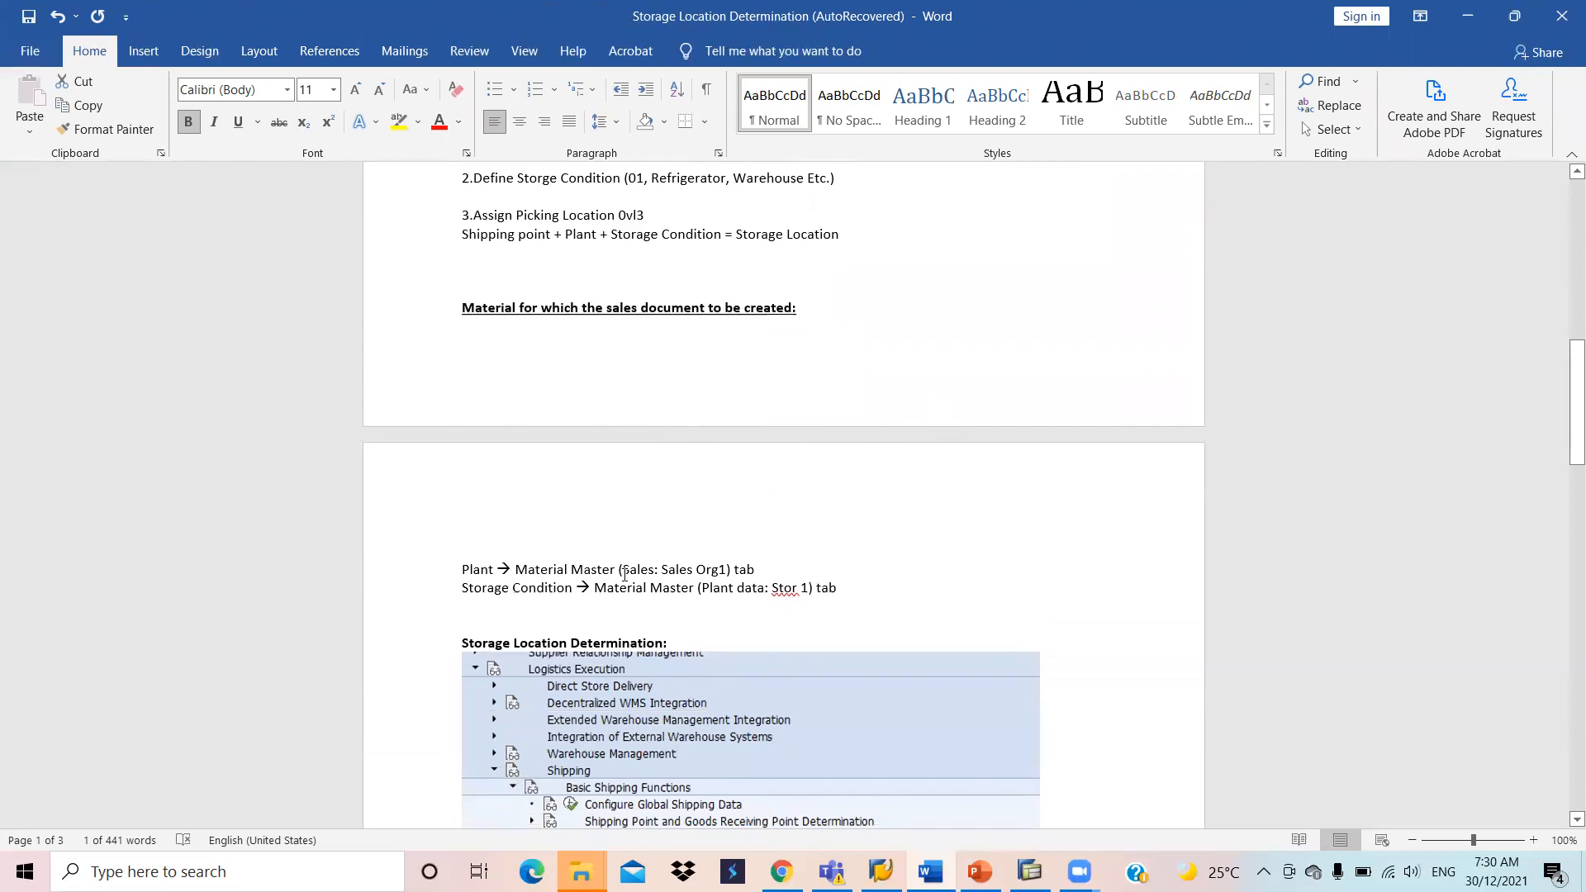
Step: Review the prerequisite formula for storage location and the material master notes for plant and storage condition
scroll(753, 570, up, 5)
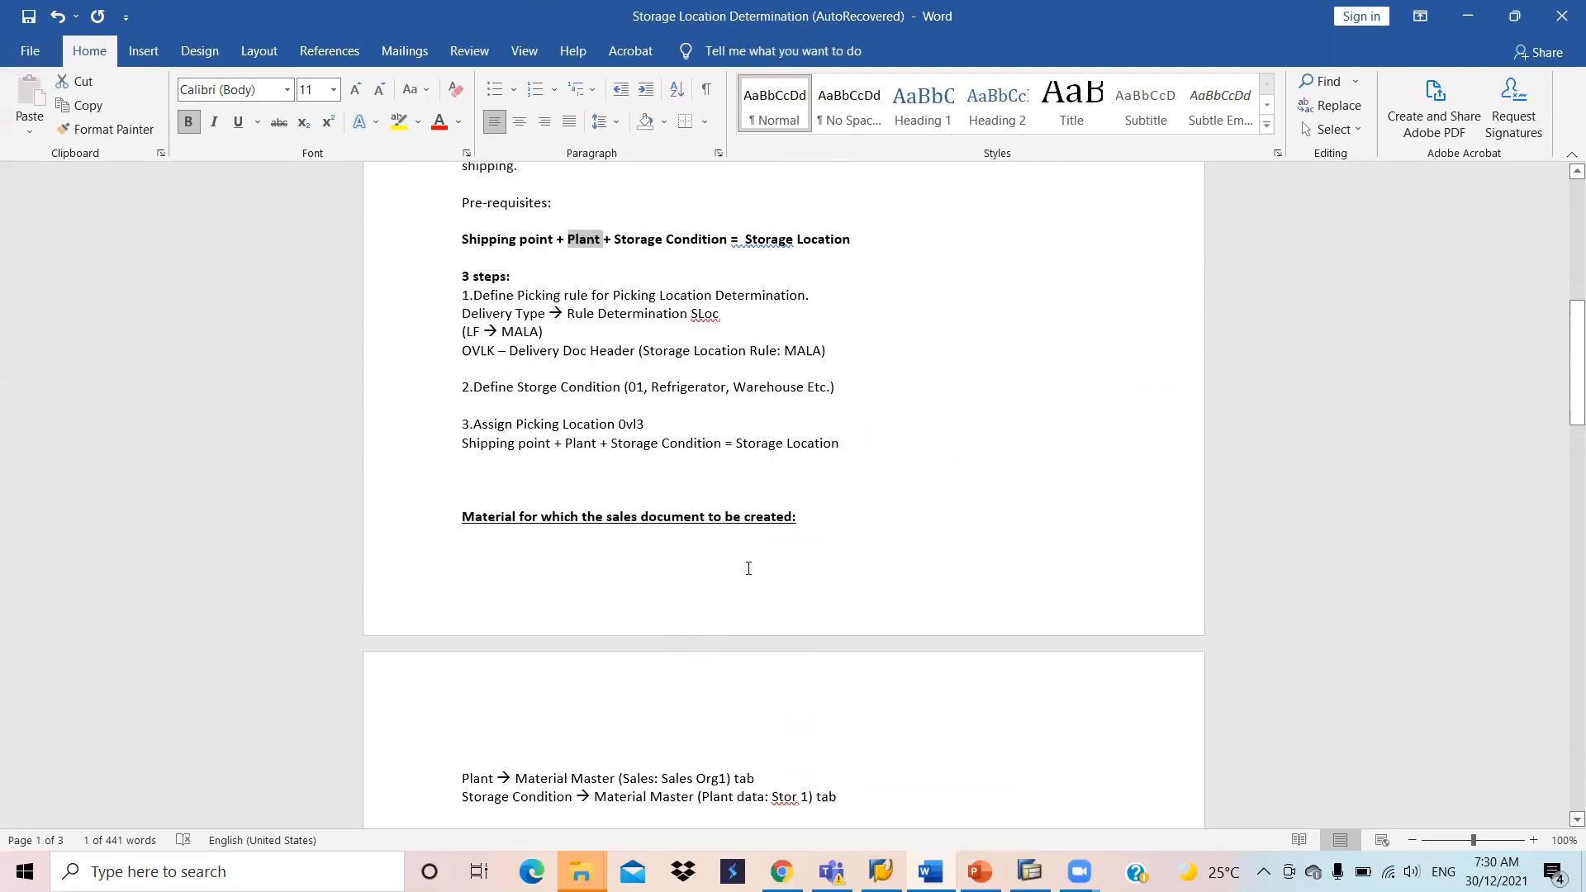
drag(616, 327, 720, 323)
scroll(699, 505, down, 3)
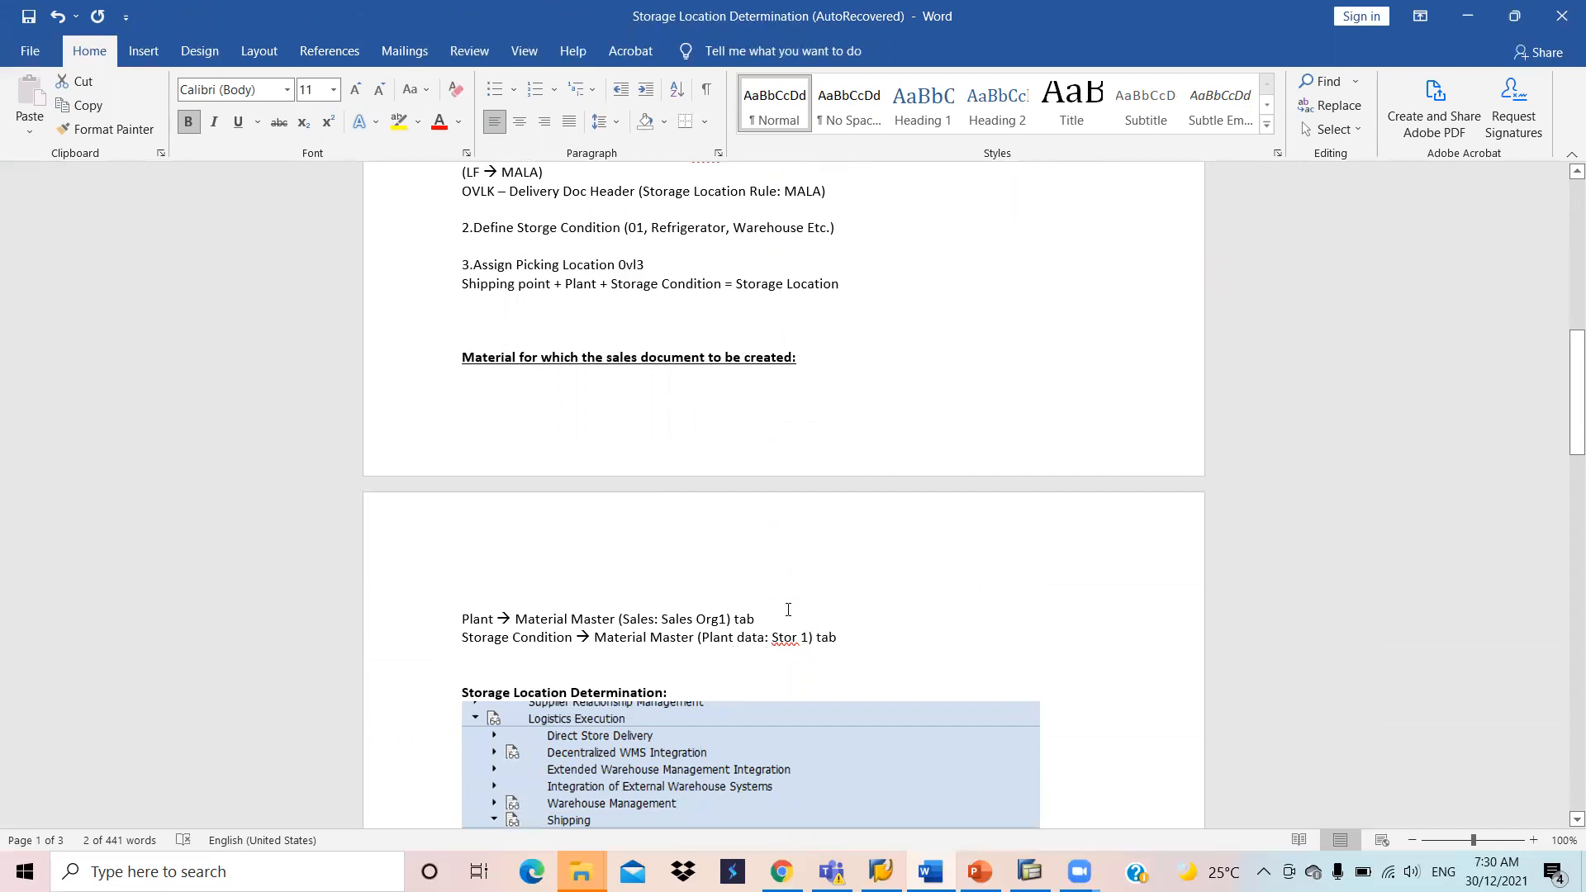
scroll(788, 610, up, 3)
click(510, 327)
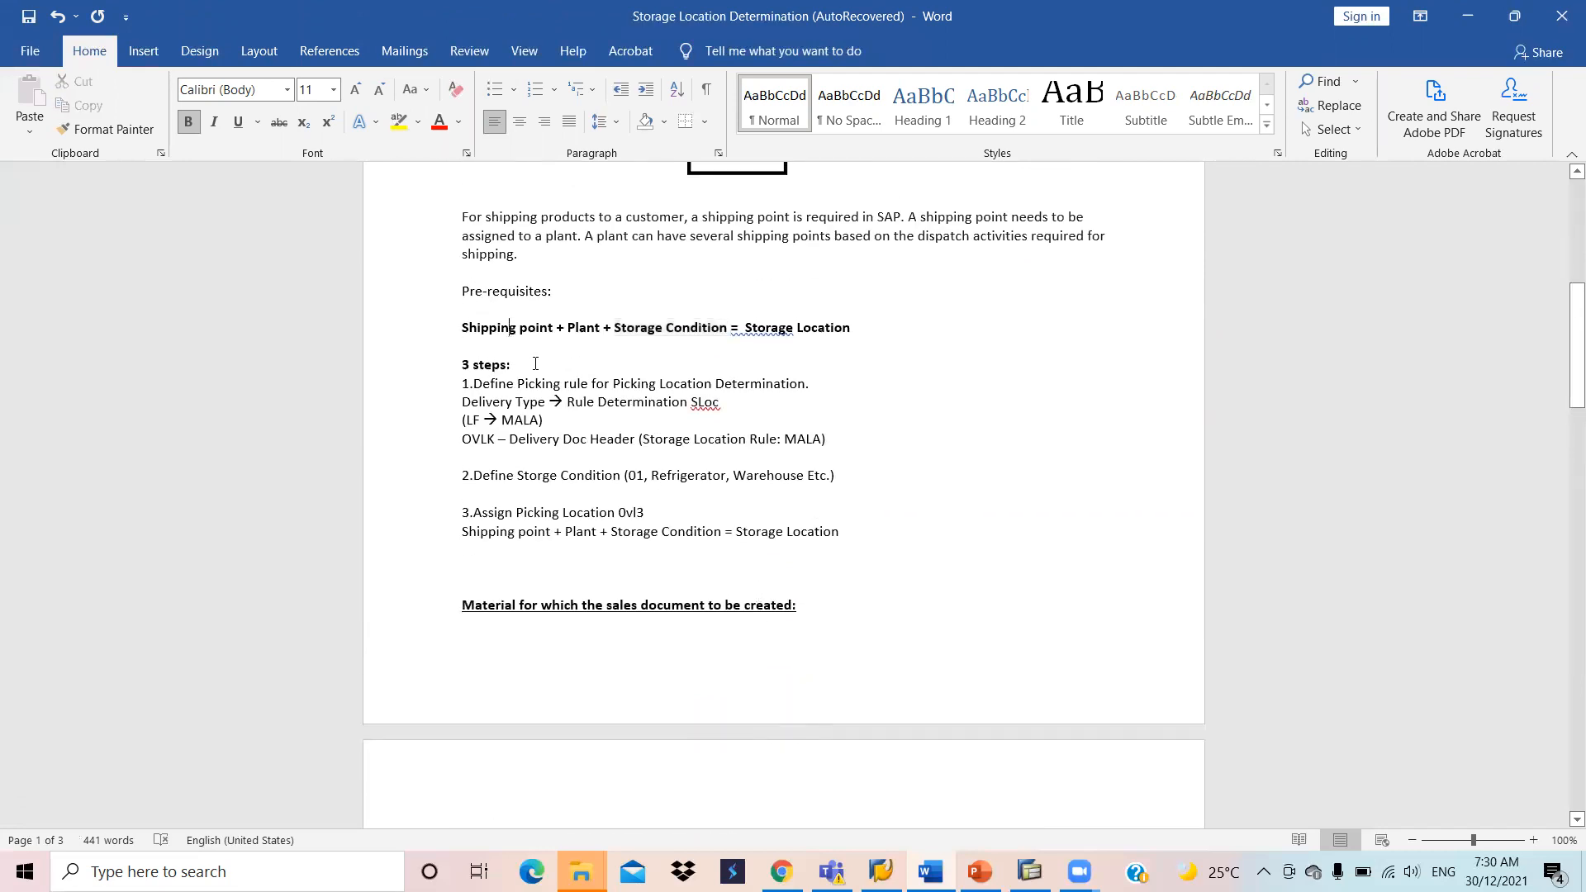
scroll(571, 402, up, 3)
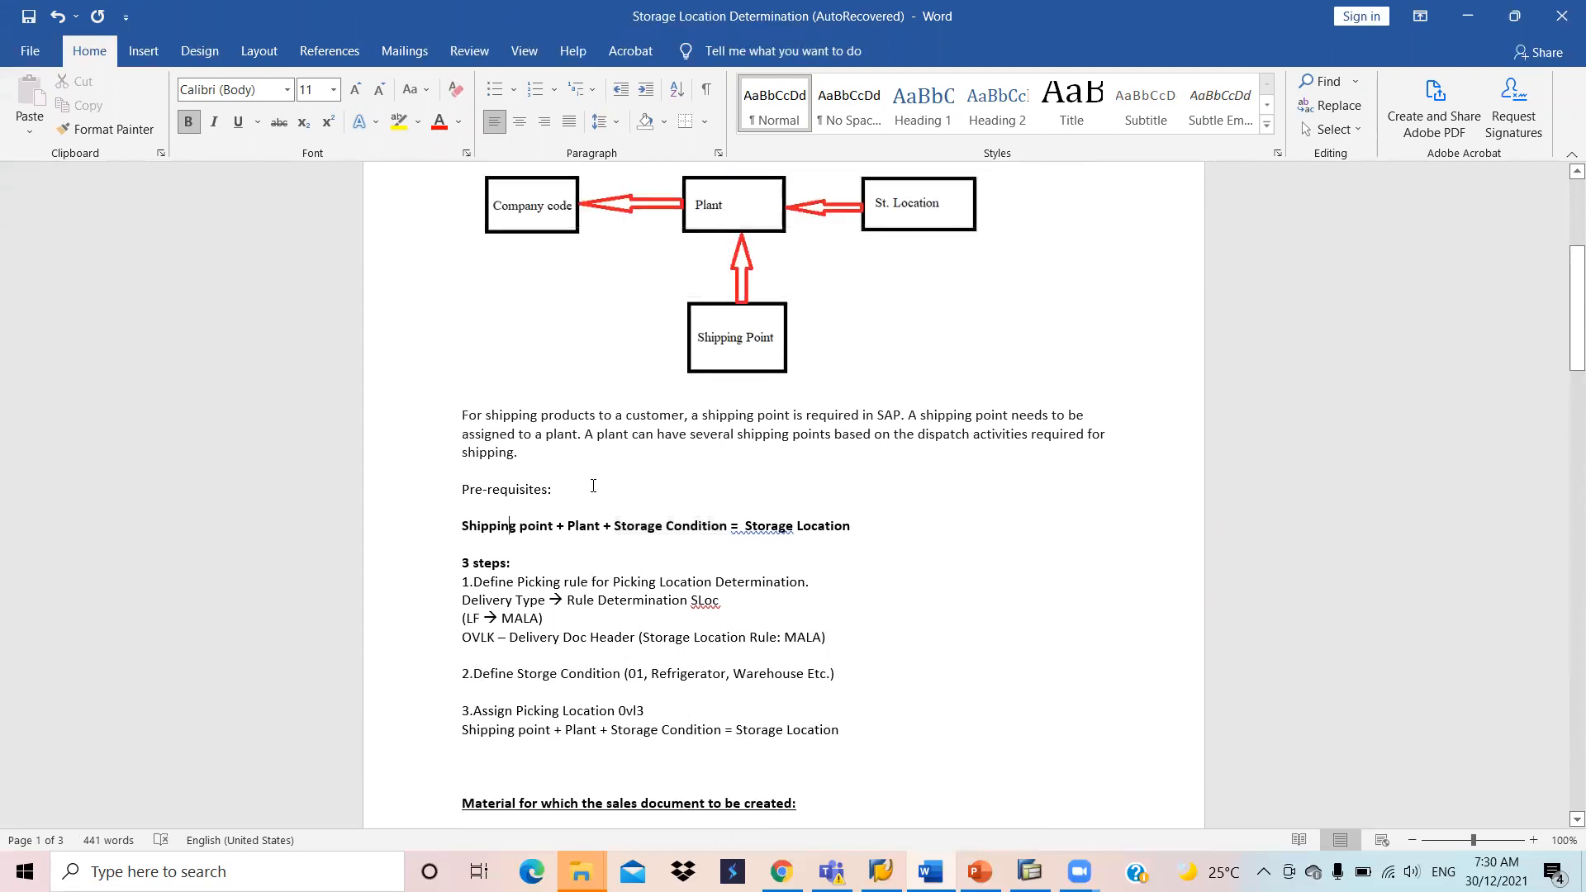
Step: Compare the plant, storage condition and storage location terms in the formula with the enterprise structure diagram
click(587, 527)
drag(616, 525, 863, 529)
scroll(648, 467, up, 2)
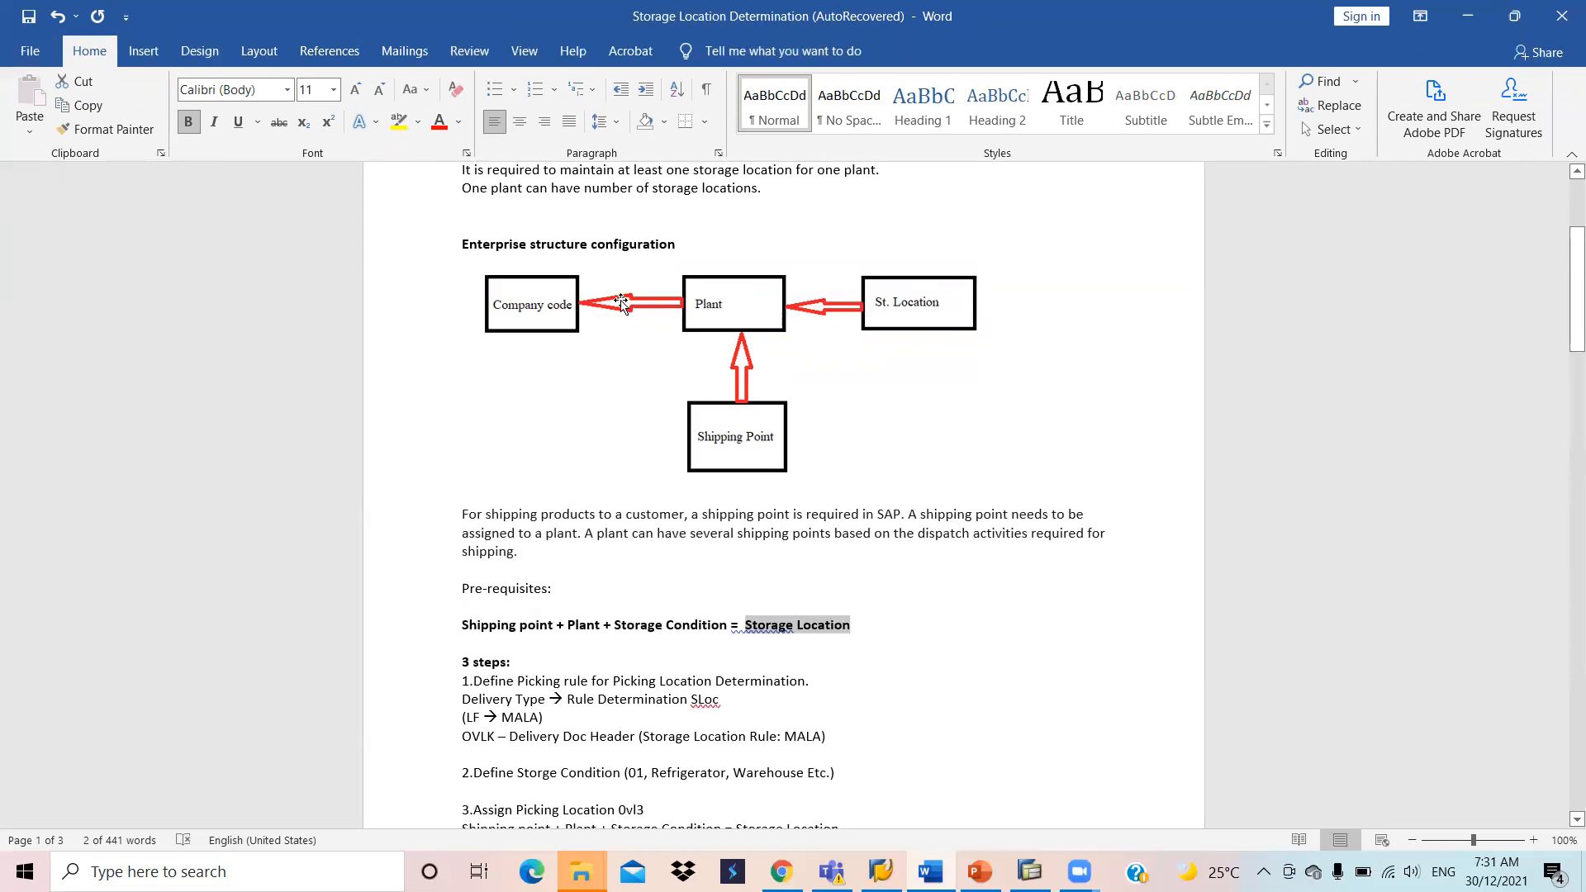
double_click(584, 624)
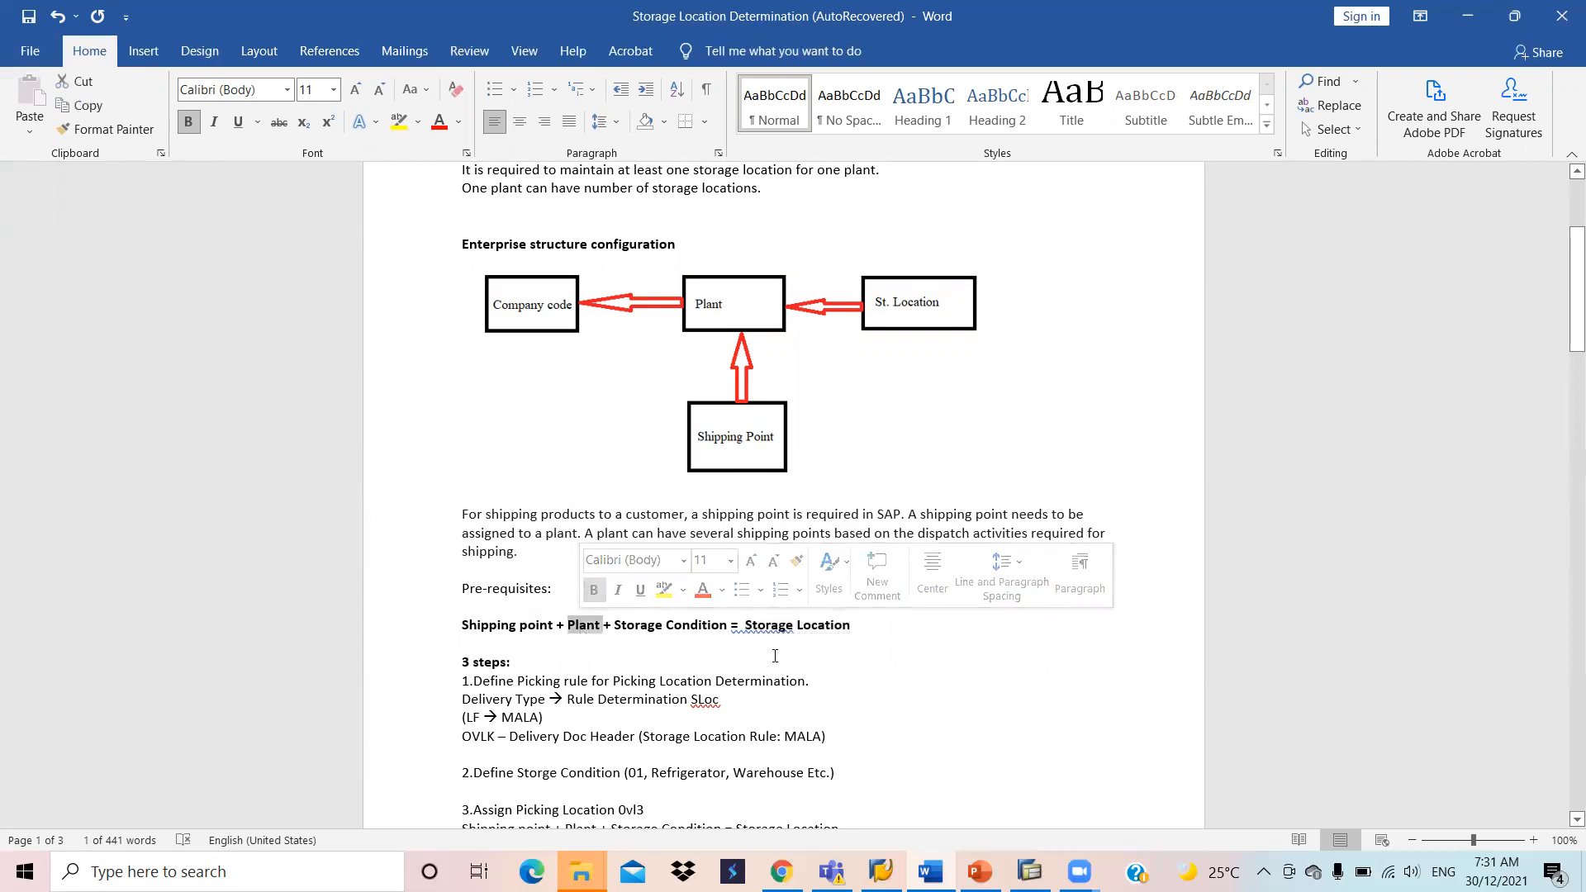
click(712, 680)
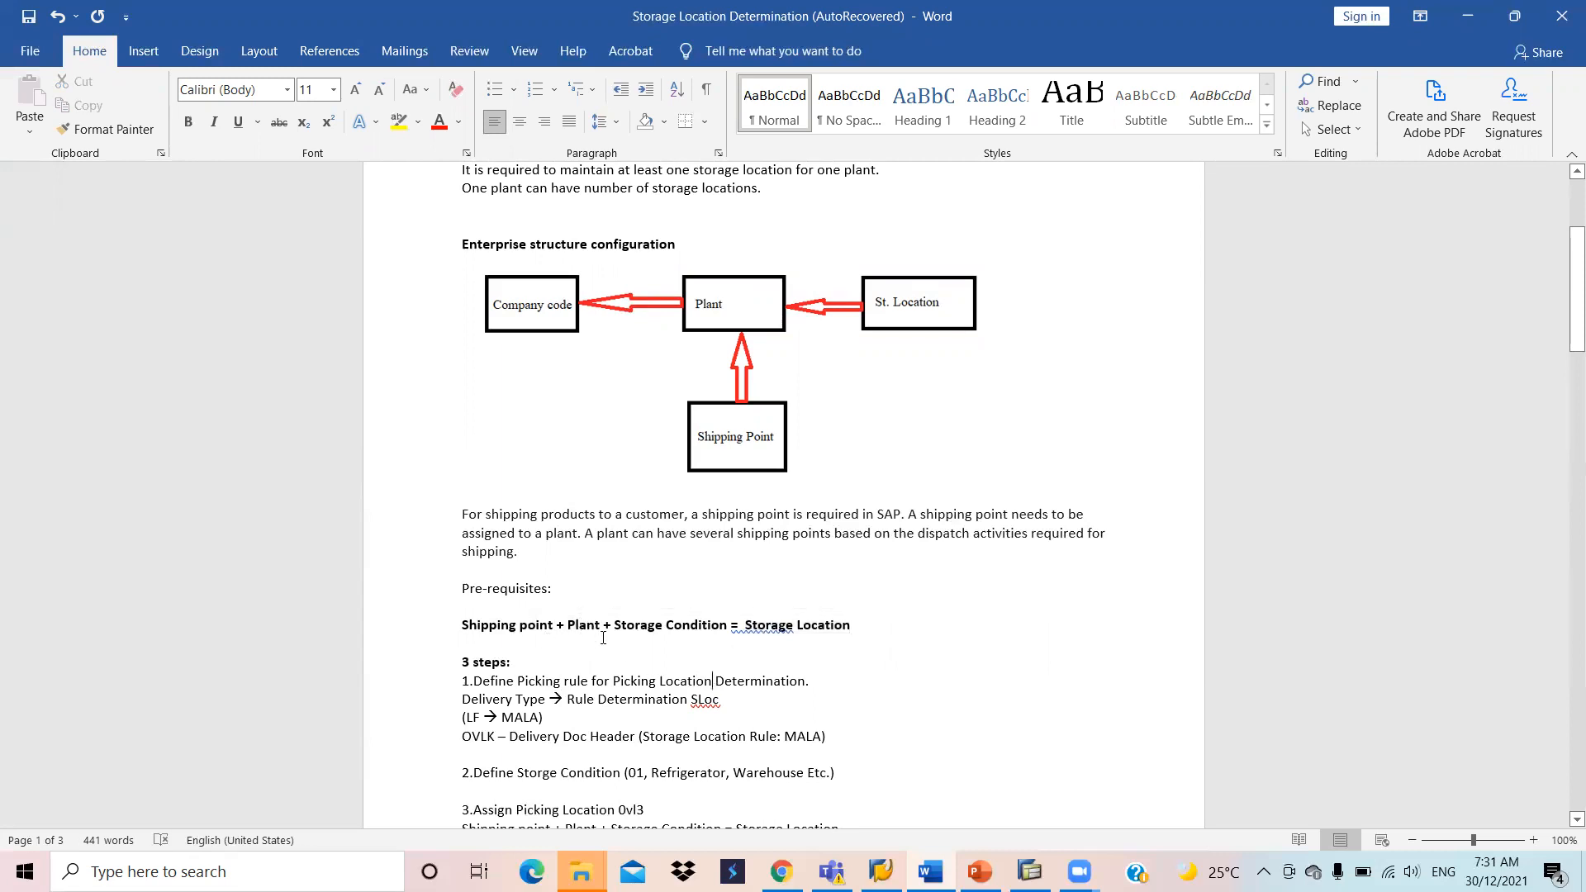
click(753, 625)
drag(744, 625, 851, 622)
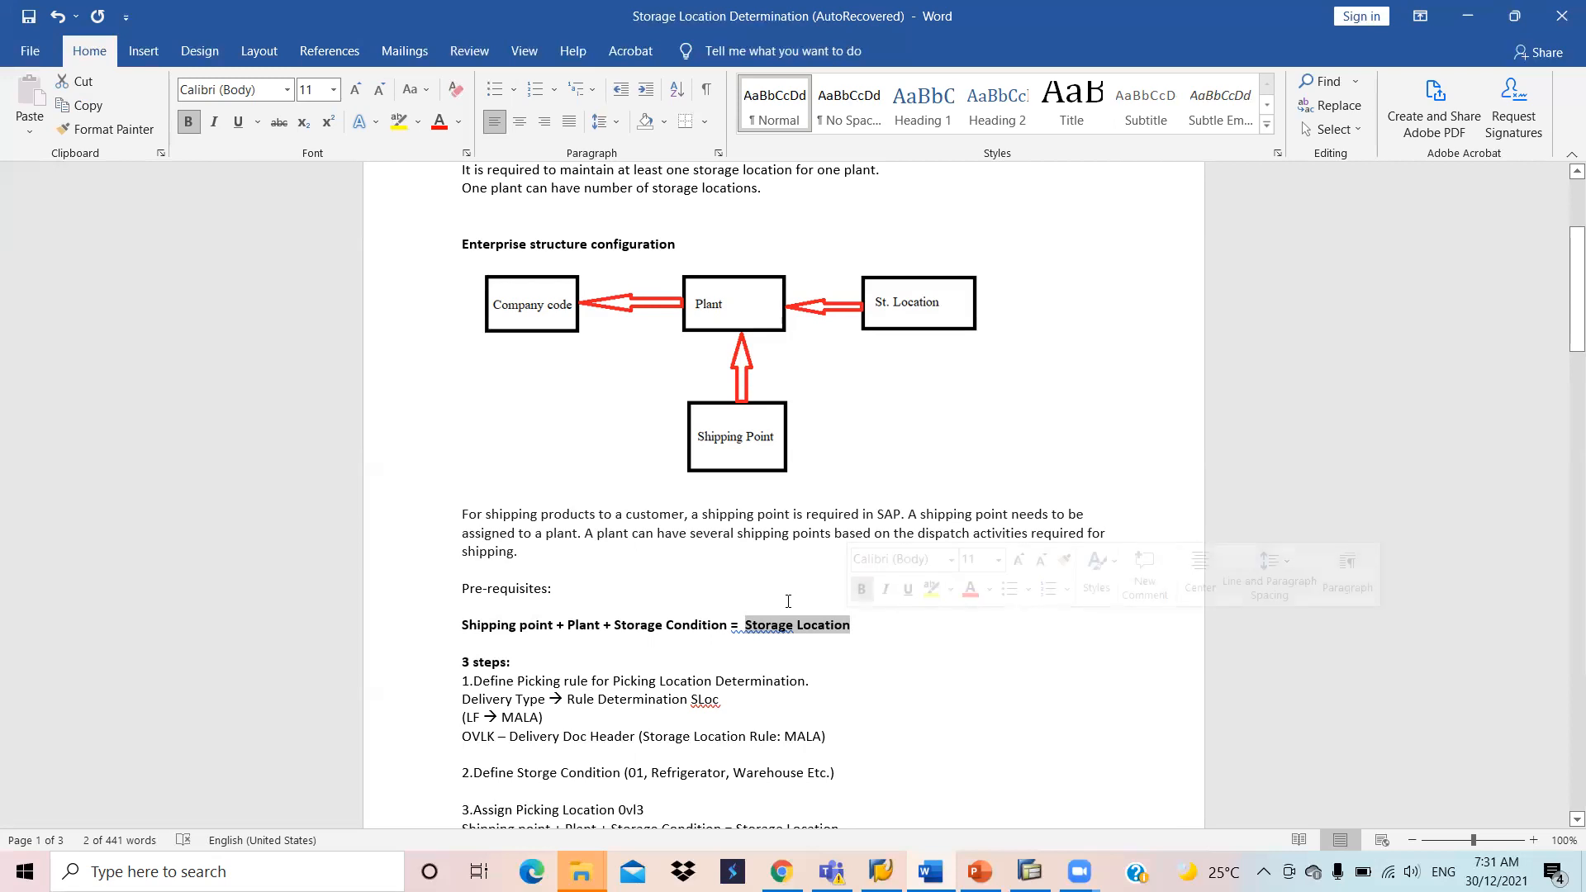
Step: Examine the Pre-requisites line, marking the whole storage location formula and its Plant term
scroll(797, 569, down, 3)
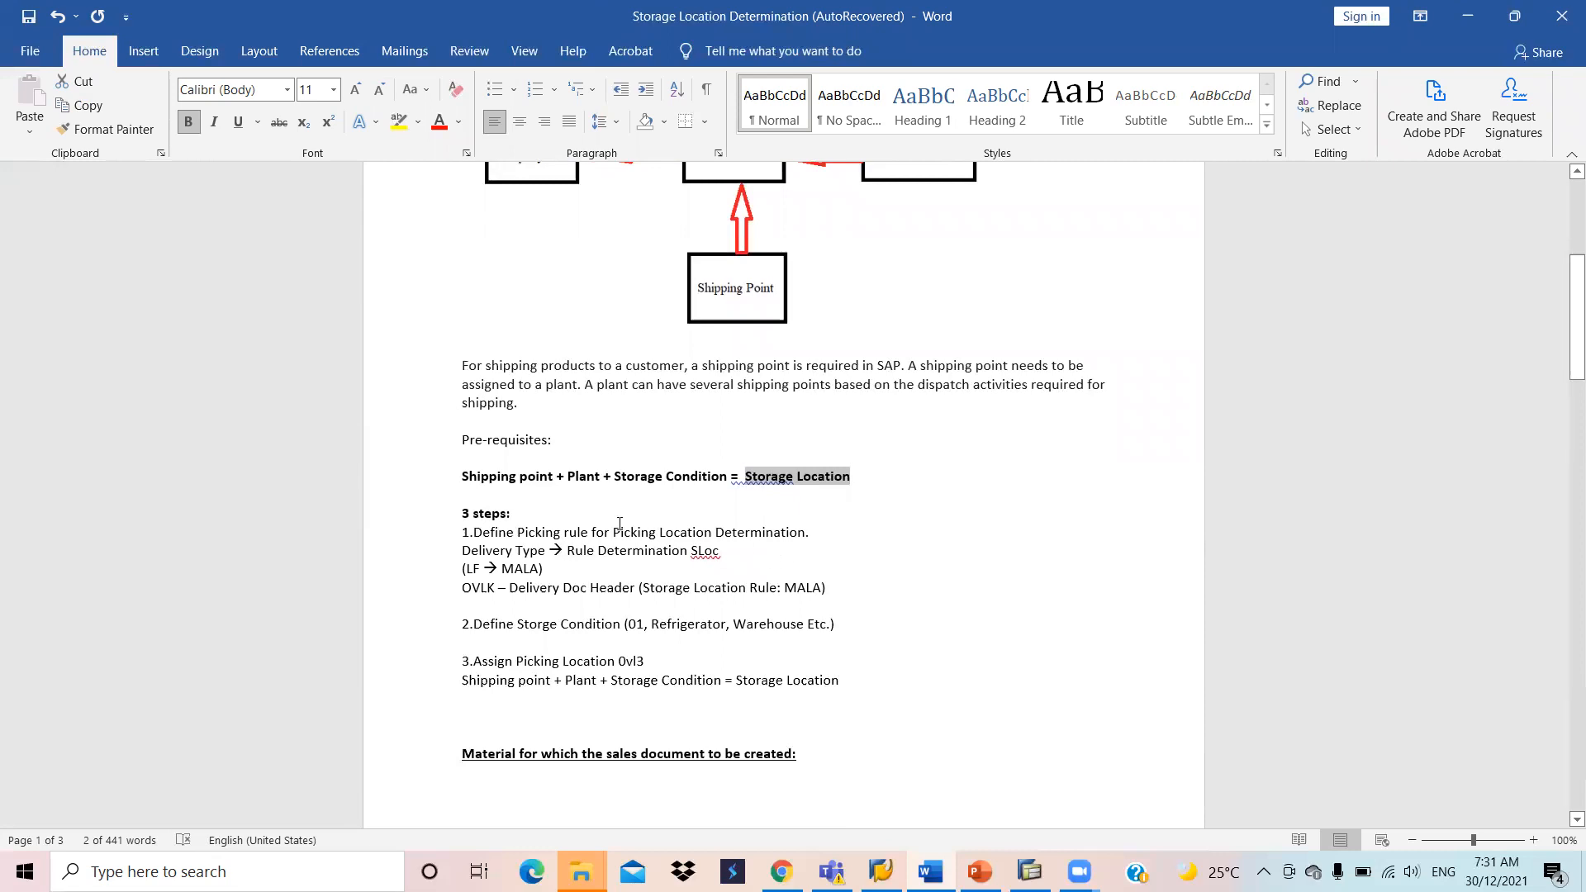
triple_click(528, 445)
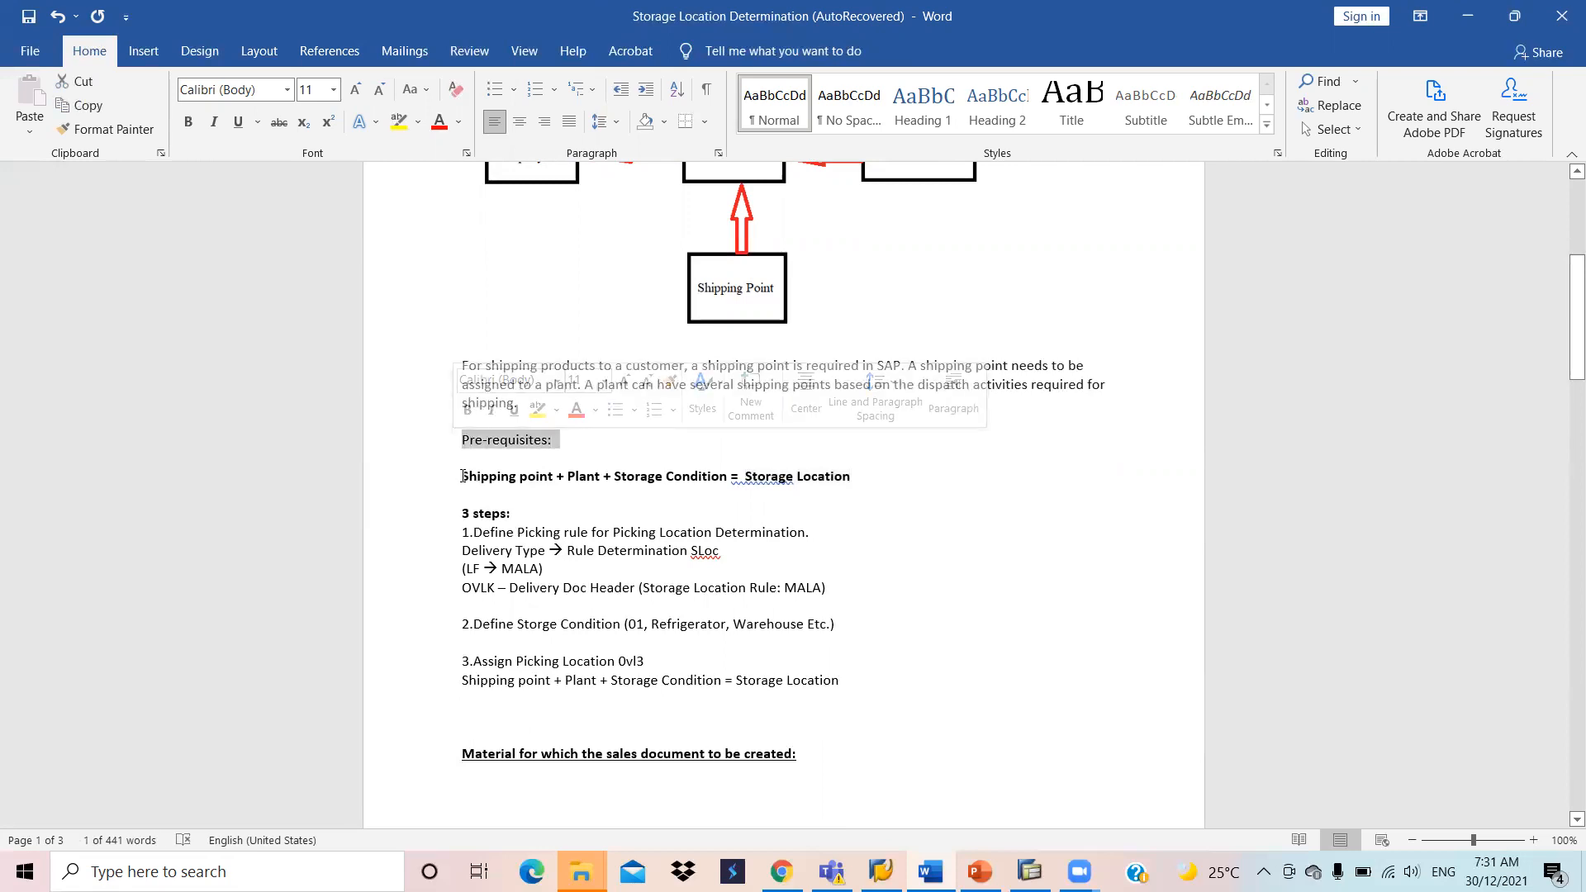
drag(462, 477, 628, 490)
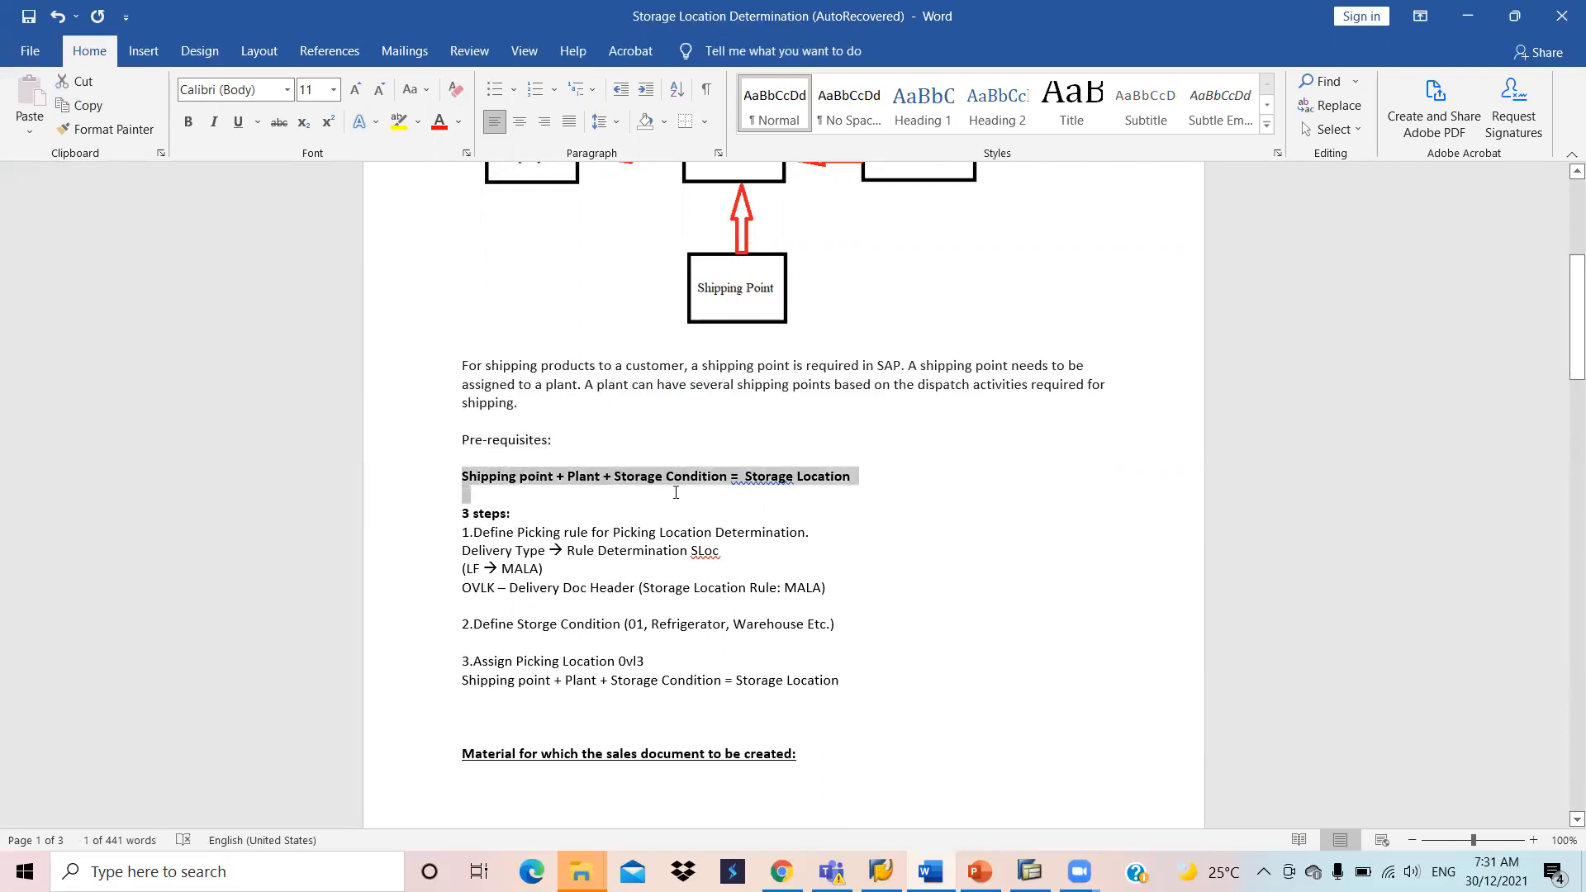
drag(816, 482, 859, 475)
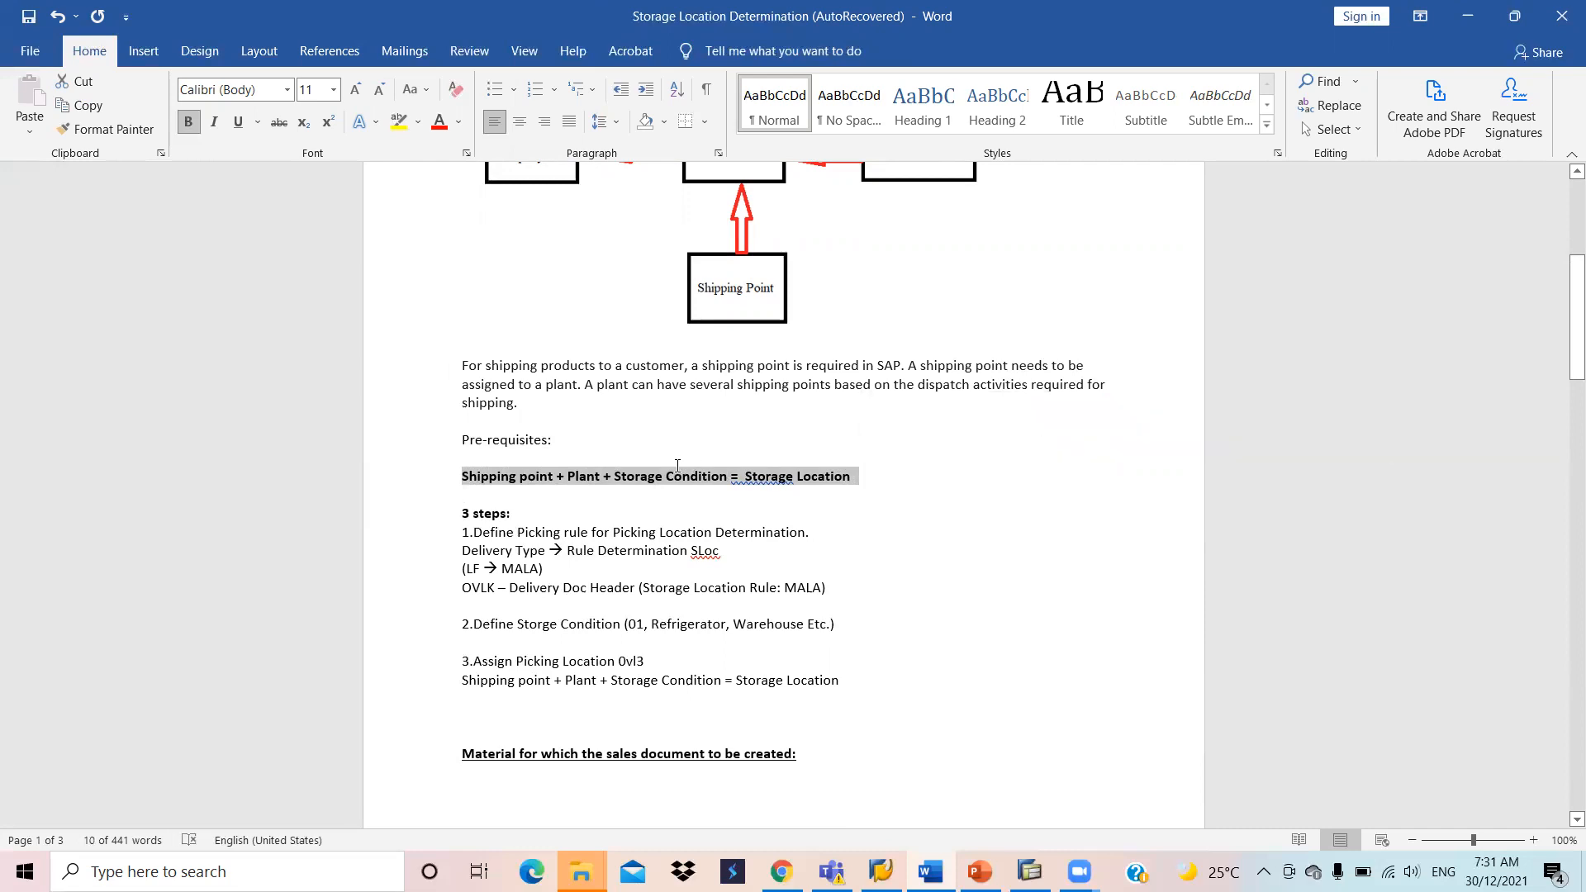
click(708, 450)
click(854, 479)
drag(855, 477, 462, 474)
click(592, 477)
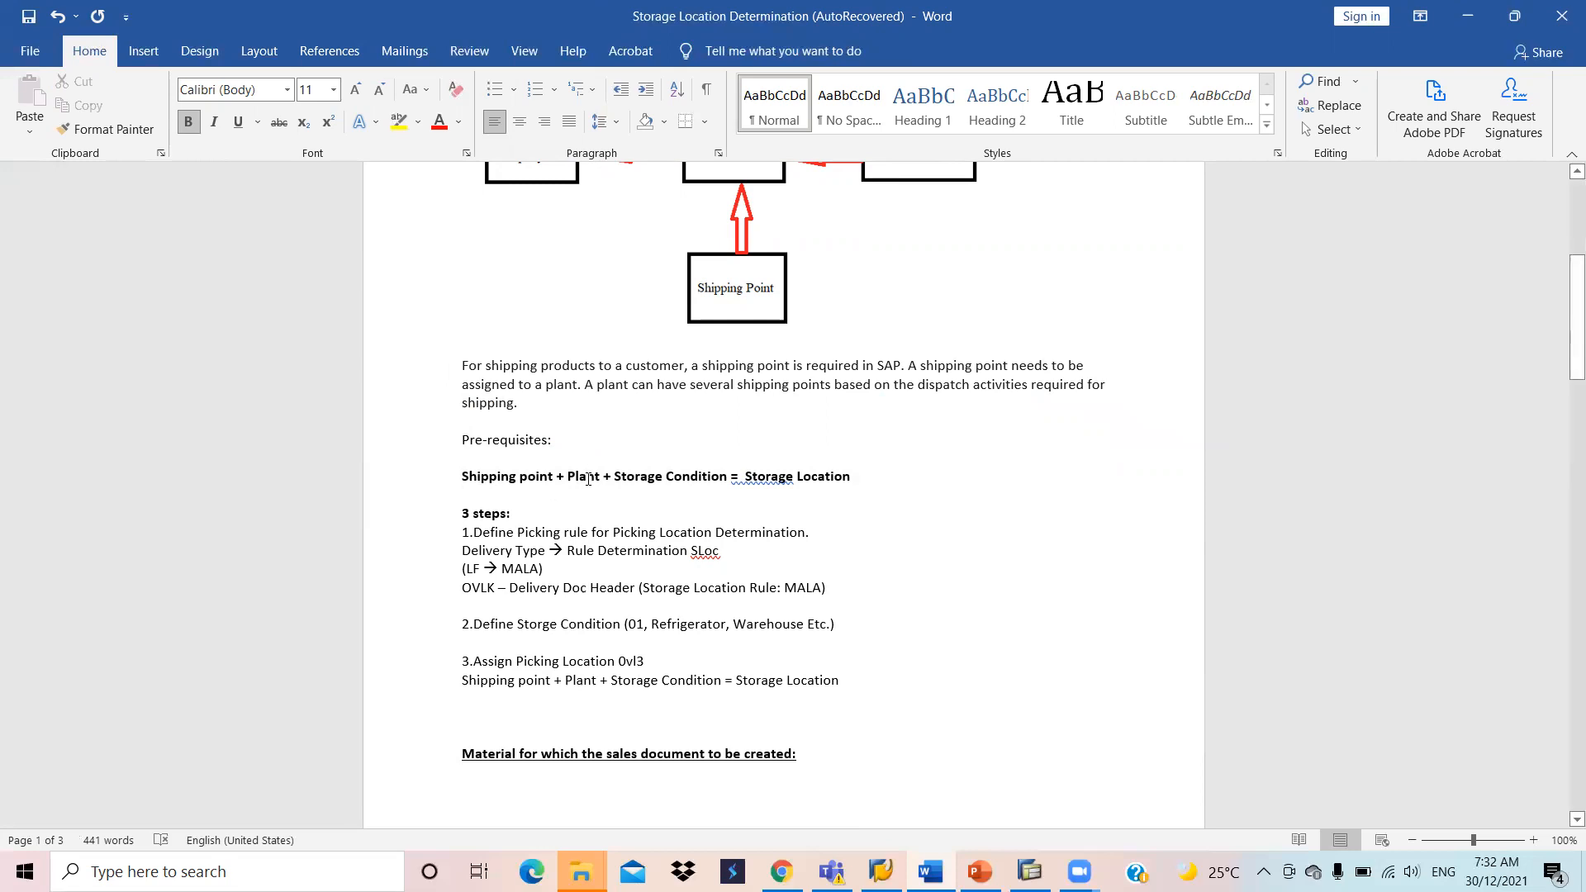
double_click(588, 475)
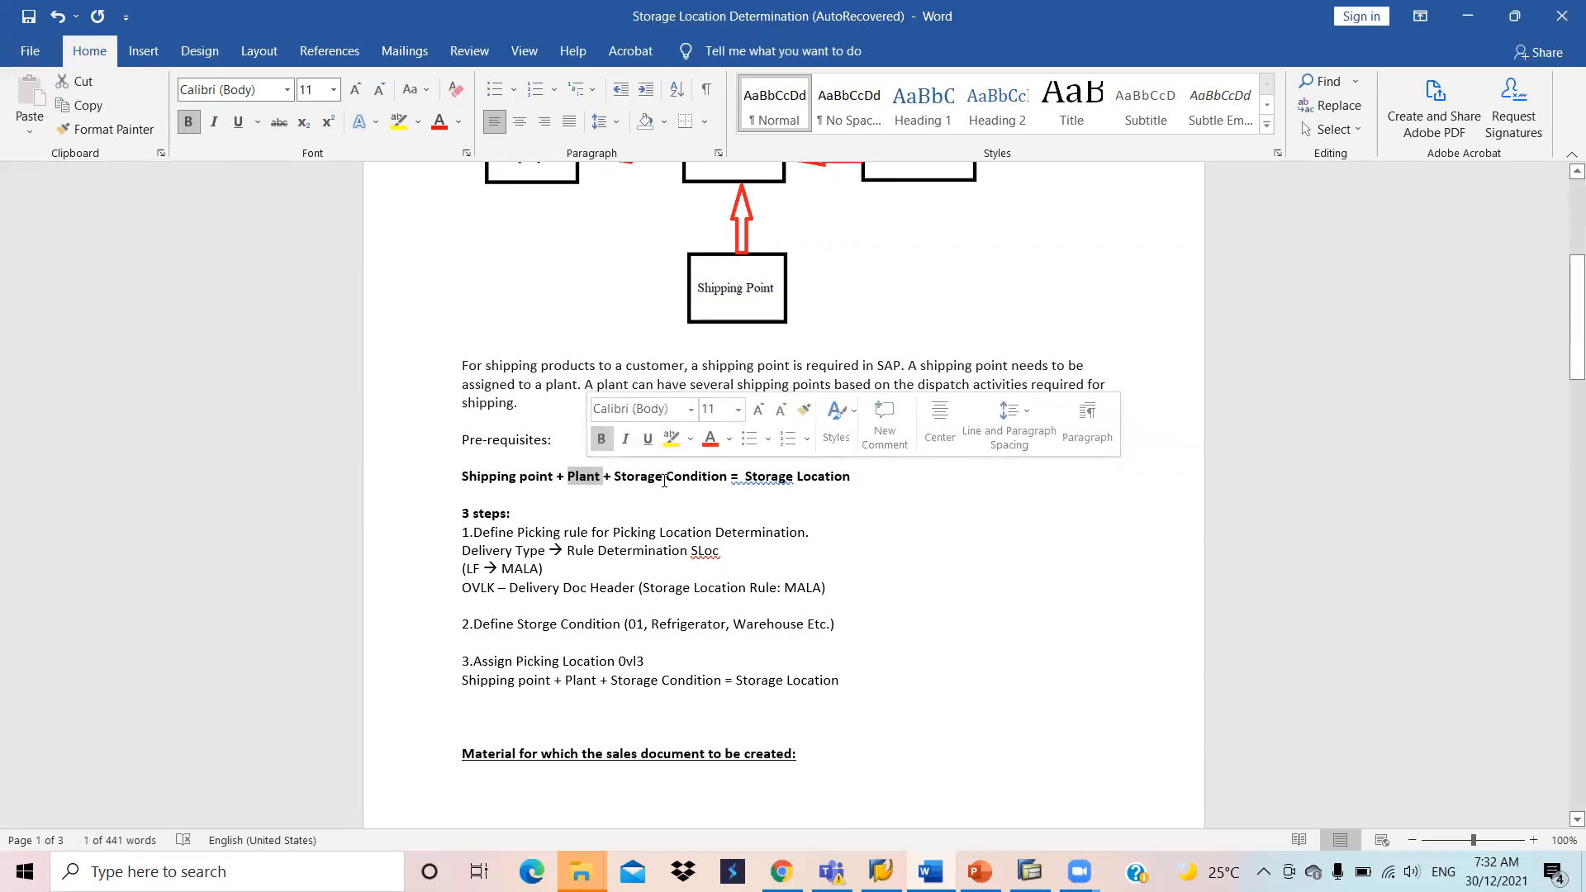
Step: Review the picking rule definition in step 1 and the standard determination rules MALA, RETA and MARE
scroll(562, 669, up, 4)
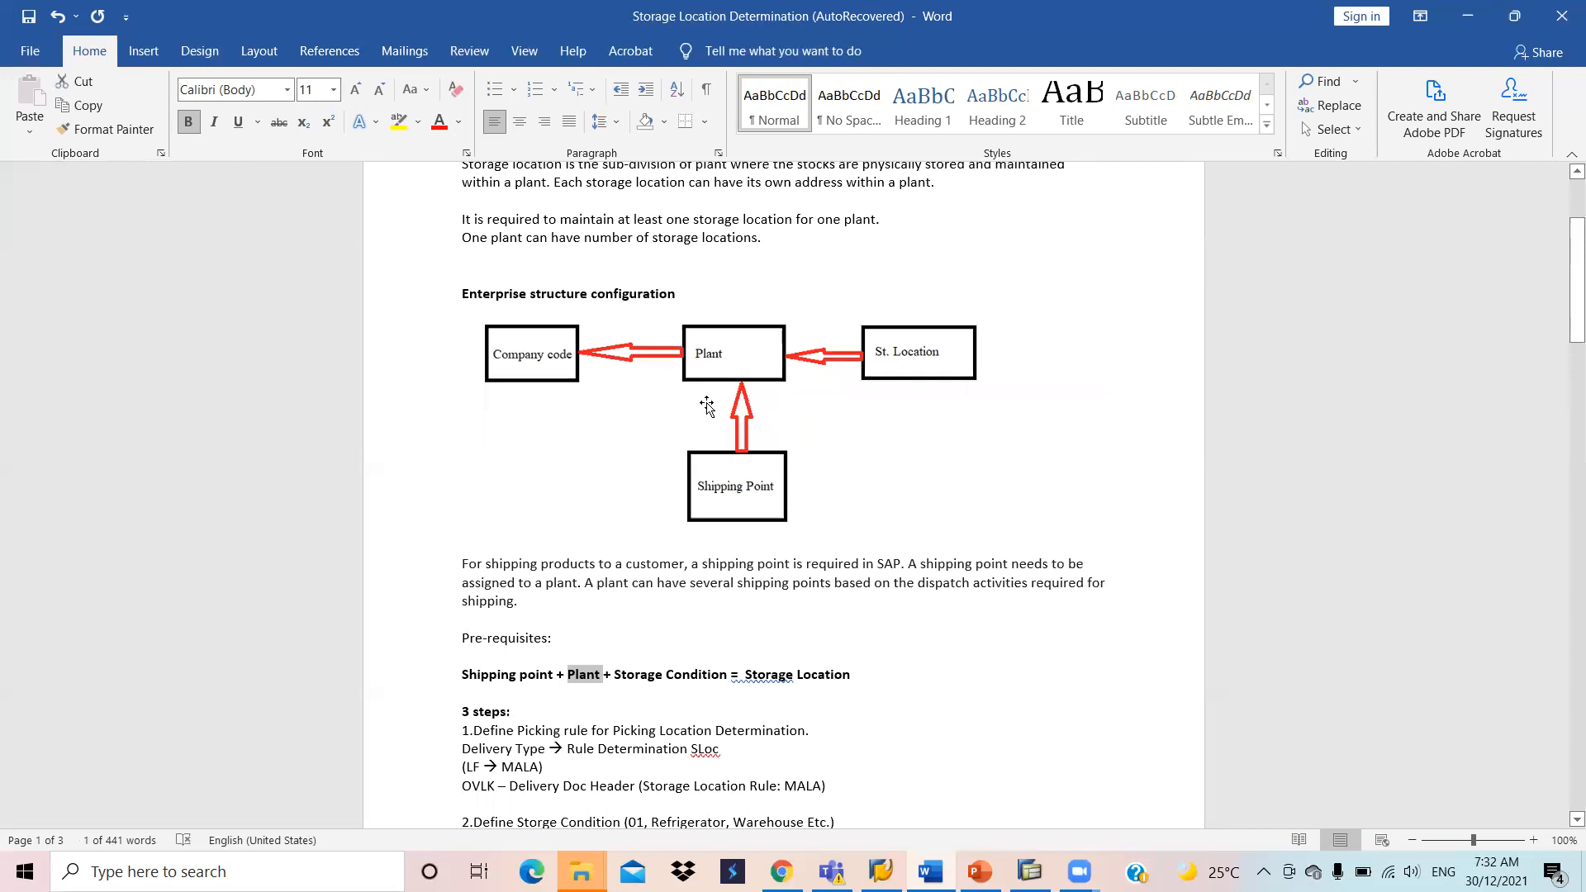
scroll(730, 398, down, 10)
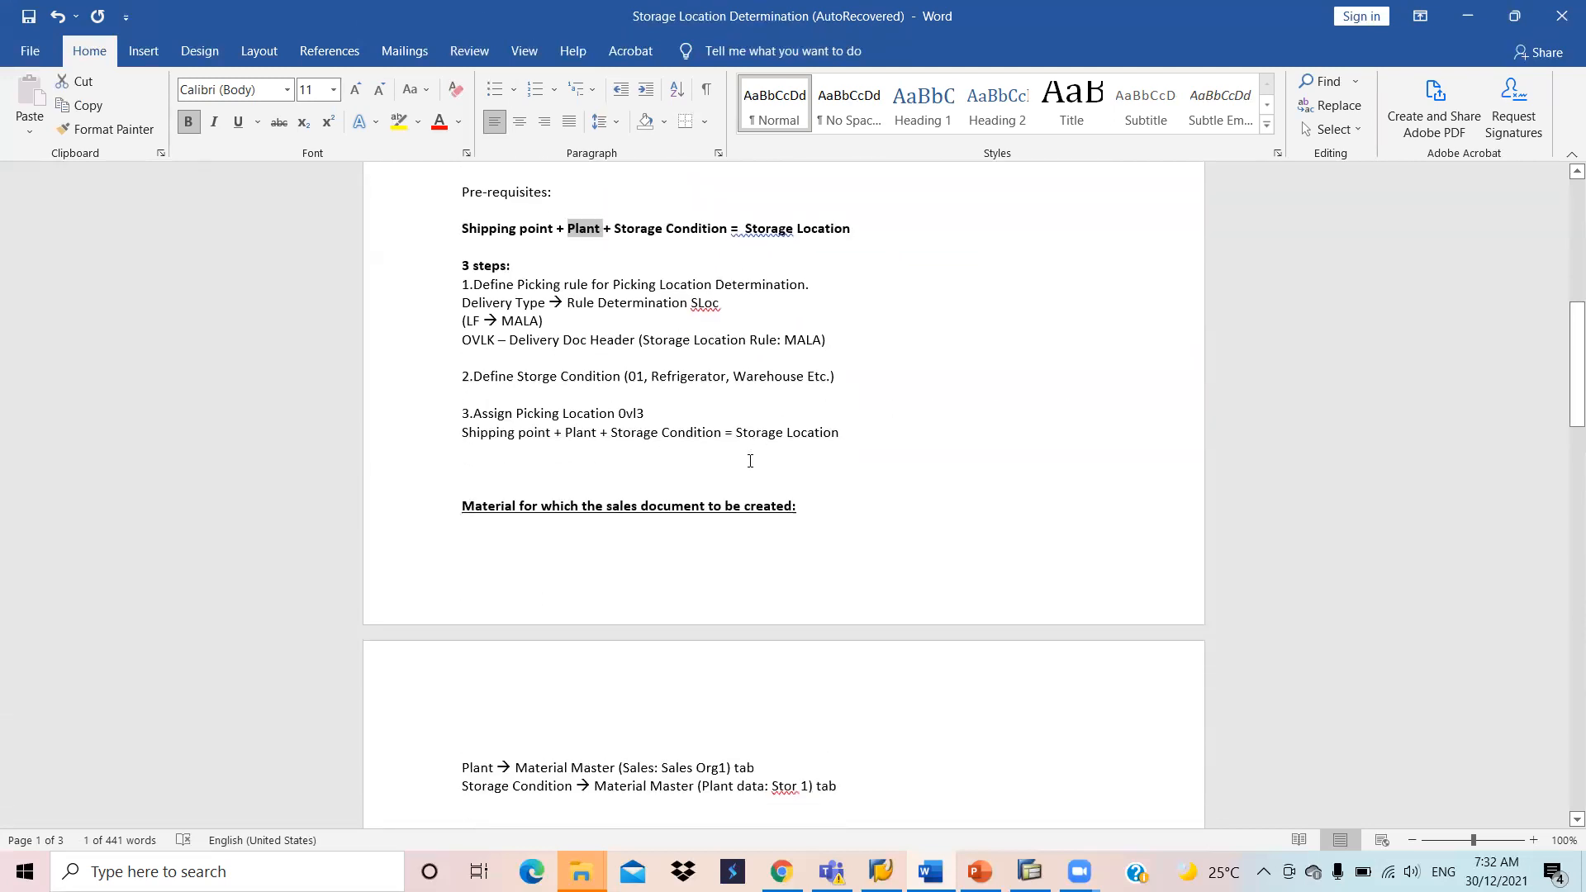
scroll(729, 451, up, 1)
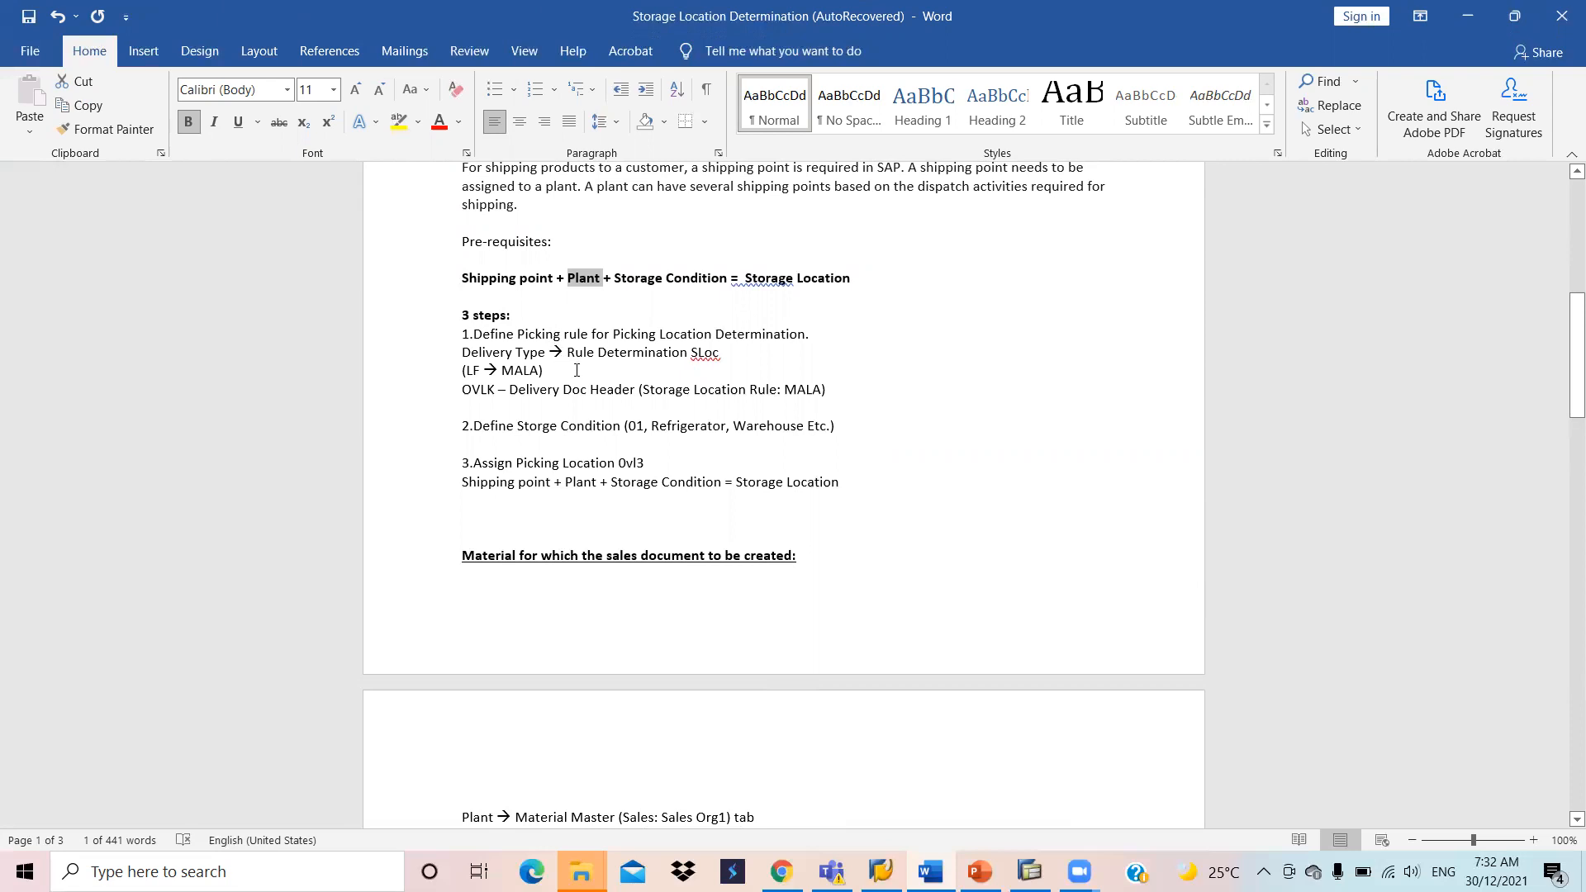
click(510, 335)
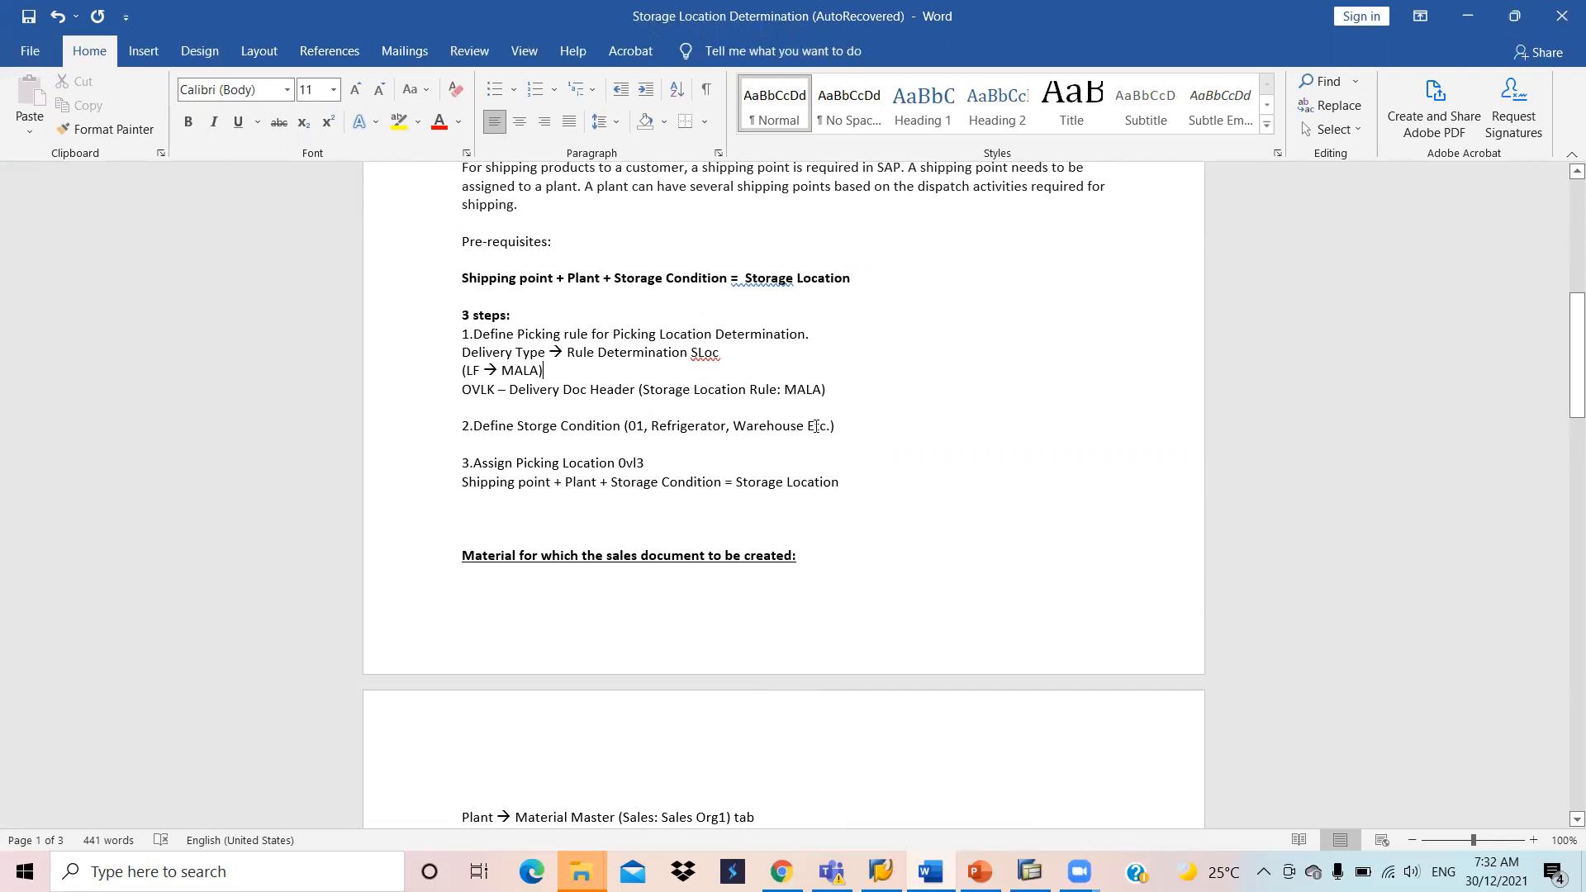
scroll(816, 426, down, 20)
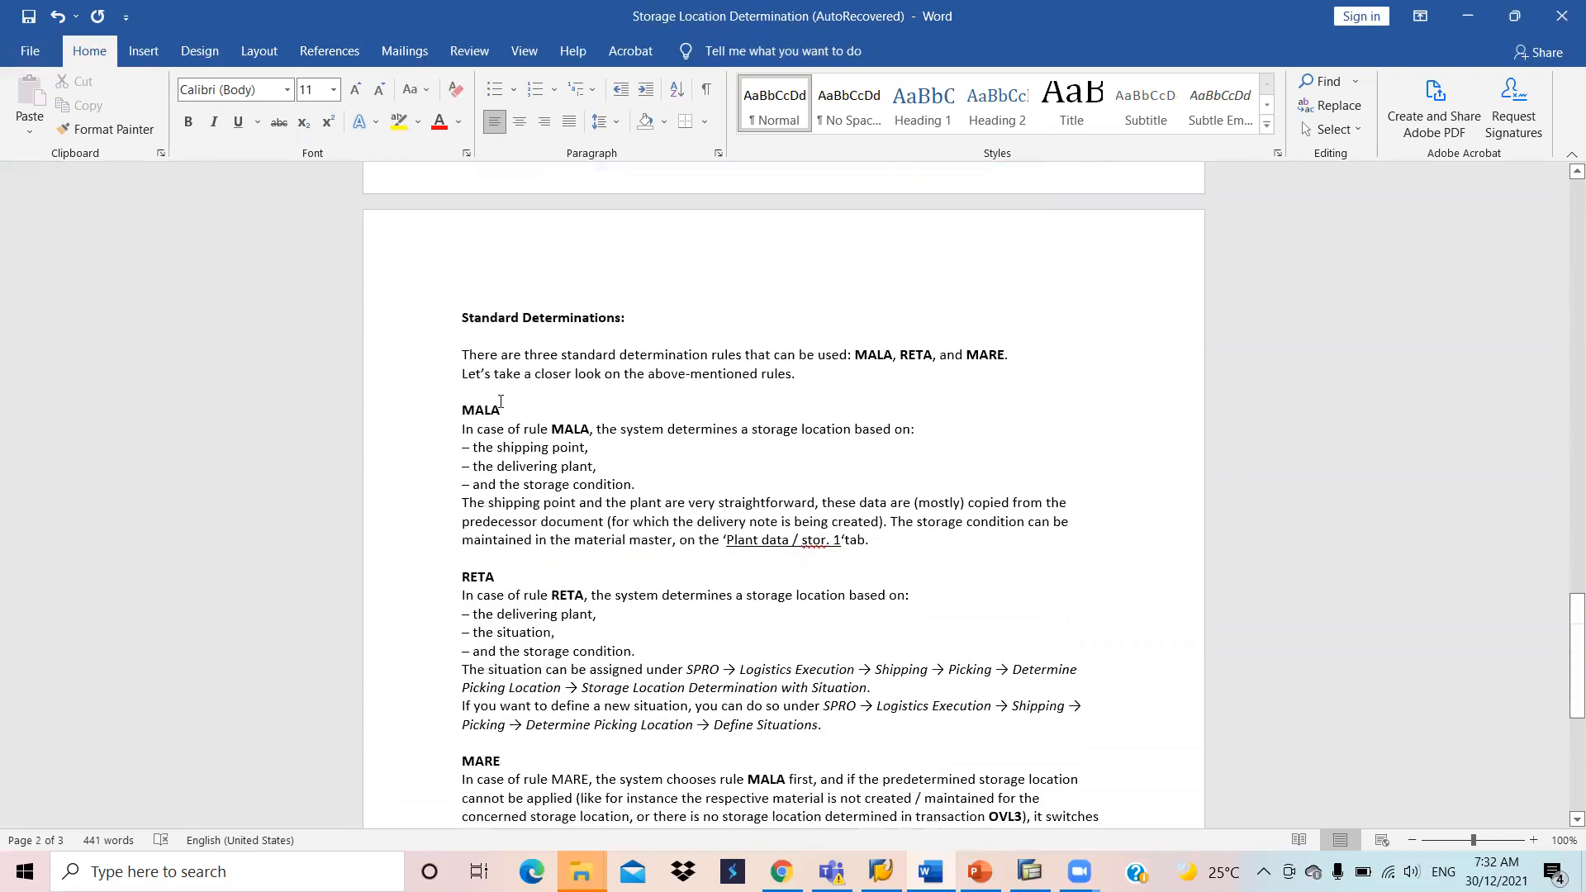
scroll(655, 487, down, 2)
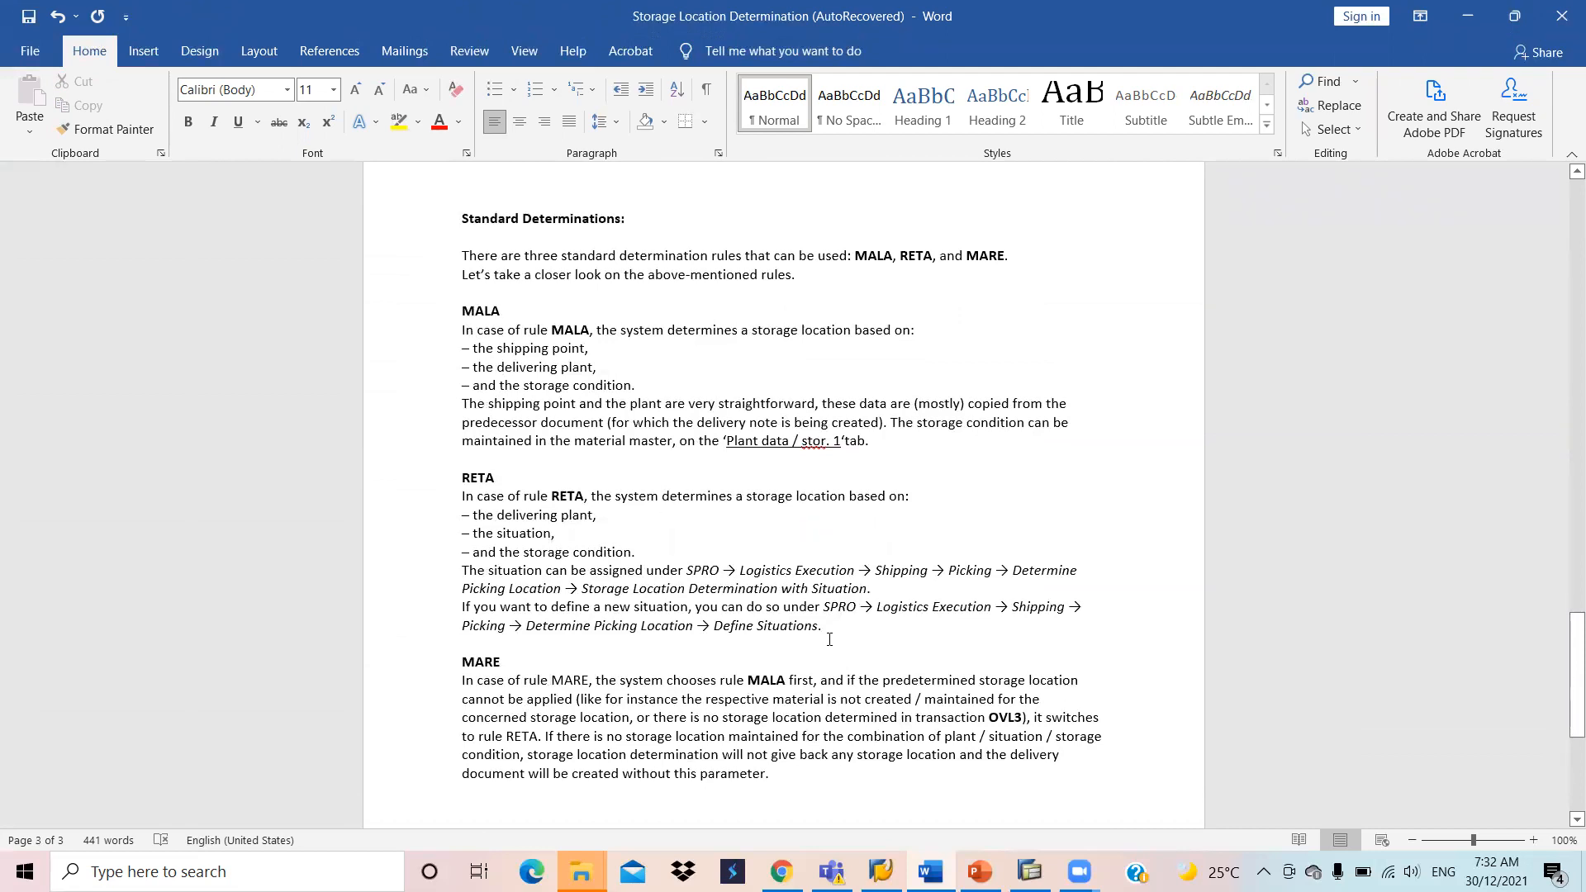
scroll(829, 640, up, 20)
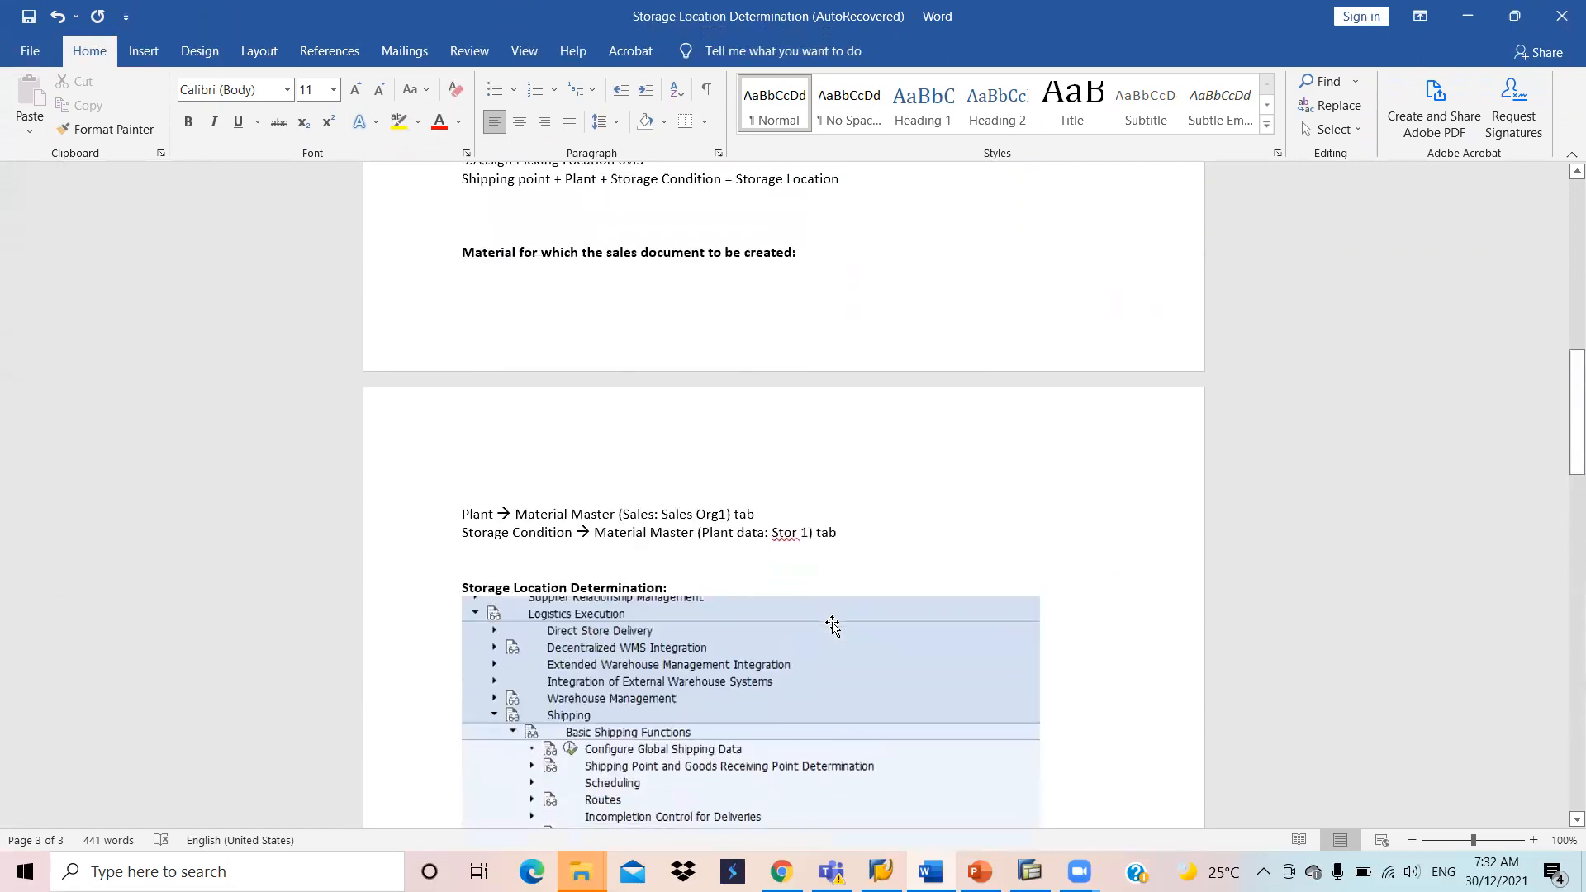
scroll(832, 626, up, 5)
click(574, 317)
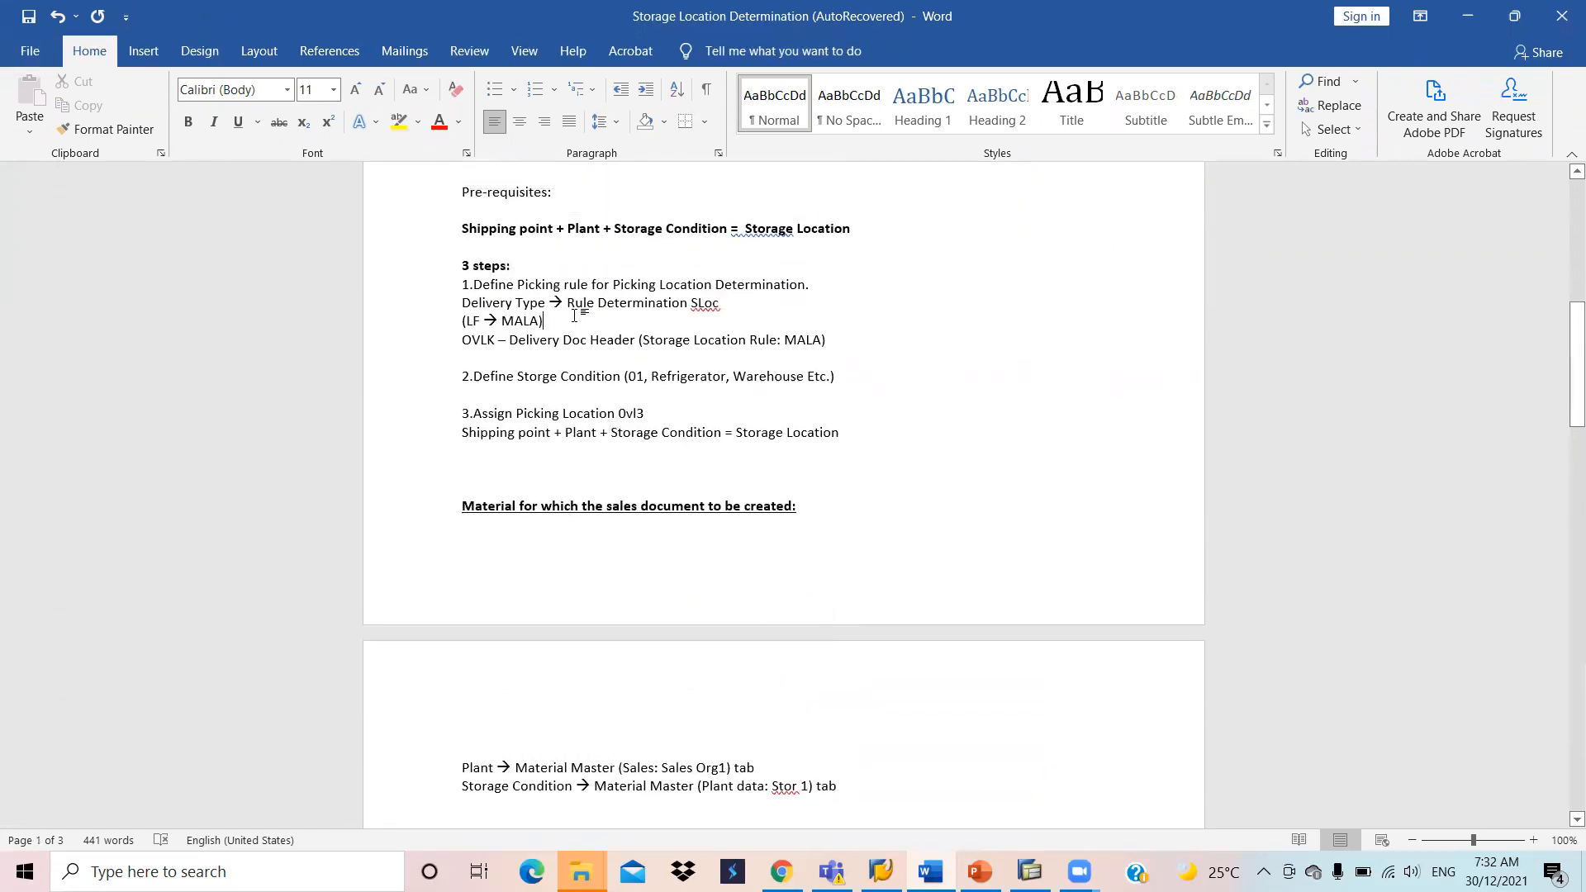
drag(544, 320, 480, 286)
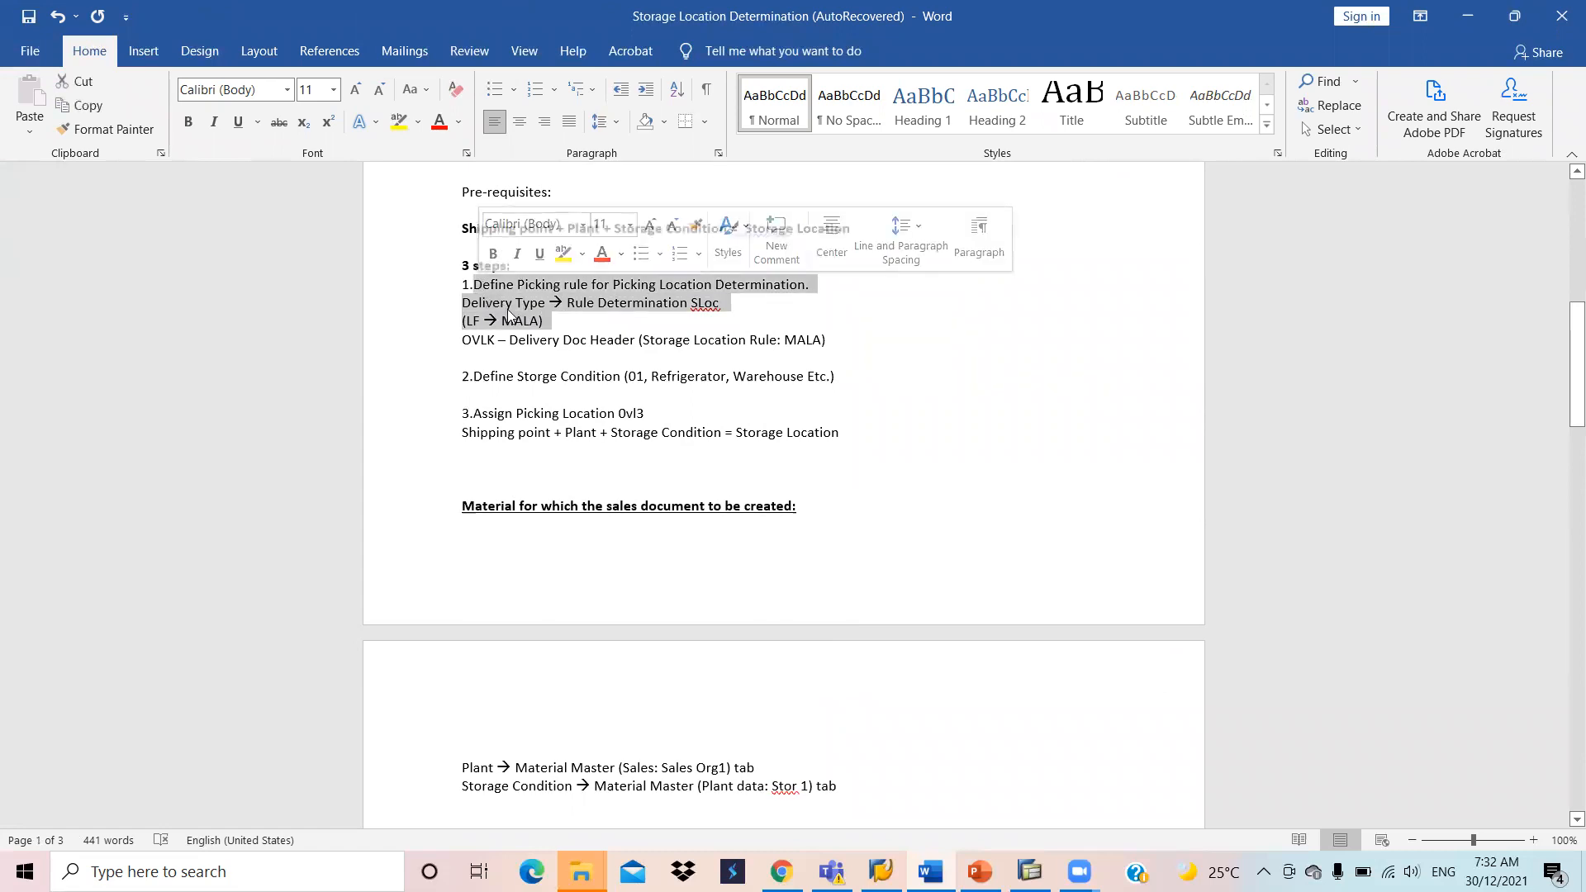
click(513, 302)
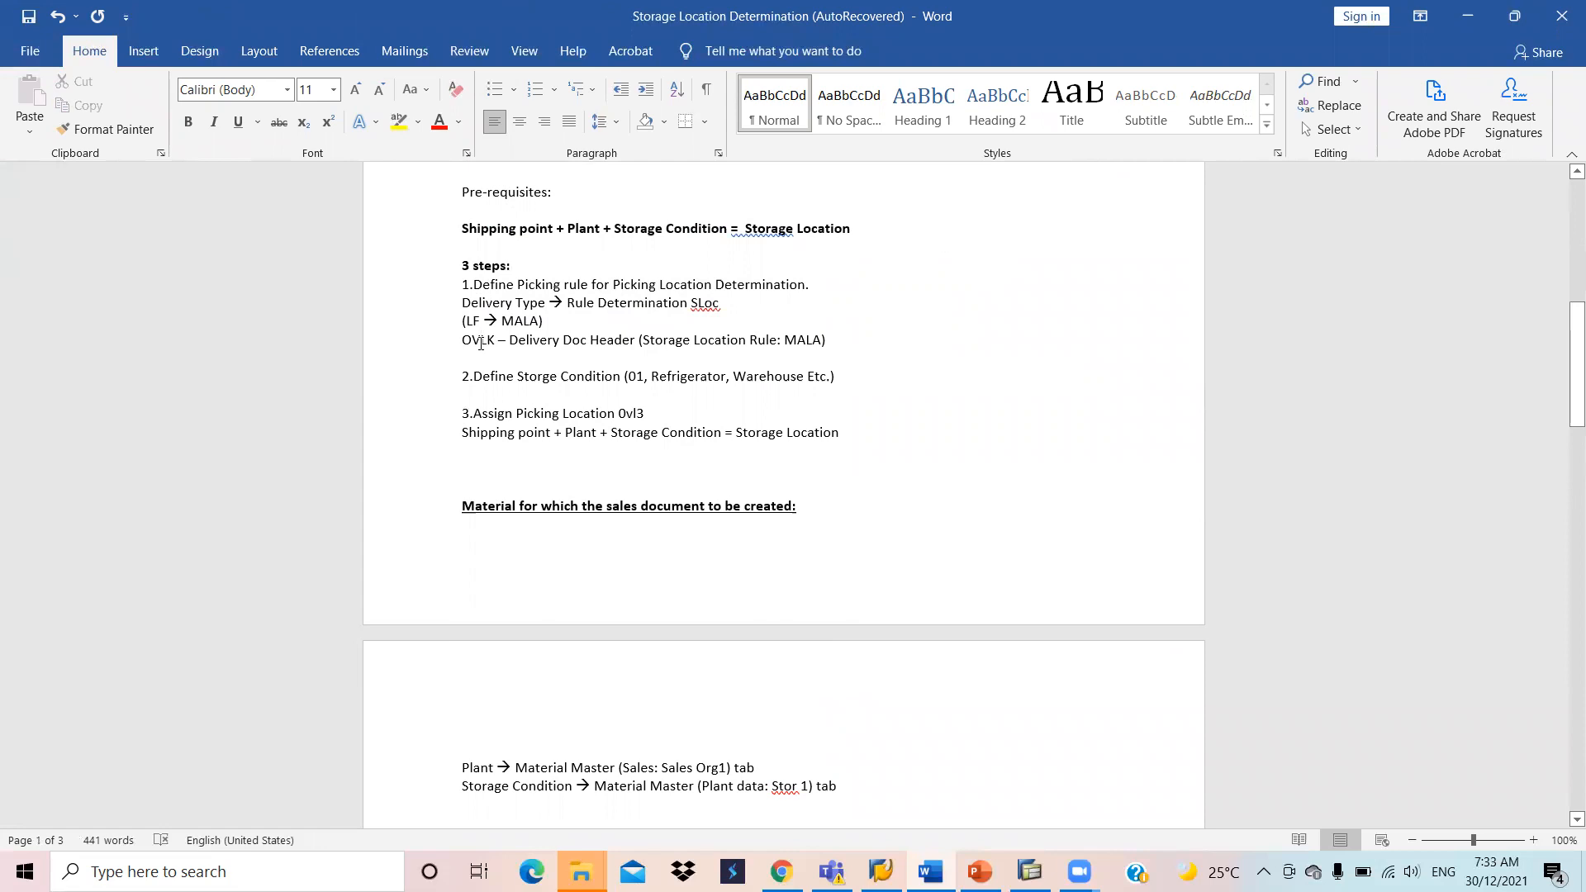
Step: Add the line "LF – MALA, MARE, RETA" below the OVLK delivery document header line
click(847, 338)
key(Return)
text(LF - M)
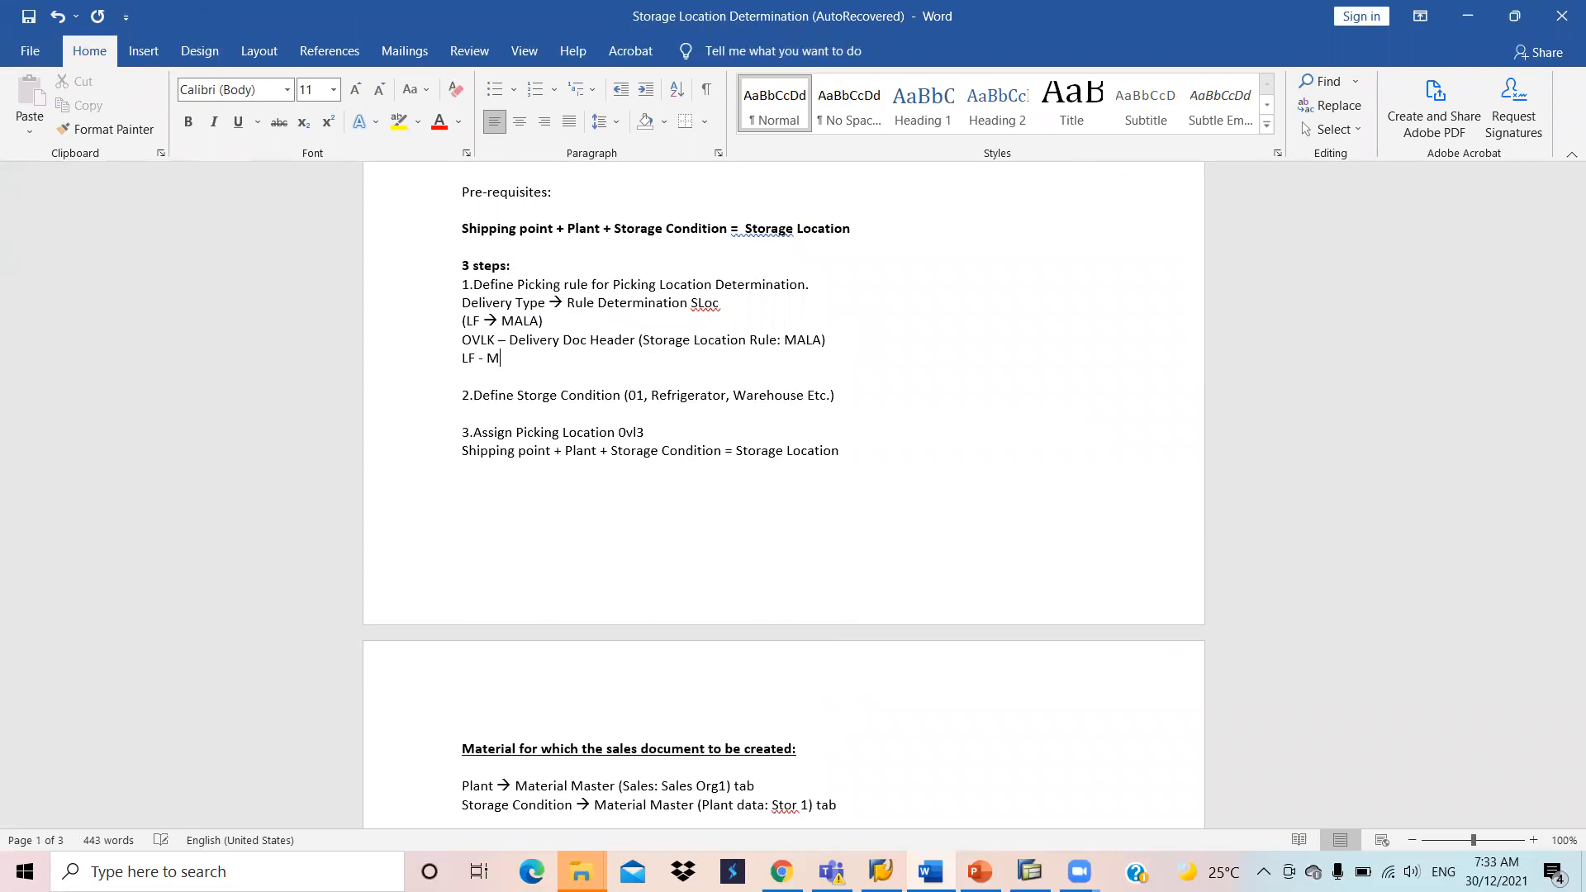
text(ALA, MARE, RETA)
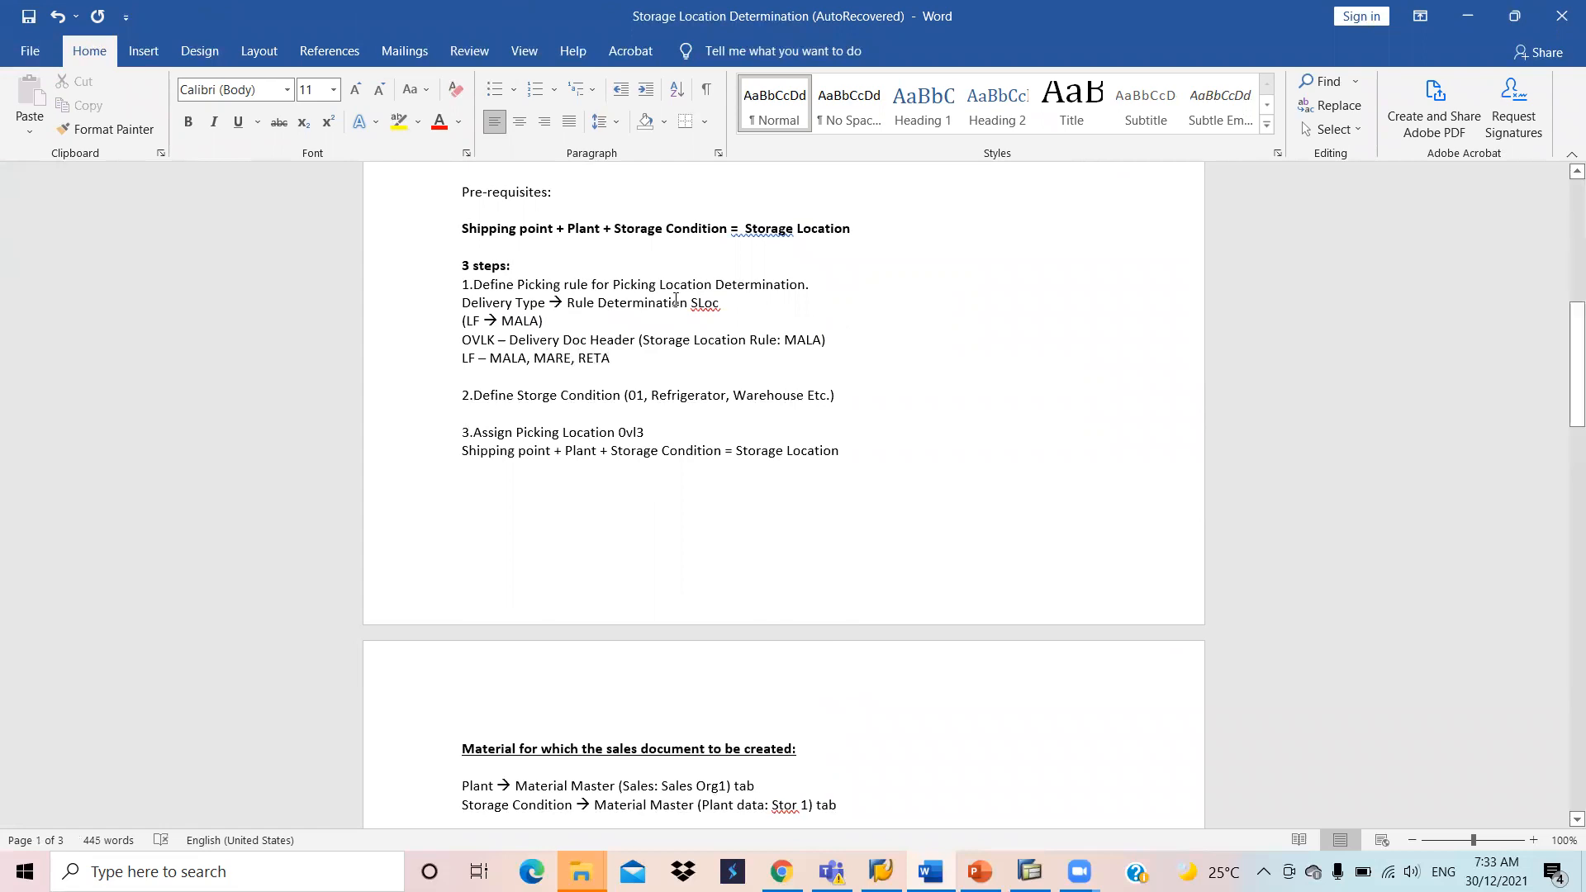
Step: Review the three configuration steps: picking rule with OVLK, storage condition, and picking location assignment
drag(718, 304, 461, 284)
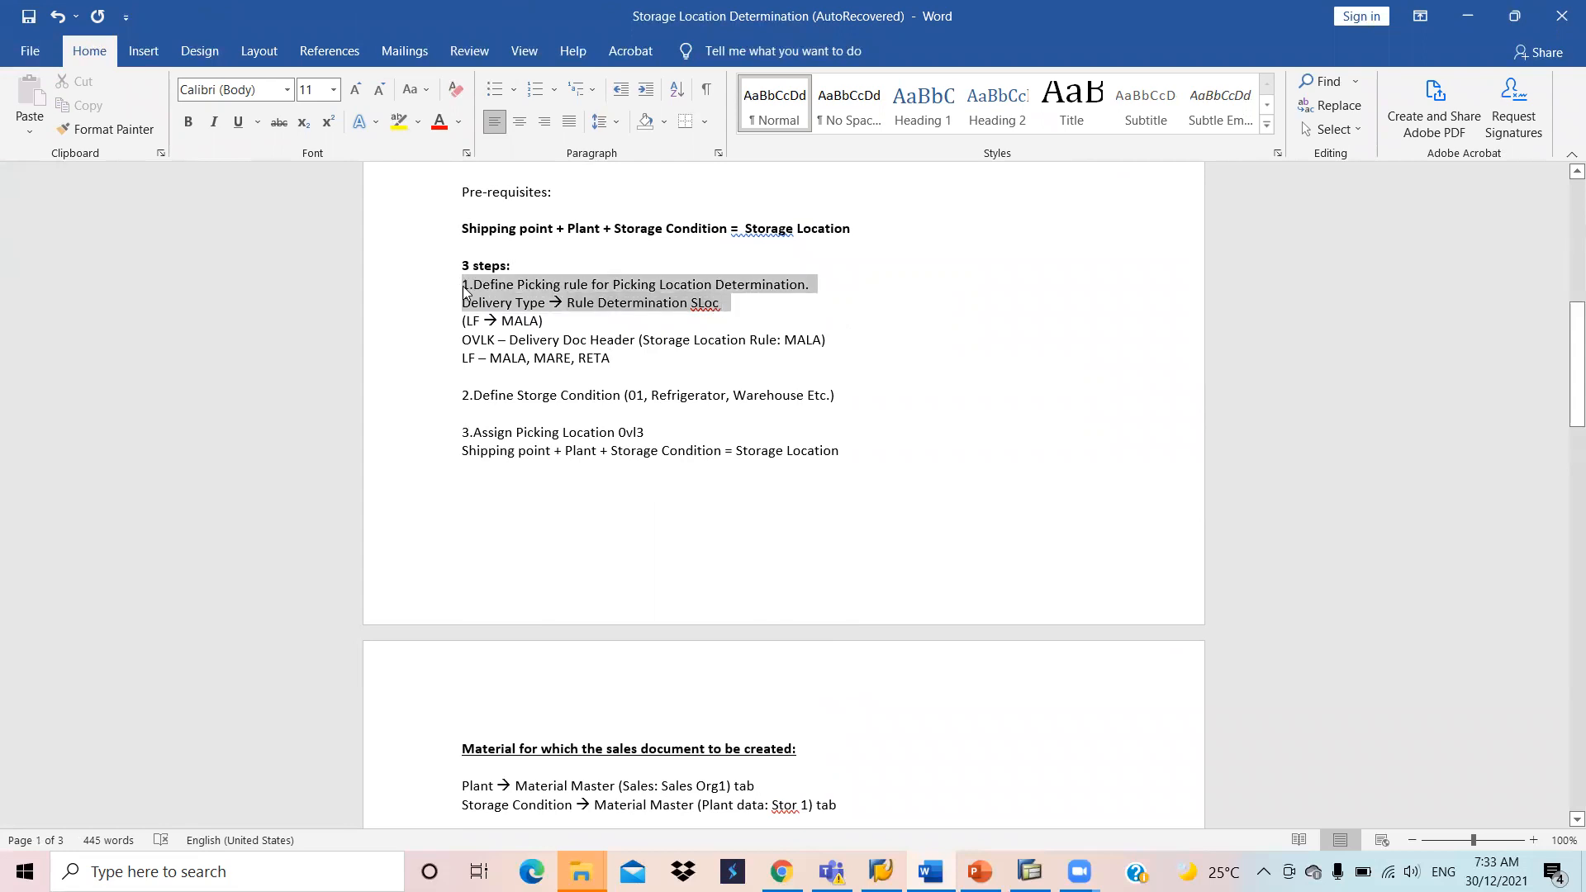
double_click(474, 338)
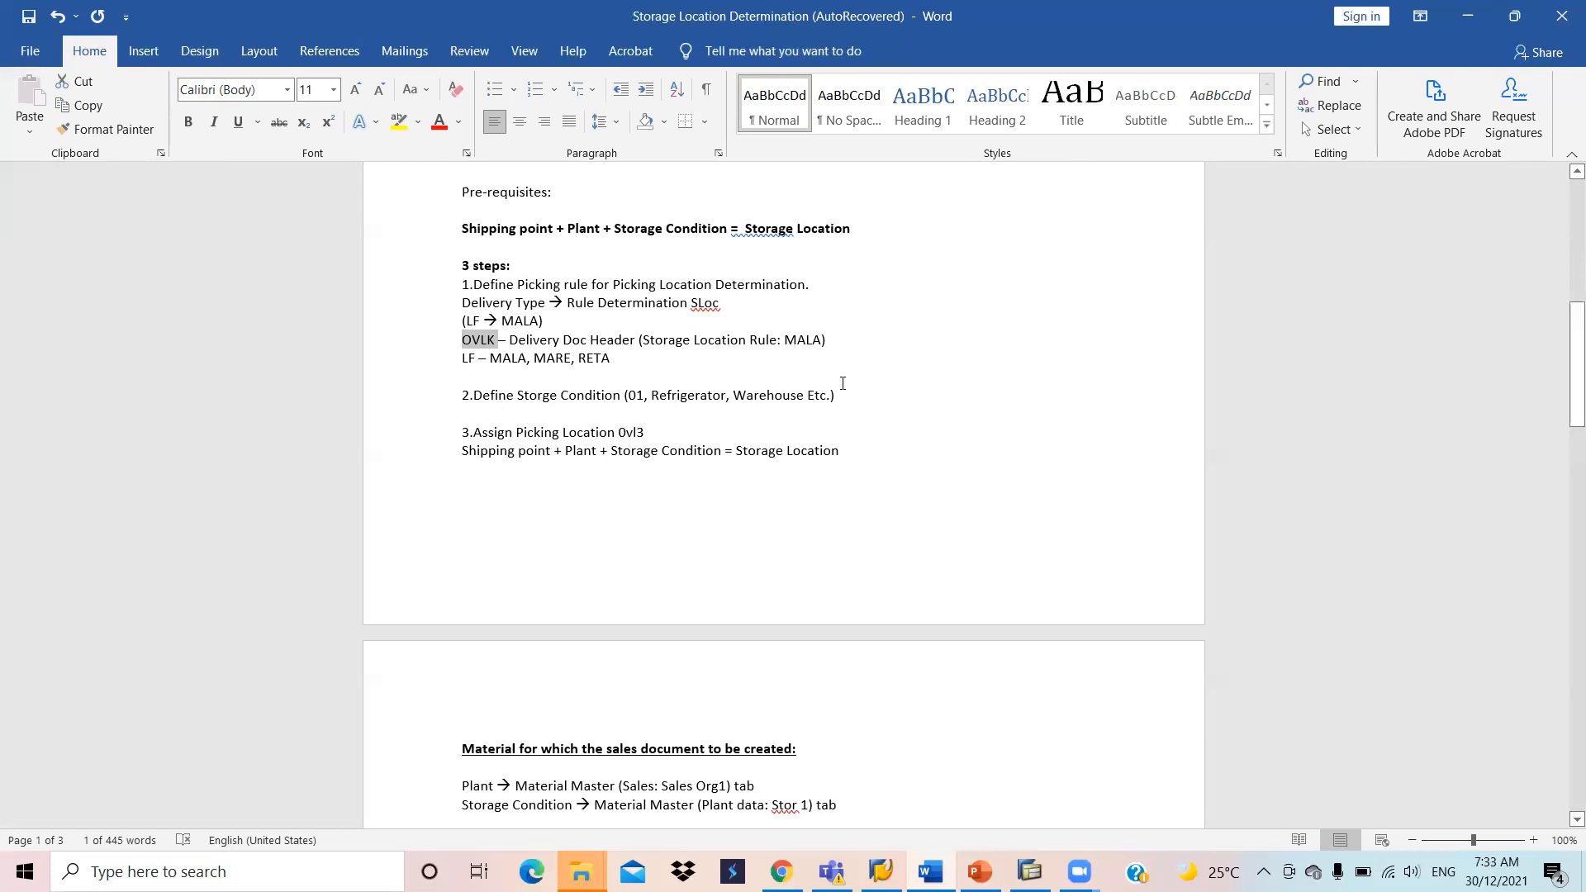
drag(848, 396, 495, 390)
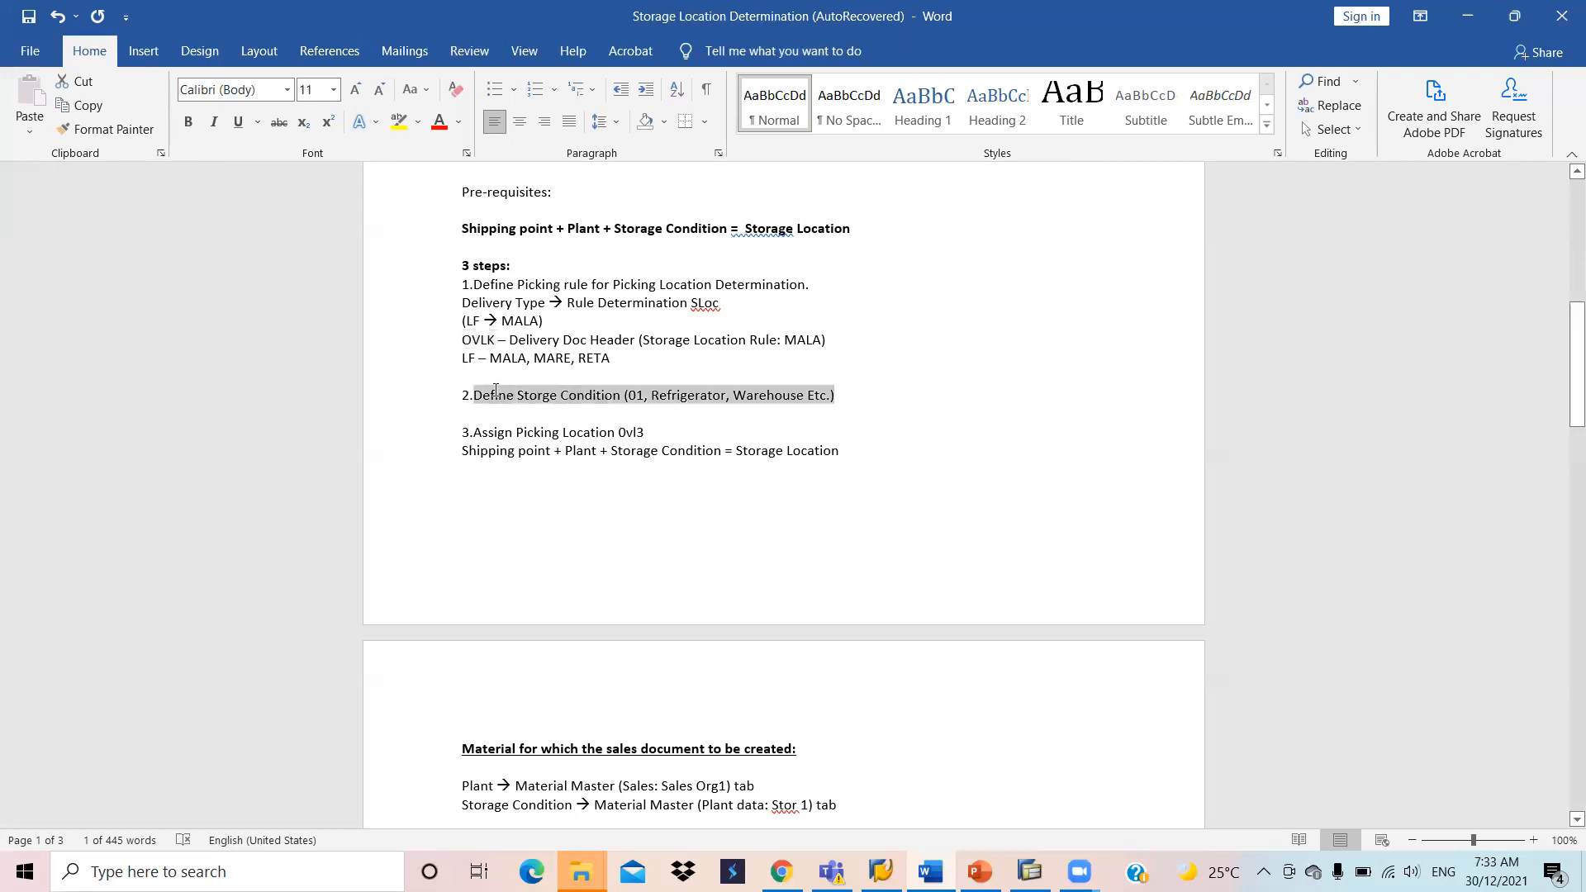
click(482, 448)
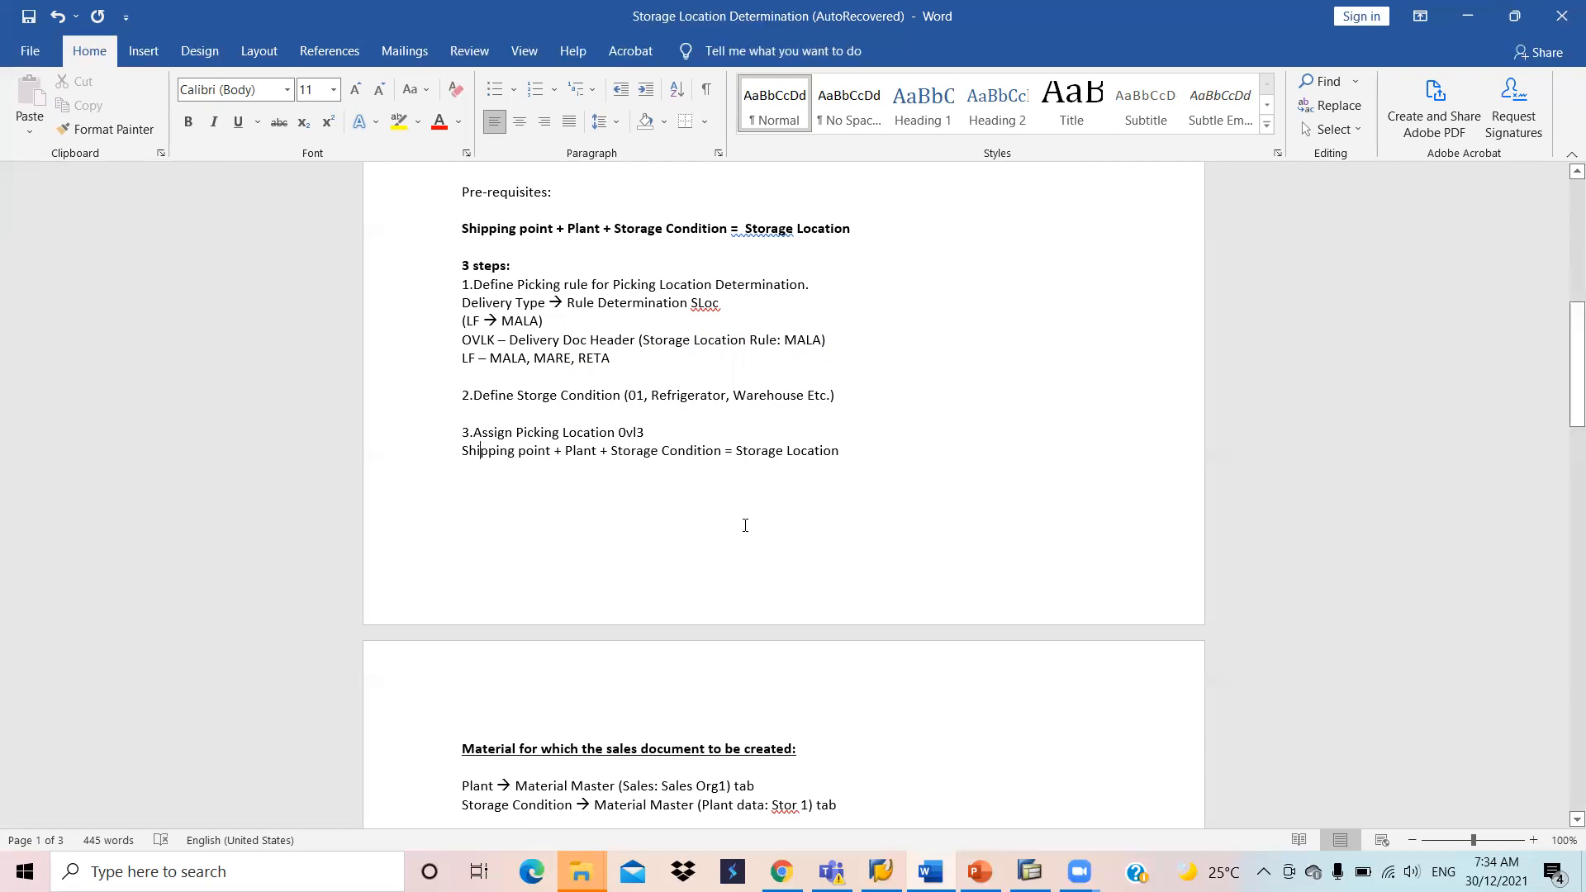
scroll(745, 526, up, 5)
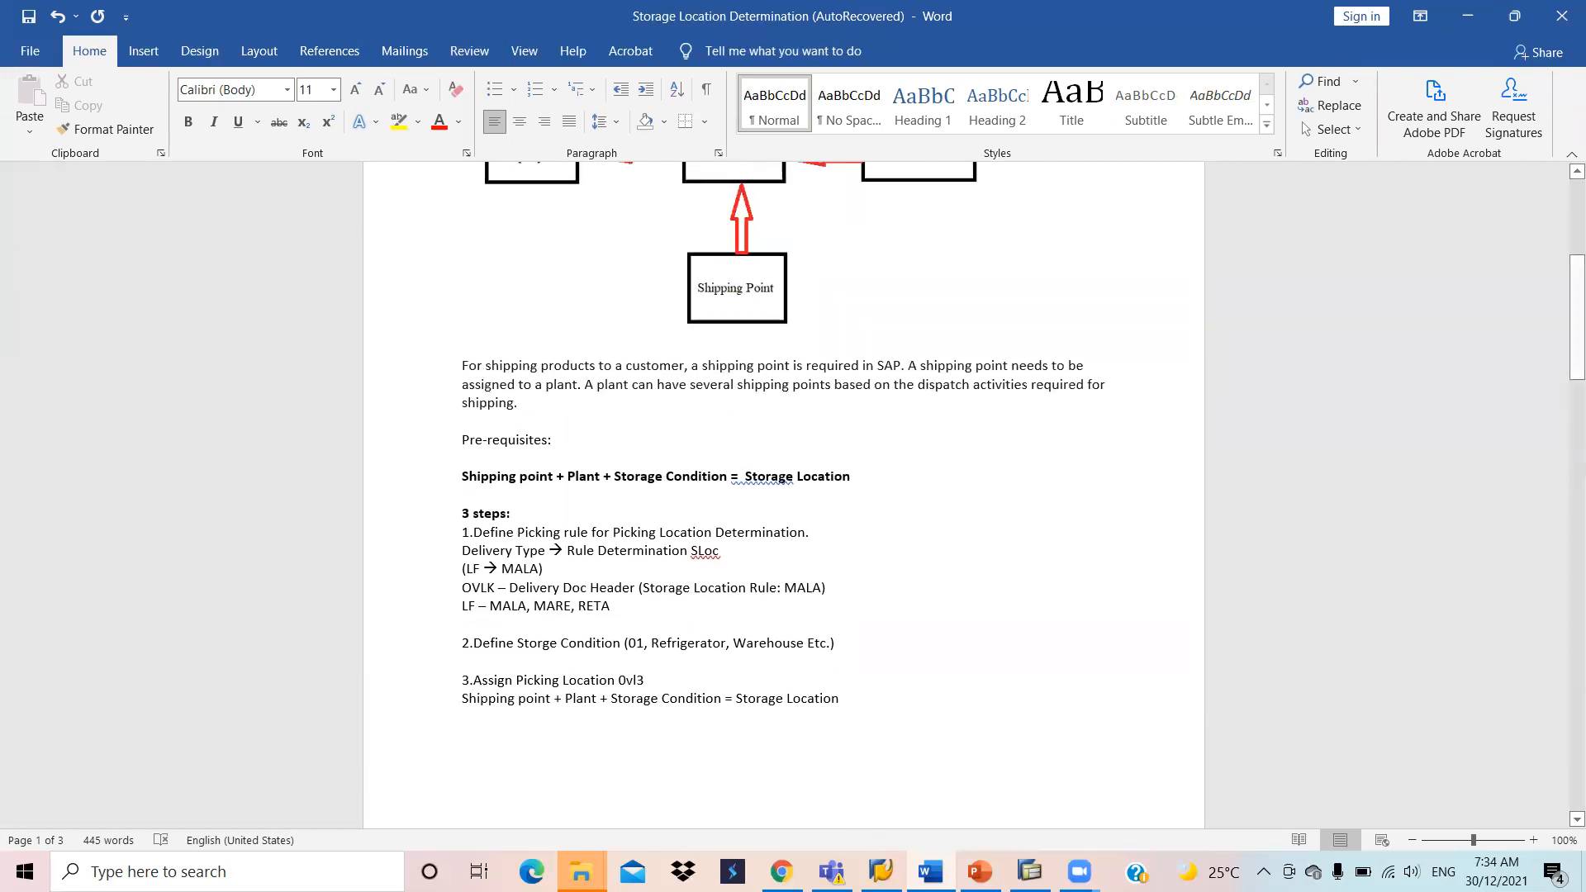
Step: Switch to the SAP session, look at the SAP Reference IMG structure, and exit the project customizing screen
click(881, 871)
double_click(585, 285)
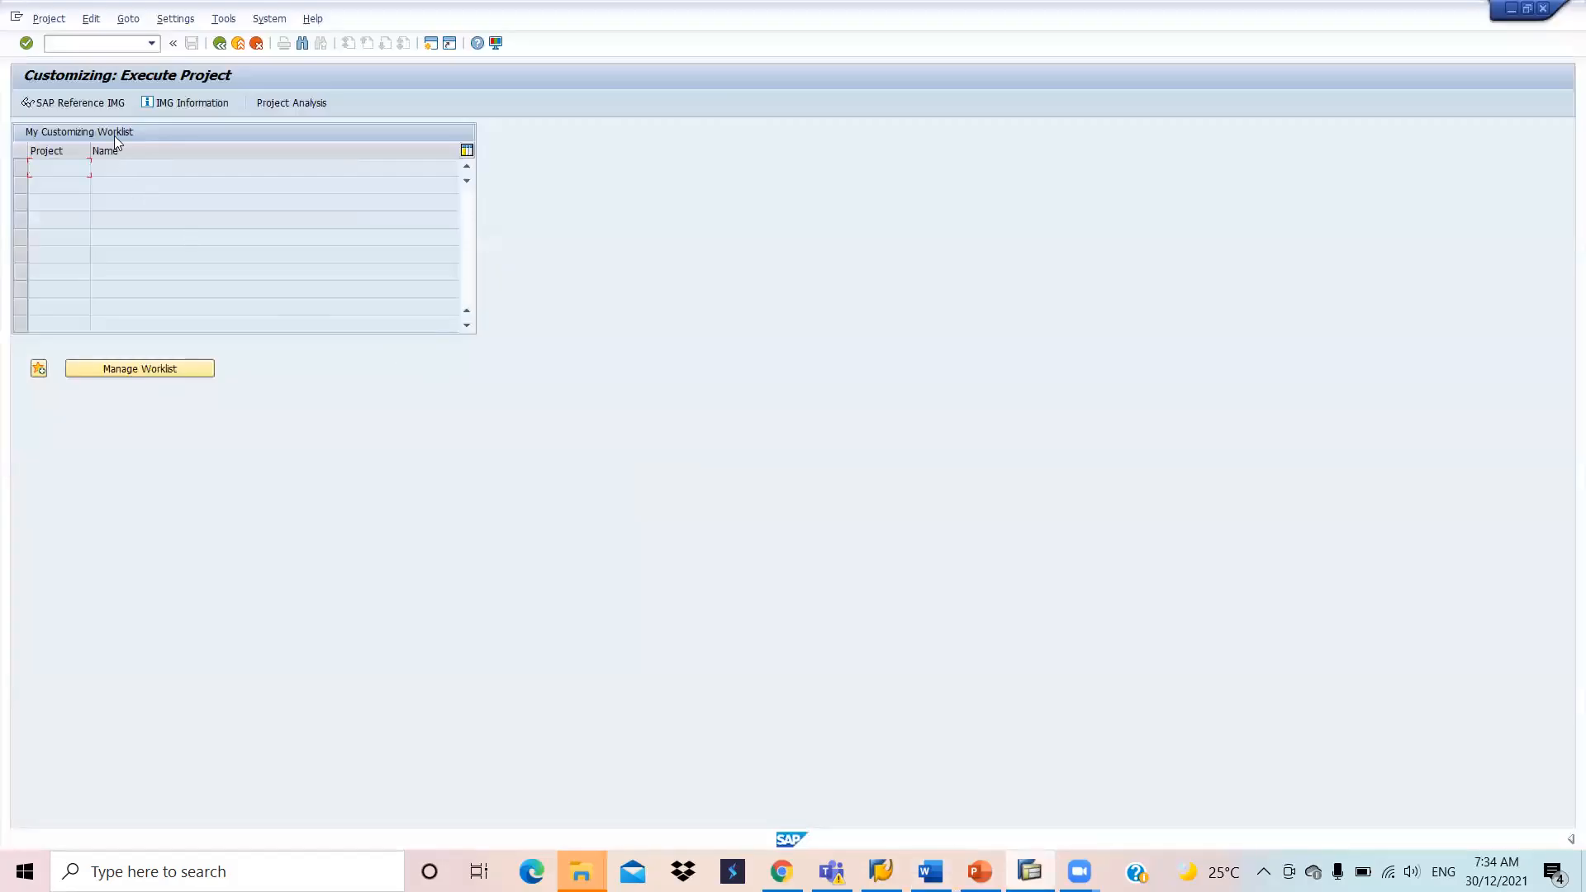
click(84, 104)
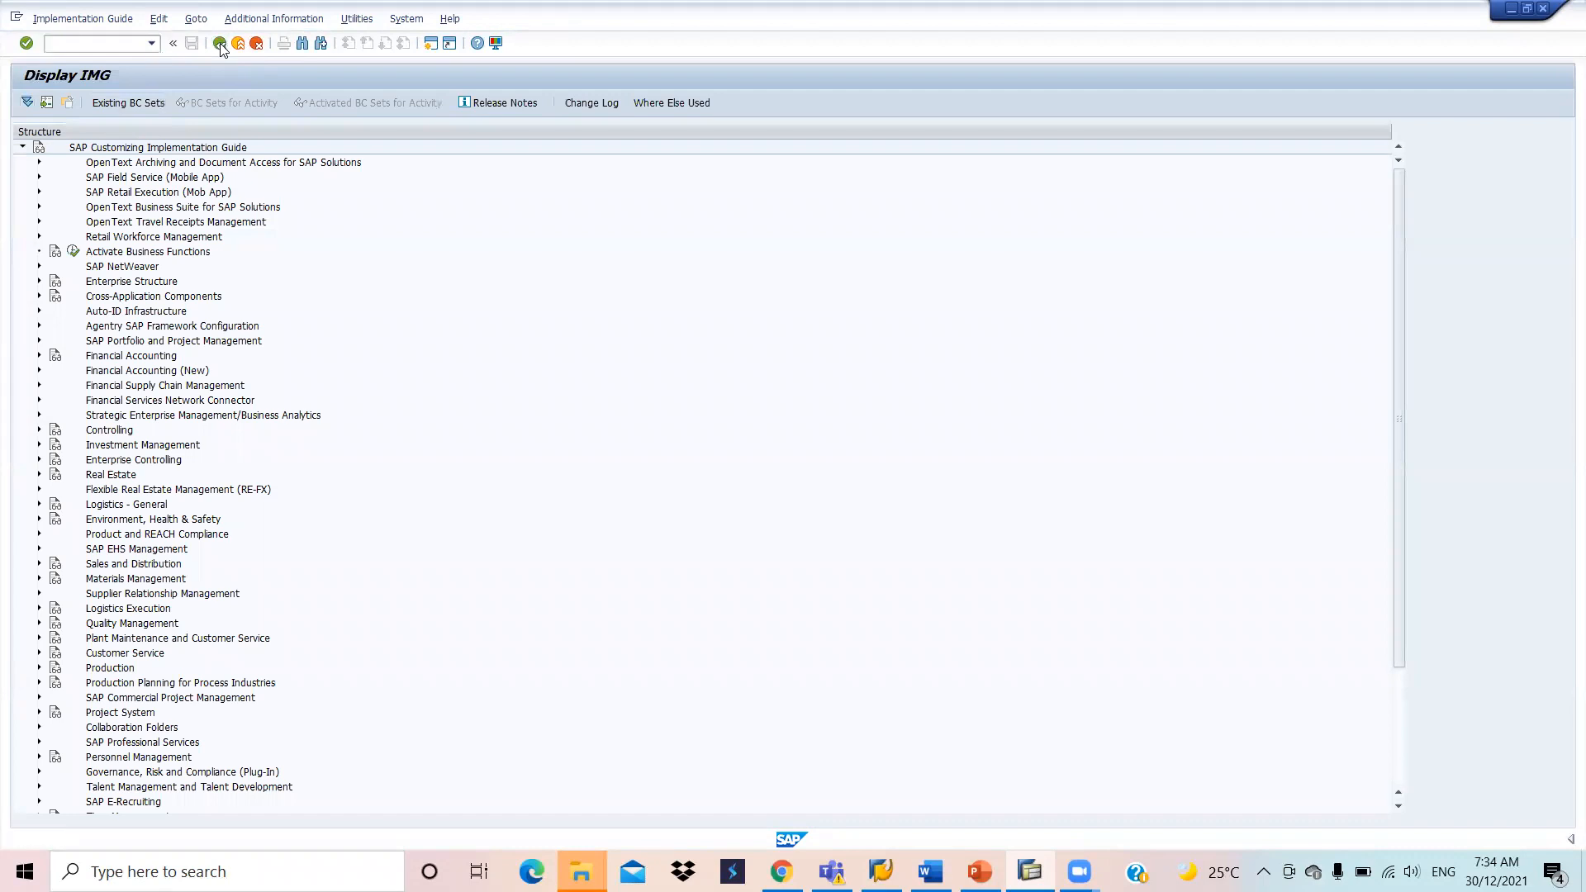
click(220, 44)
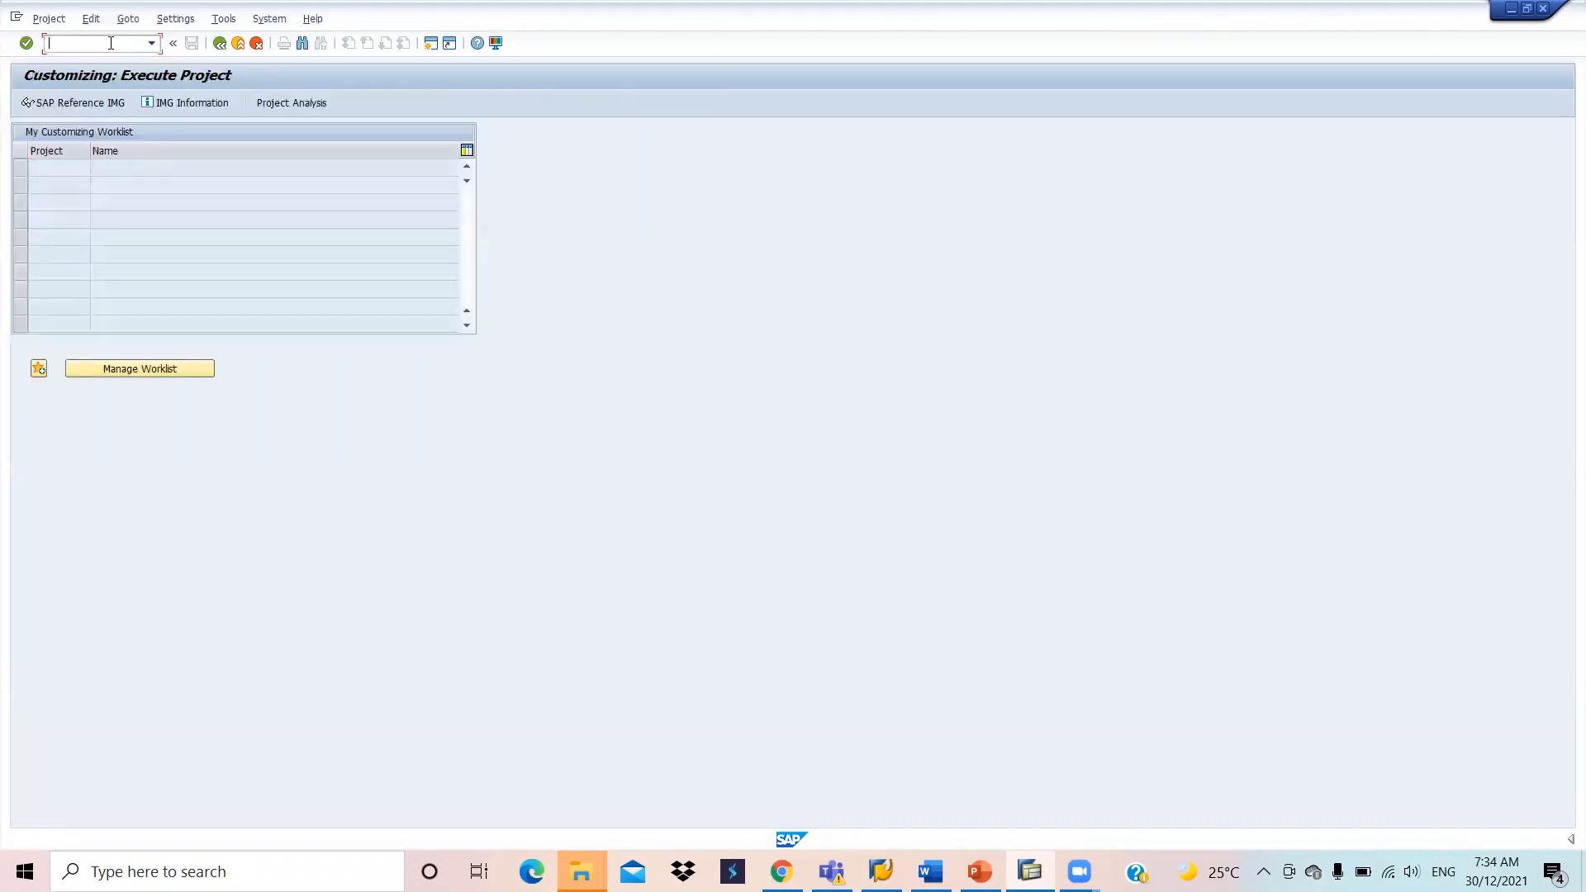
click(216, 46)
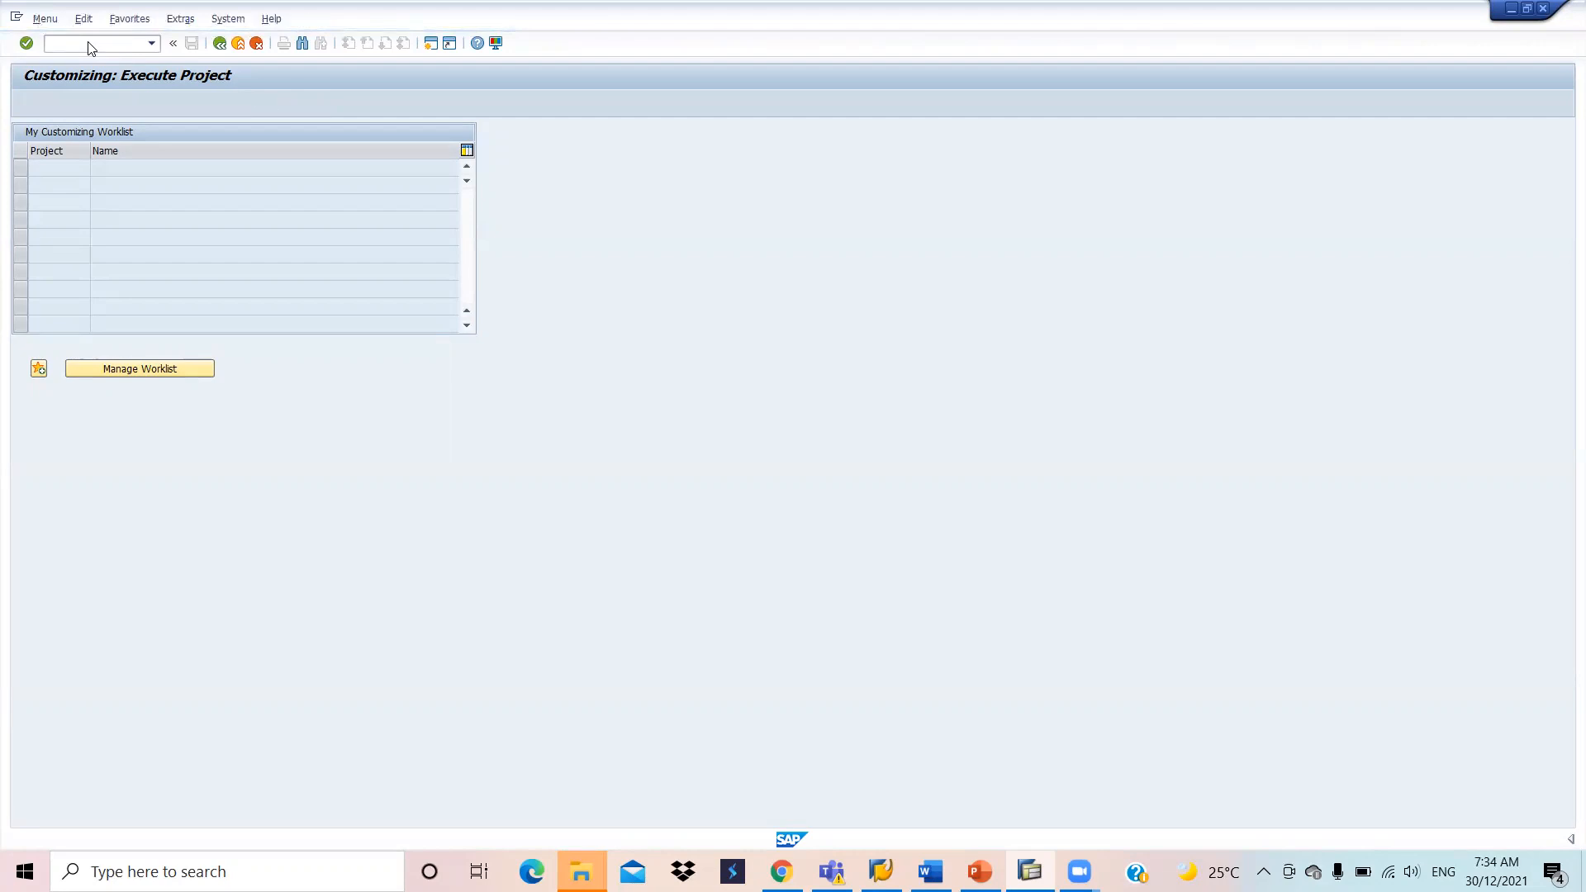
Step: Start a TVS standard order with VA01 for sales organization JBSA, distribution channel JD and division AR
text(va01)
key(Return)
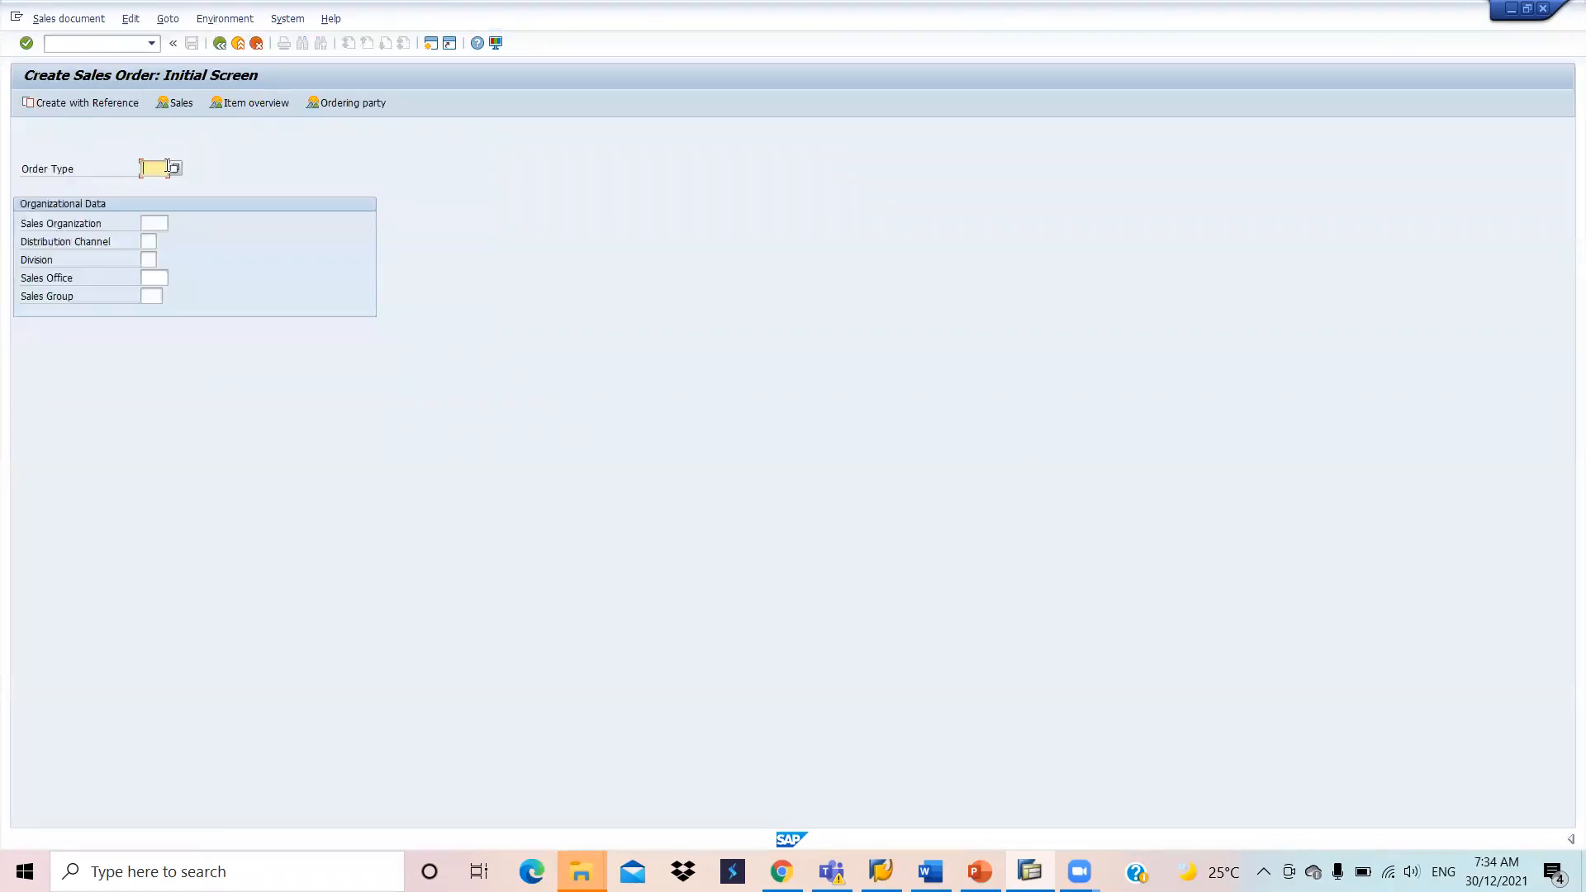
text(r)
key(Tab)
text(jbsa)
key(Tab)
text(jd)
key(Tab)
text(ar)
key(Return)
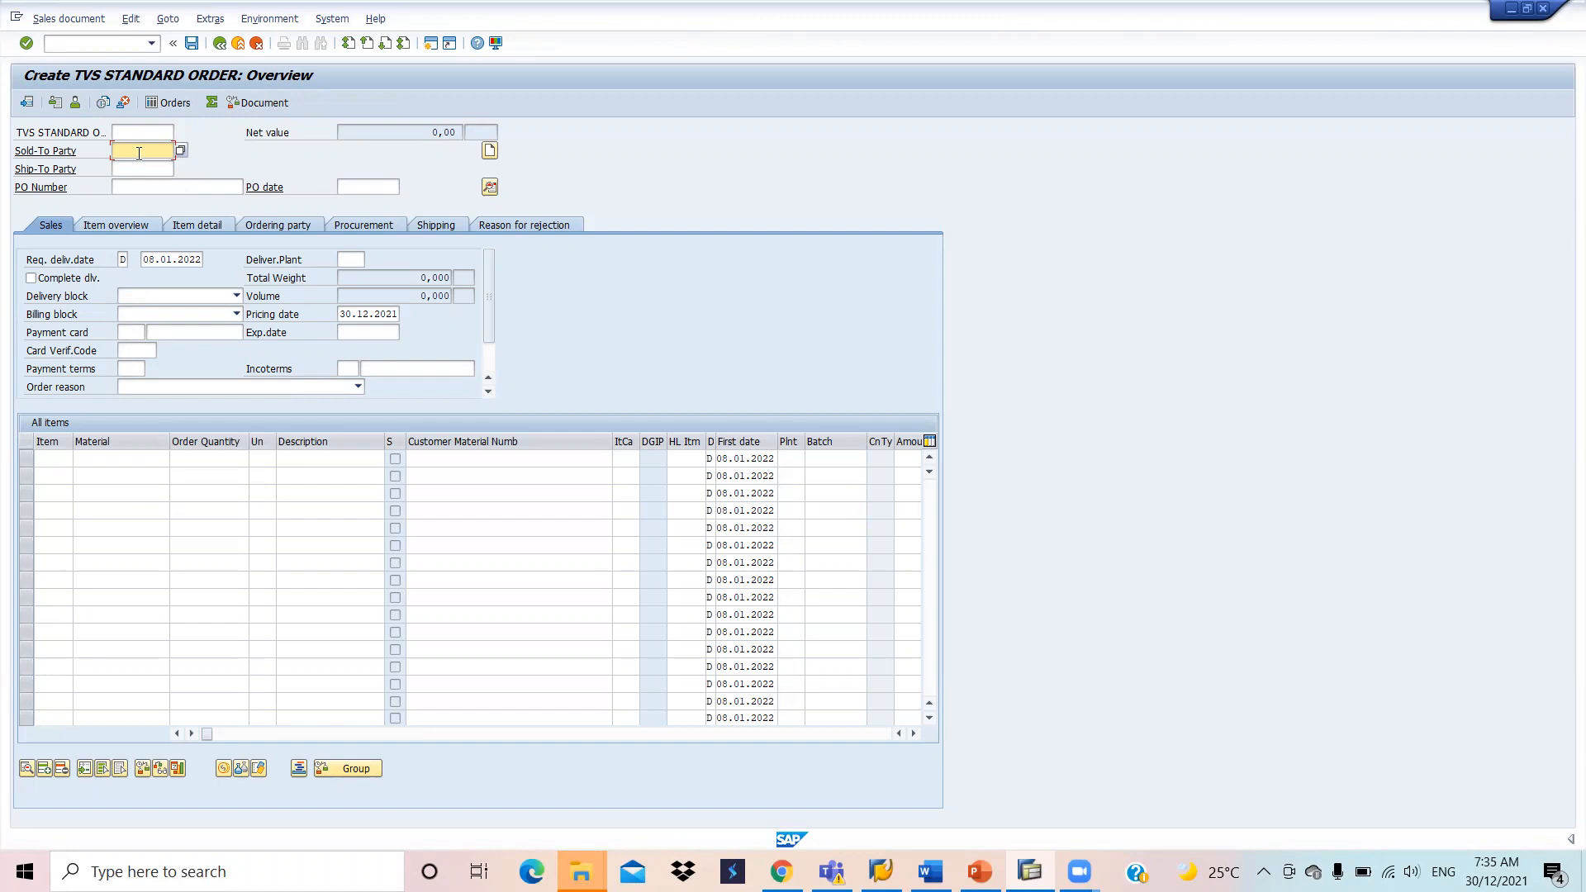
Step: Enter the customer number as sold-to party and add material PCB-500 with order quantity 1
text(80006)
key(Return)
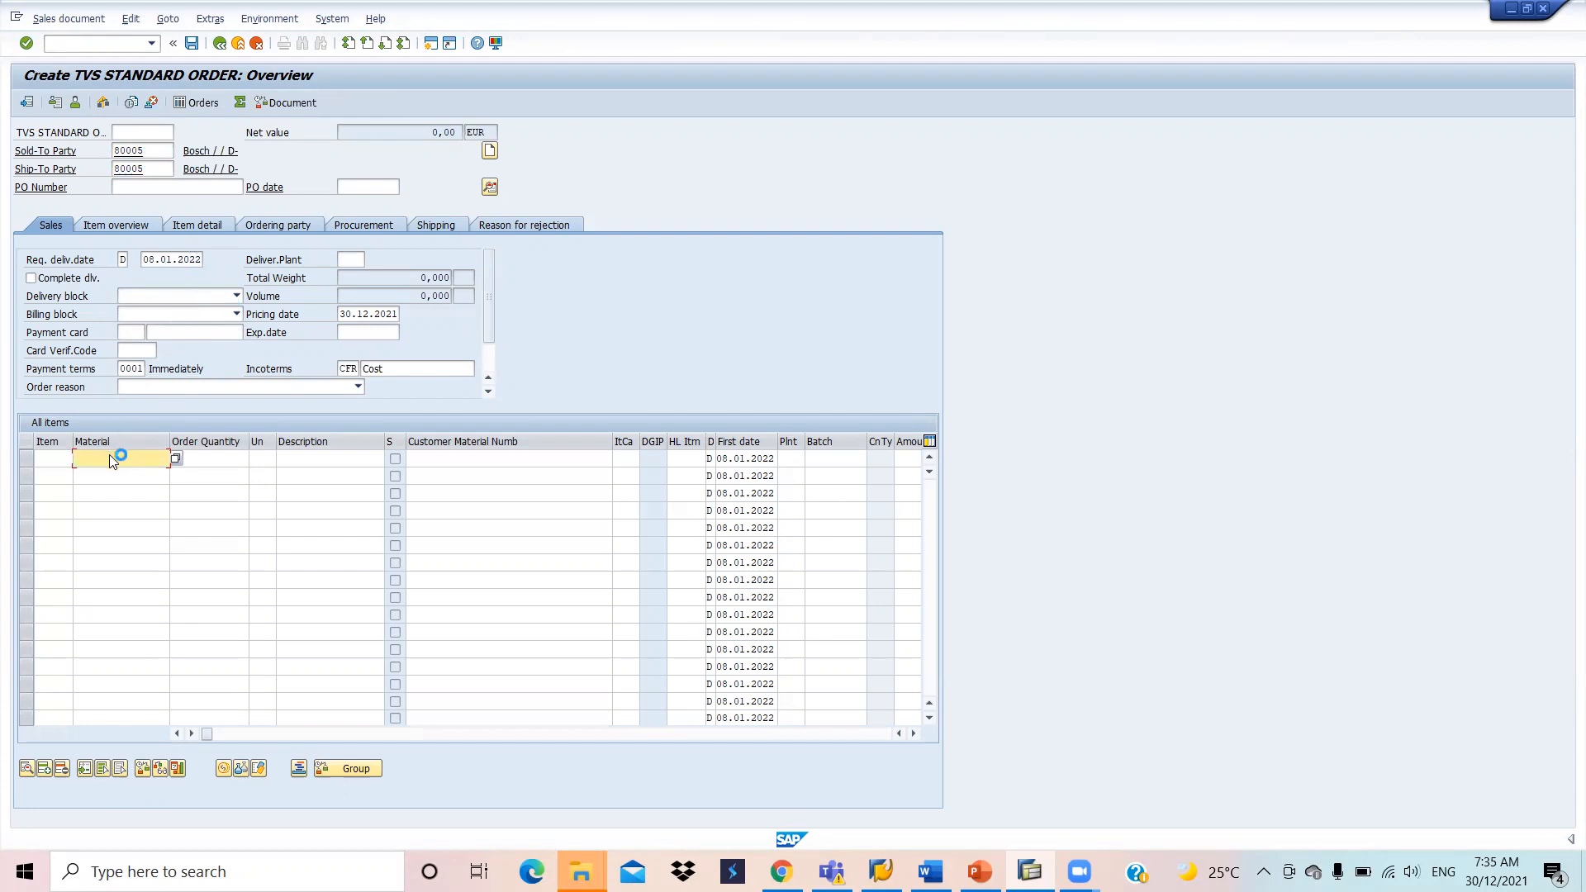
text(pcb-5)
key(Down)
key(Return)
key(Tab)
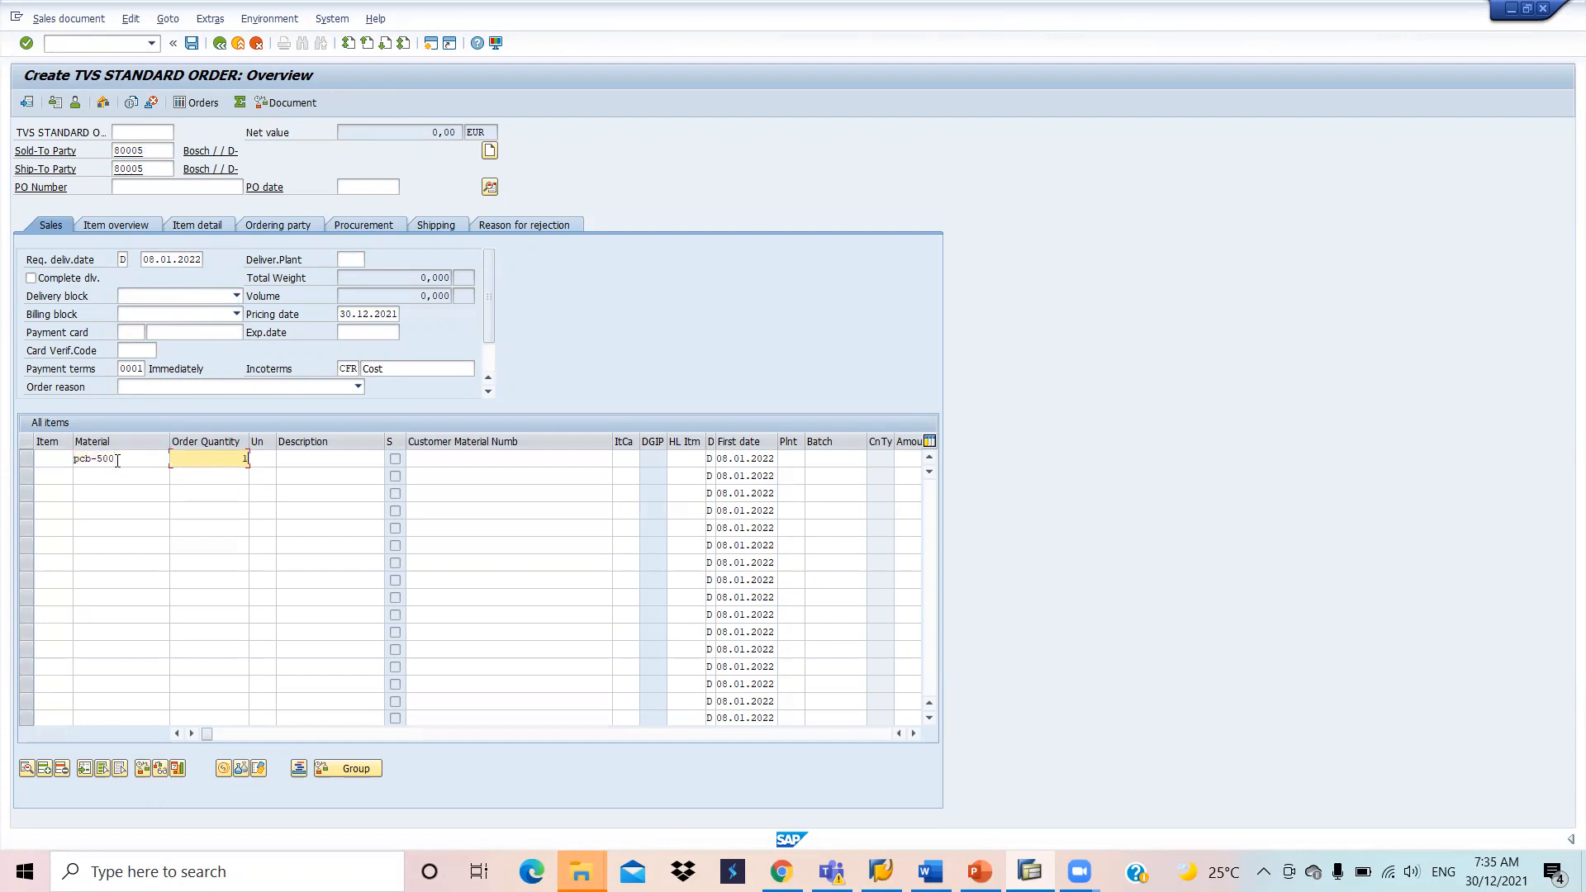
key(Return)
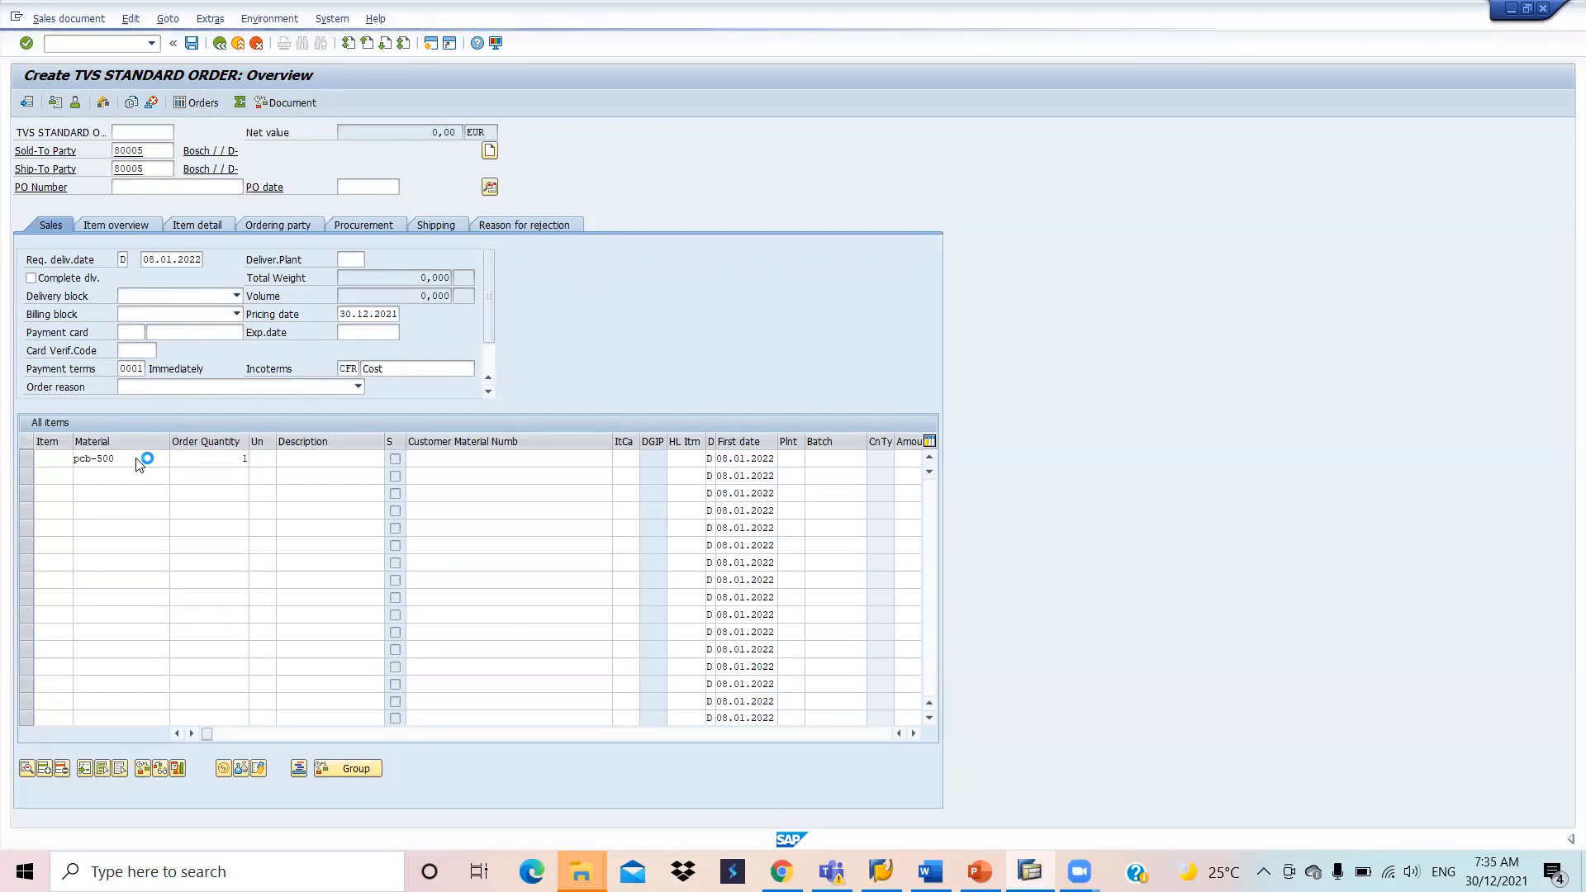
Step: Check the storage location in the PCB-500 item's shipping data and return to the order overview
double_click(335, 454)
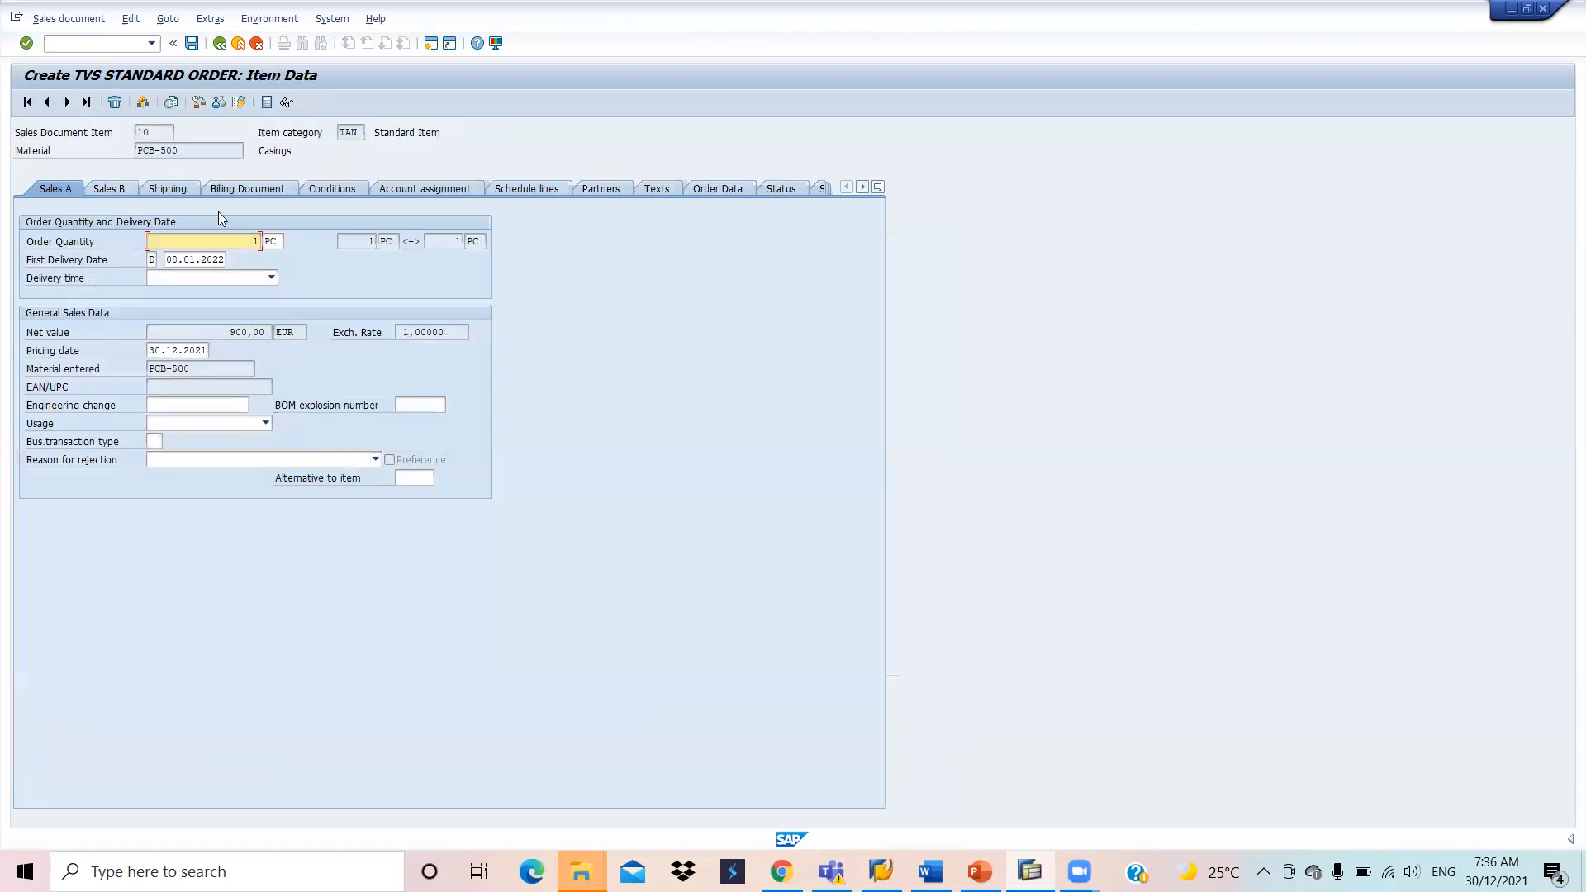
click(171, 189)
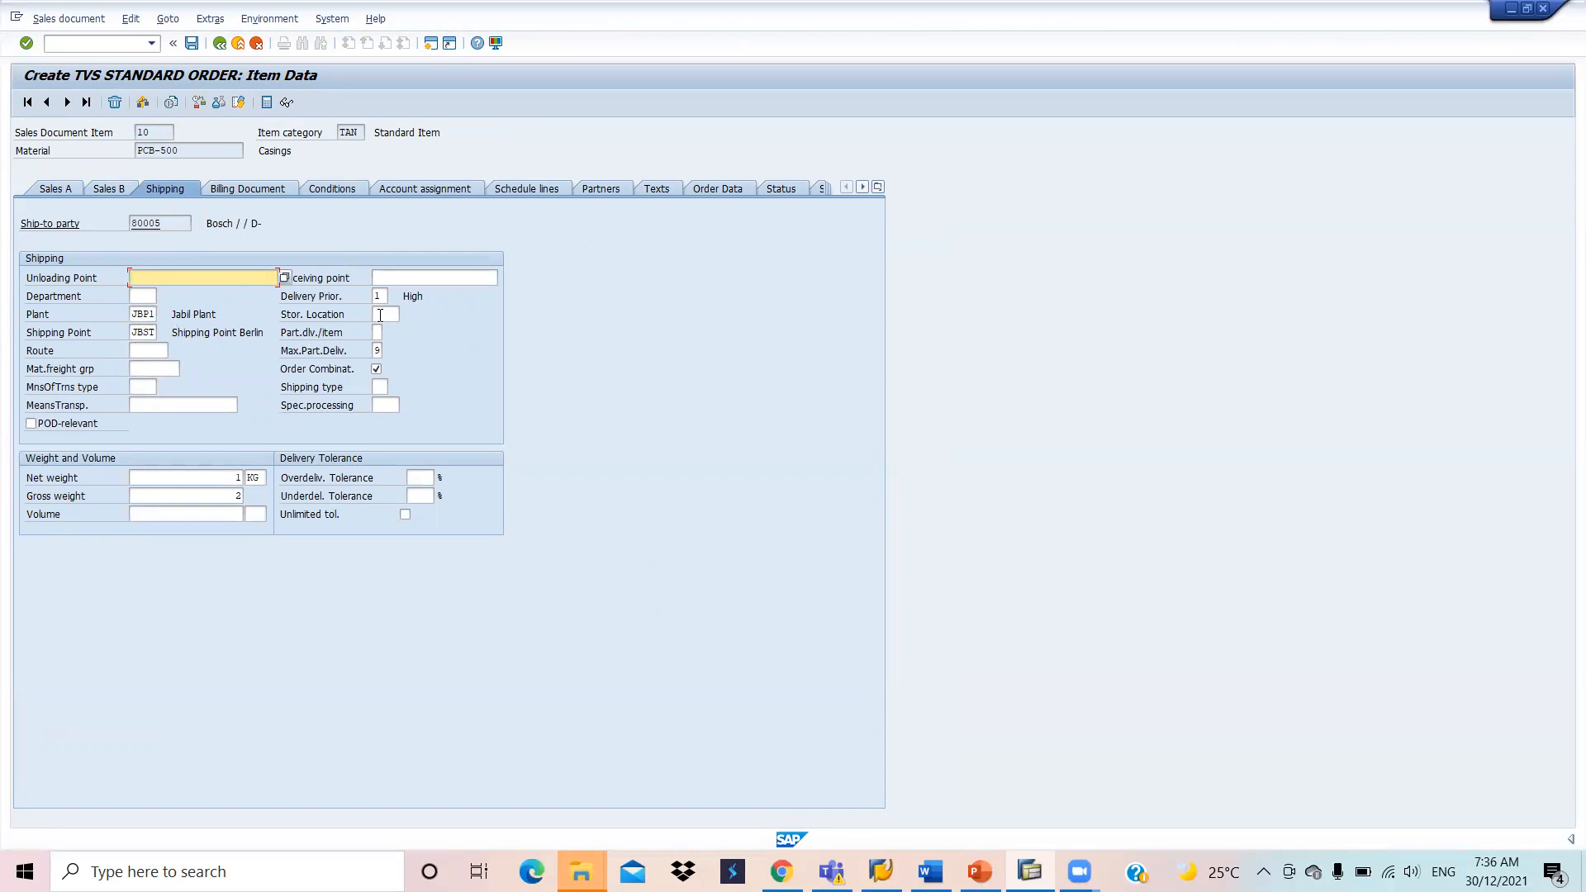
click(386, 315)
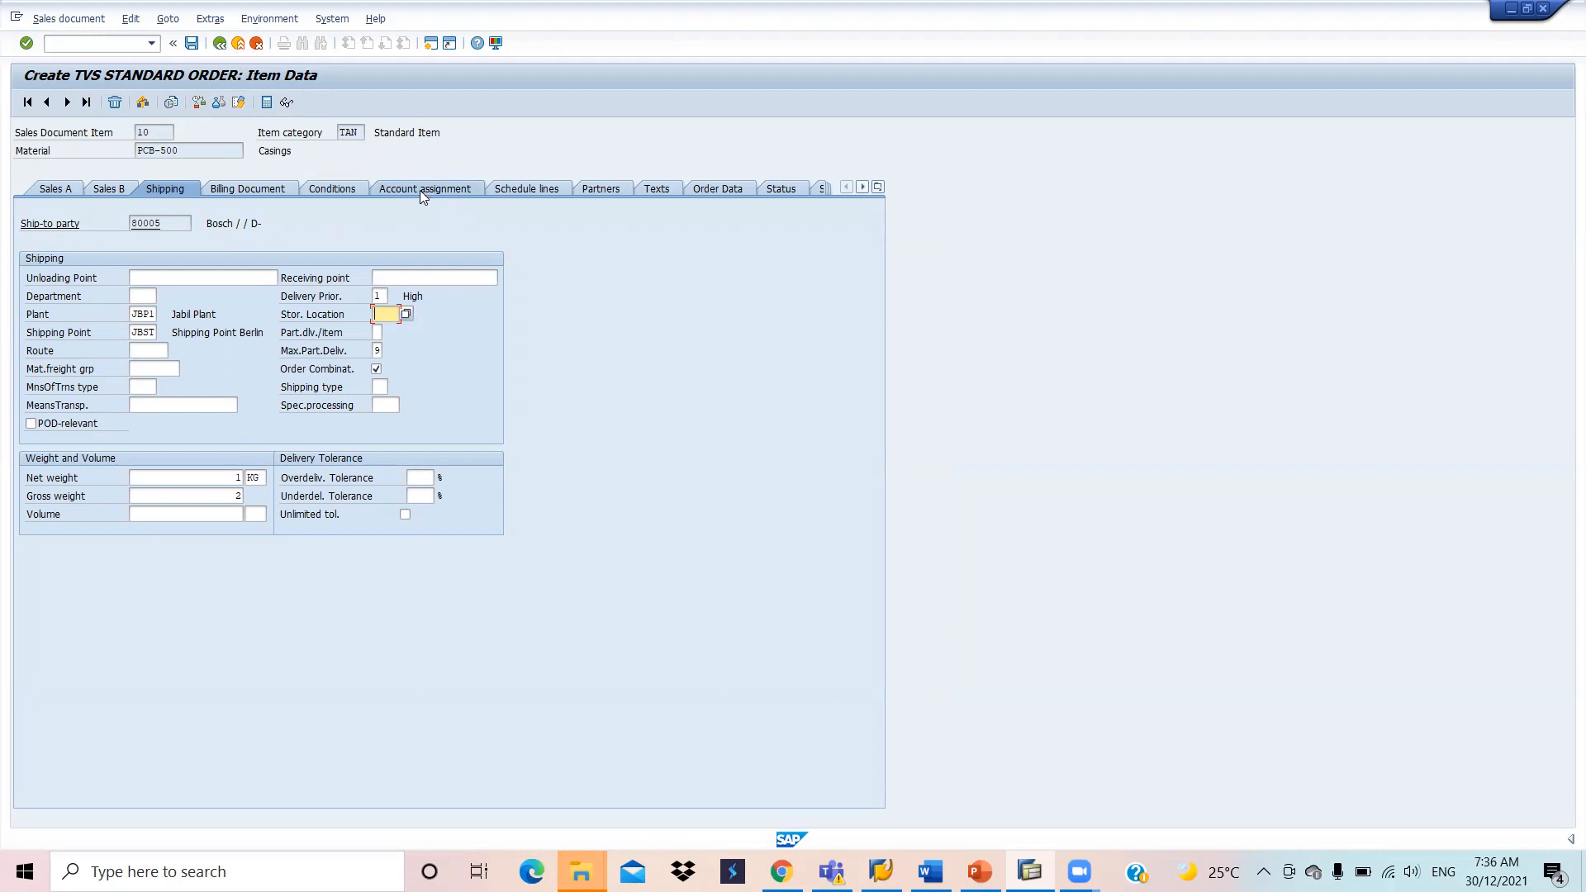
click(221, 44)
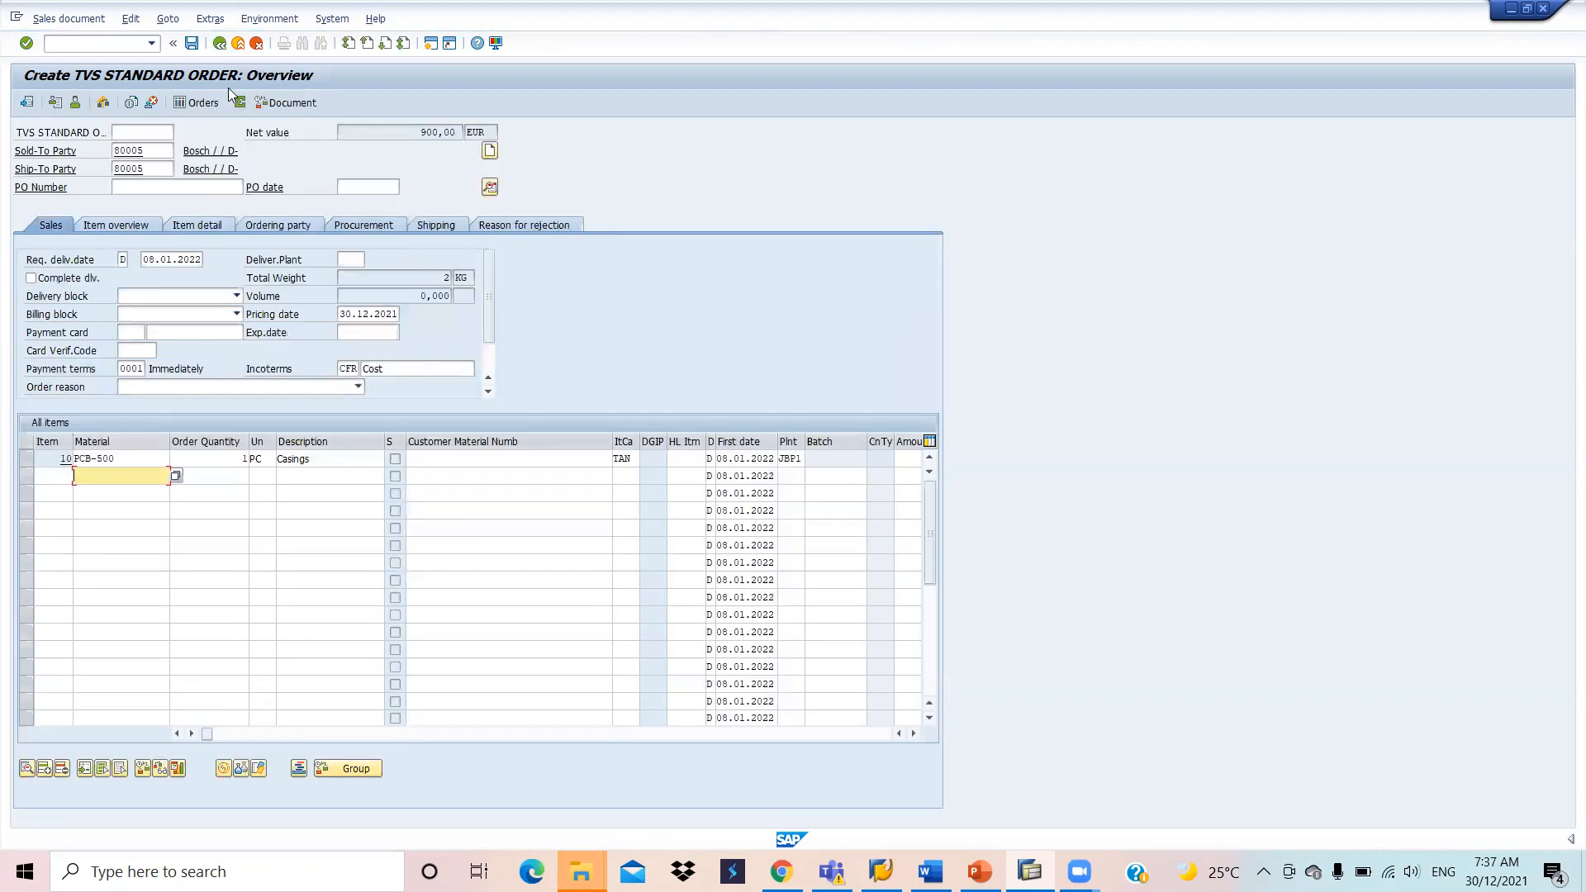
Step: Save the sales order despite its incomplete data and exit to the SAP Easy Access screen
click(194, 46)
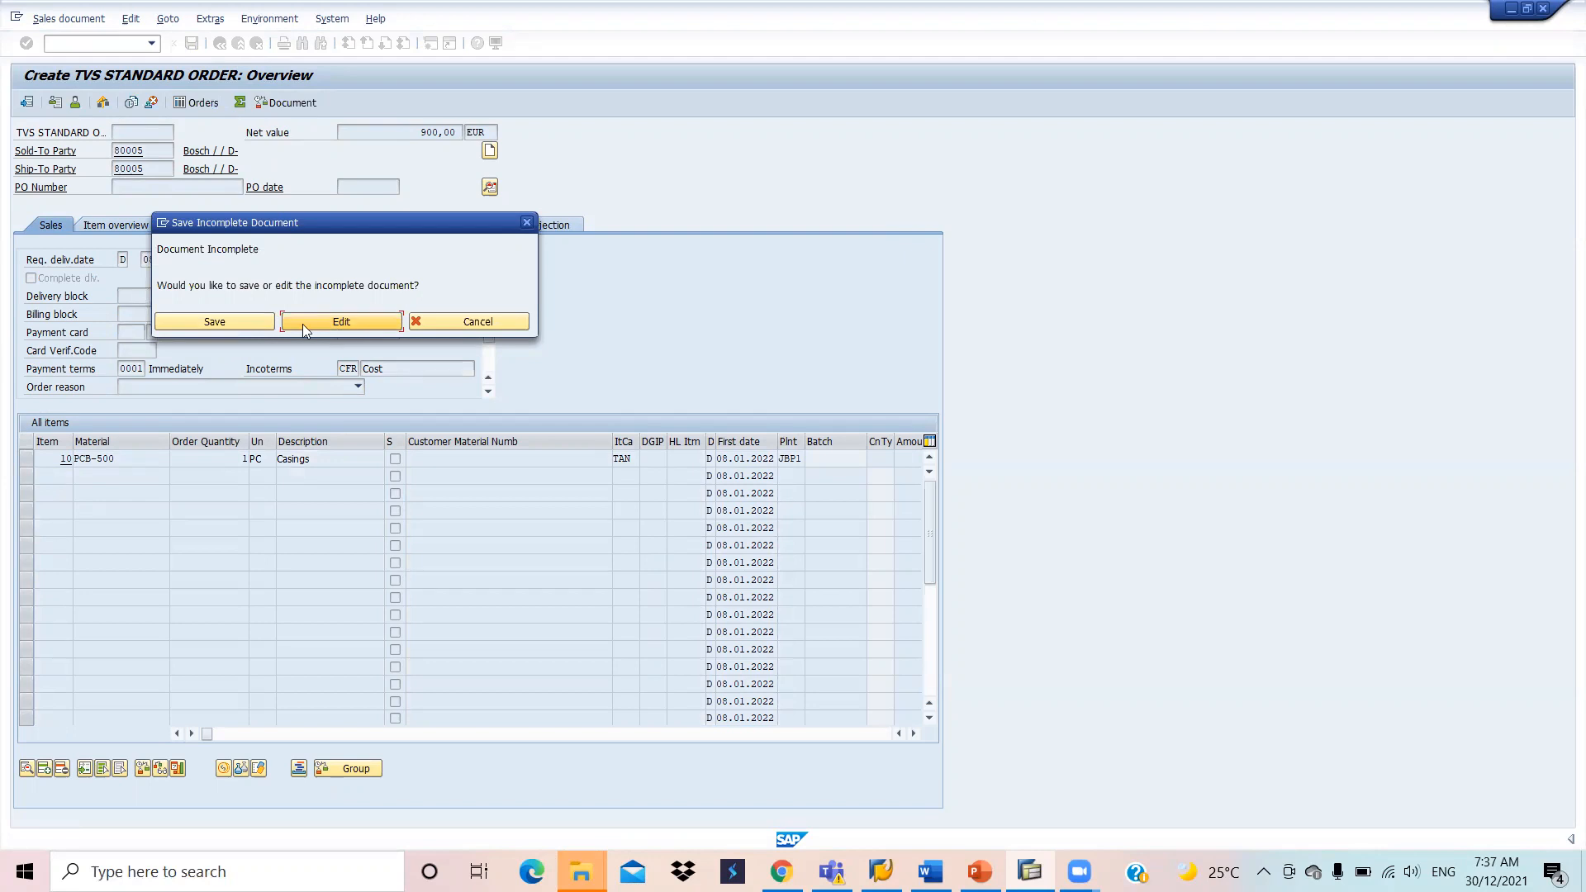
click(231, 325)
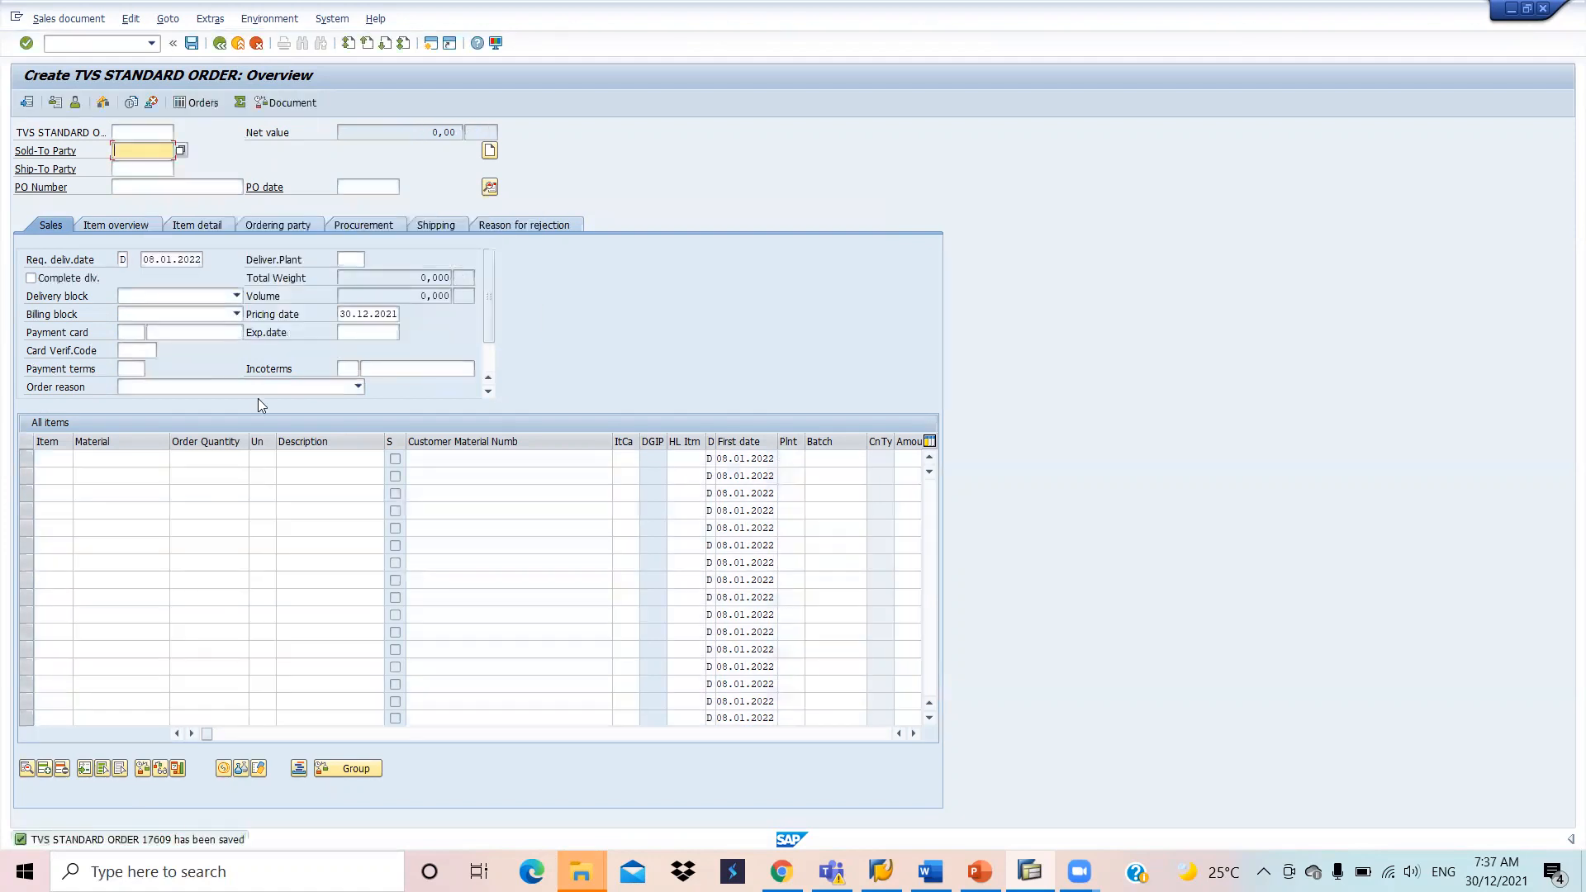
click(221, 43)
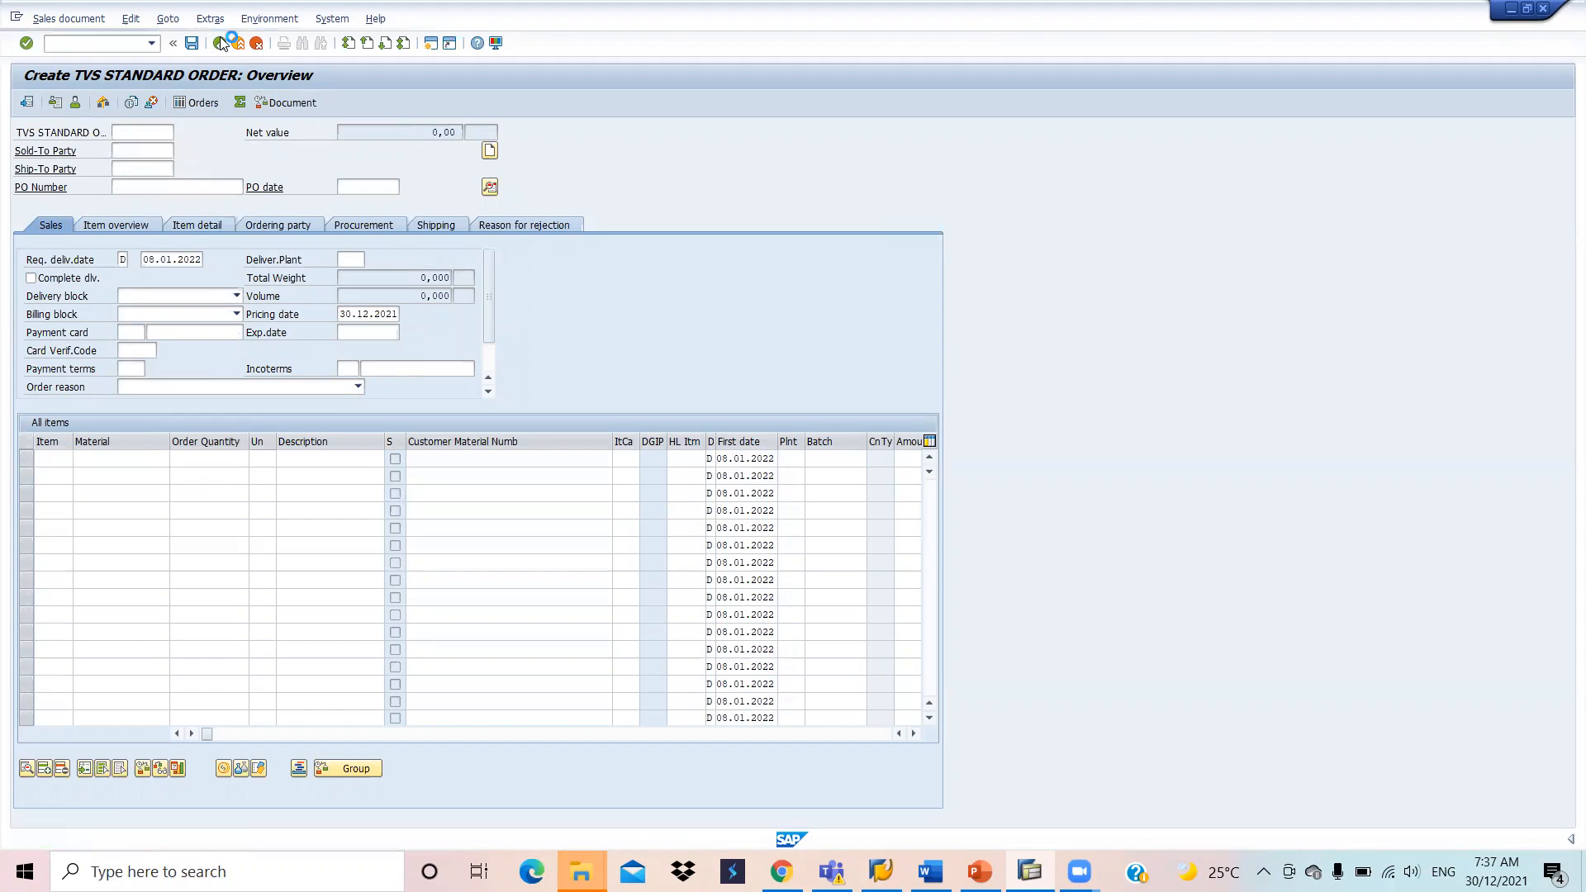
click(218, 44)
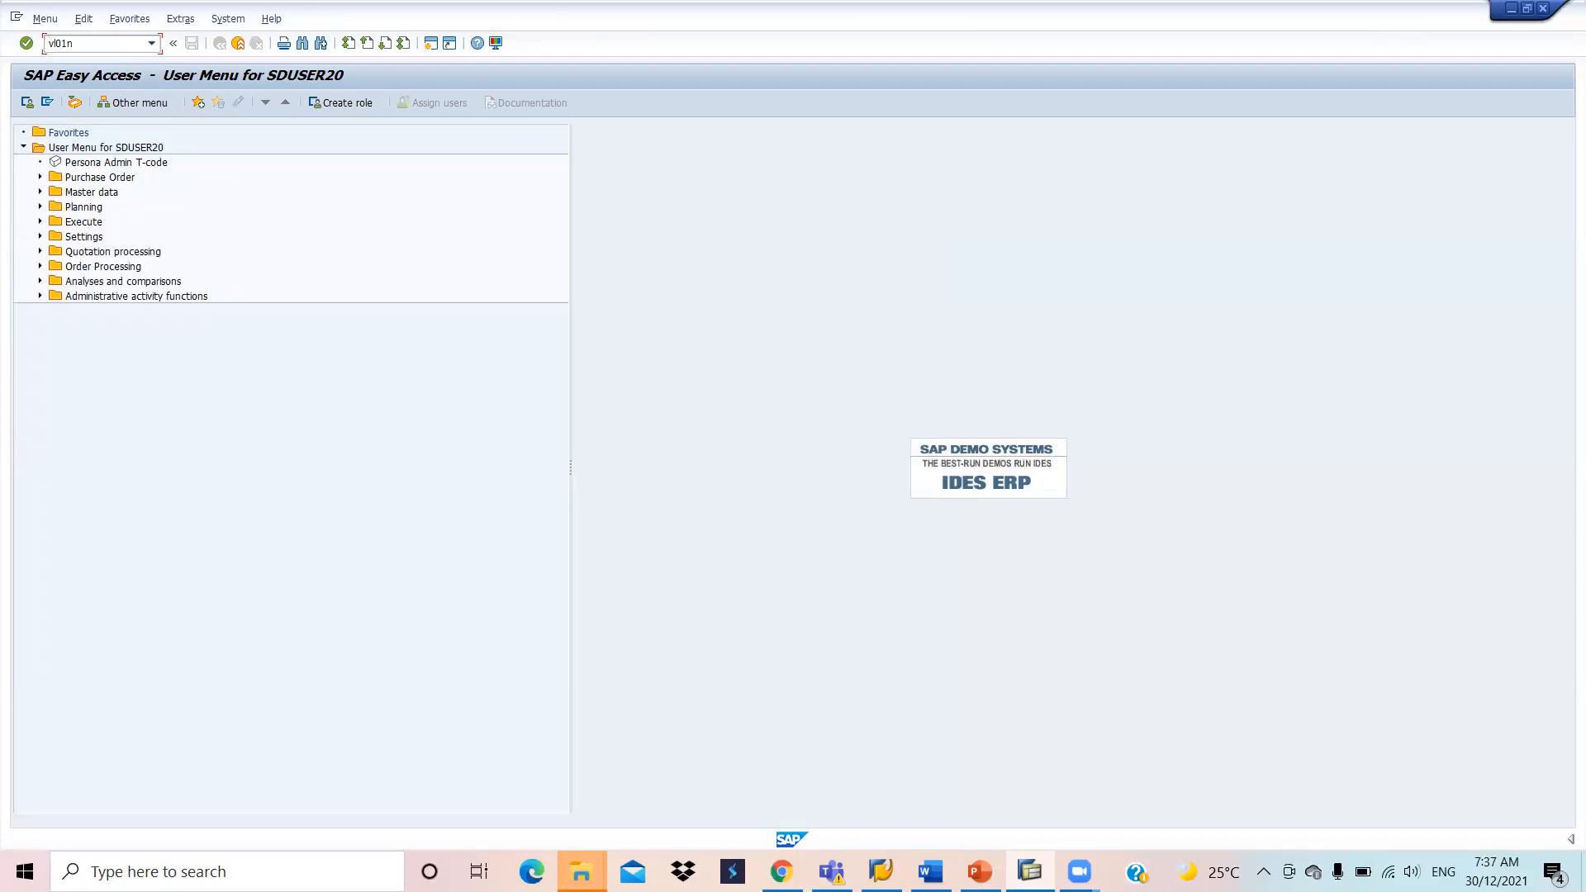
Step: Start an outbound delivery with VL01N for the saved order, using shipping point JBST and selection date 08.01.2022
key(Return)
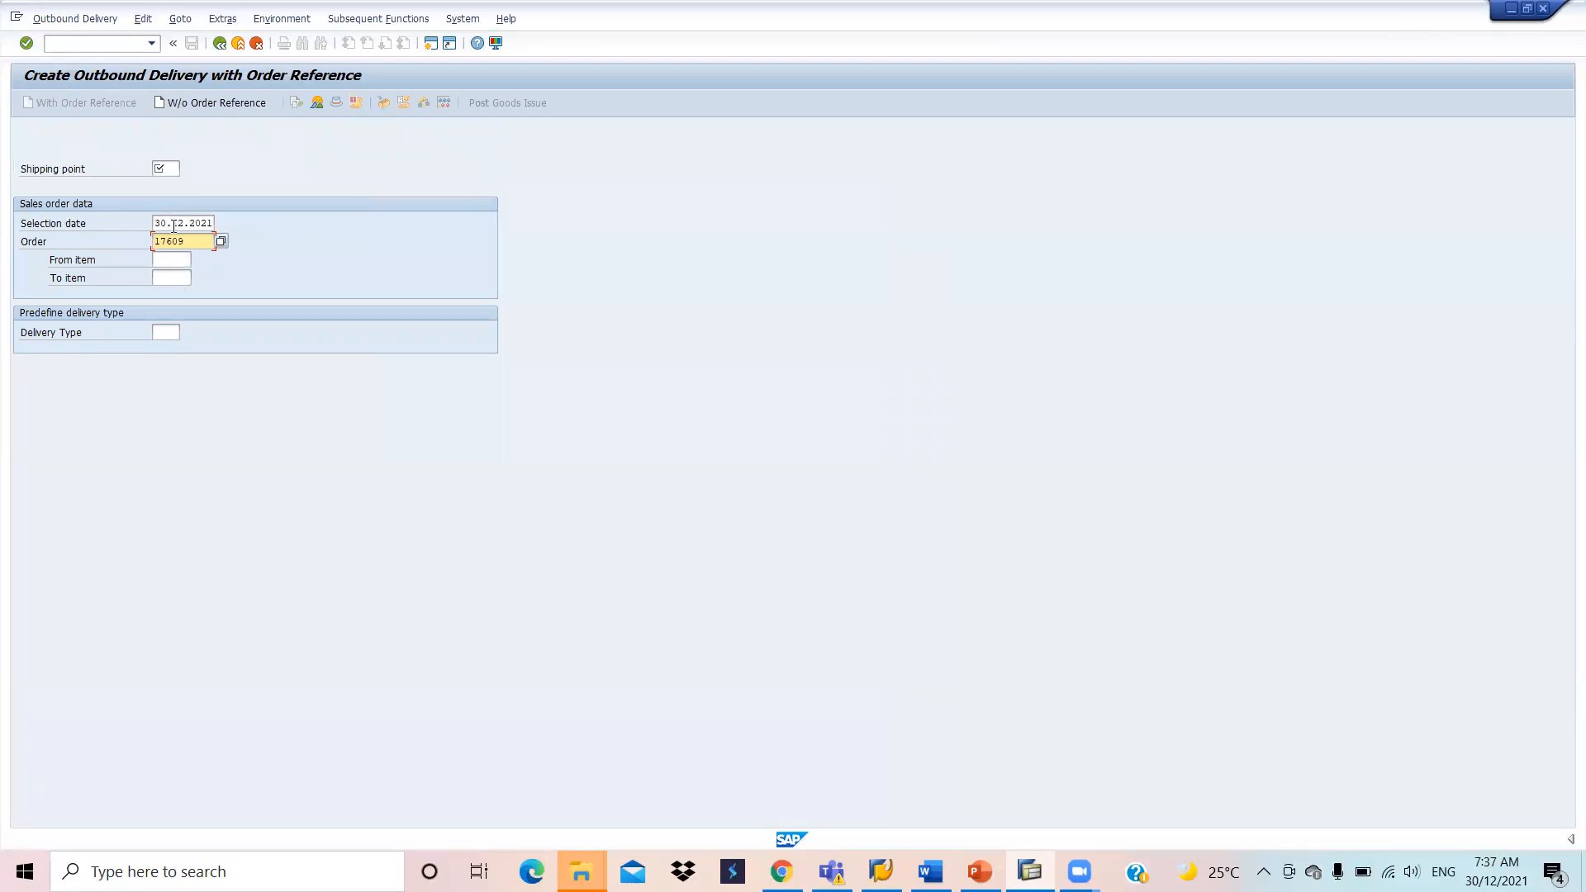
drag(157, 218, 238, 213)
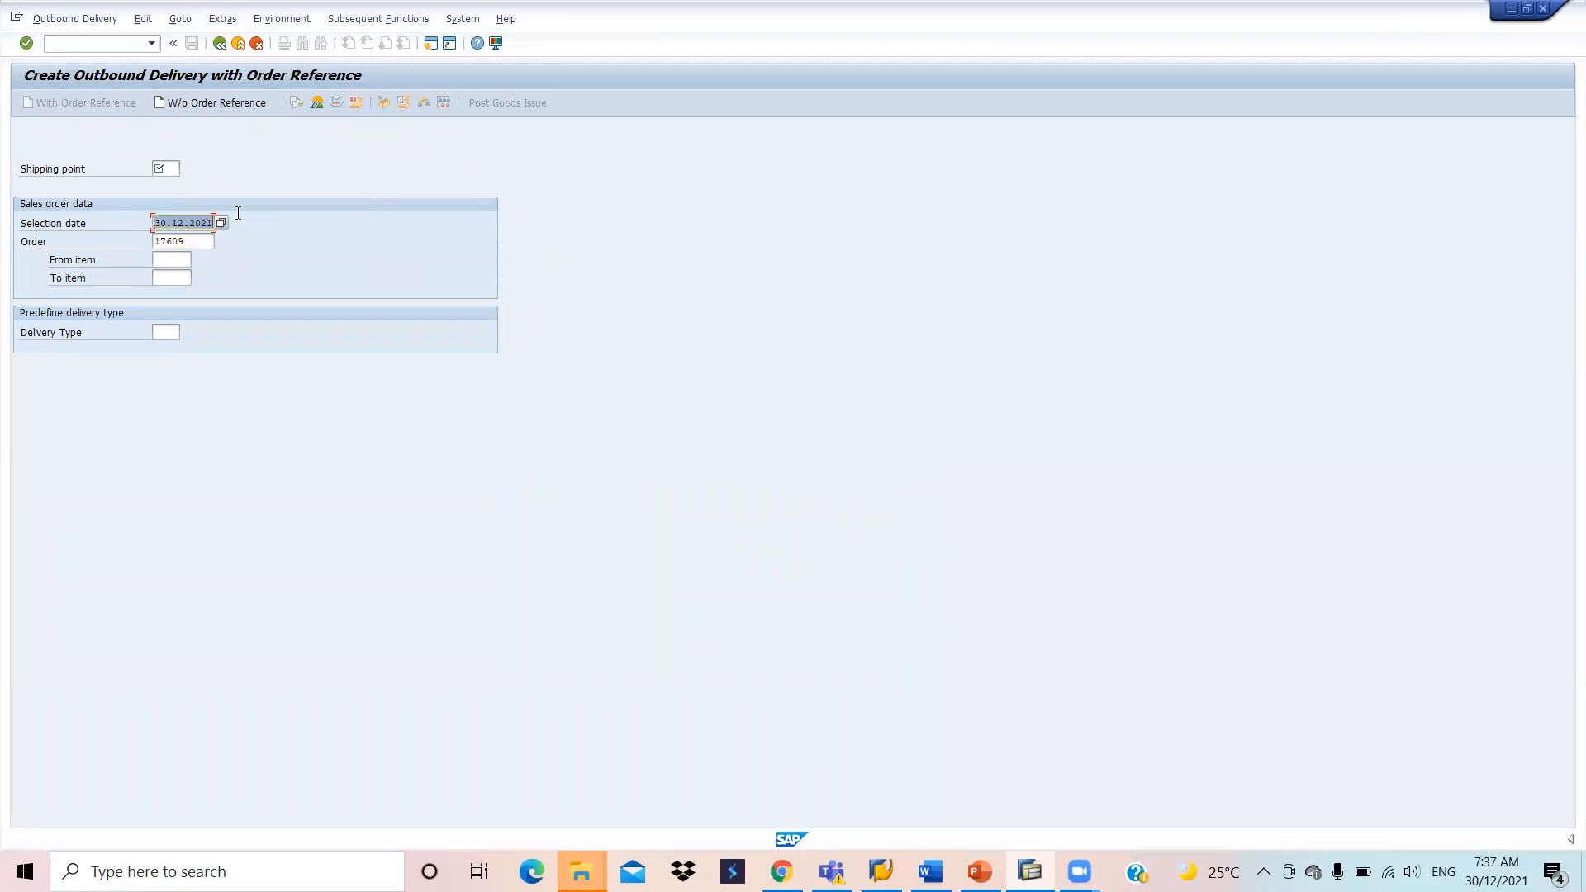
text(08.01.2022)
click(168, 167)
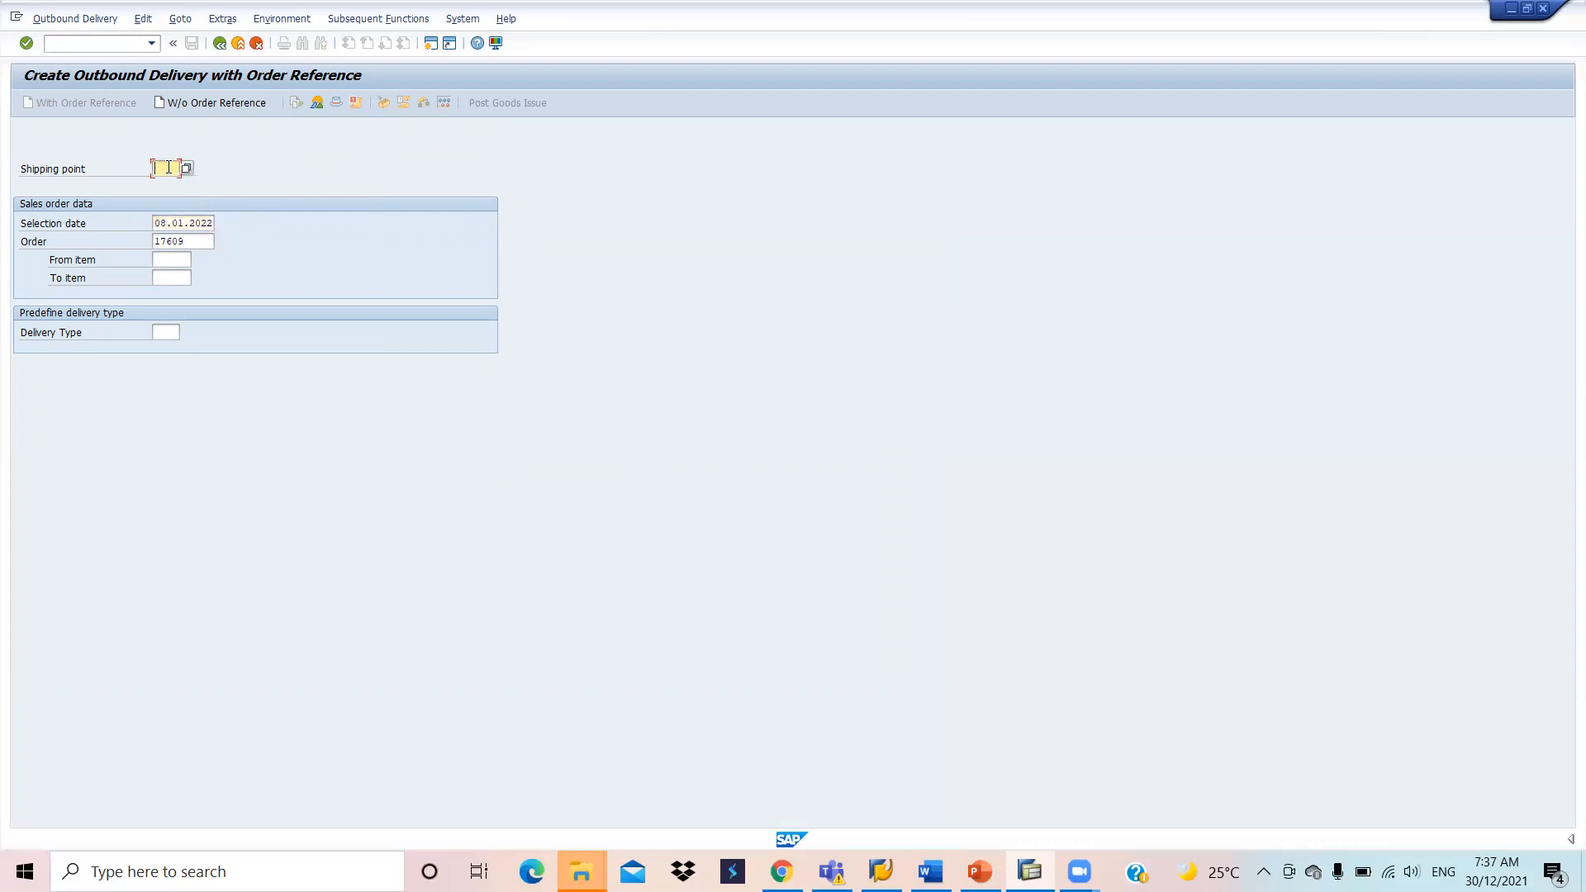
text(jbst)
click(201, 240)
key(Return)
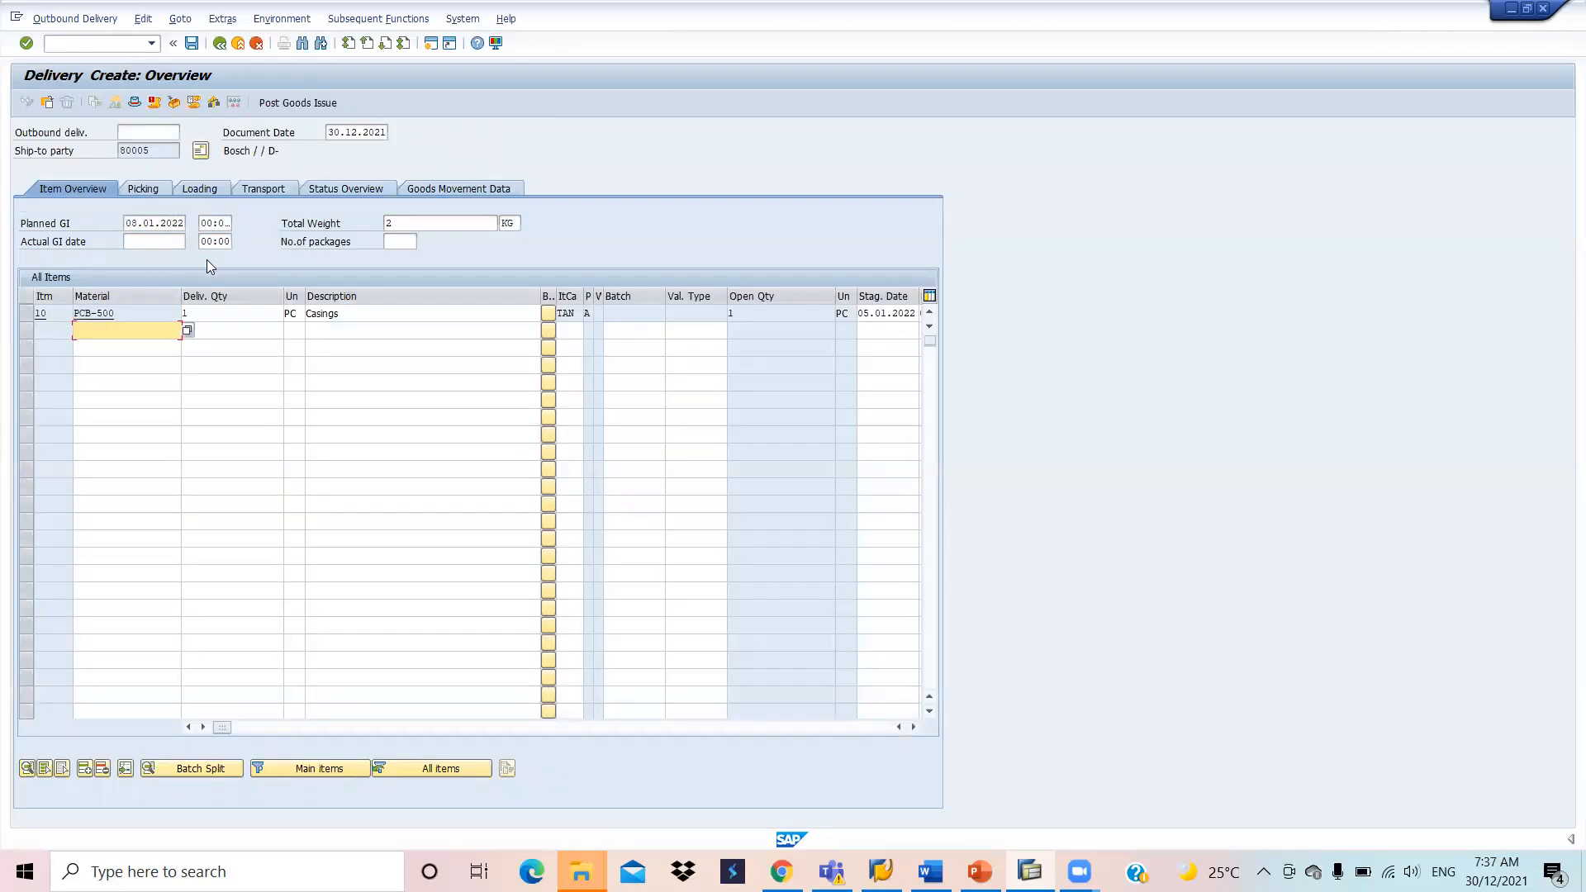
Step: Check the plant and storage location in the delivery's picking data, and exit the delivery without saving
click(136, 189)
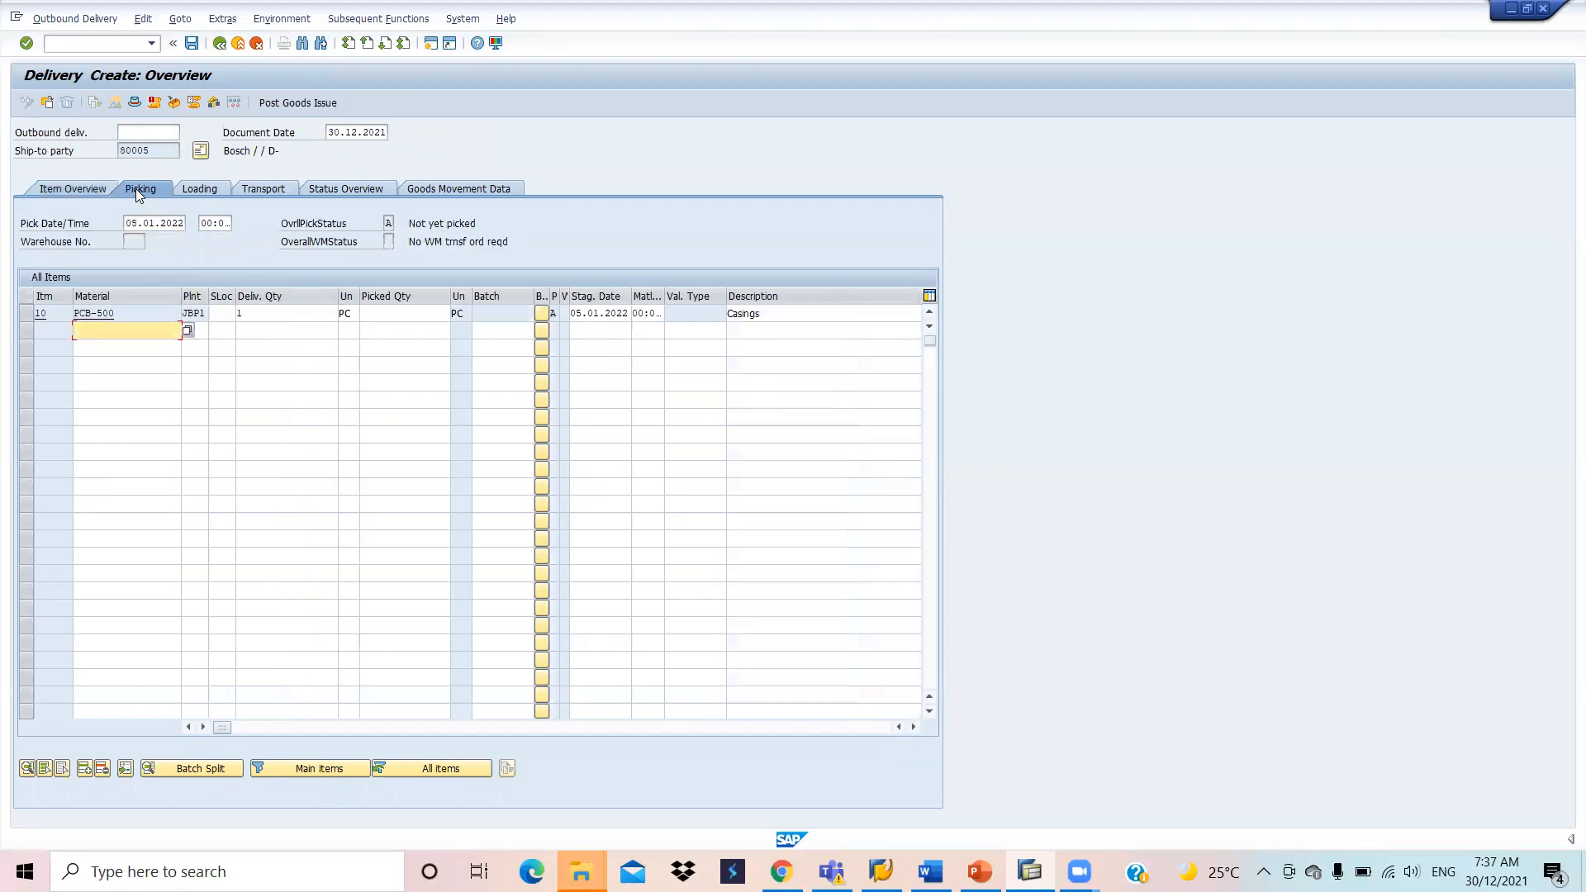
click(221, 313)
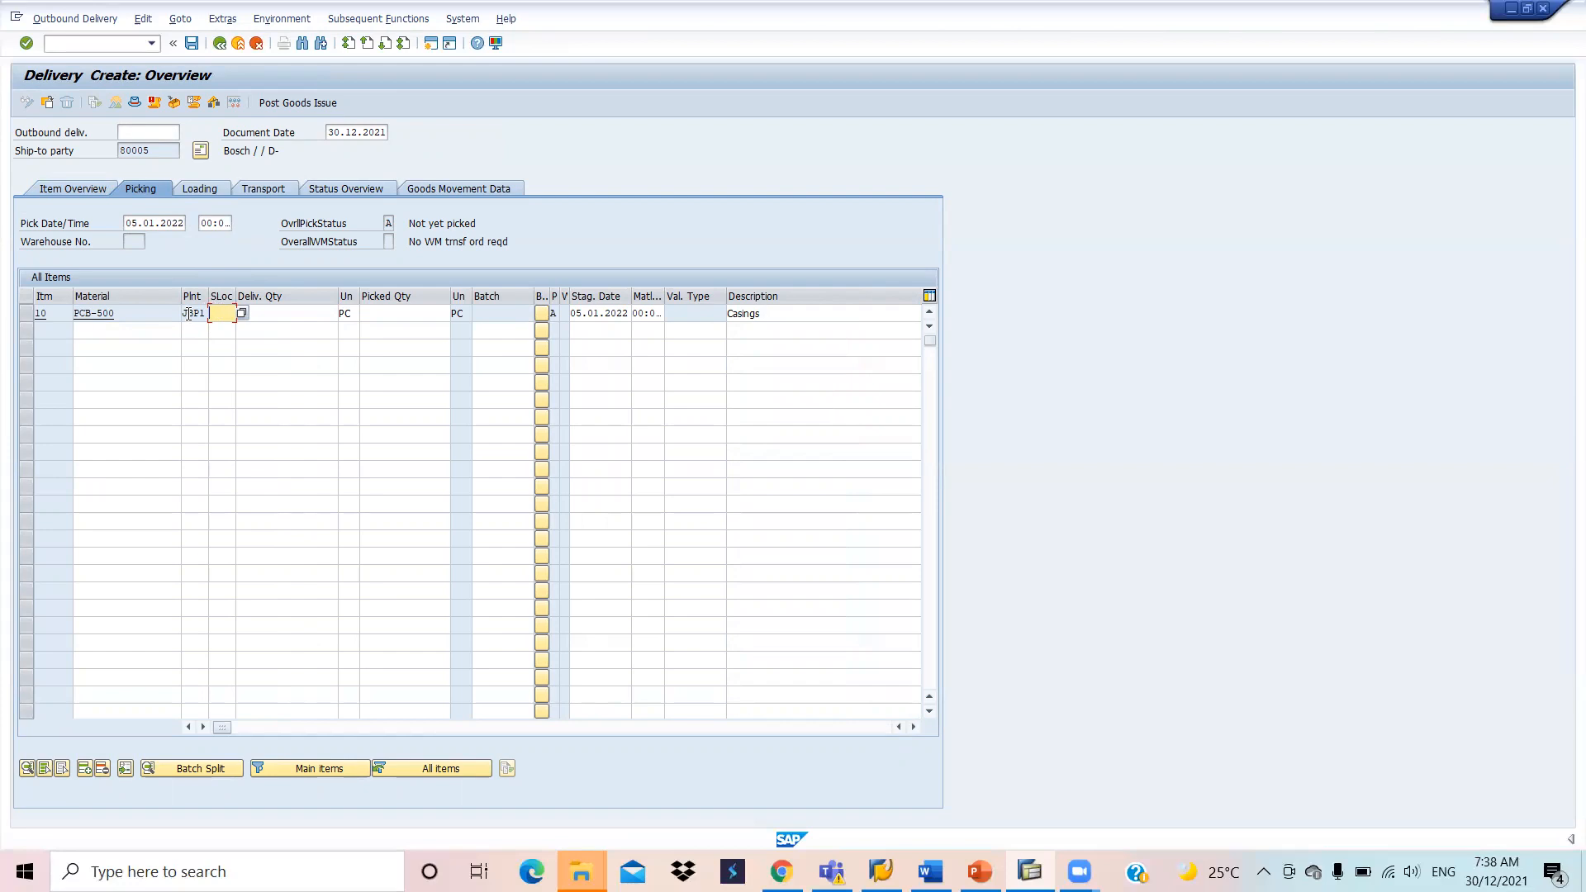
drag(187, 314, 213, 313)
click(225, 313)
click(219, 44)
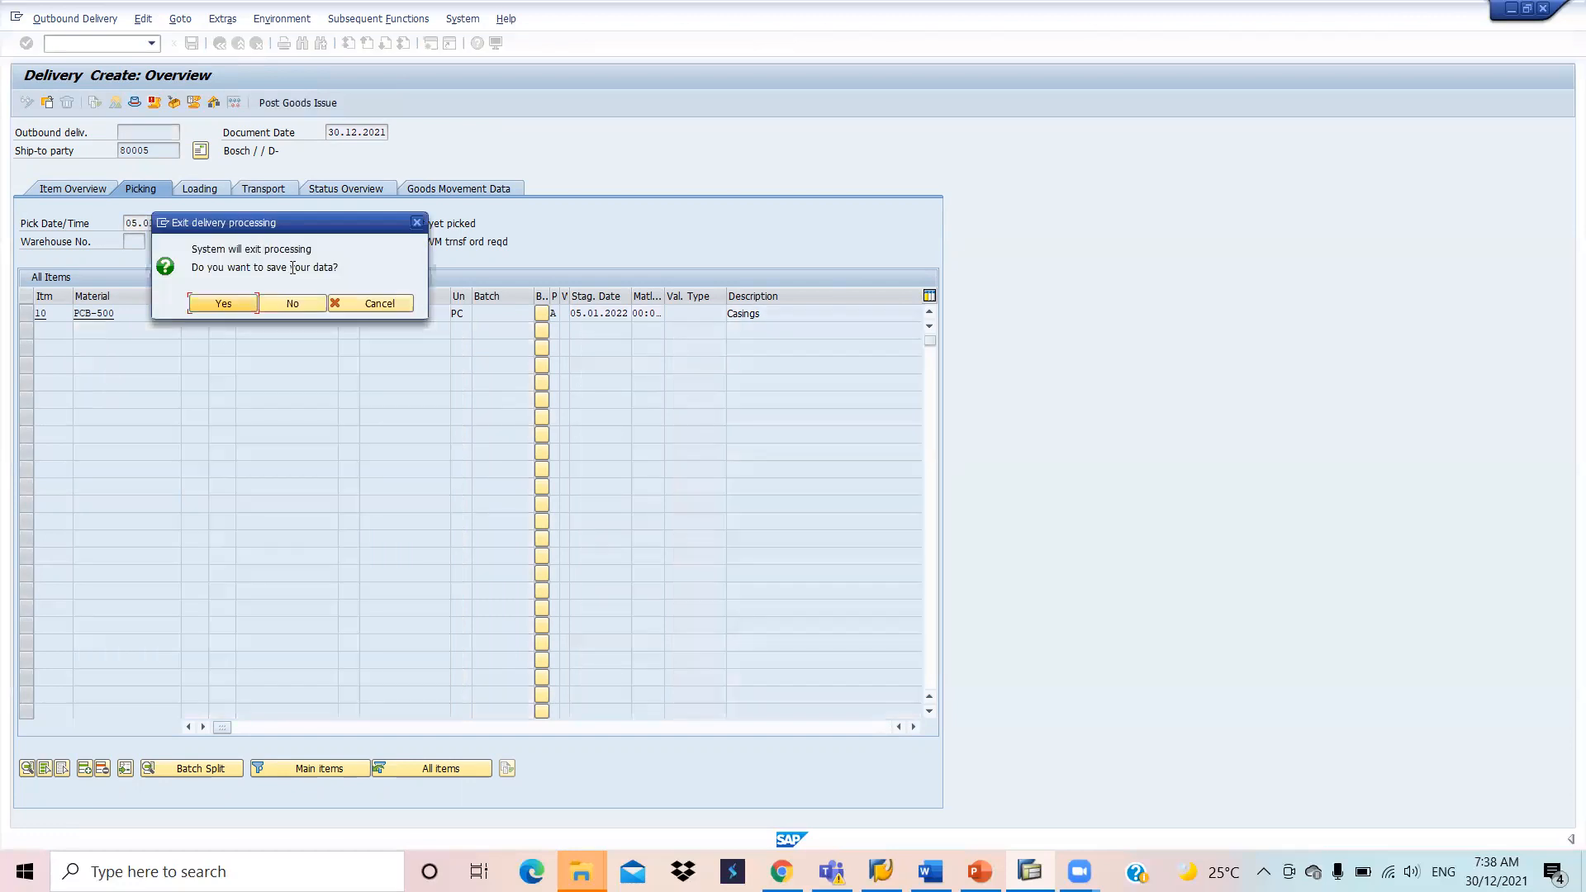
click(274, 303)
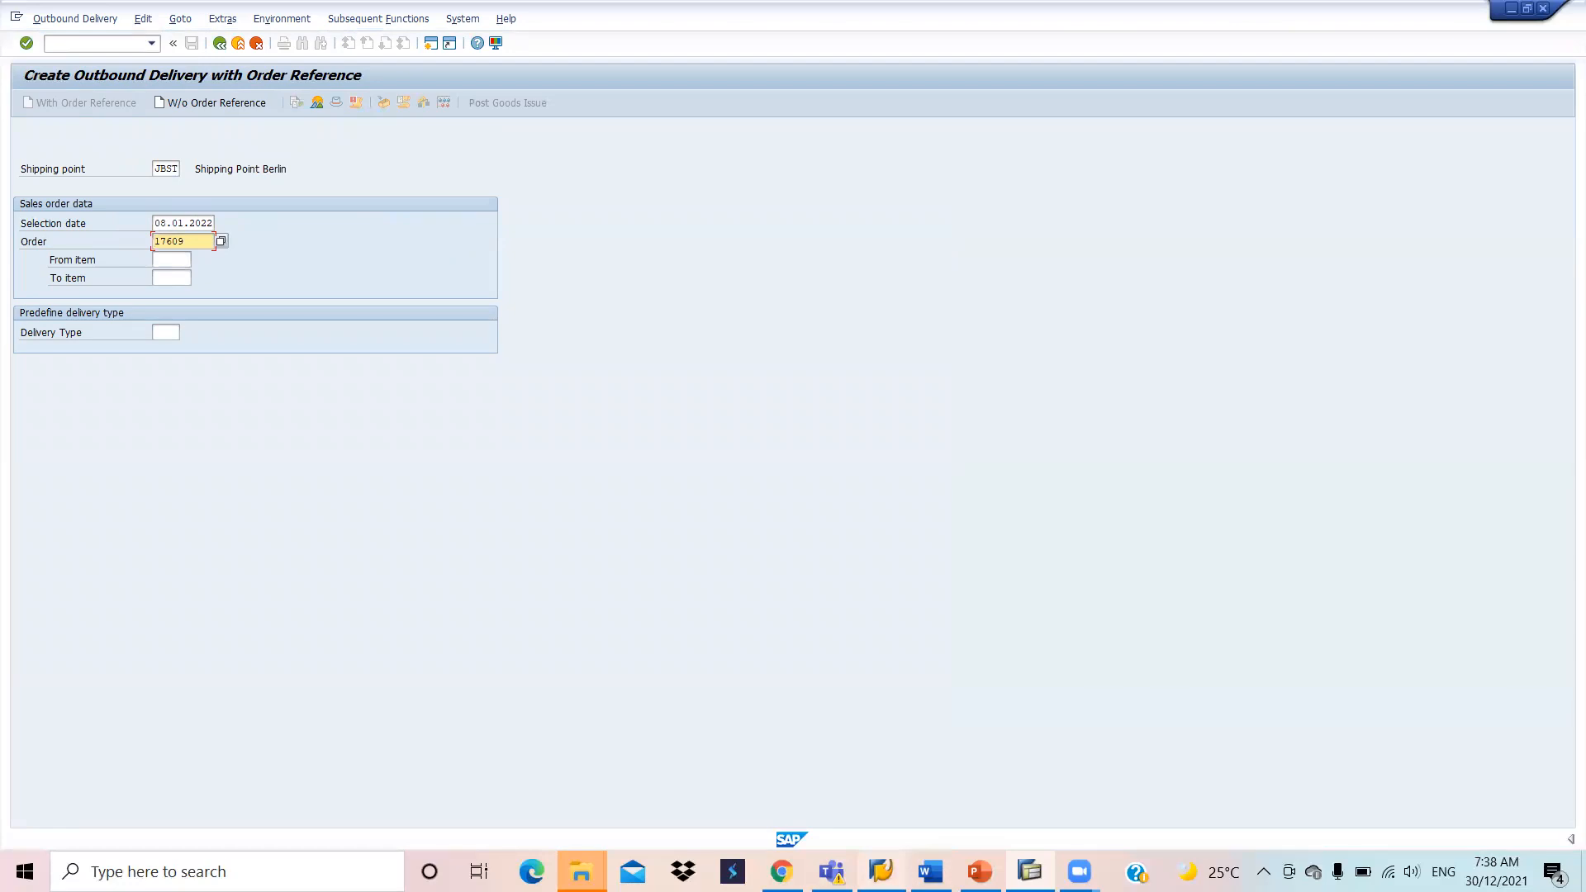
click(223, 45)
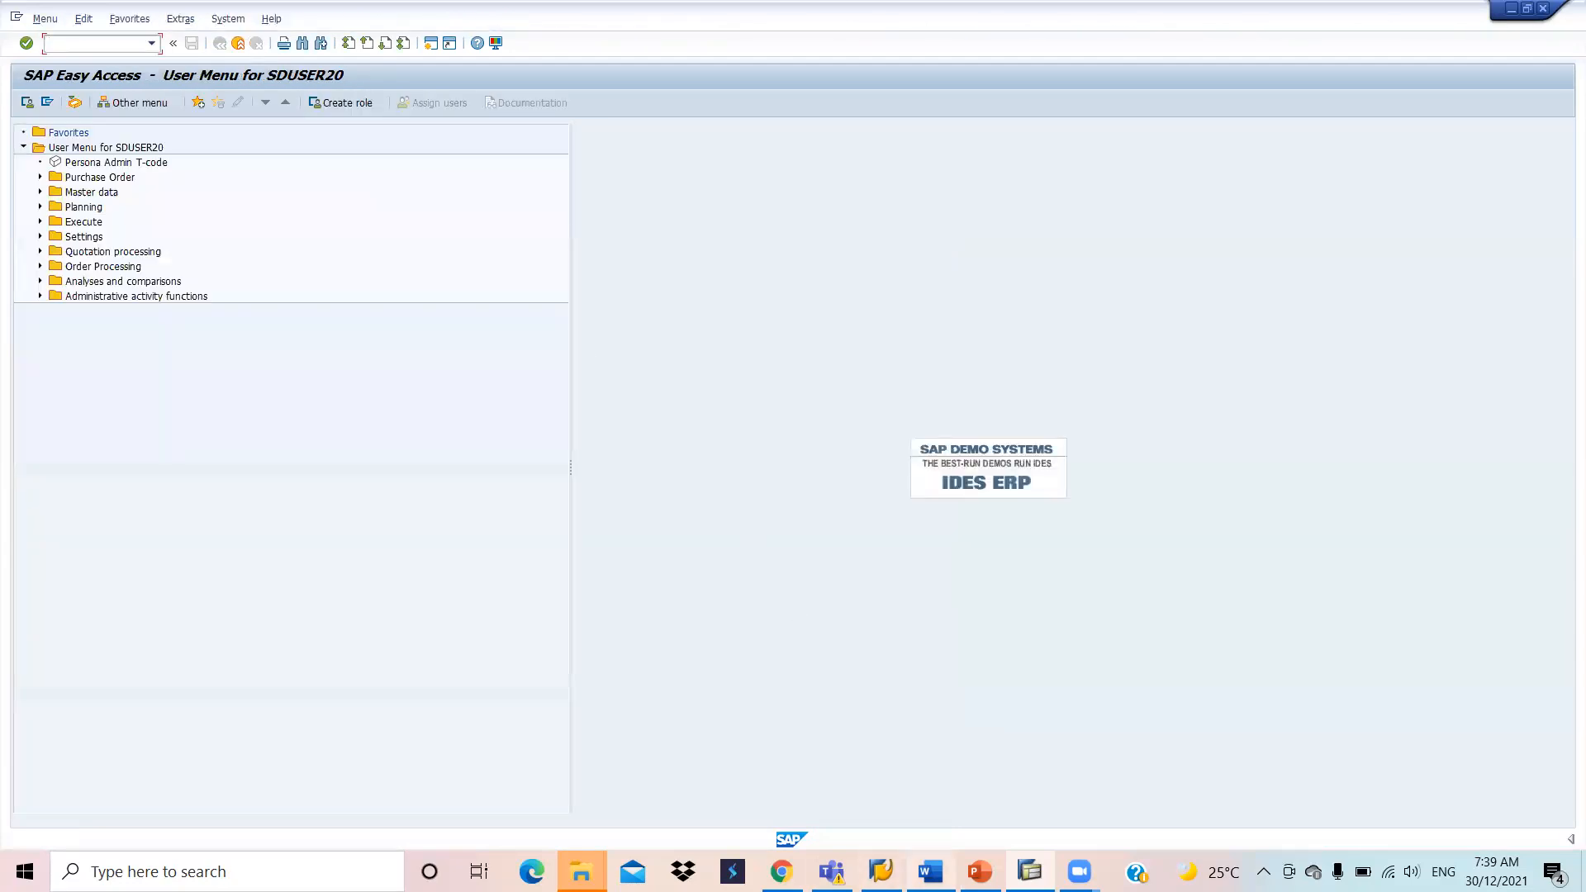
Step: Switch to the Word notes and review the picking rule step and the IMG path to Determine Picking Location
key(alt+Tab)
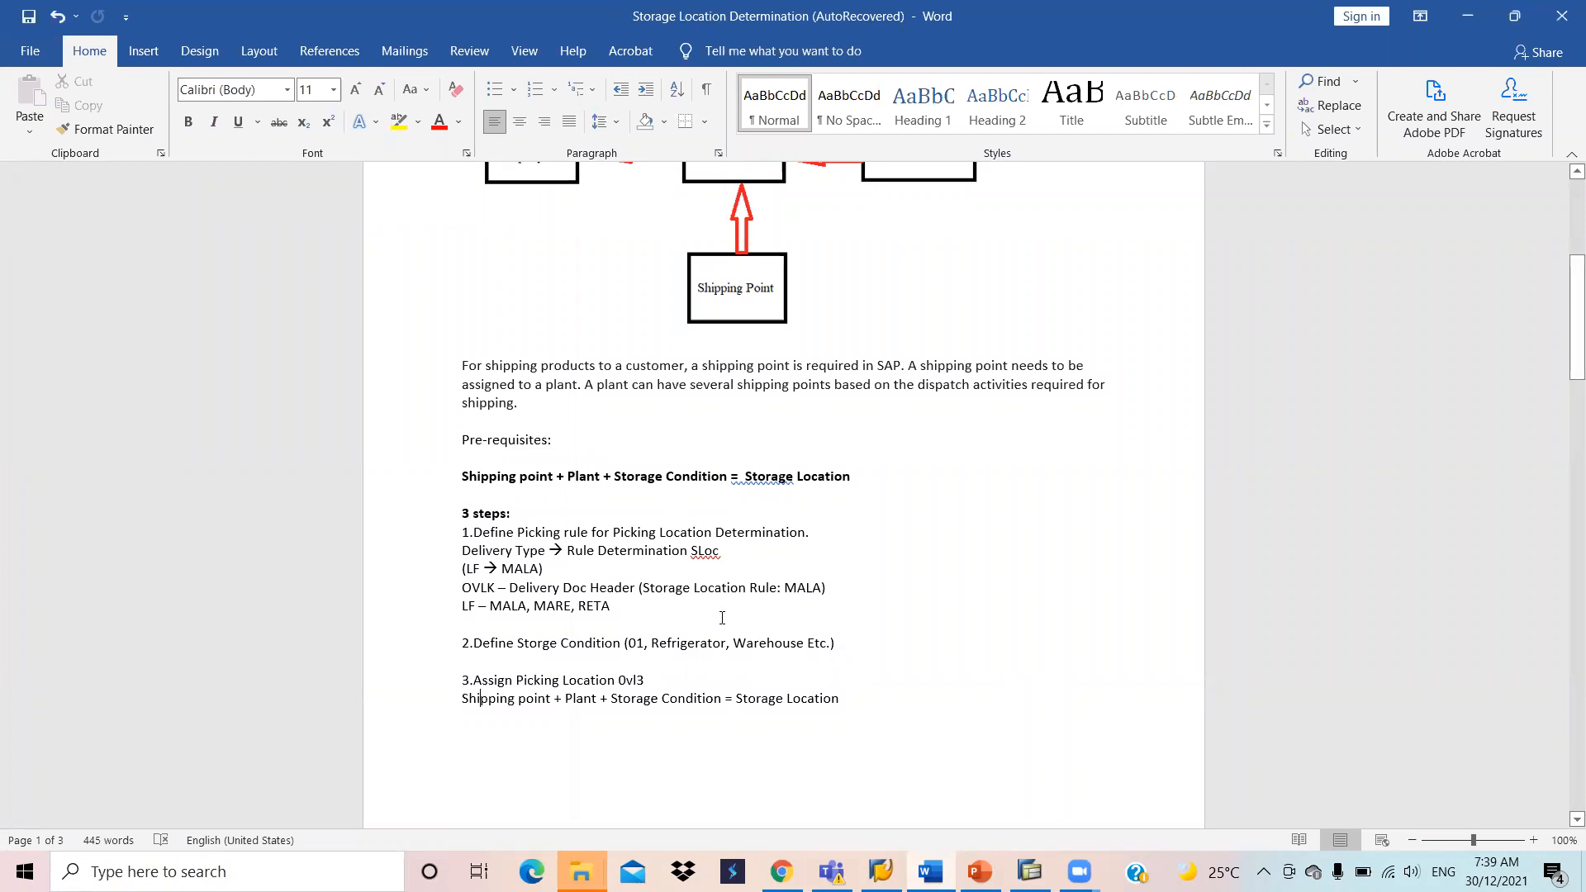
drag(578, 564, 469, 532)
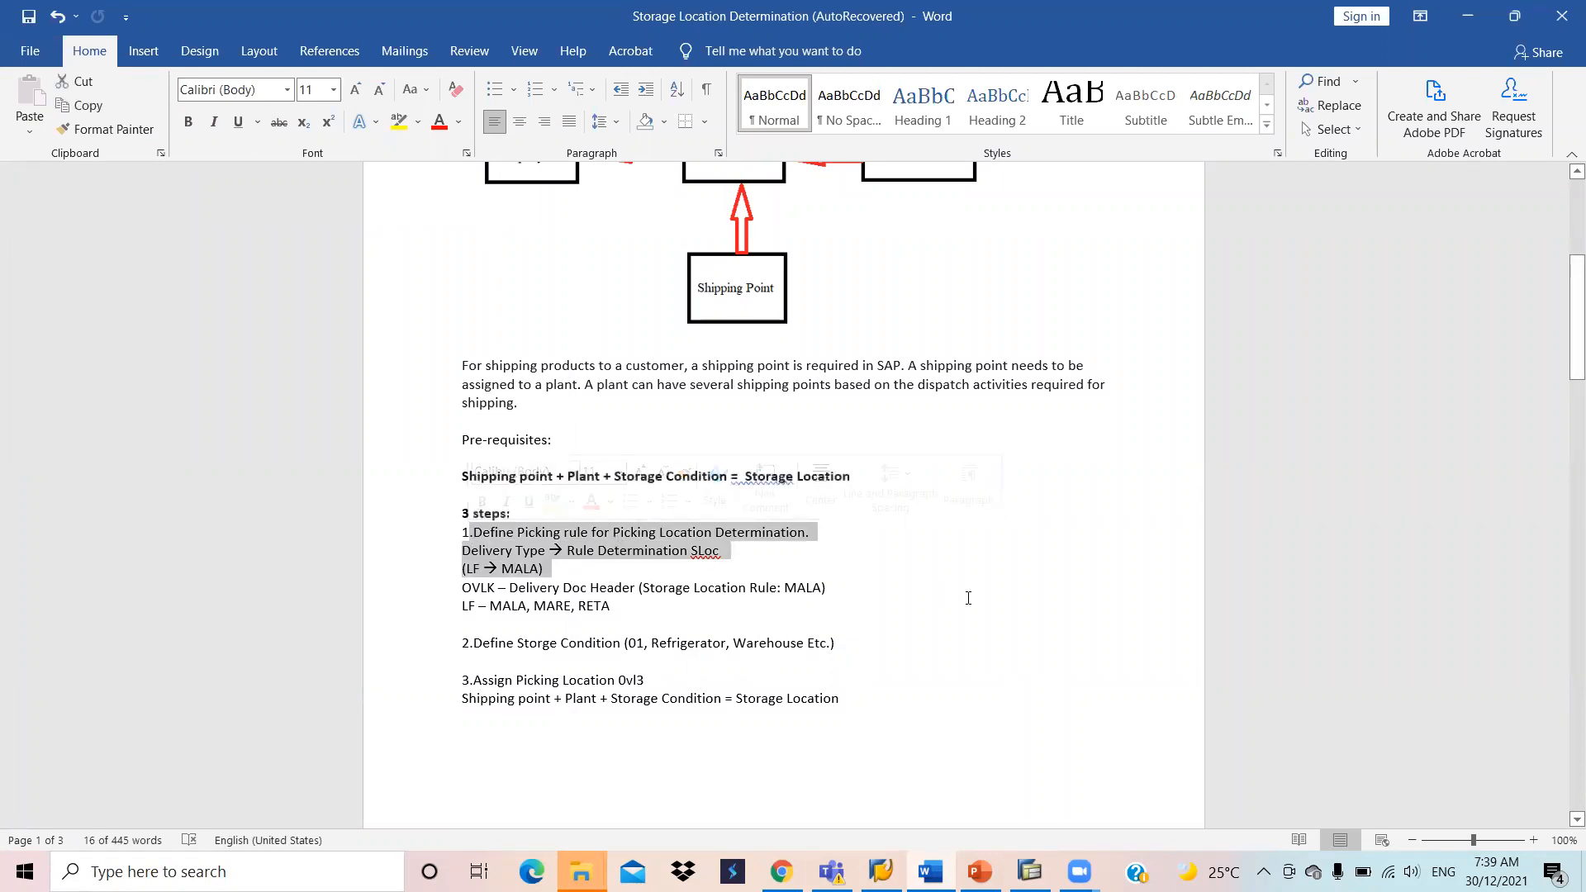
scroll(966, 597, up, 5)
scroll(620, 663, down, 2)
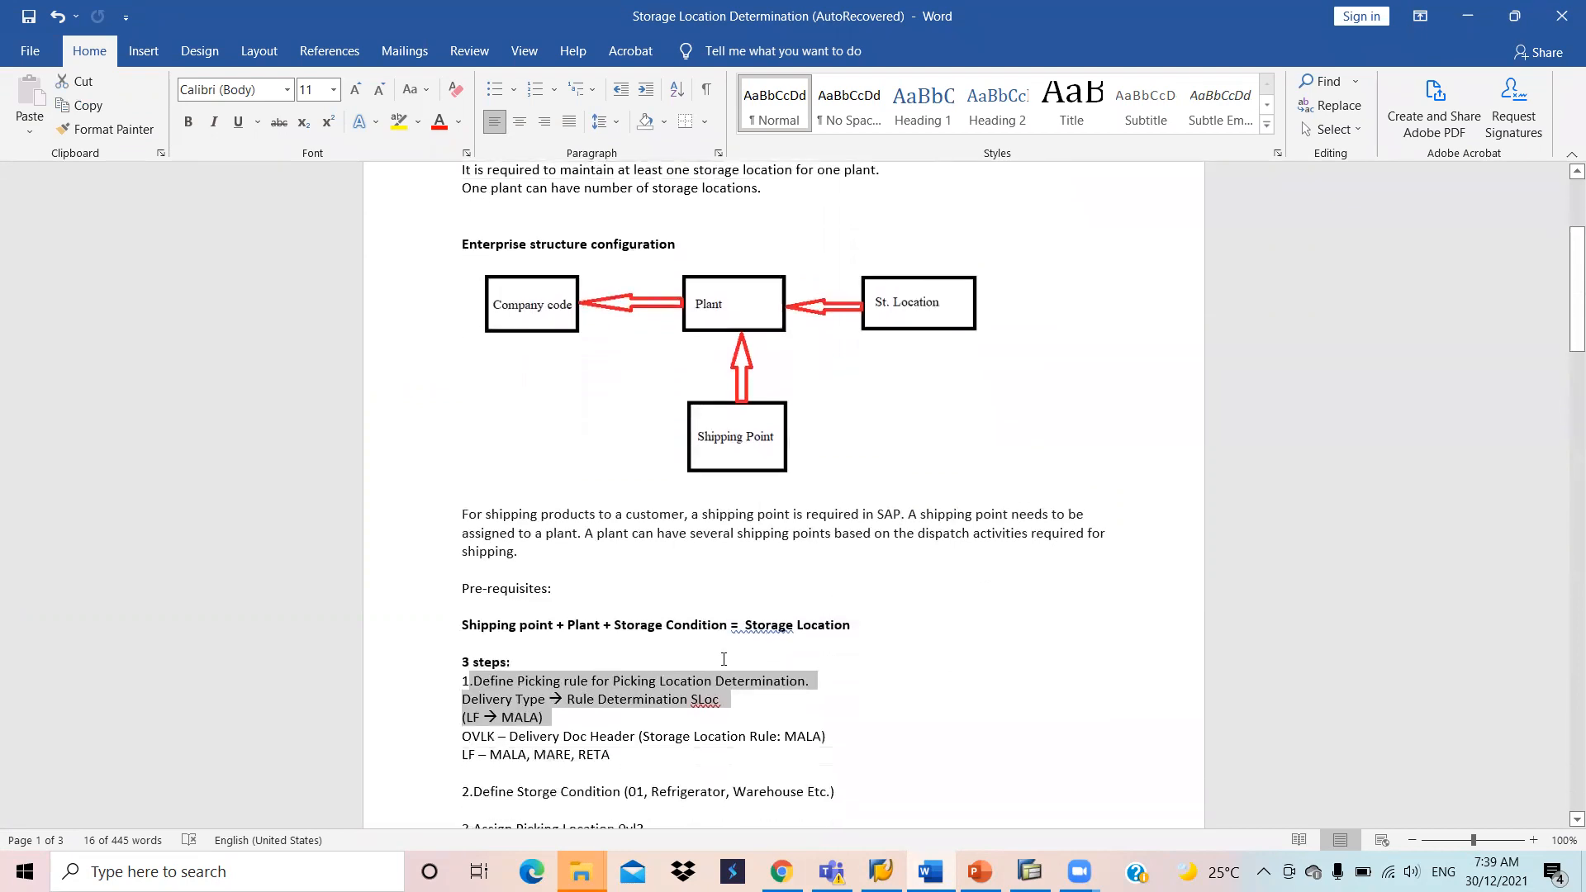
scroll(792, 584, up, 4)
scroll(797, 578, down, 18)
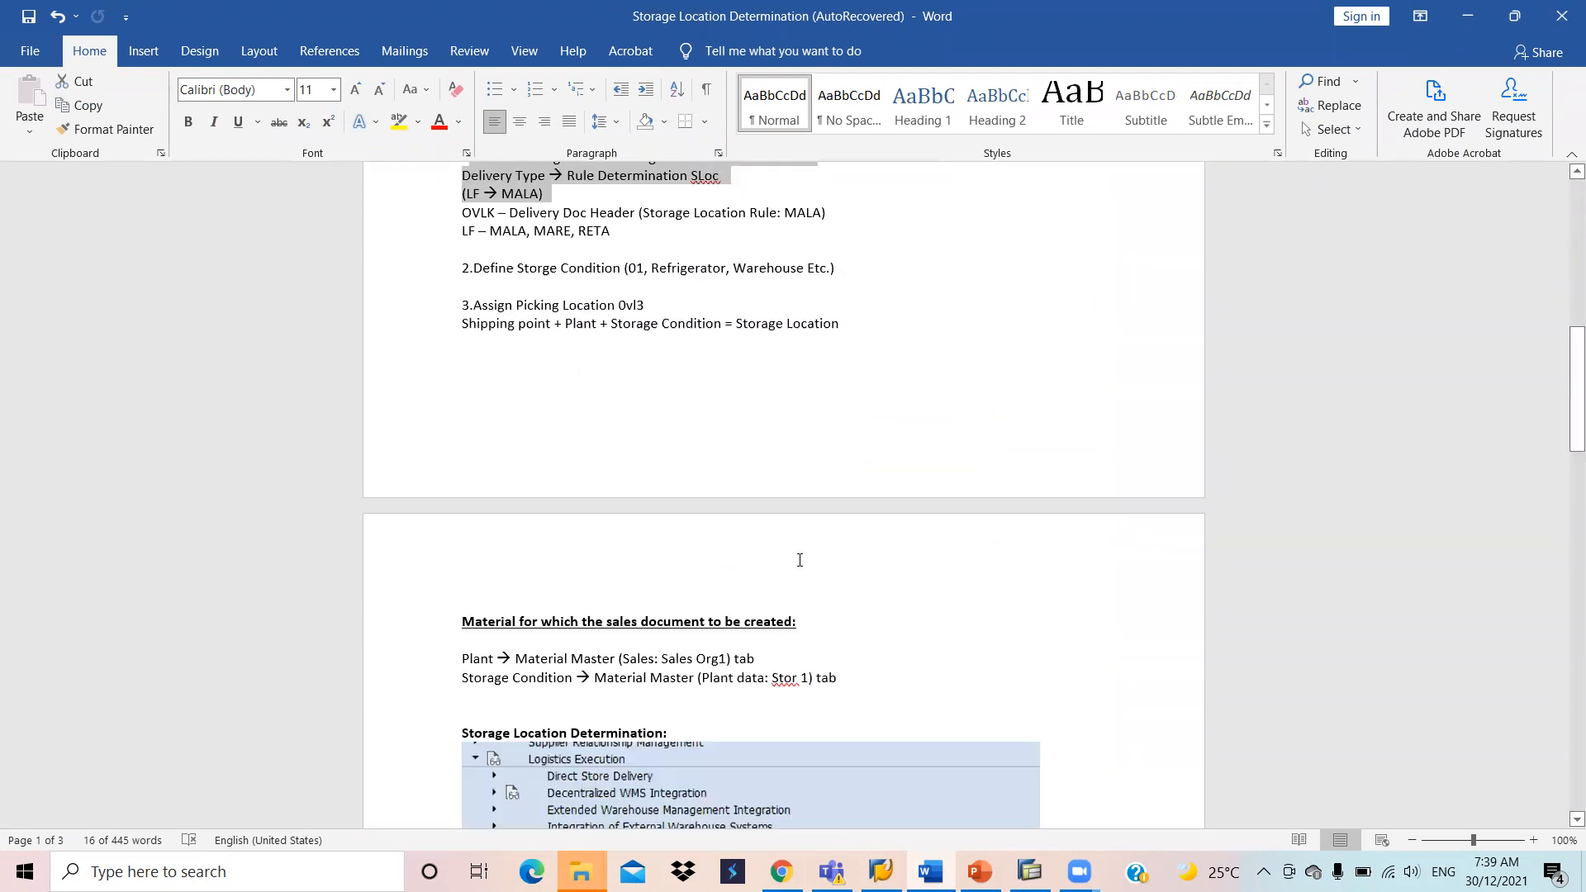
scroll(801, 564, down, 5)
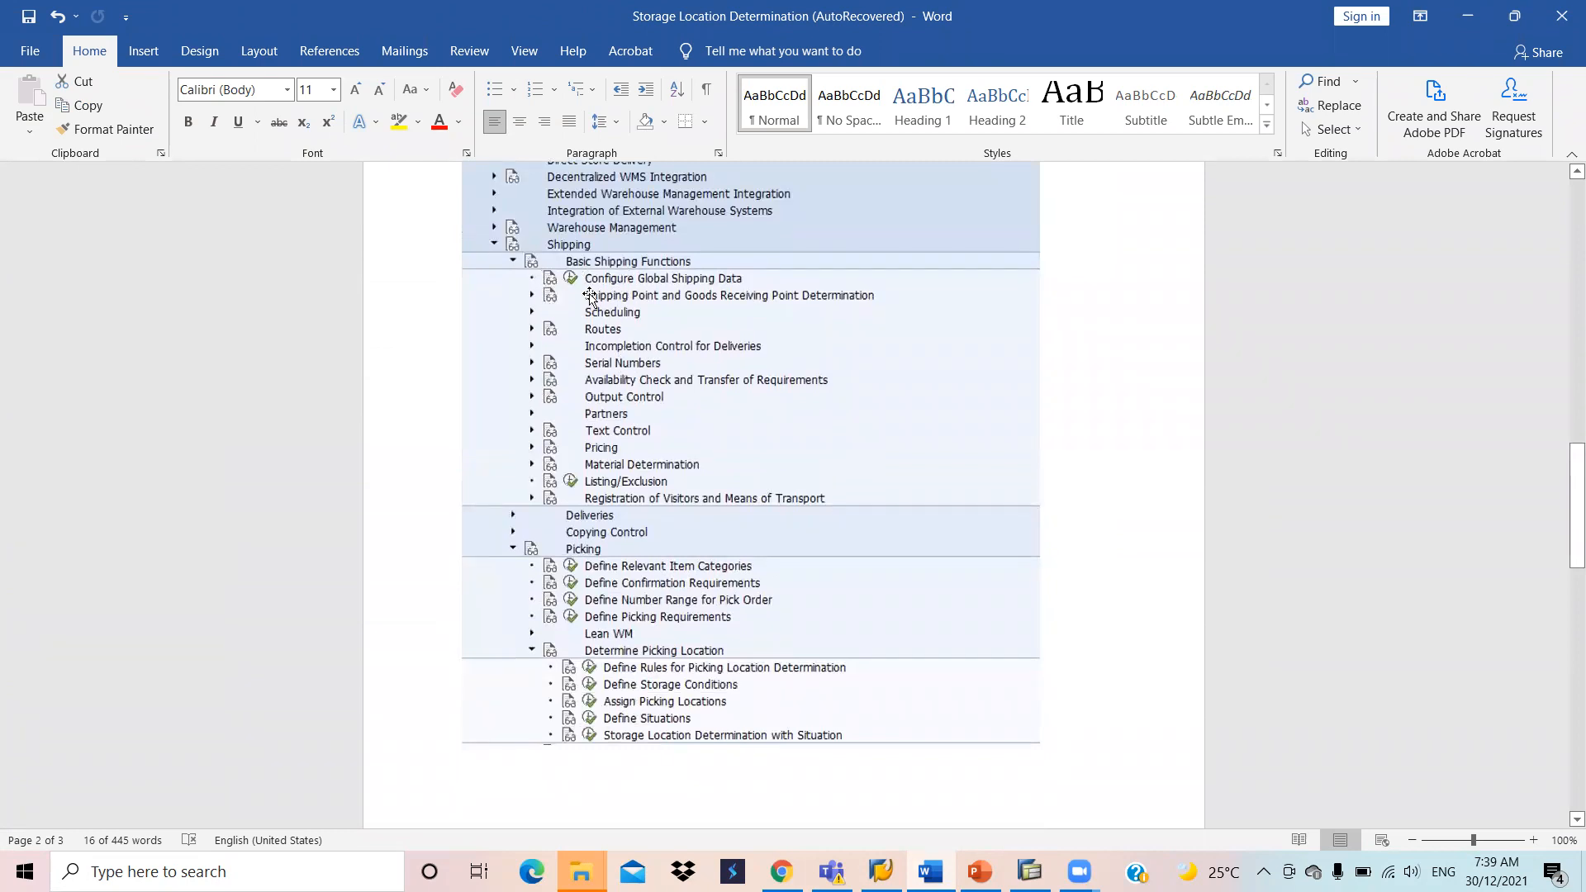
Step: Switch back to SAP and open the SAP Reference IMG from project customizing
click(1029, 872)
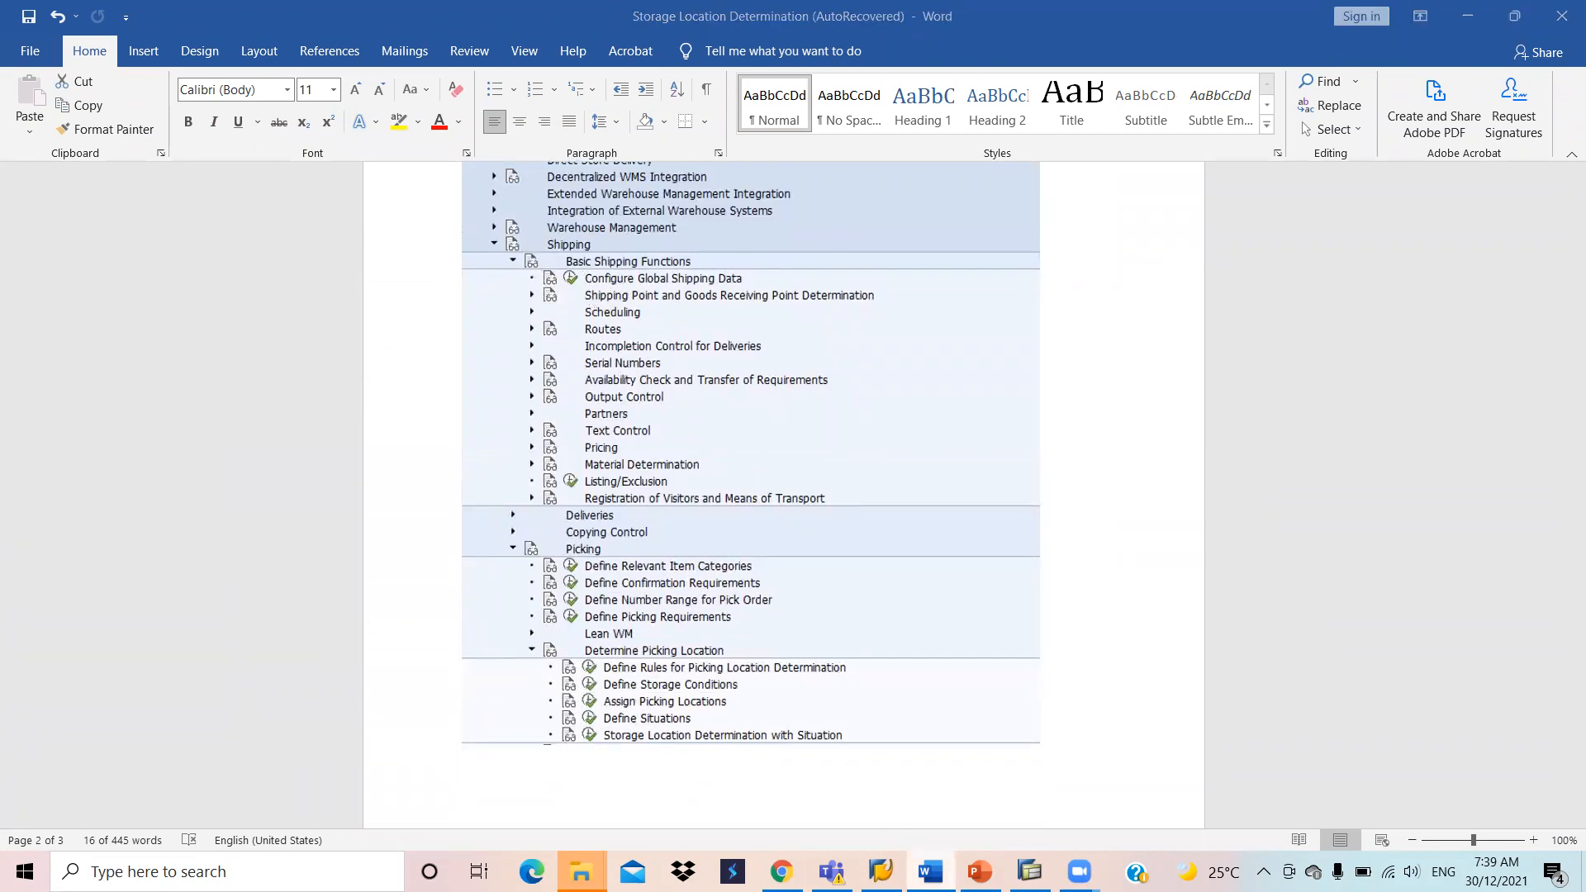
key(Return)
click(78, 106)
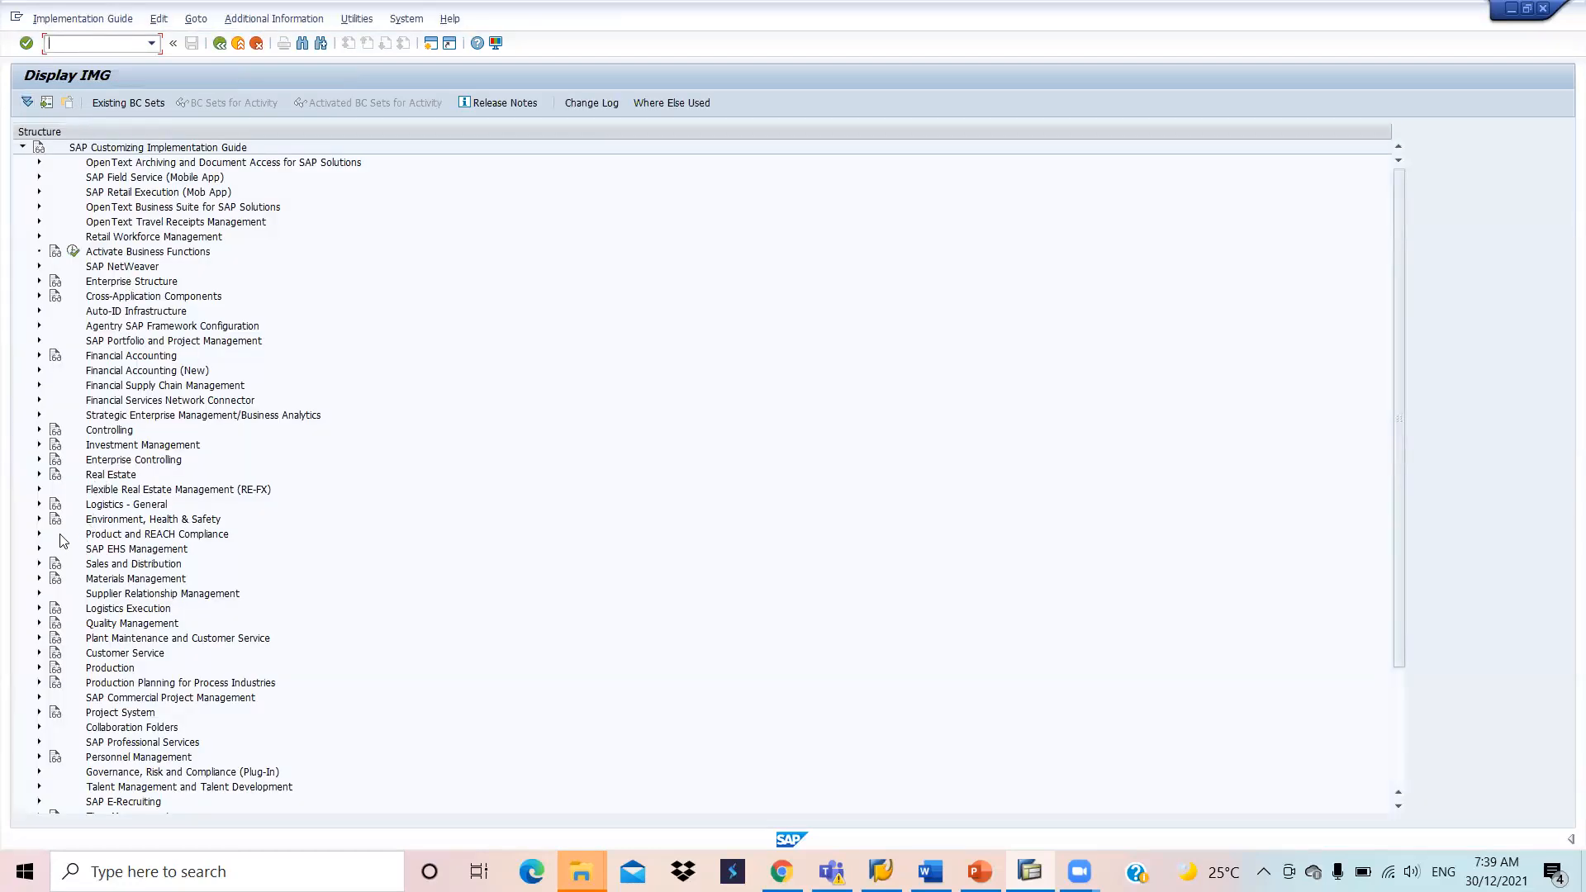
Step: Expand the Logistics Execution node and its Shipping subnode in the IMG structure
click(39, 609)
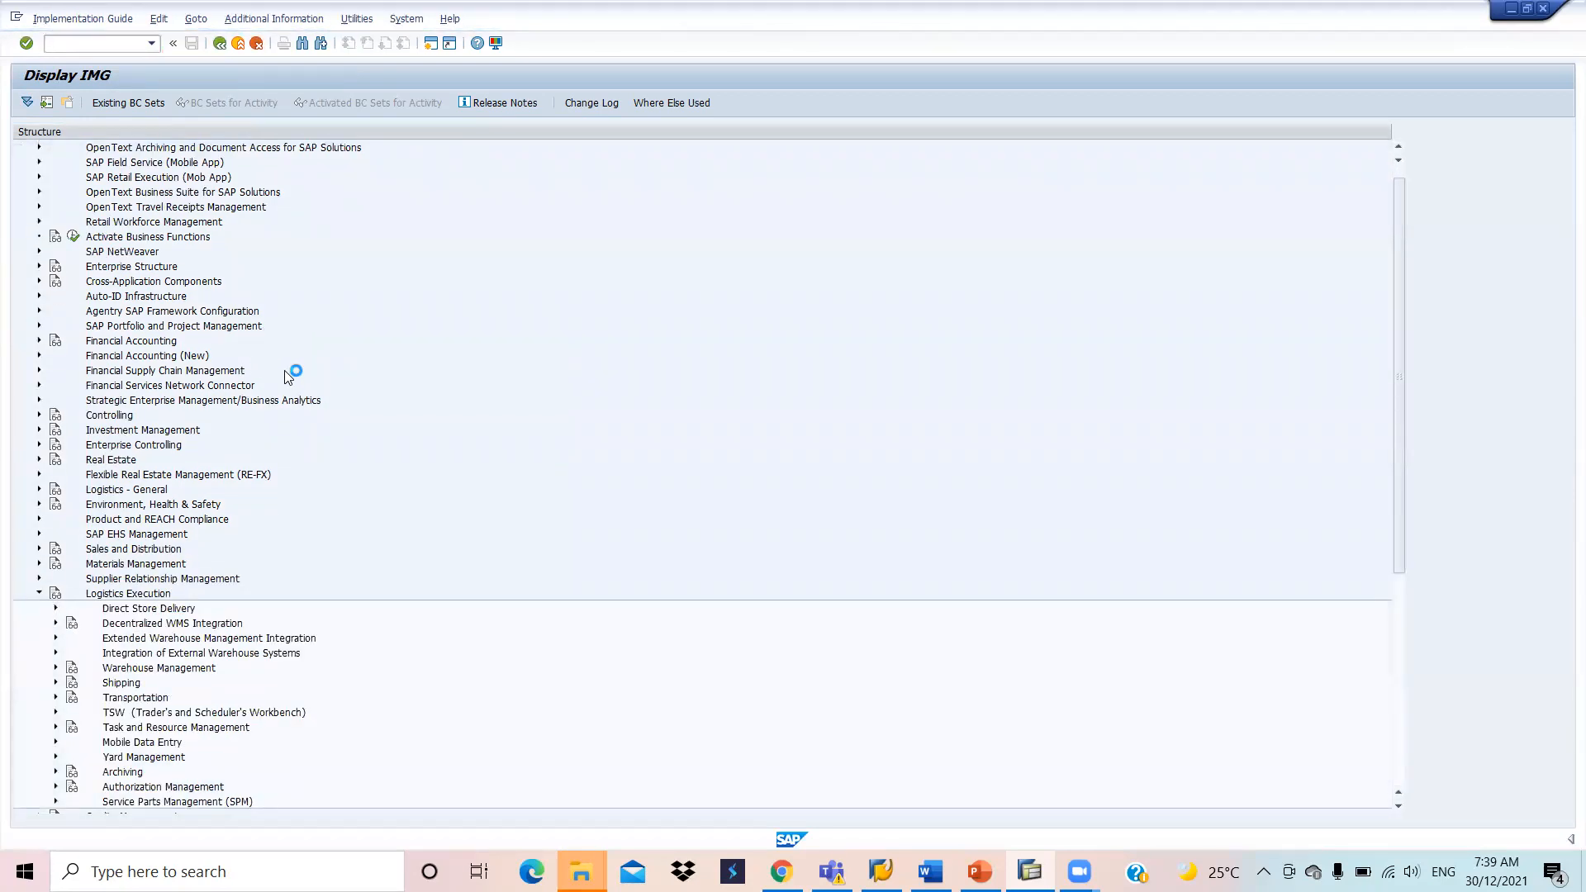
scroll(198, 593, down, 3)
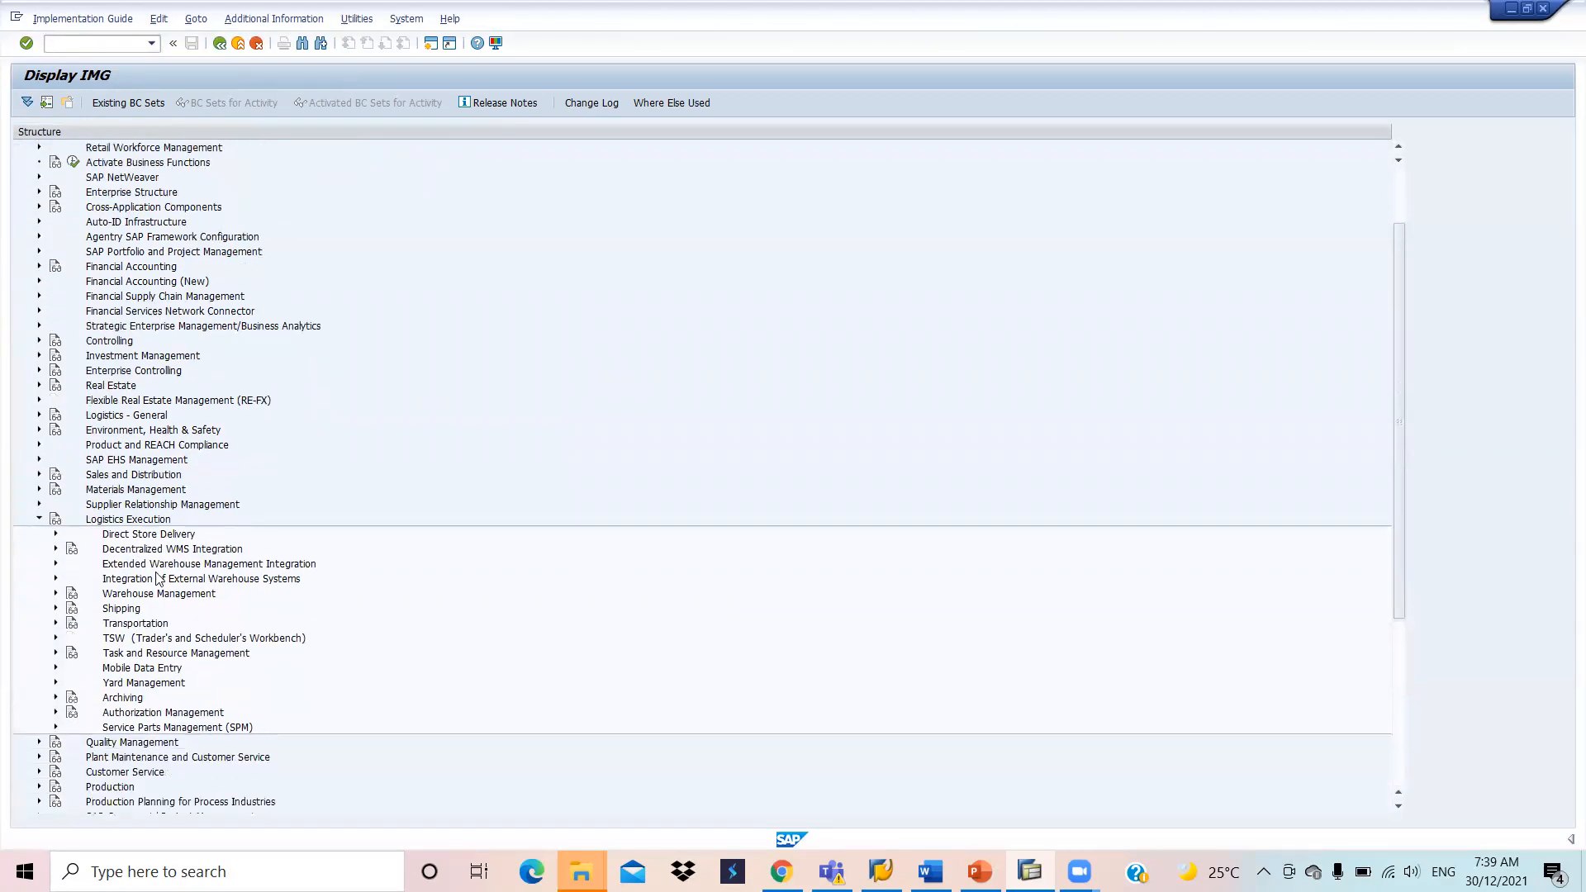
click(56, 609)
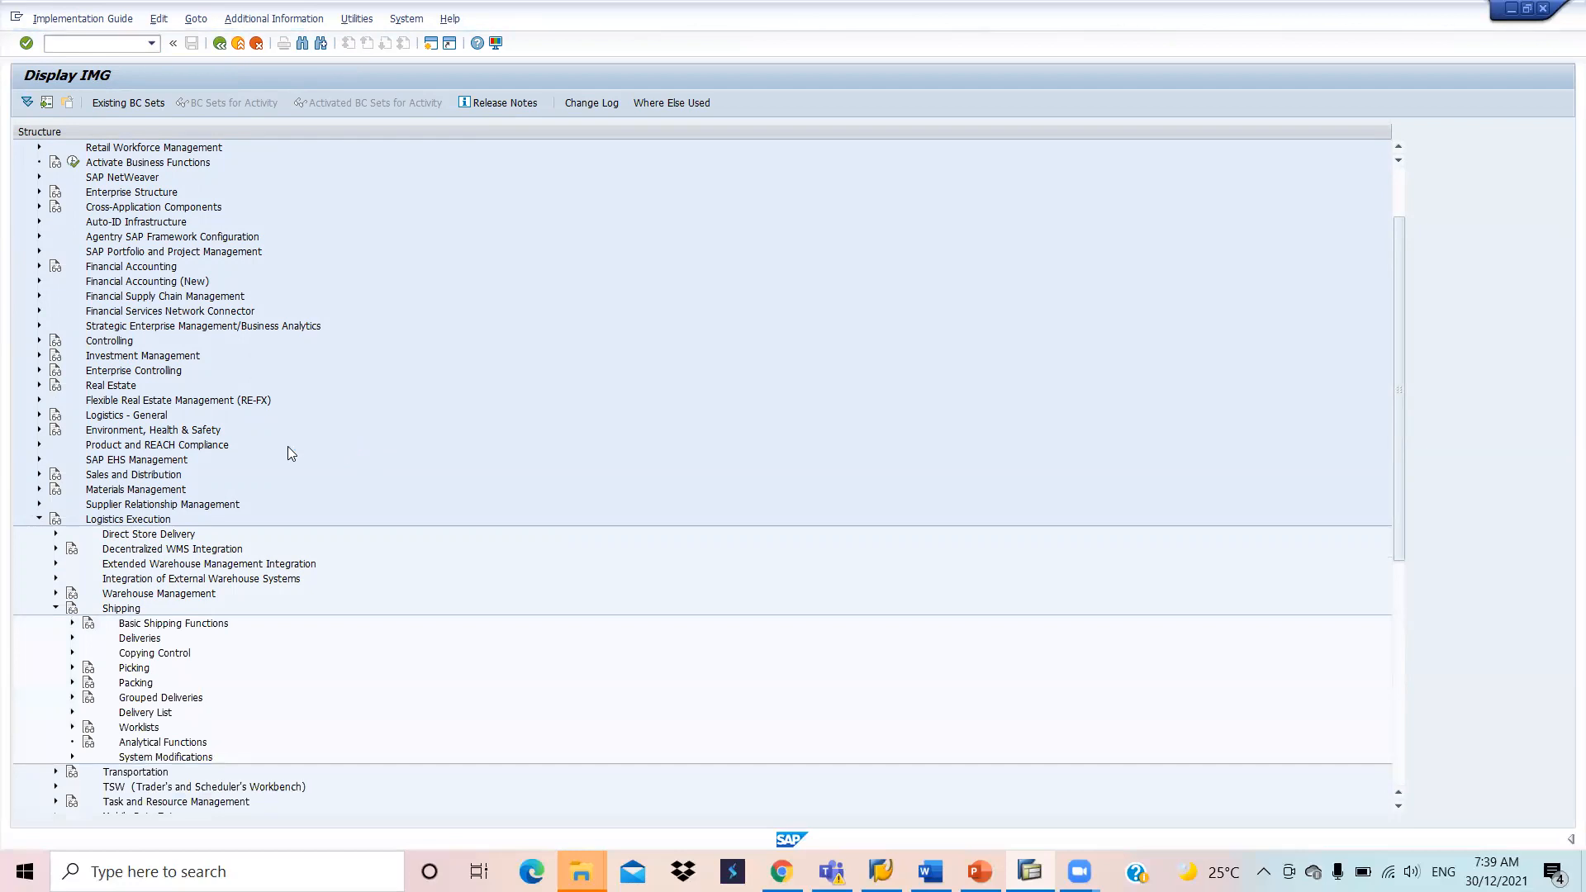
Step: Expand Basic Shipping Functions and Deliveries under Shipping to look through their customizing activities
scroll(287, 446, down, 1)
click(72, 578)
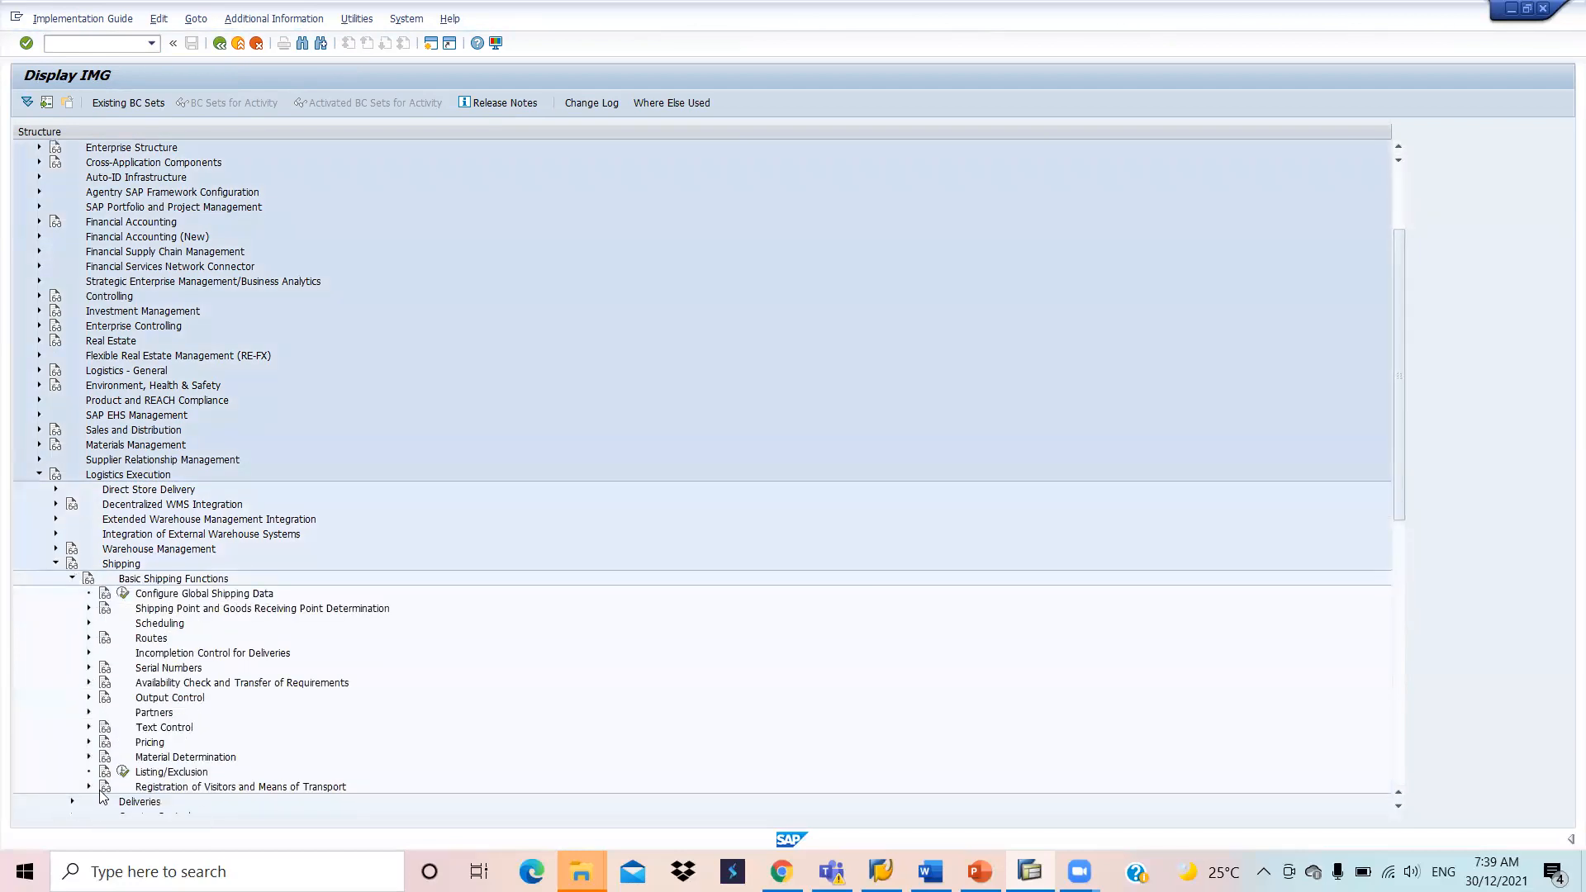
scroll(326, 642, down, 1)
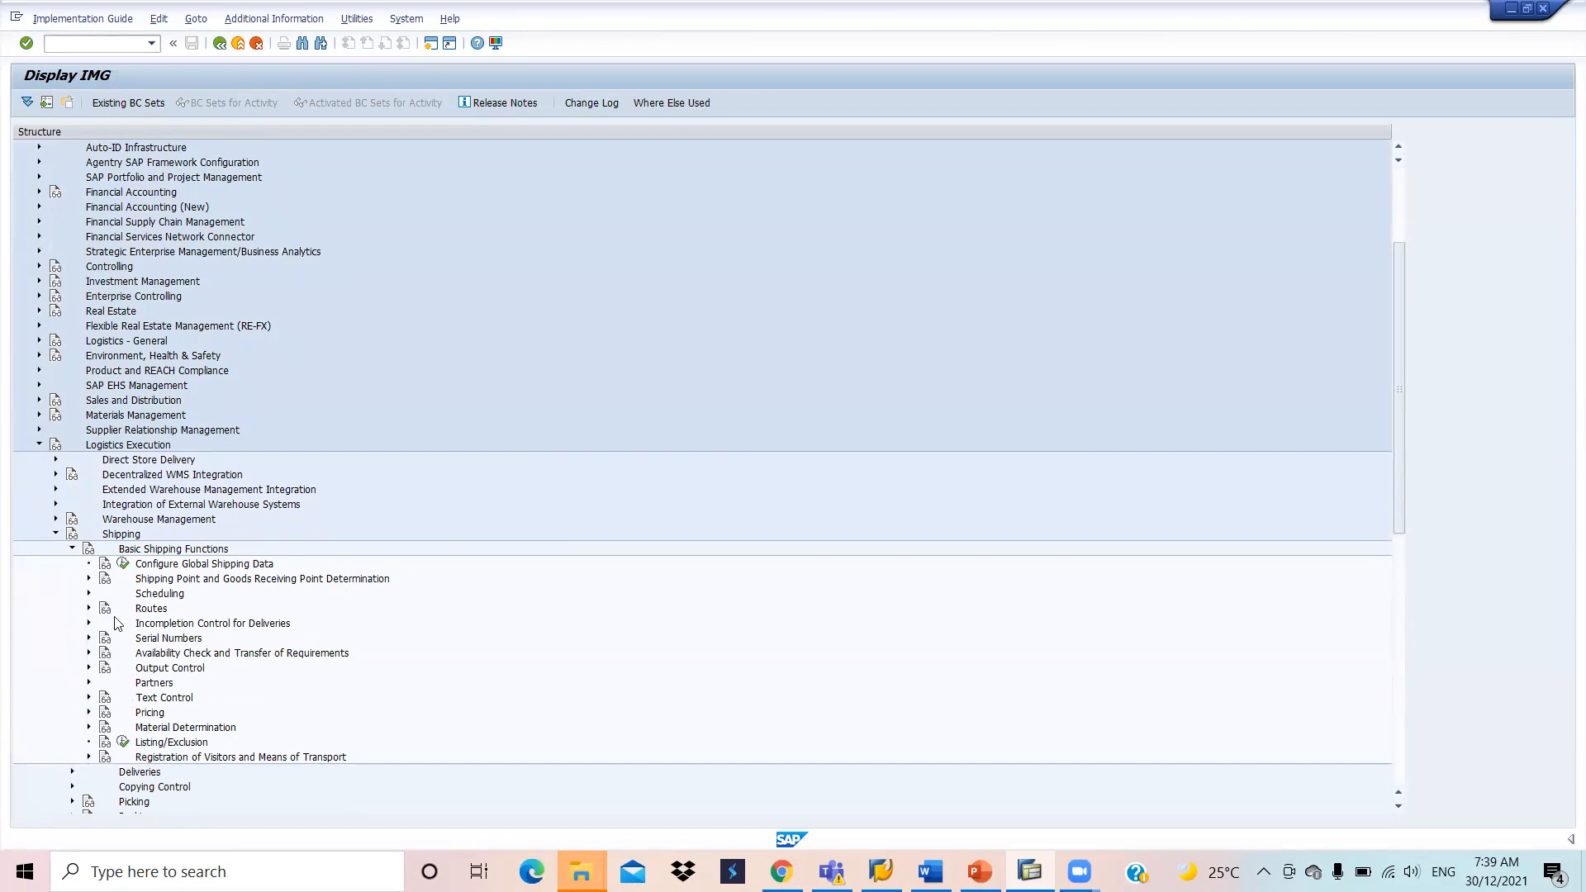
scroll(203, 619, down, 1)
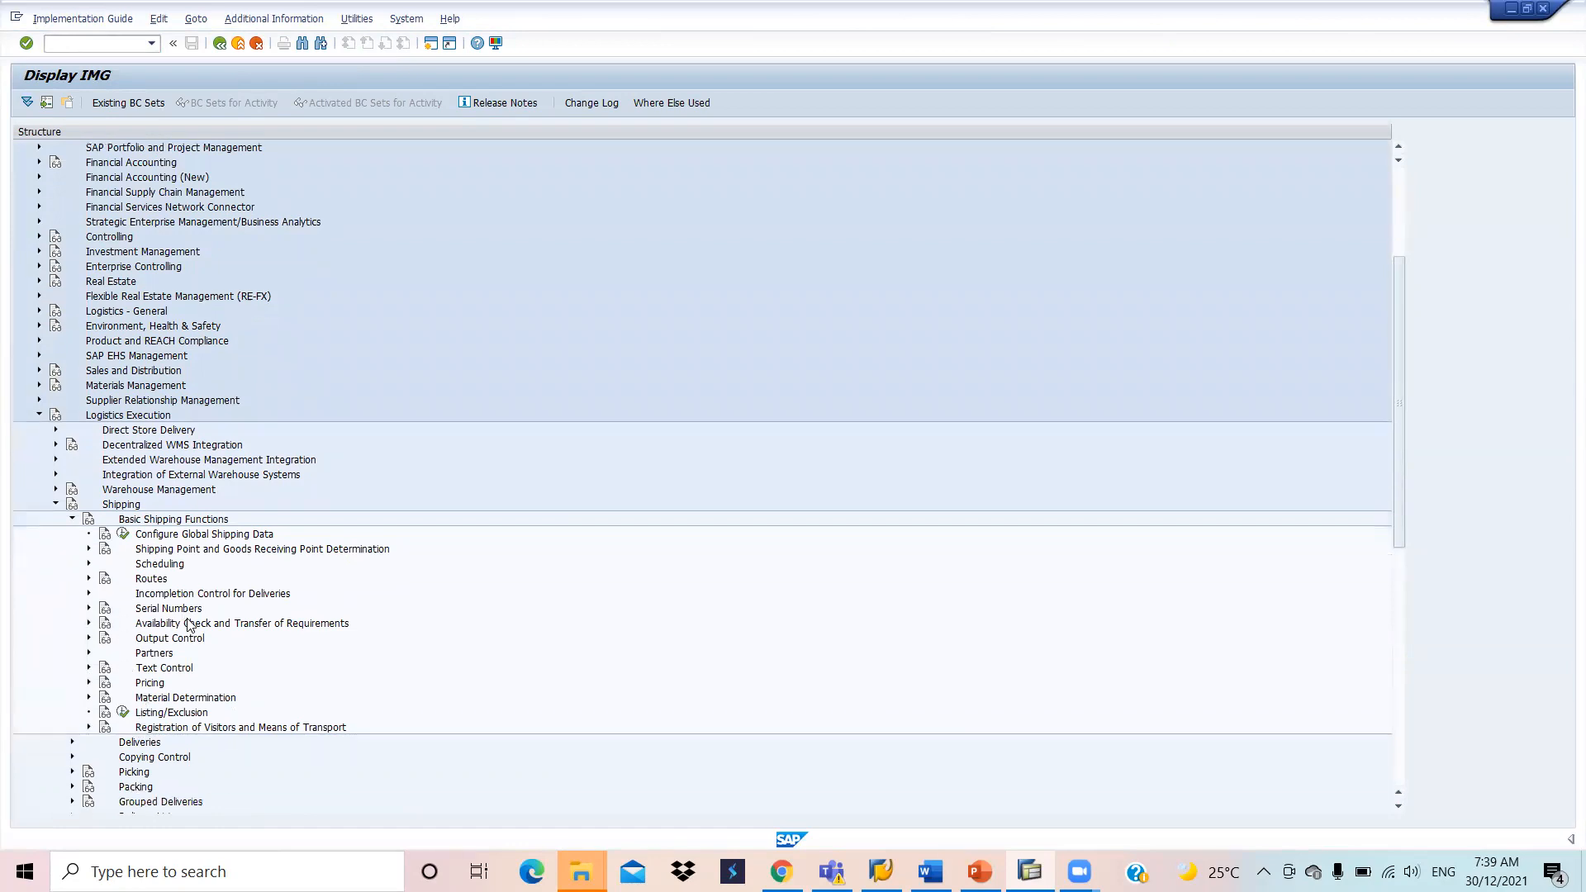
scroll(217, 546, down, 2)
click(73, 683)
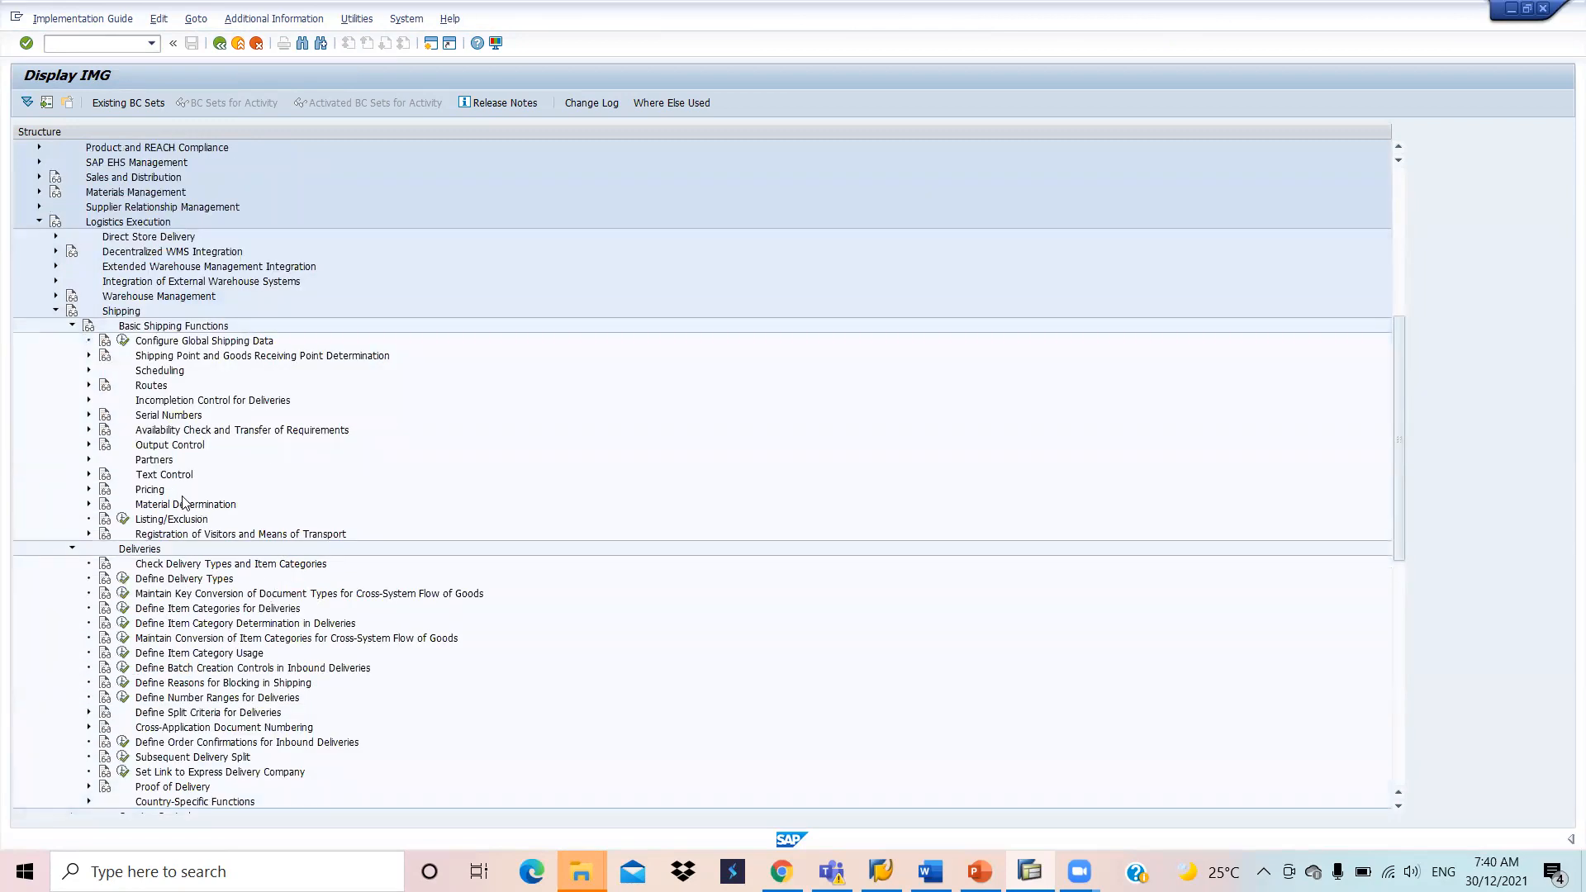
scroll(187, 506, down, 2)
scroll(108, 774, down, 1)
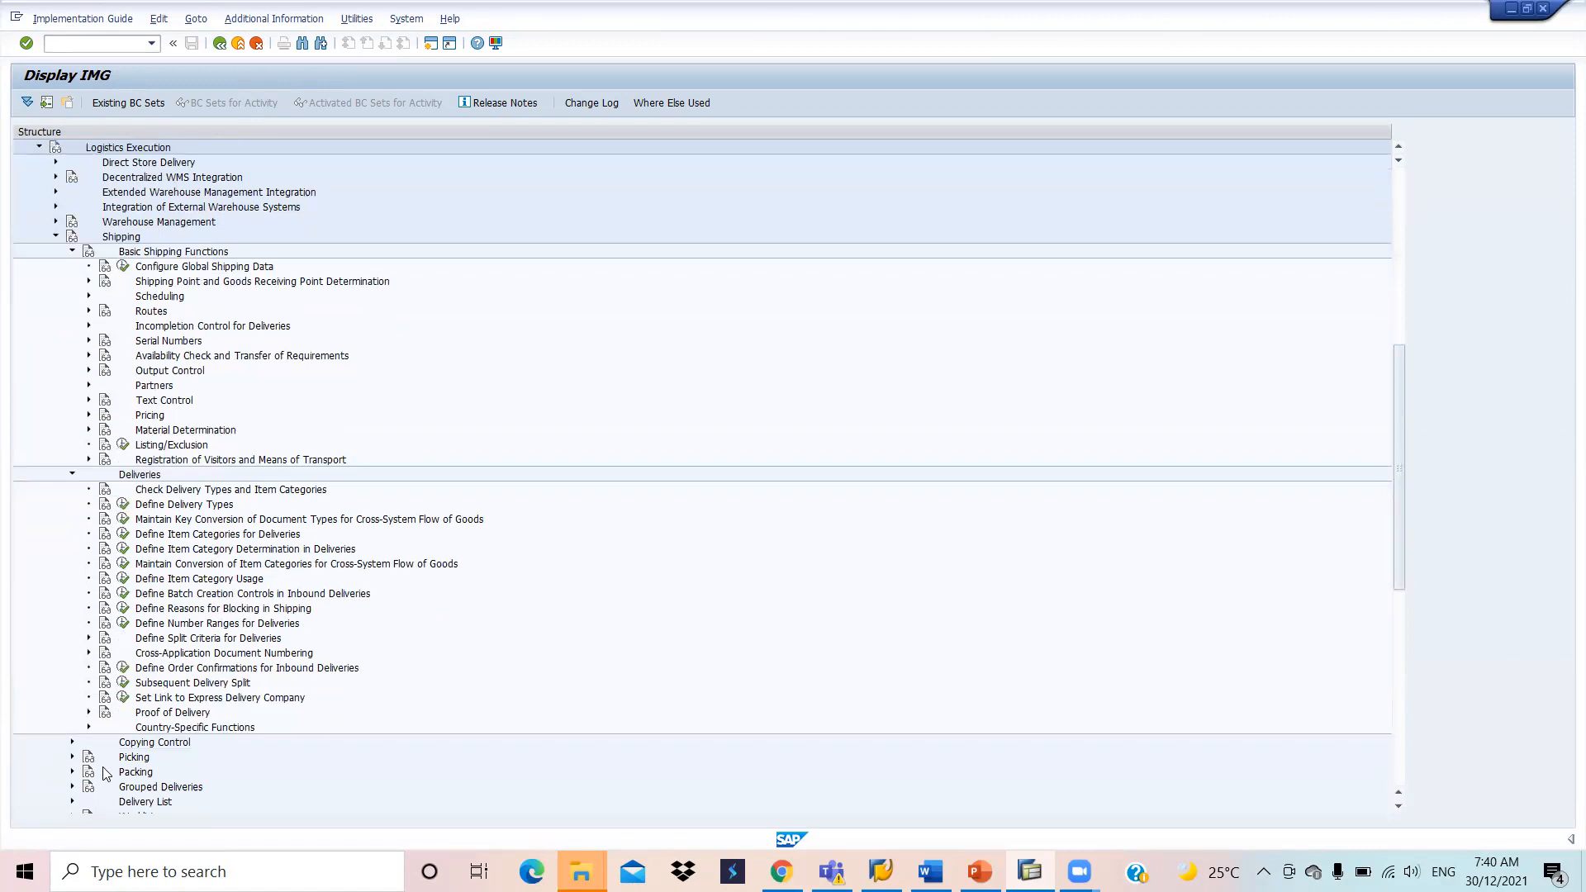
Step: Expand Picking and Determine Picking Location under Shipping, and open Define Rules for Picking Location Determination
click(73, 757)
scroll(361, 478, down, 4)
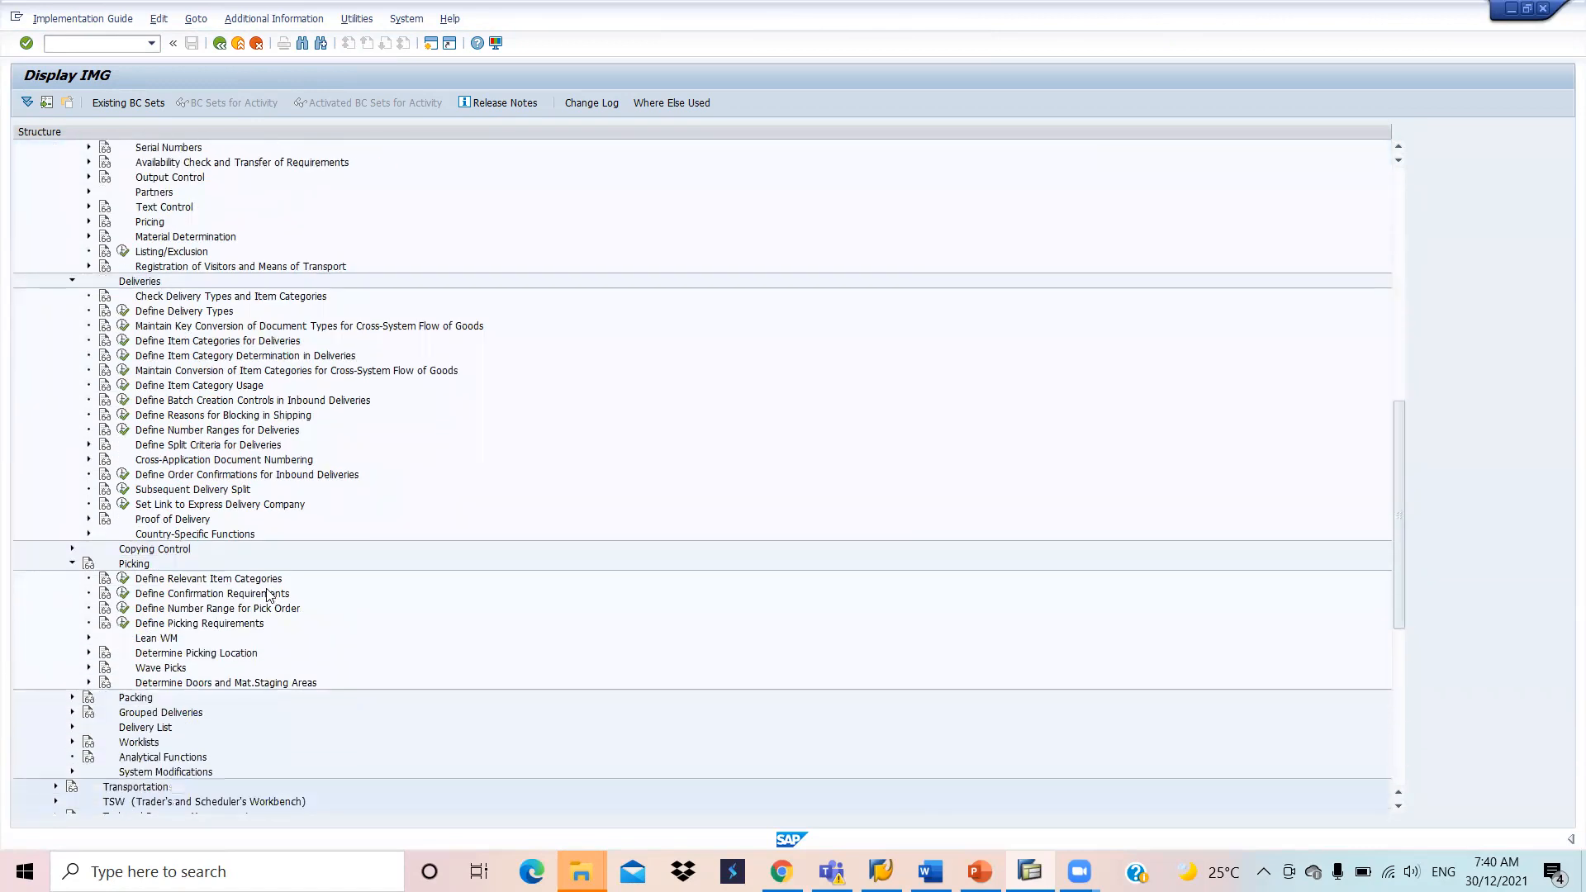
click(89, 652)
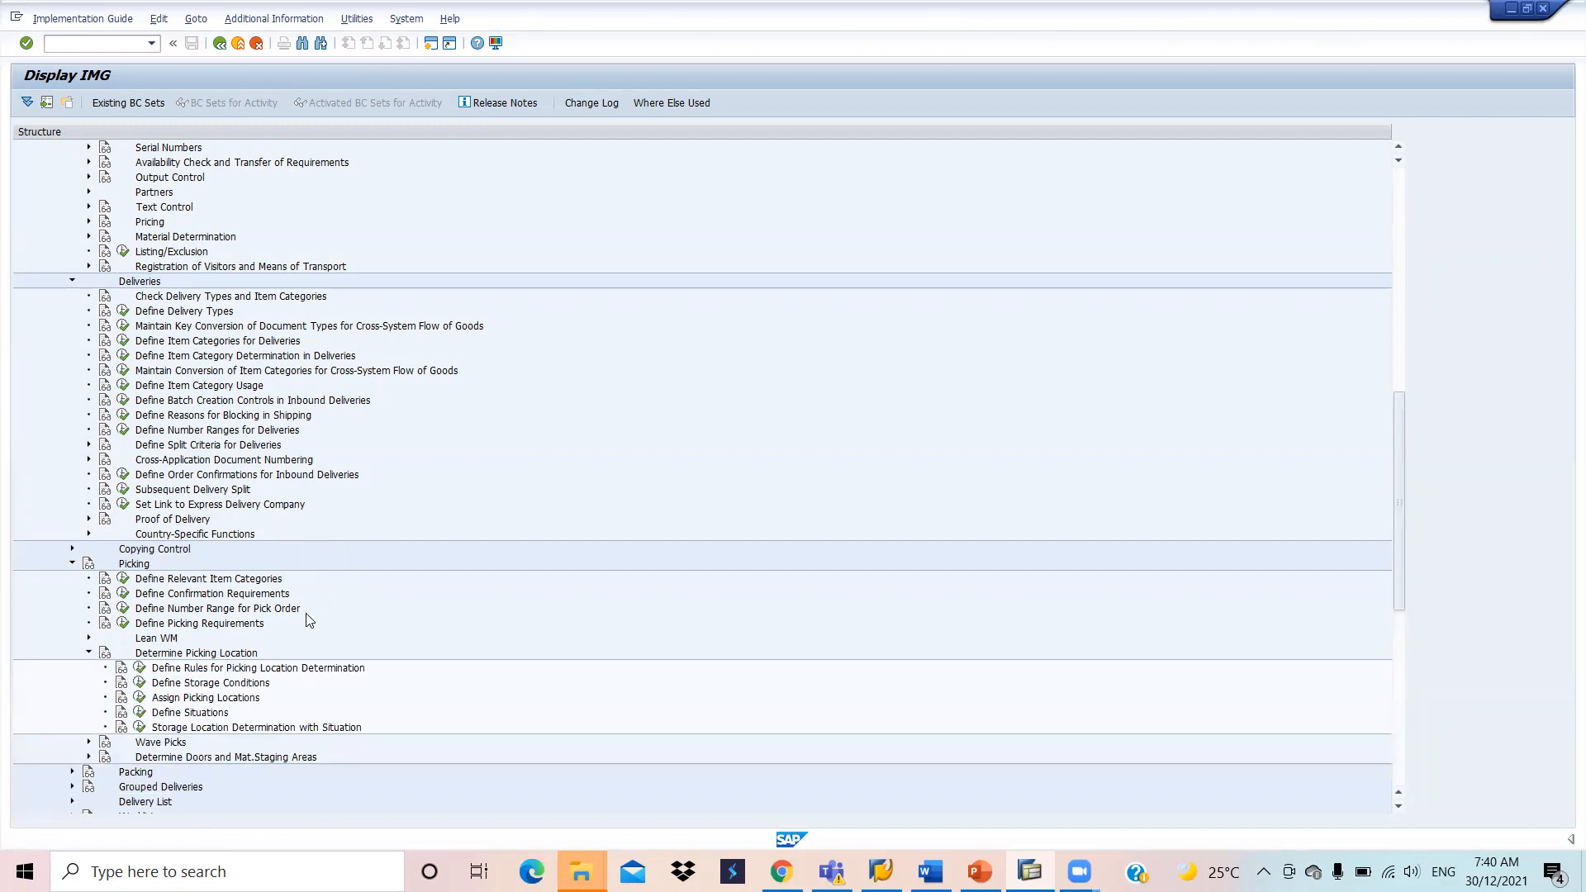
scroll(308, 620, down, 2)
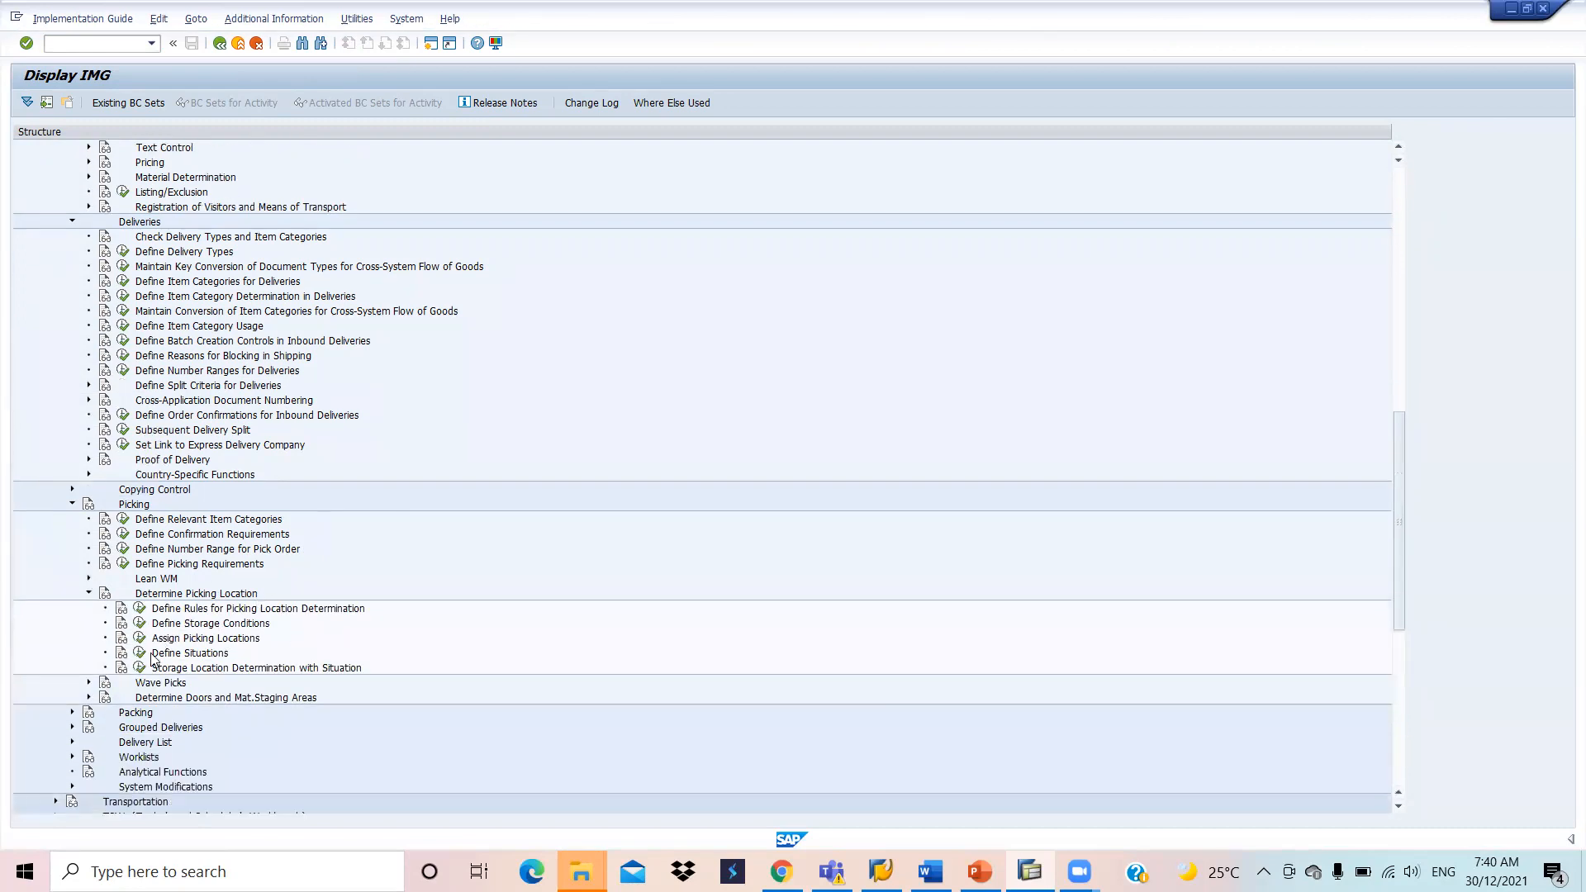
click(141, 609)
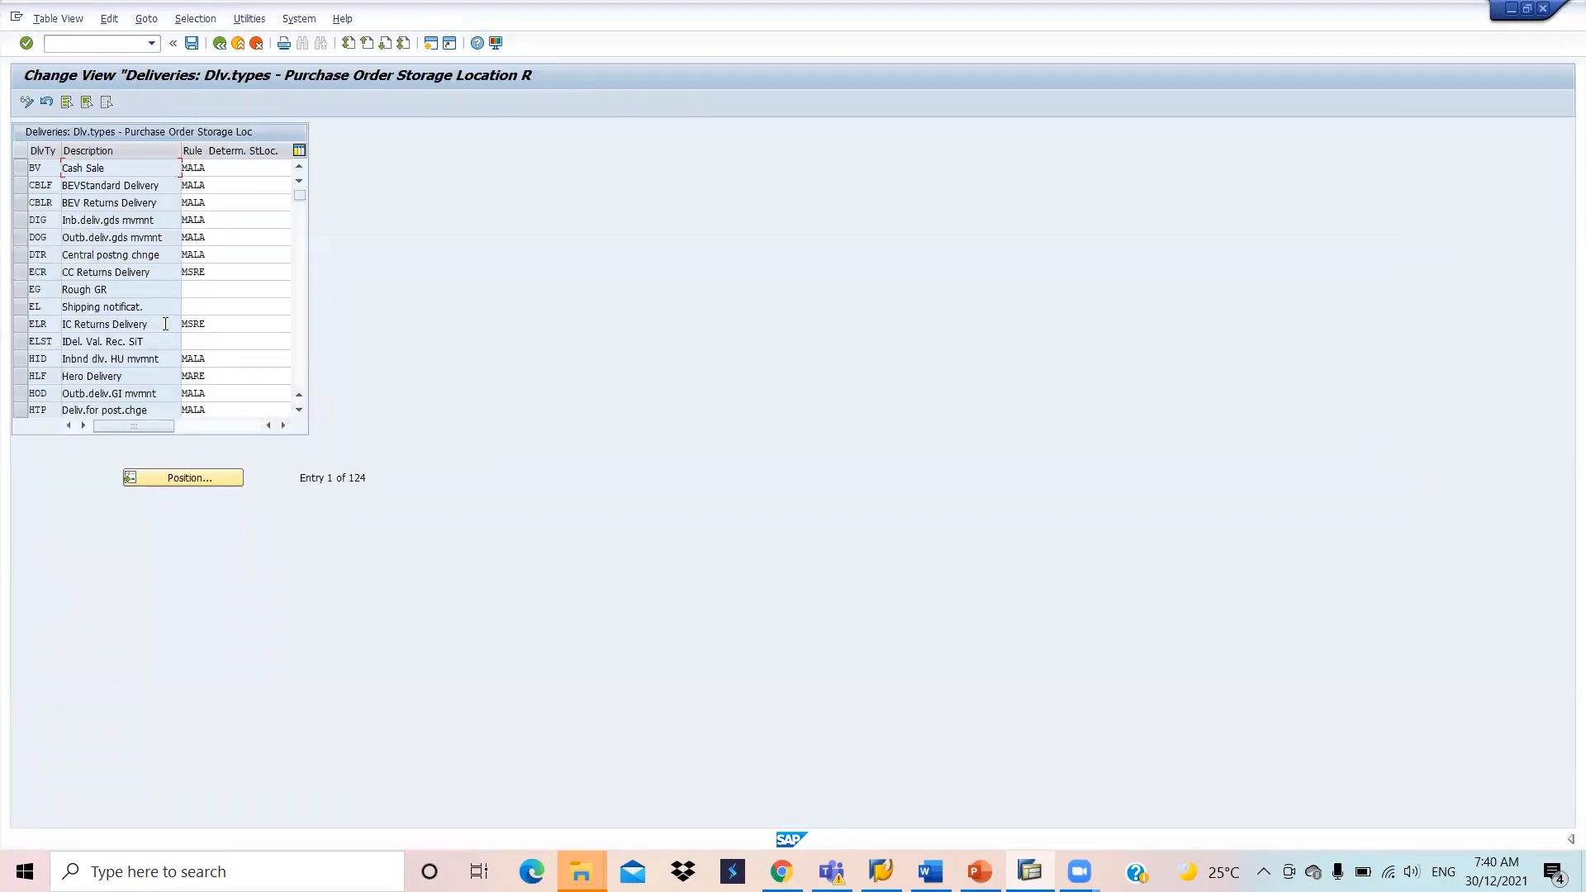
Step: Position the delivery types list at LF and check the storage location determination rule assigned to it
click(198, 478)
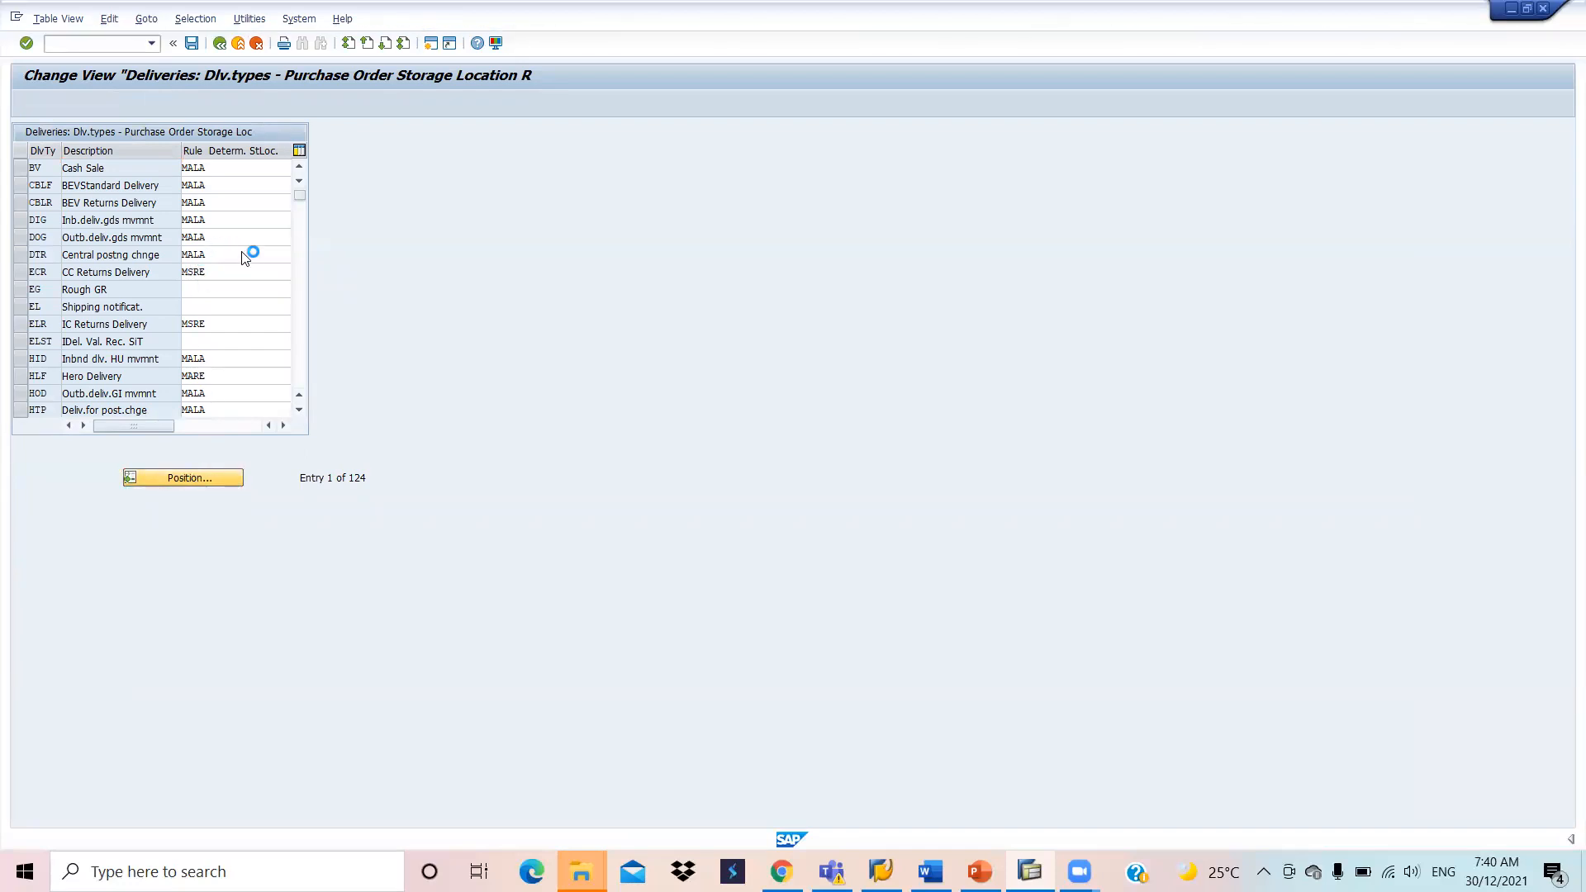
text(lf)
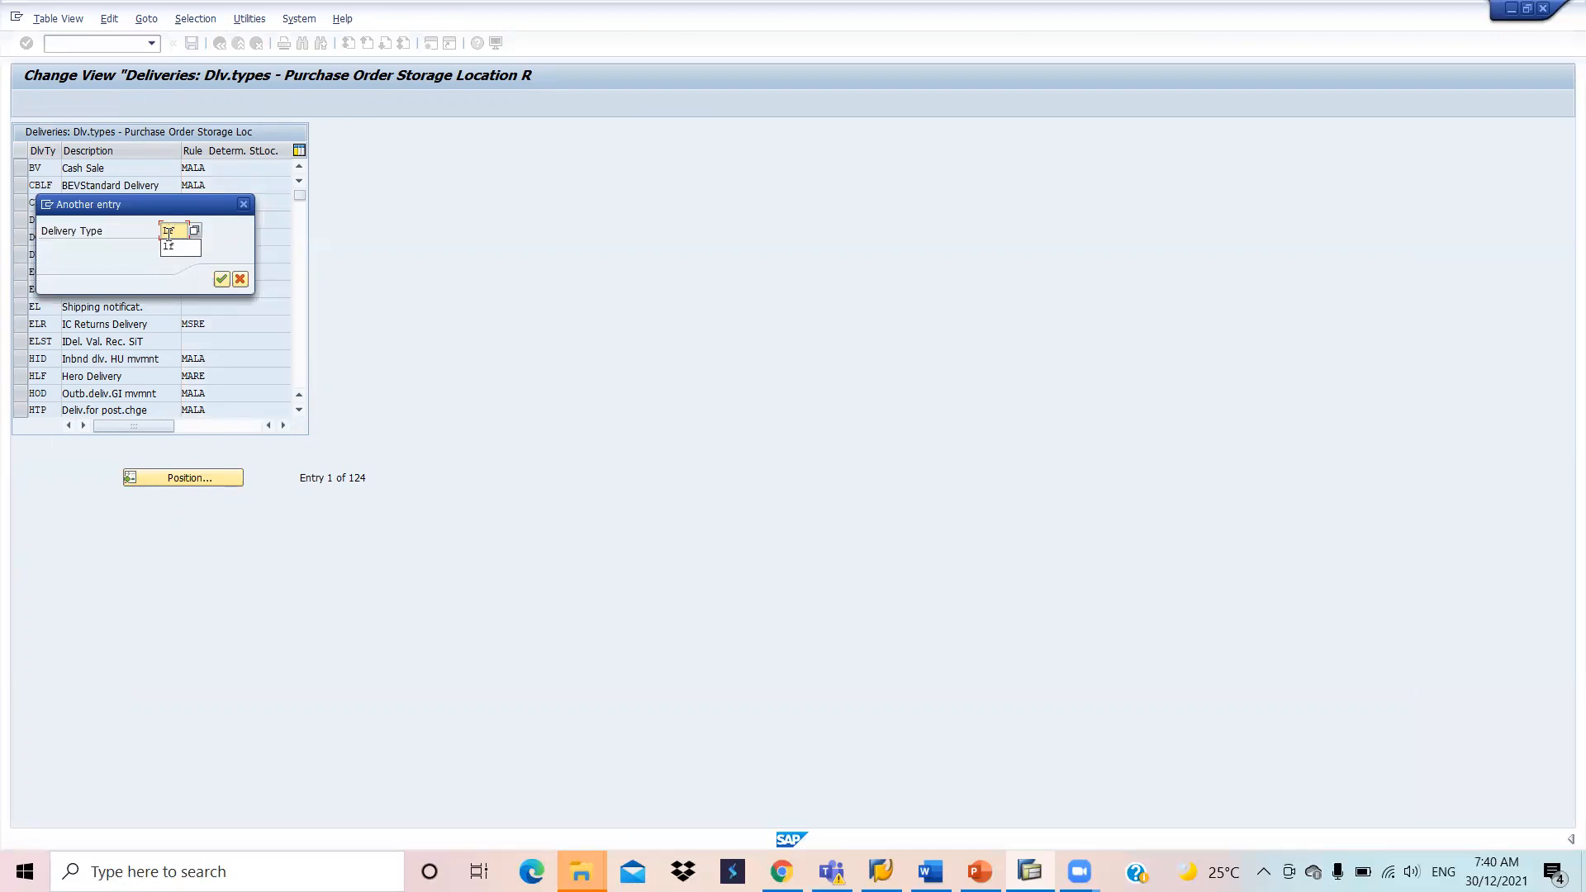
key(Return)
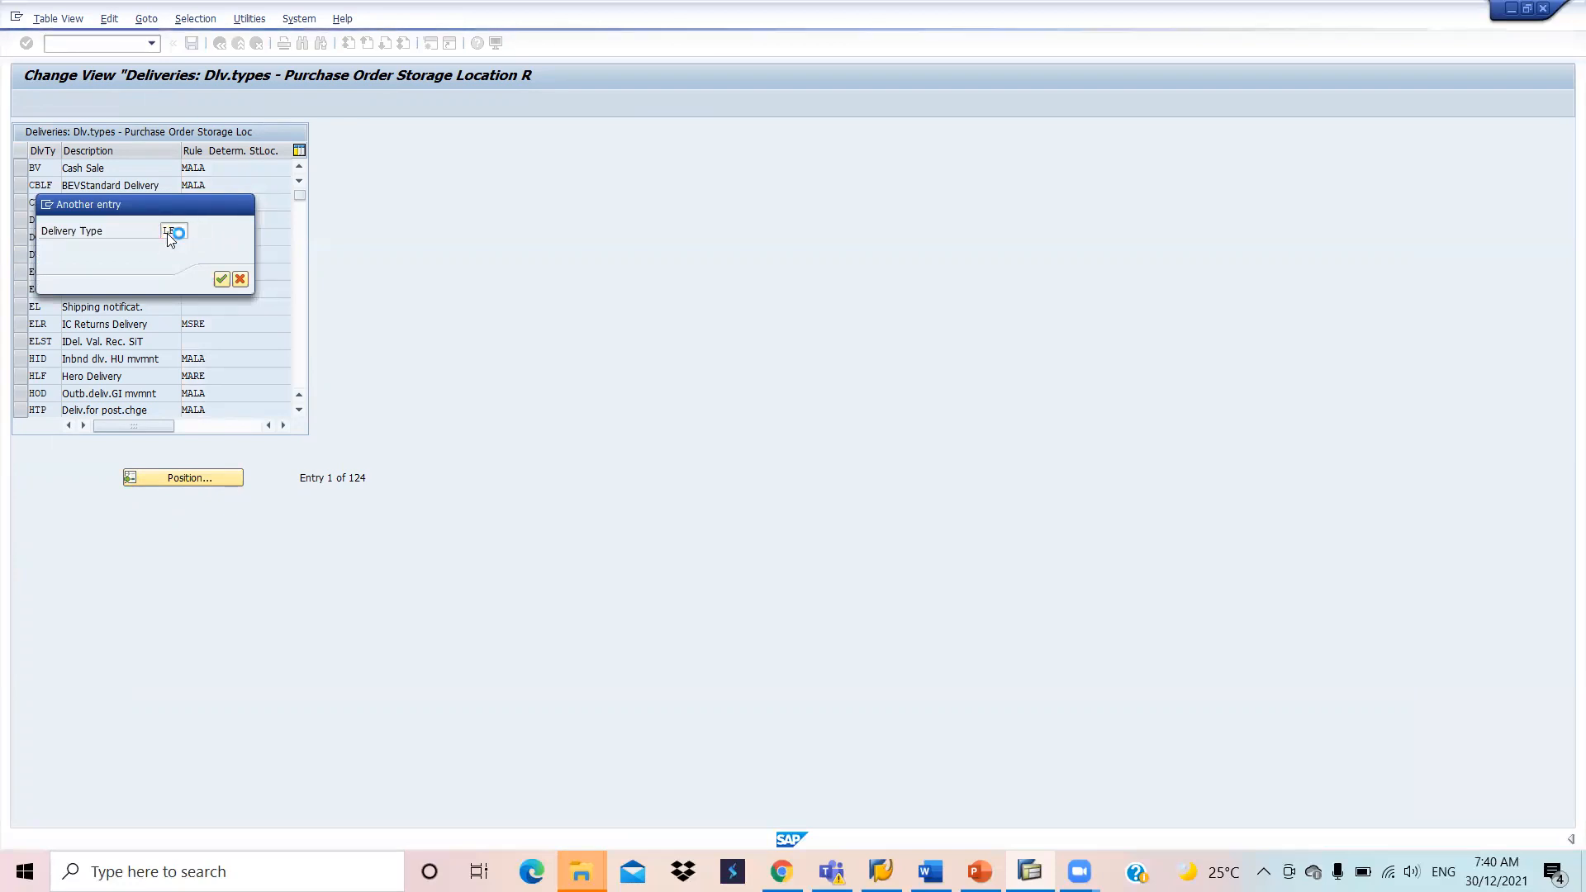
double_click(126, 173)
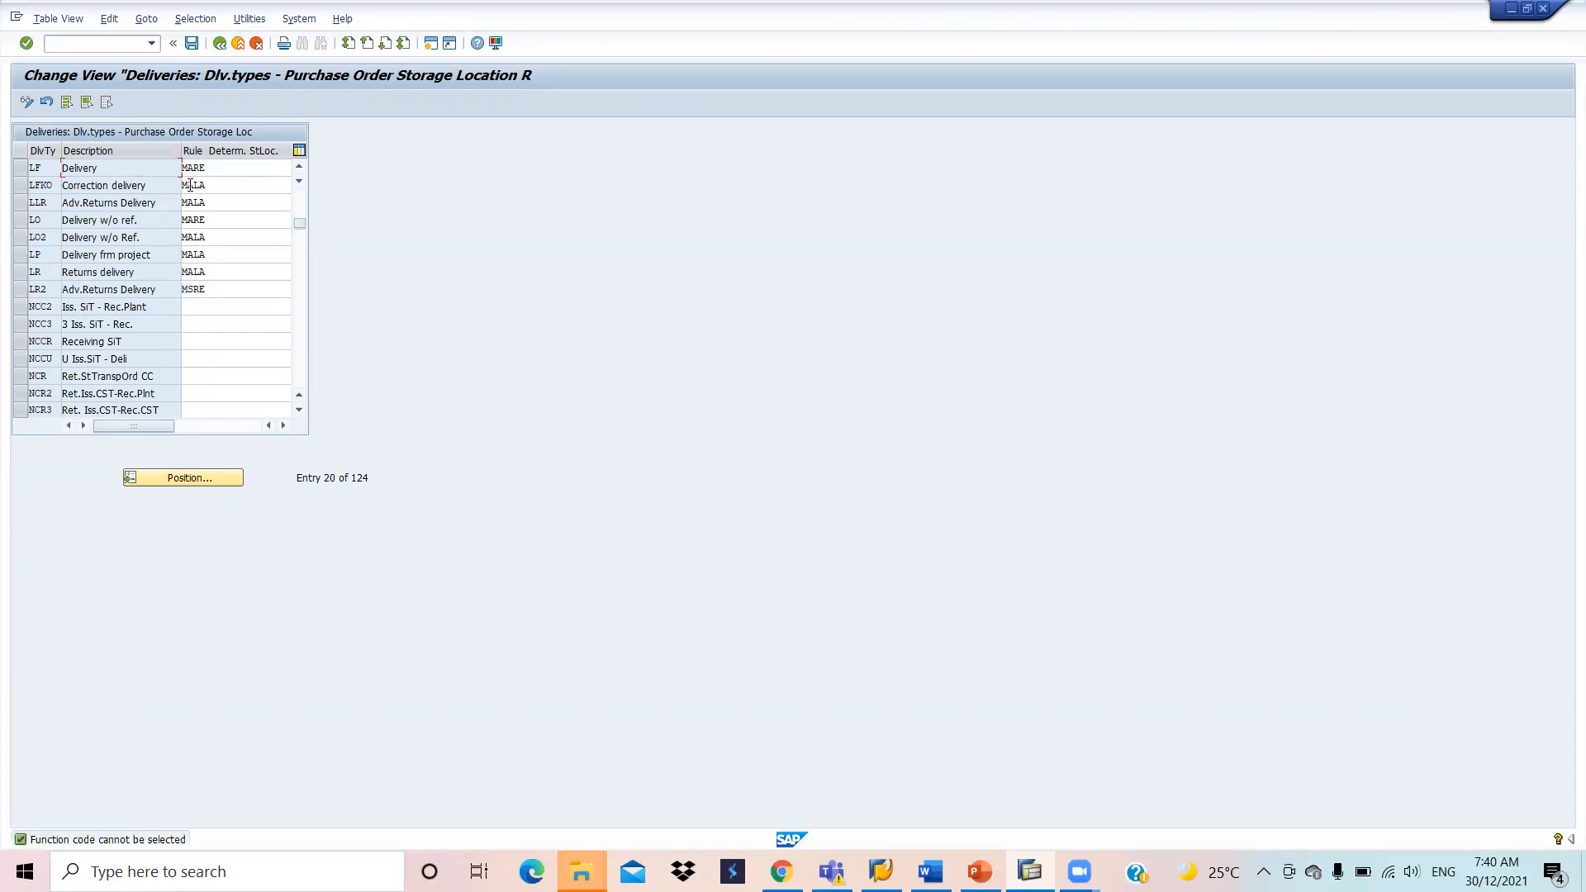
click(228, 166)
drag(253, 172, 146, 189)
click(254, 169)
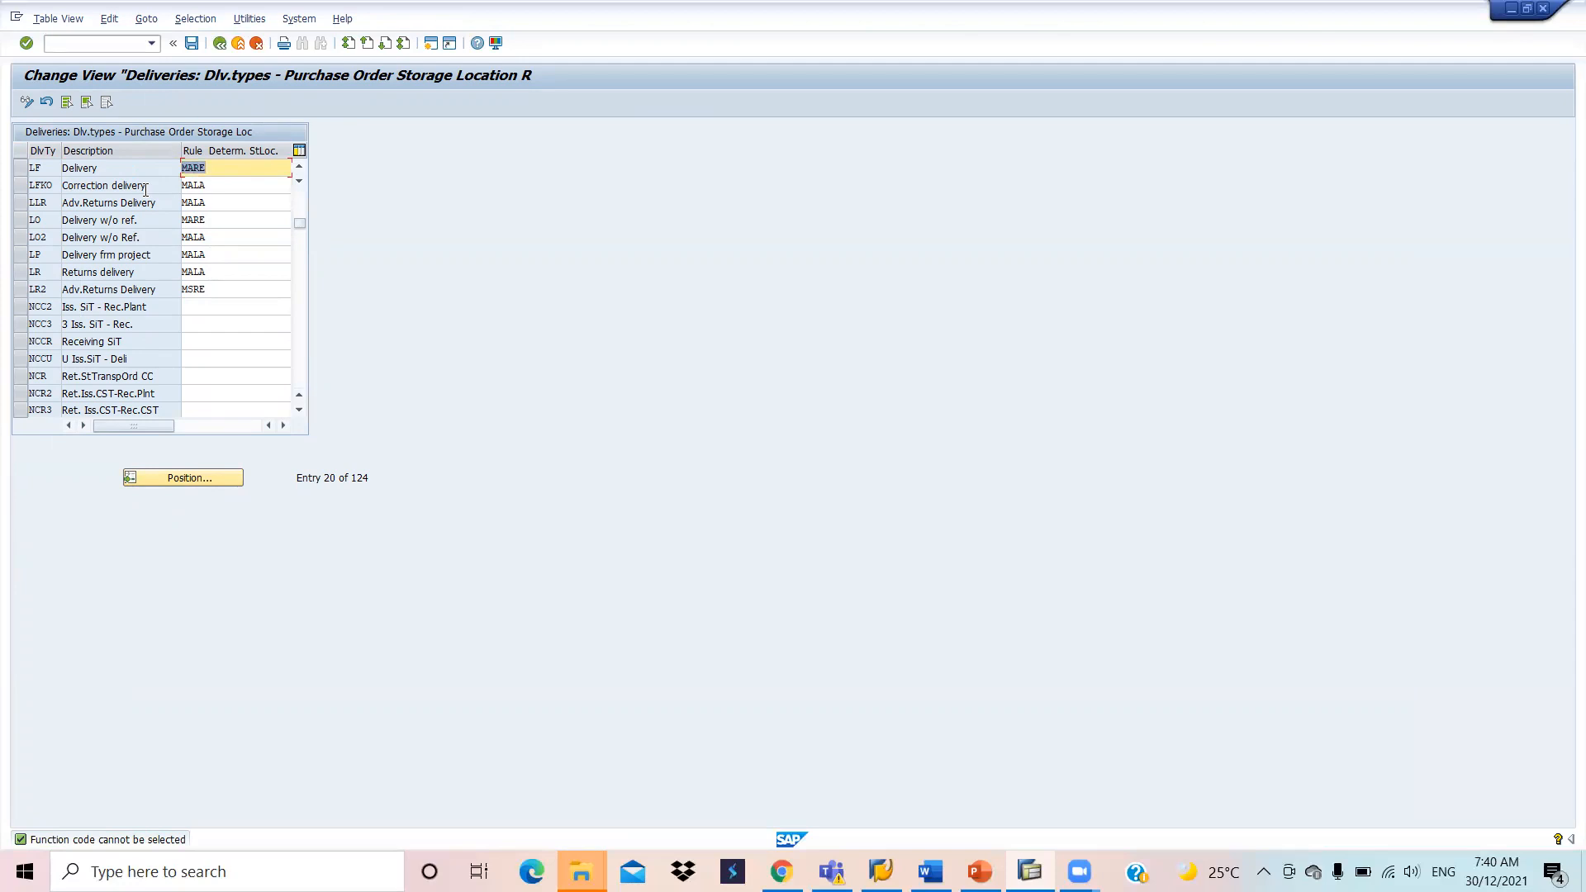
drag(239, 167, 76, 190)
Step: Switch to the Word notes and review the determination criteria of the MALA and RETA rules under Standard Determinations
mouse_move(930, 872)
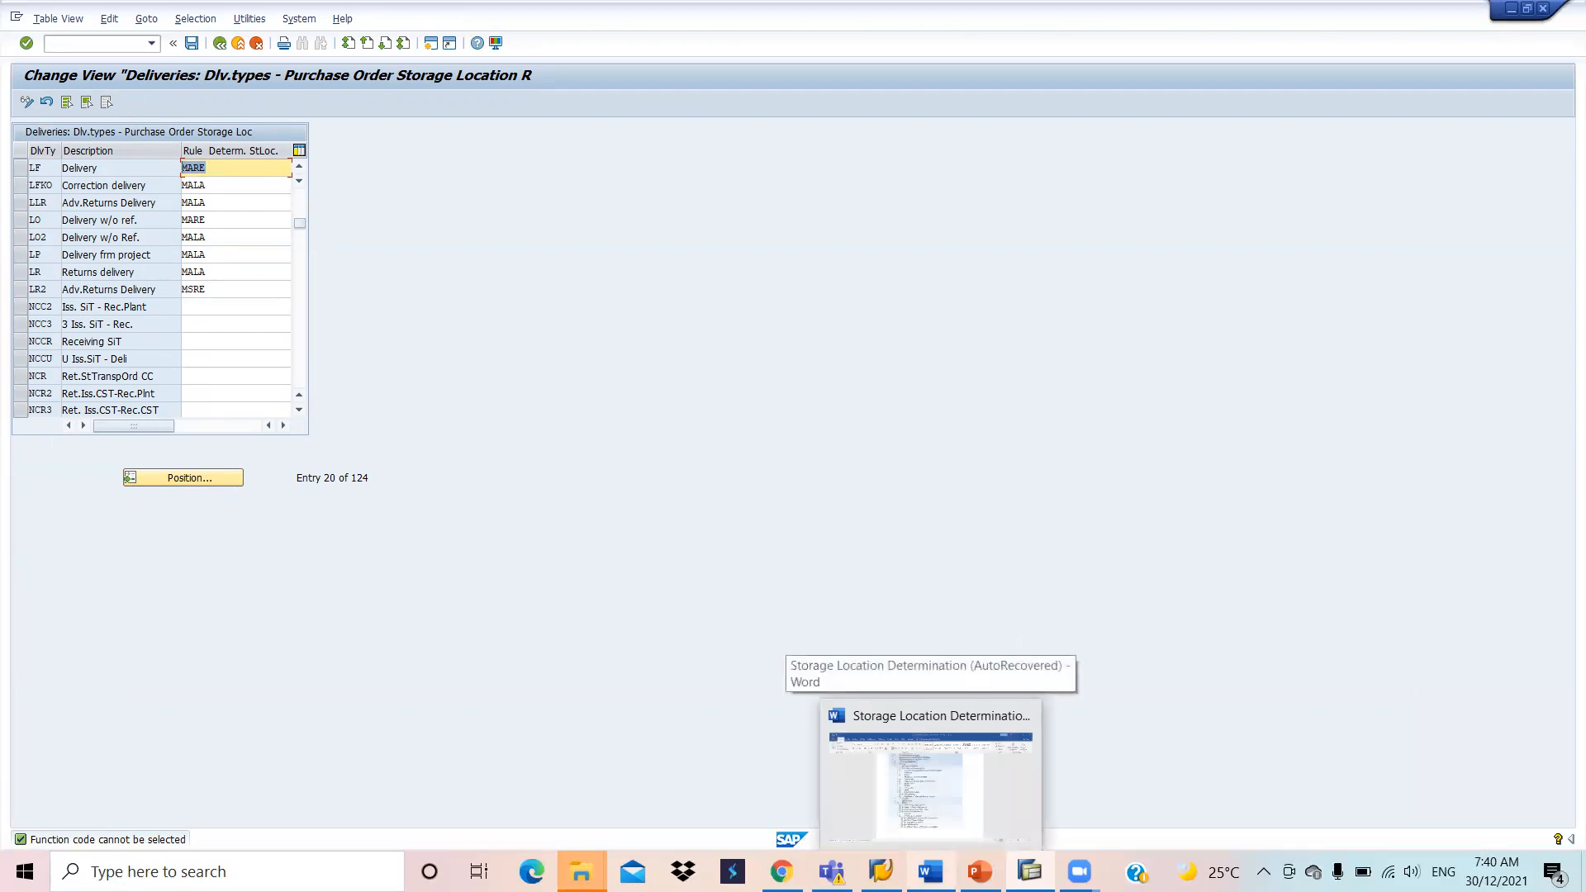
click(929, 776)
scroll(792, 443, down, 10)
scroll(791, 443, down, 1)
drag(511, 284, 460, 280)
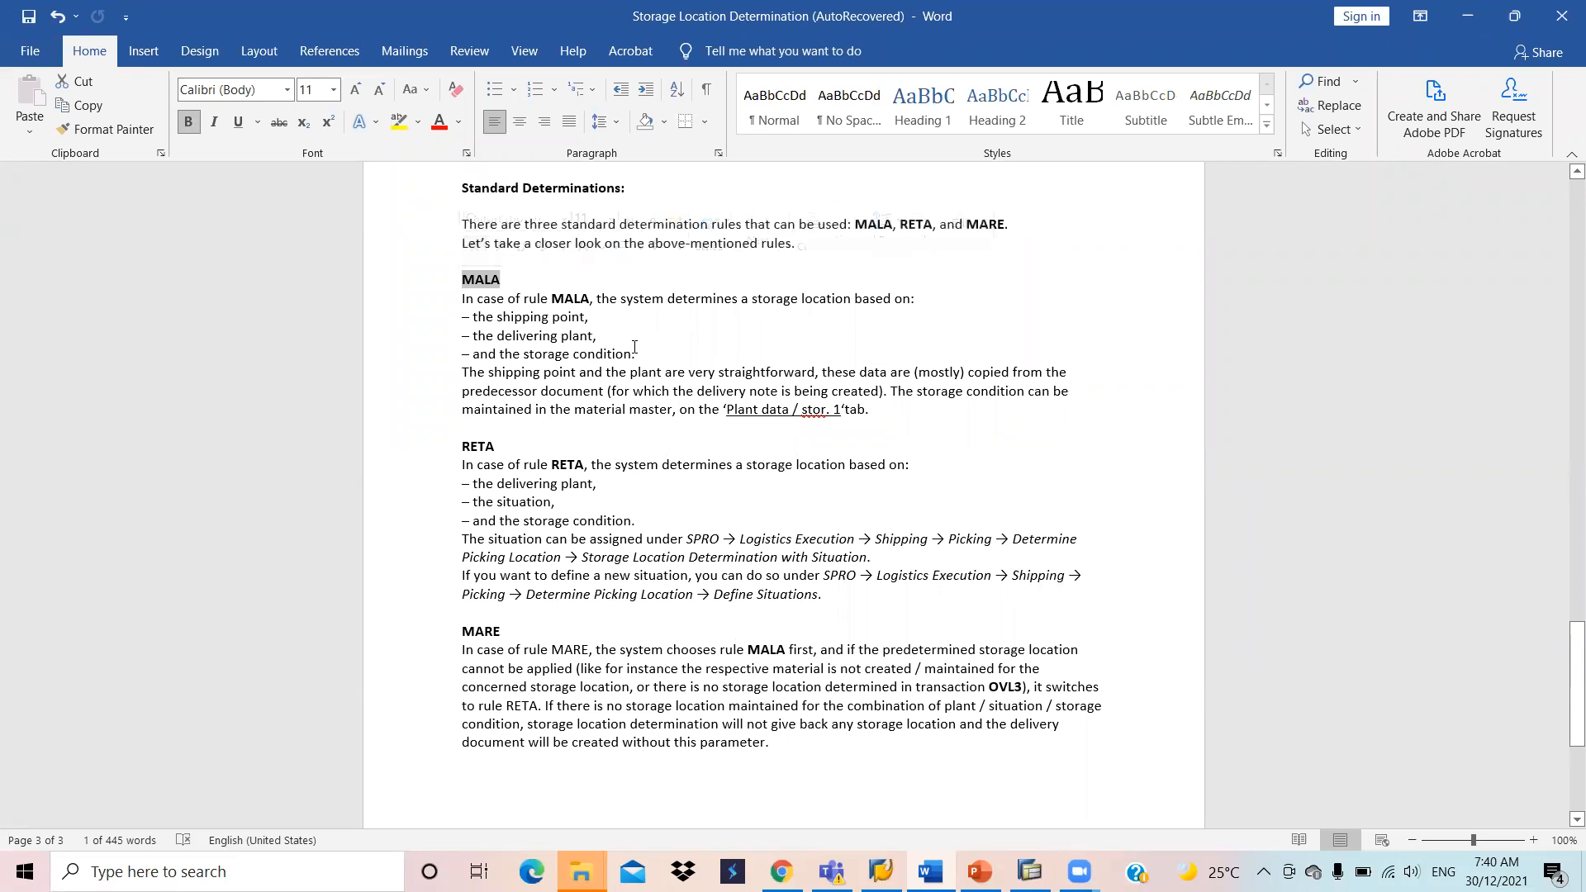
drag(589, 318, 471, 323)
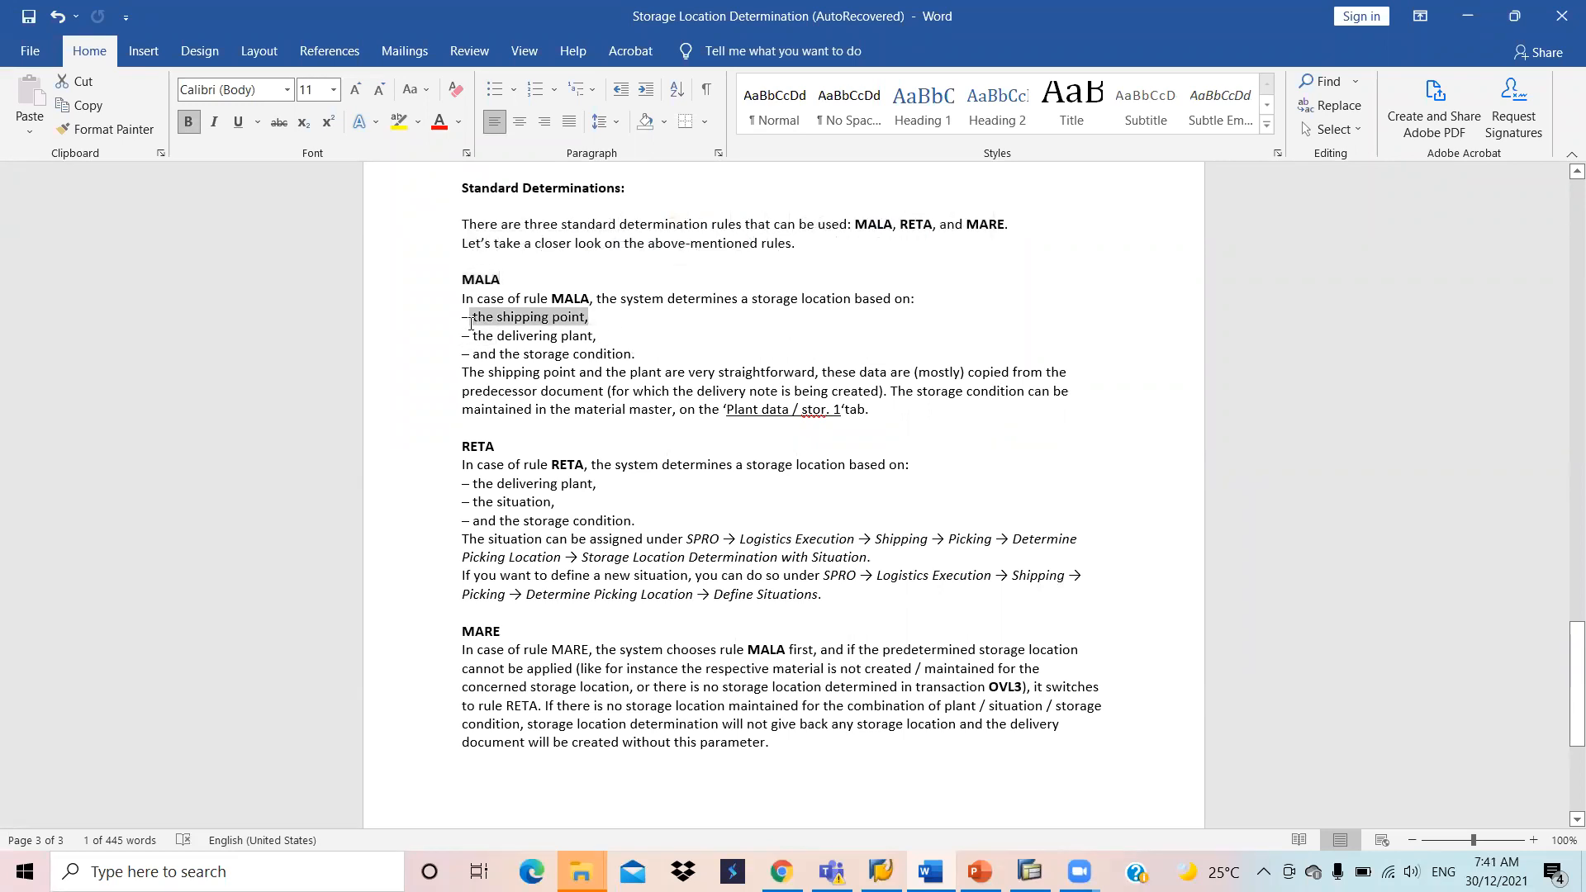
click(539, 336)
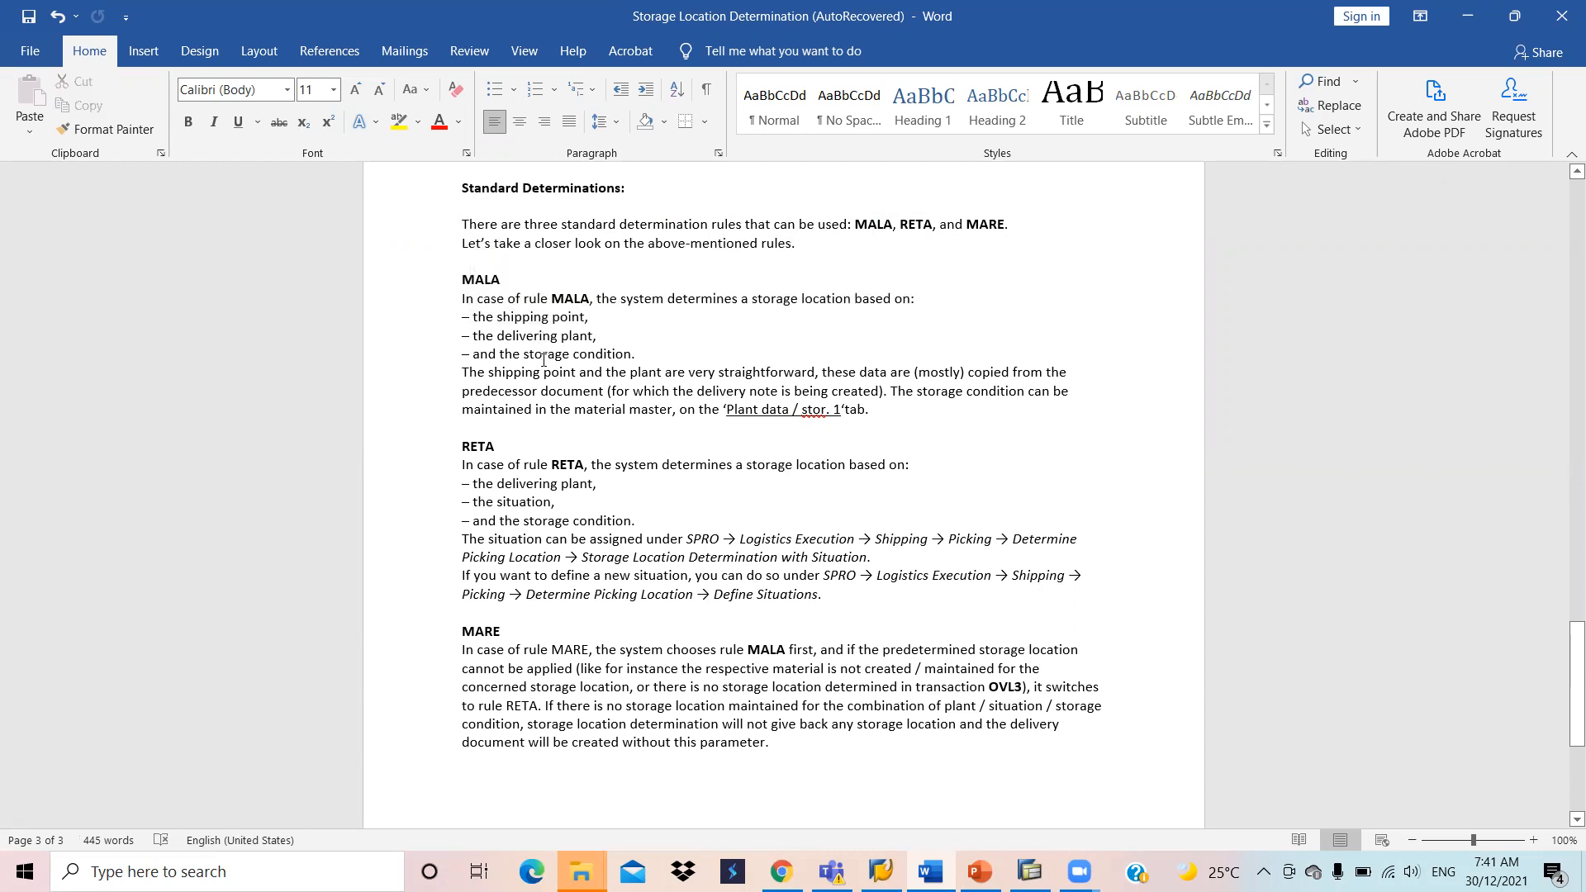
double_click(500, 446)
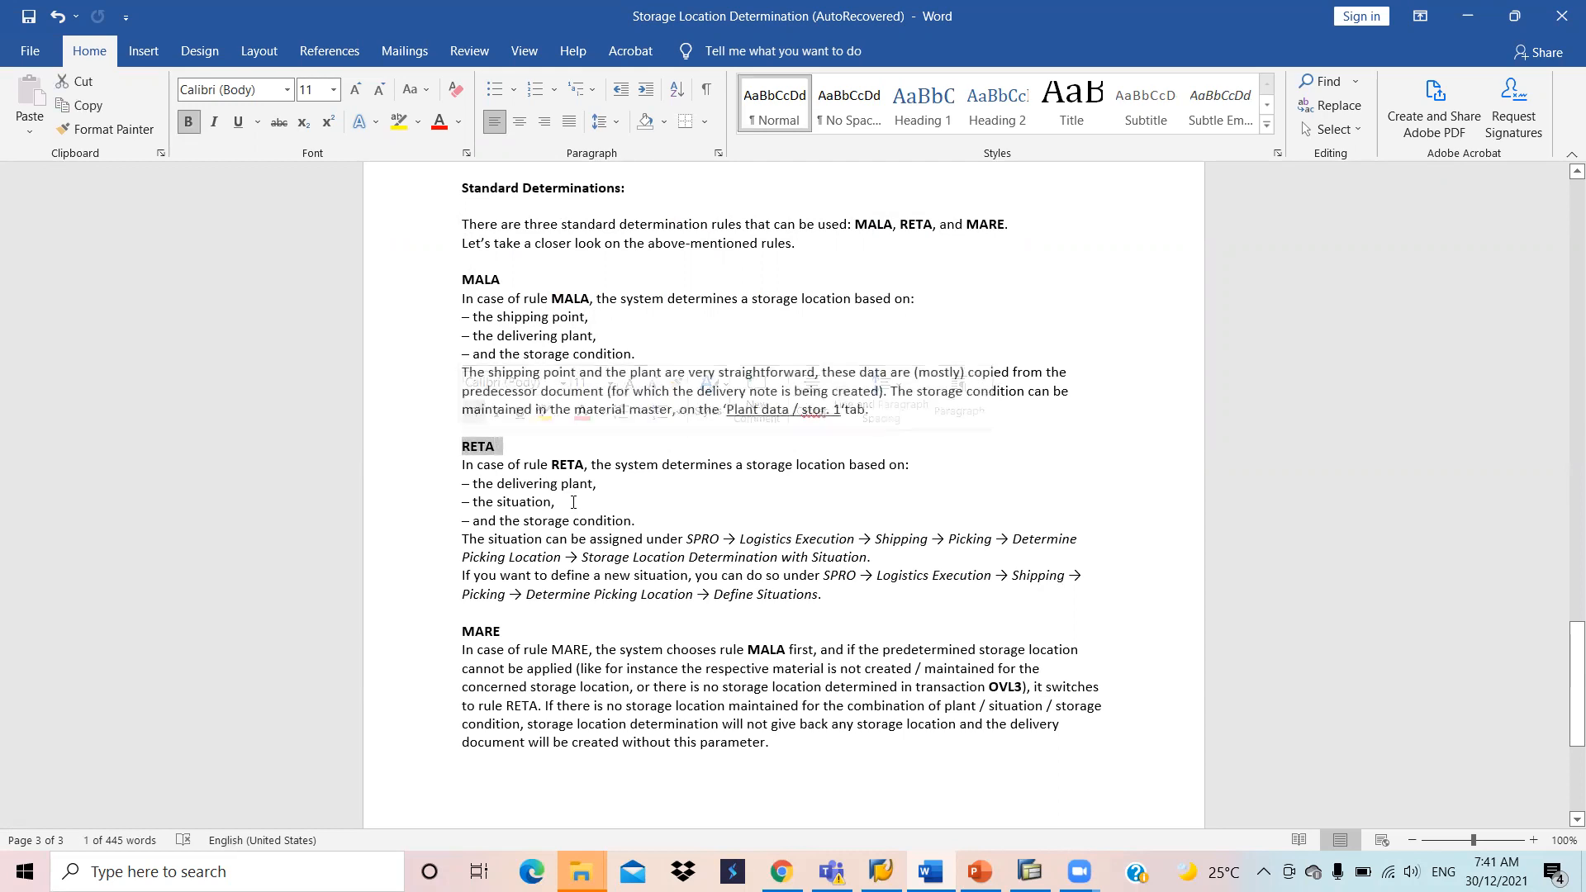
drag(598, 484, 463, 484)
drag(554, 502, 473, 502)
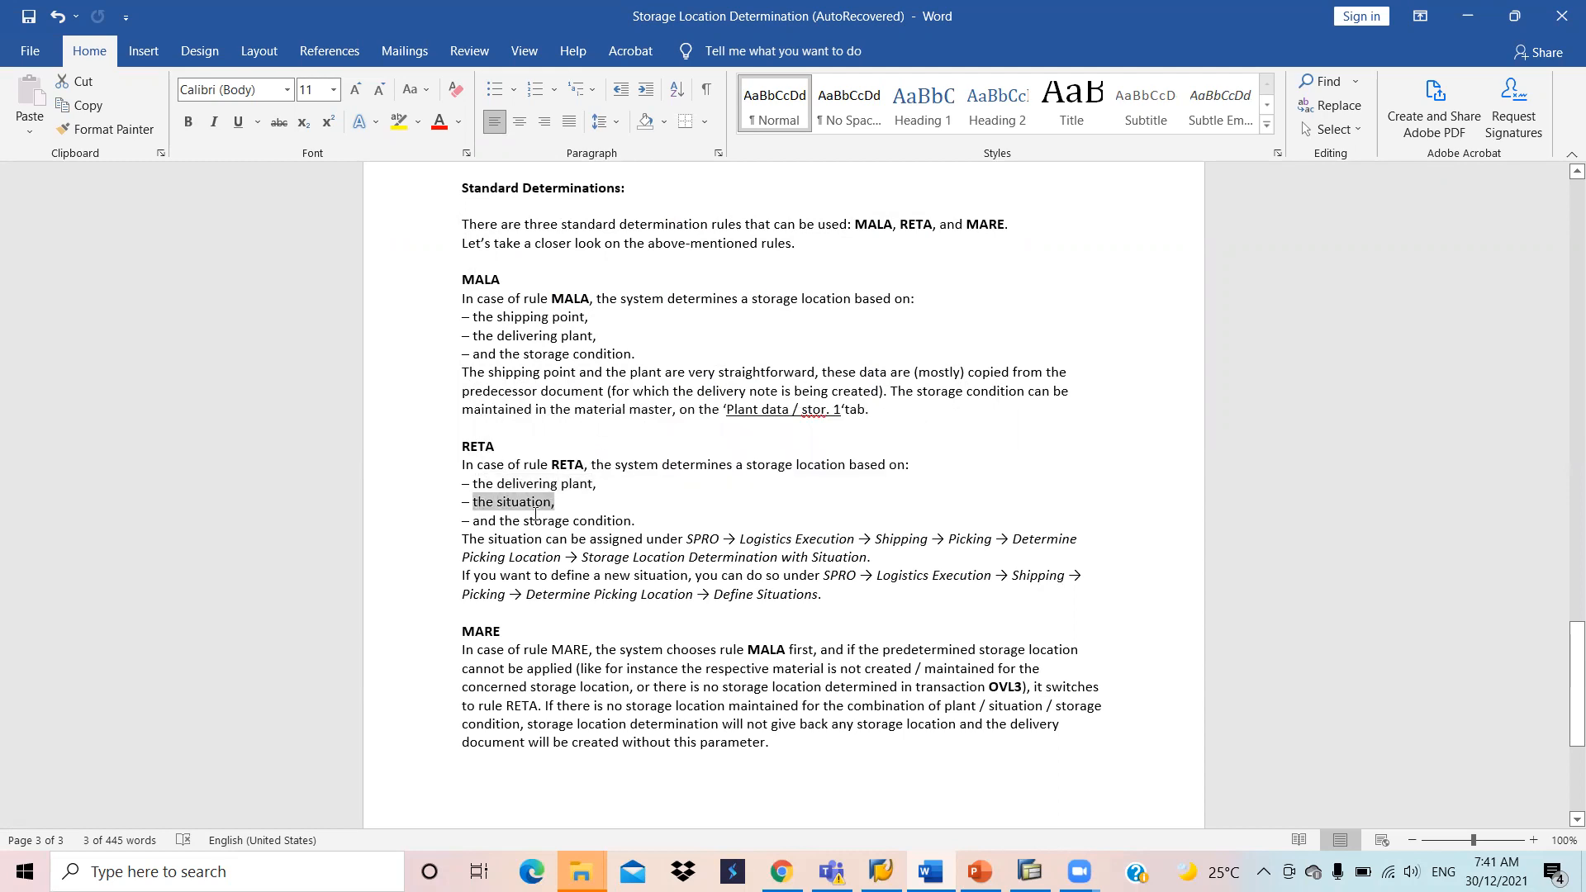
drag(637, 521, 483, 525)
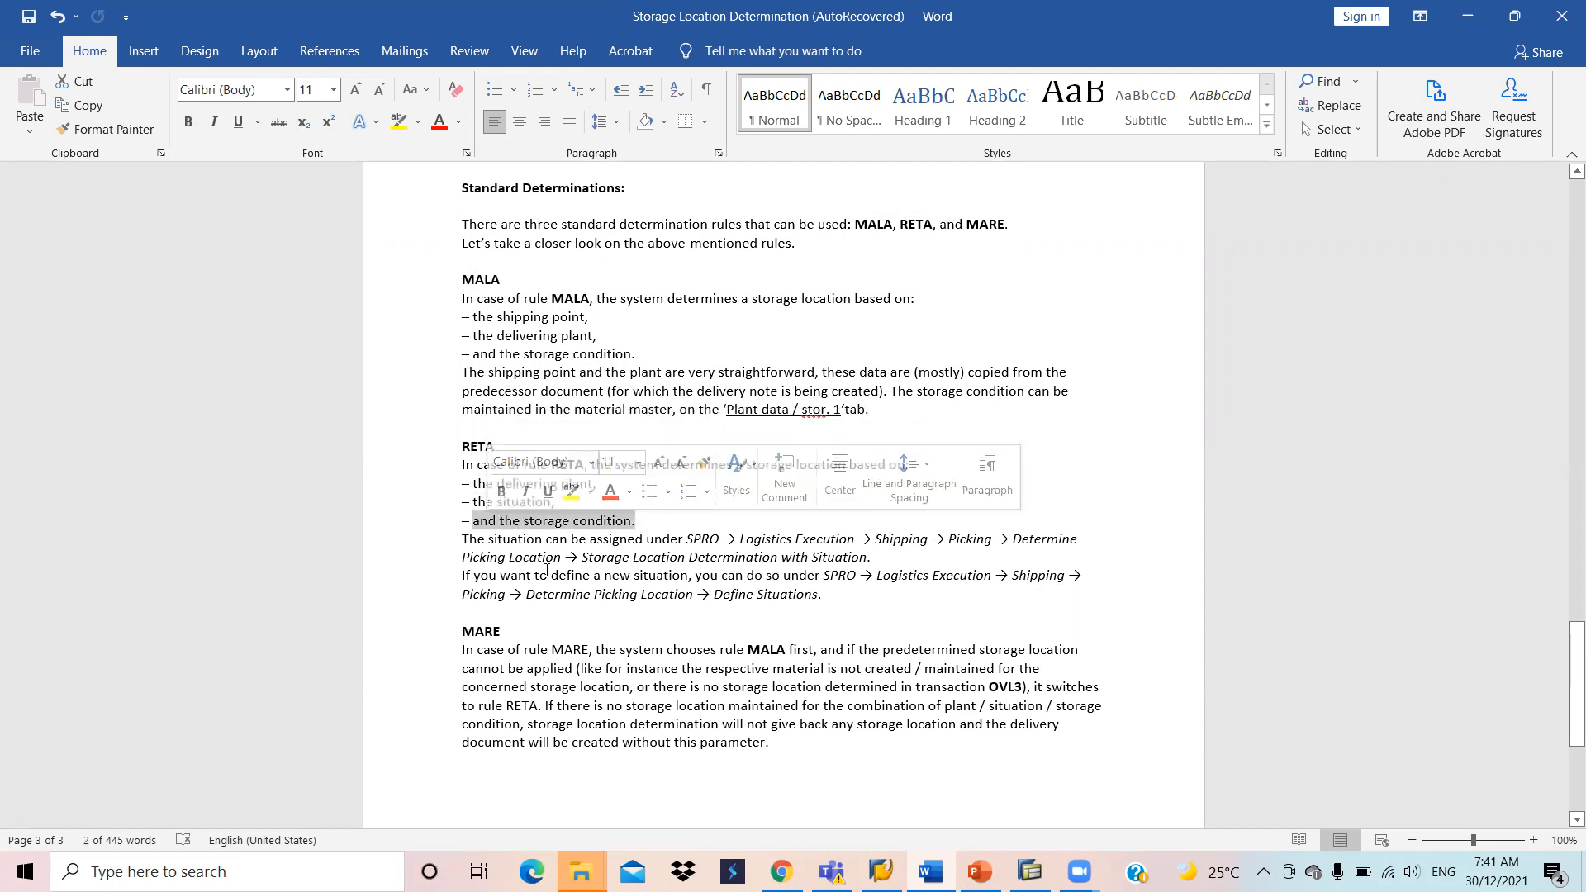
click(841, 600)
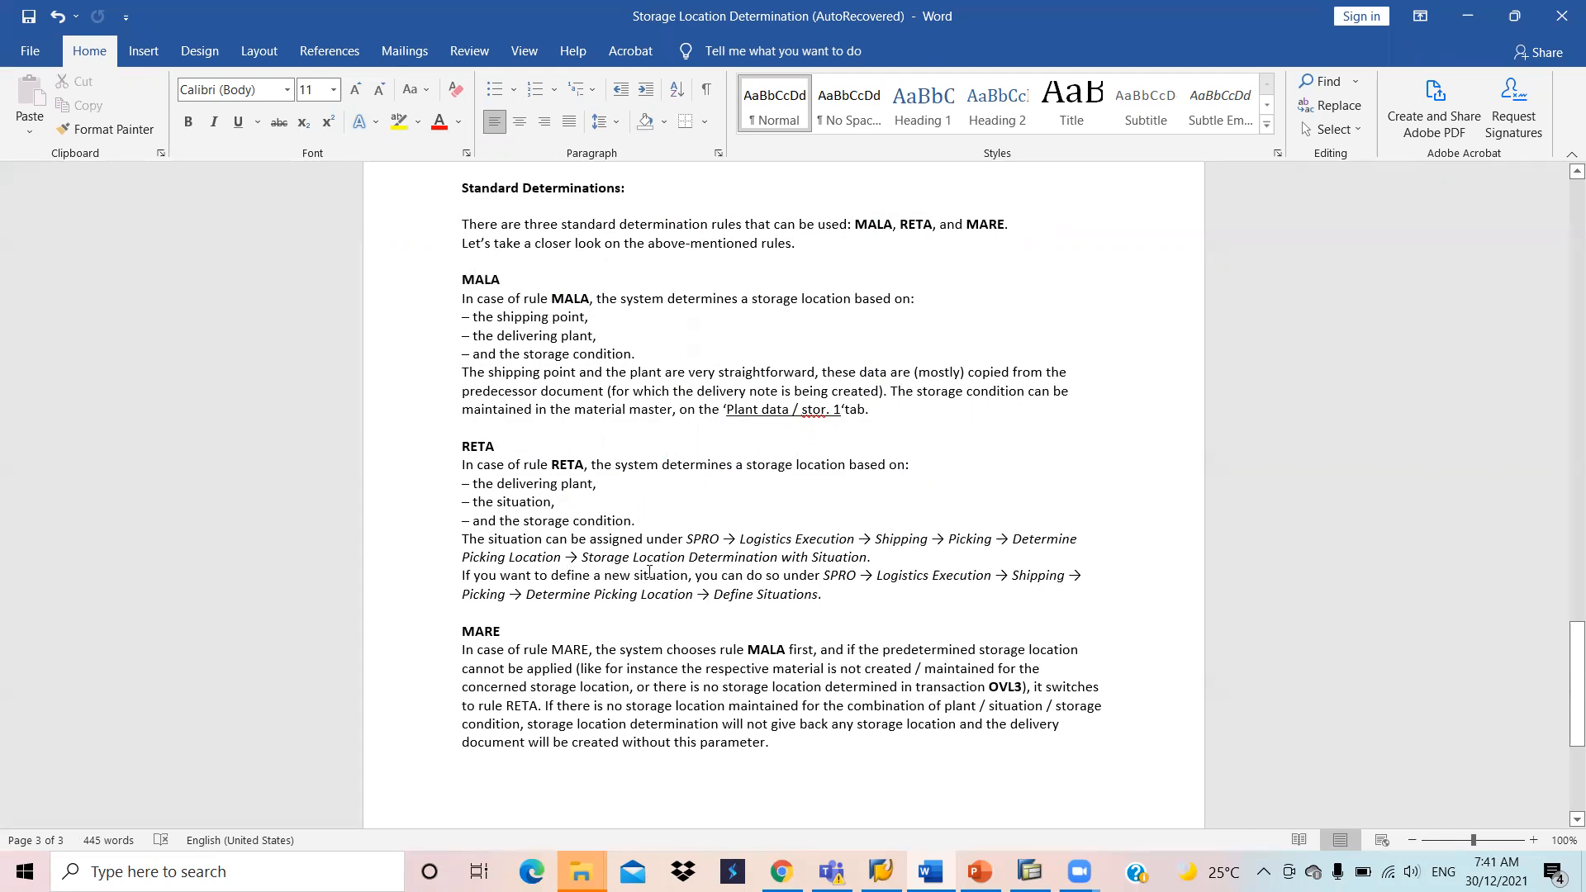
Step: Switch back to SAP and leave the delivery type rule view to return to the IMG structure
click(881, 871)
click(881, 871)
click(1029, 871)
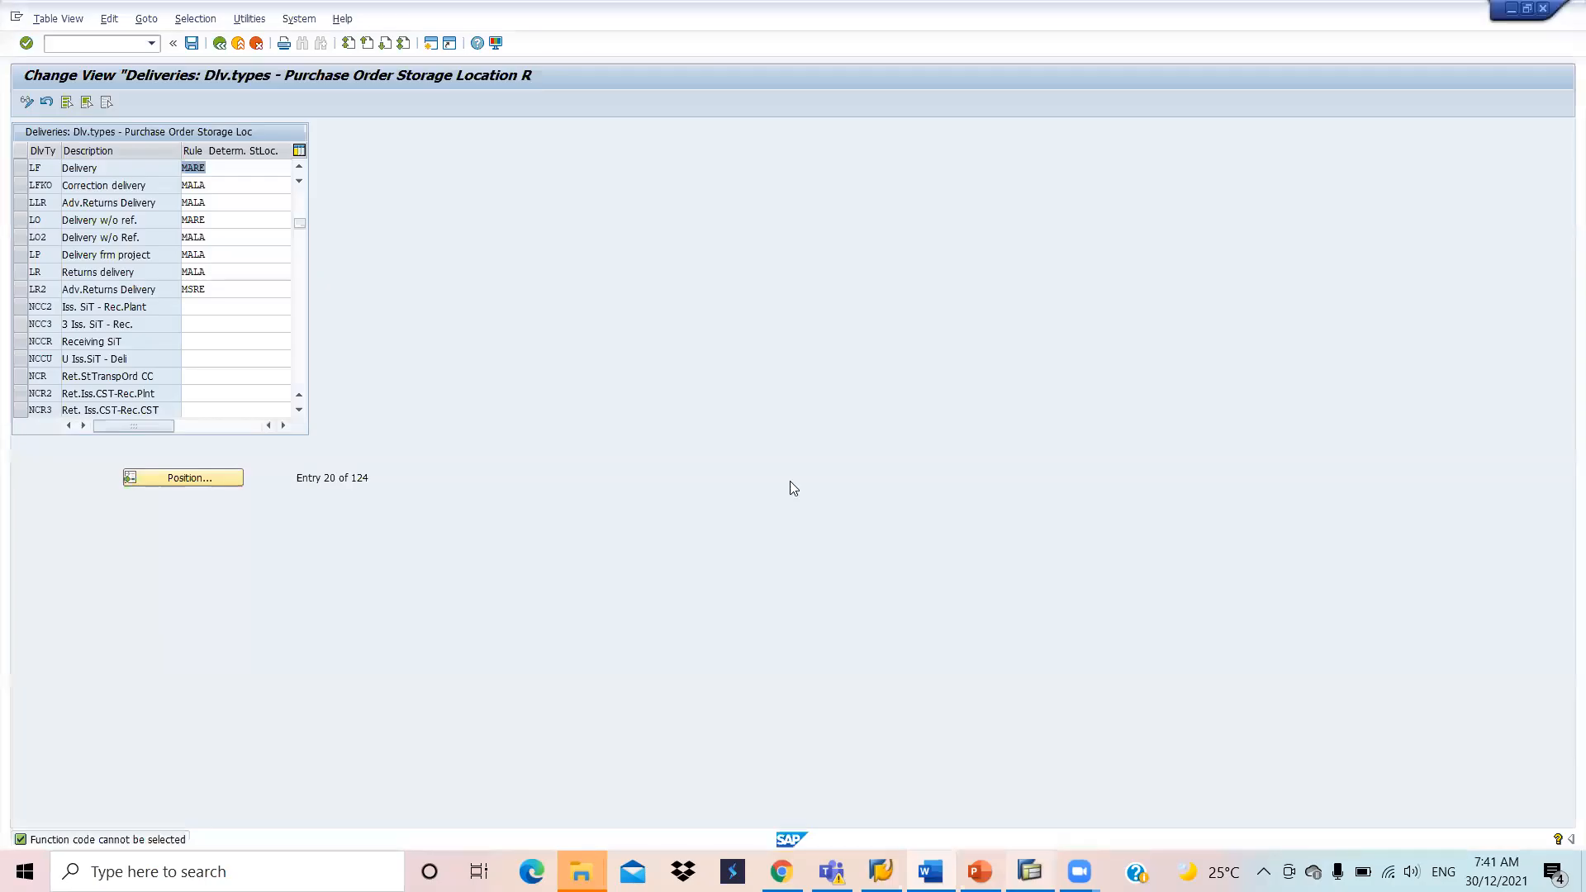
click(219, 44)
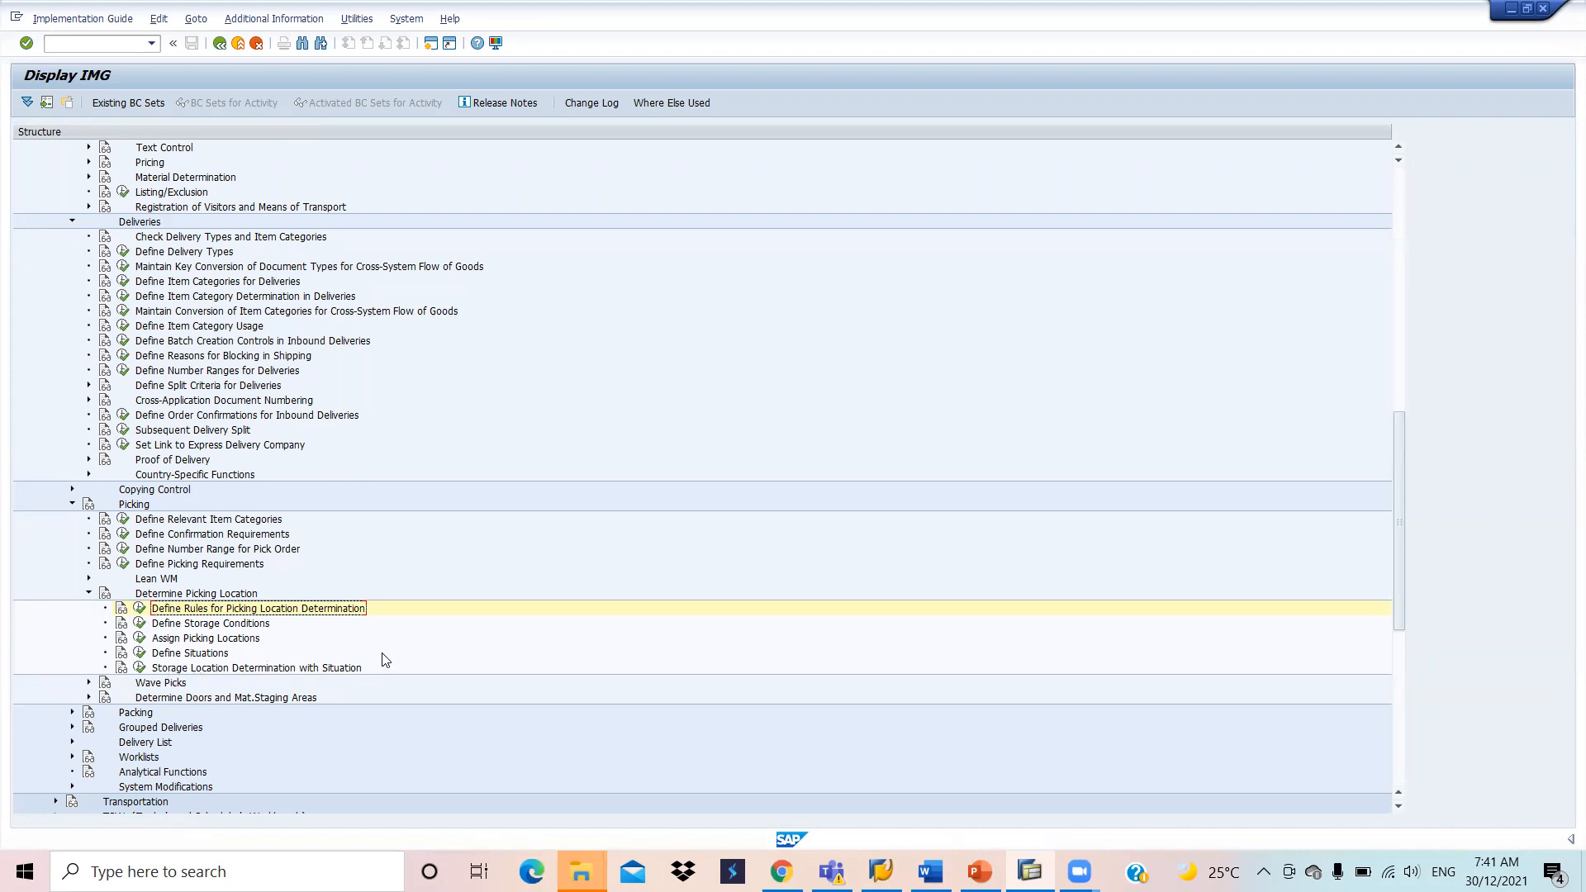
Step: Compare the MALA, RETA and MARE rules in the Word notes with the Determine Picking Location activities, ending in the SAP IMG
click(930, 872)
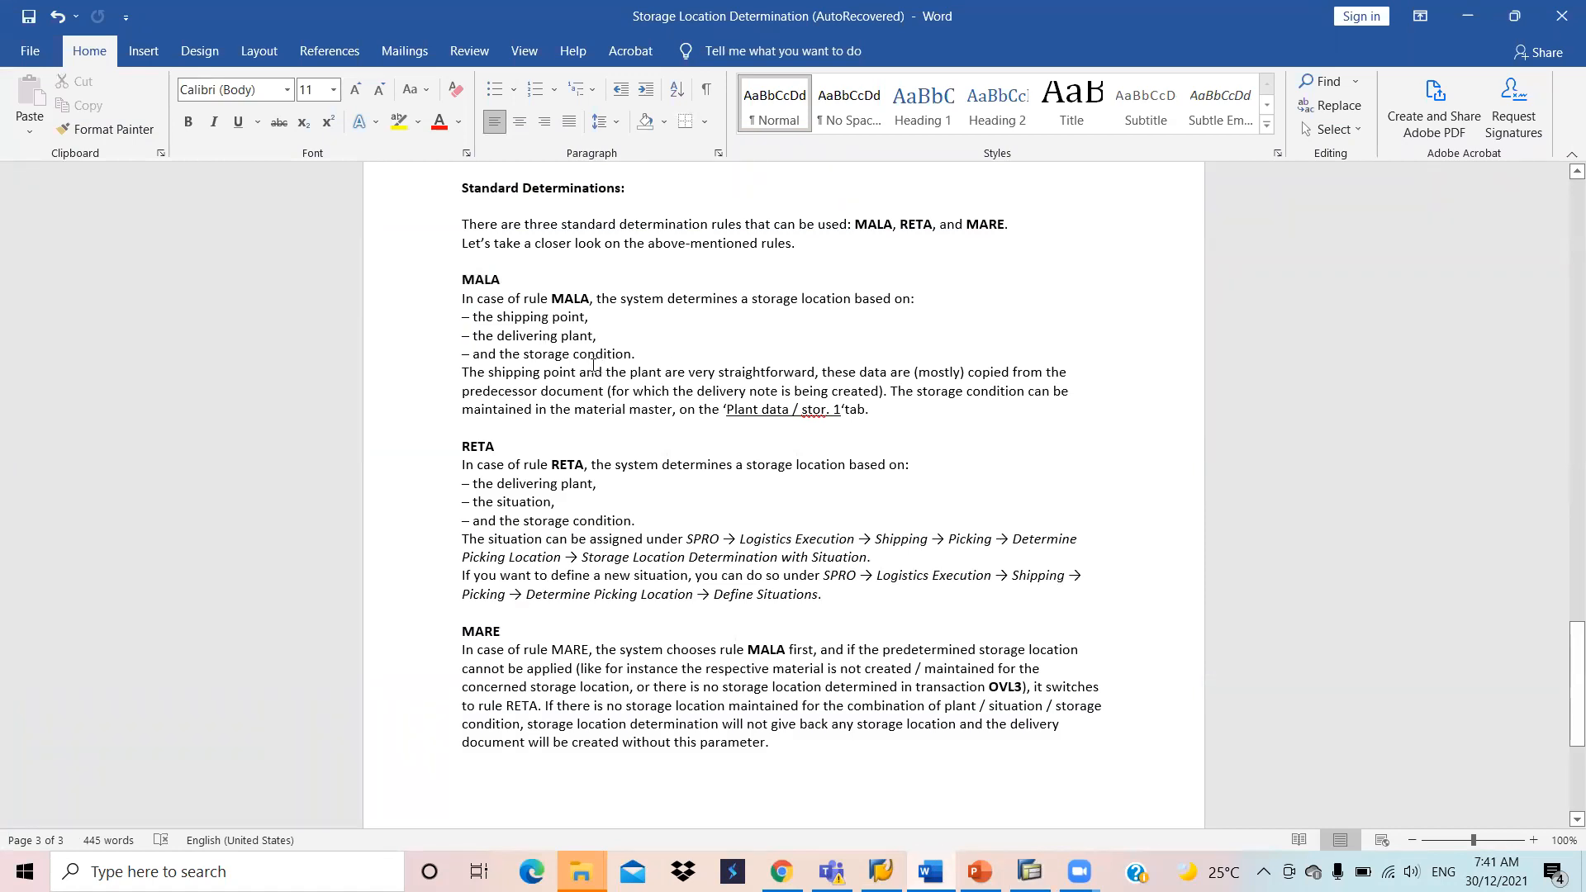
click(442, 446)
key(alt+Tab)
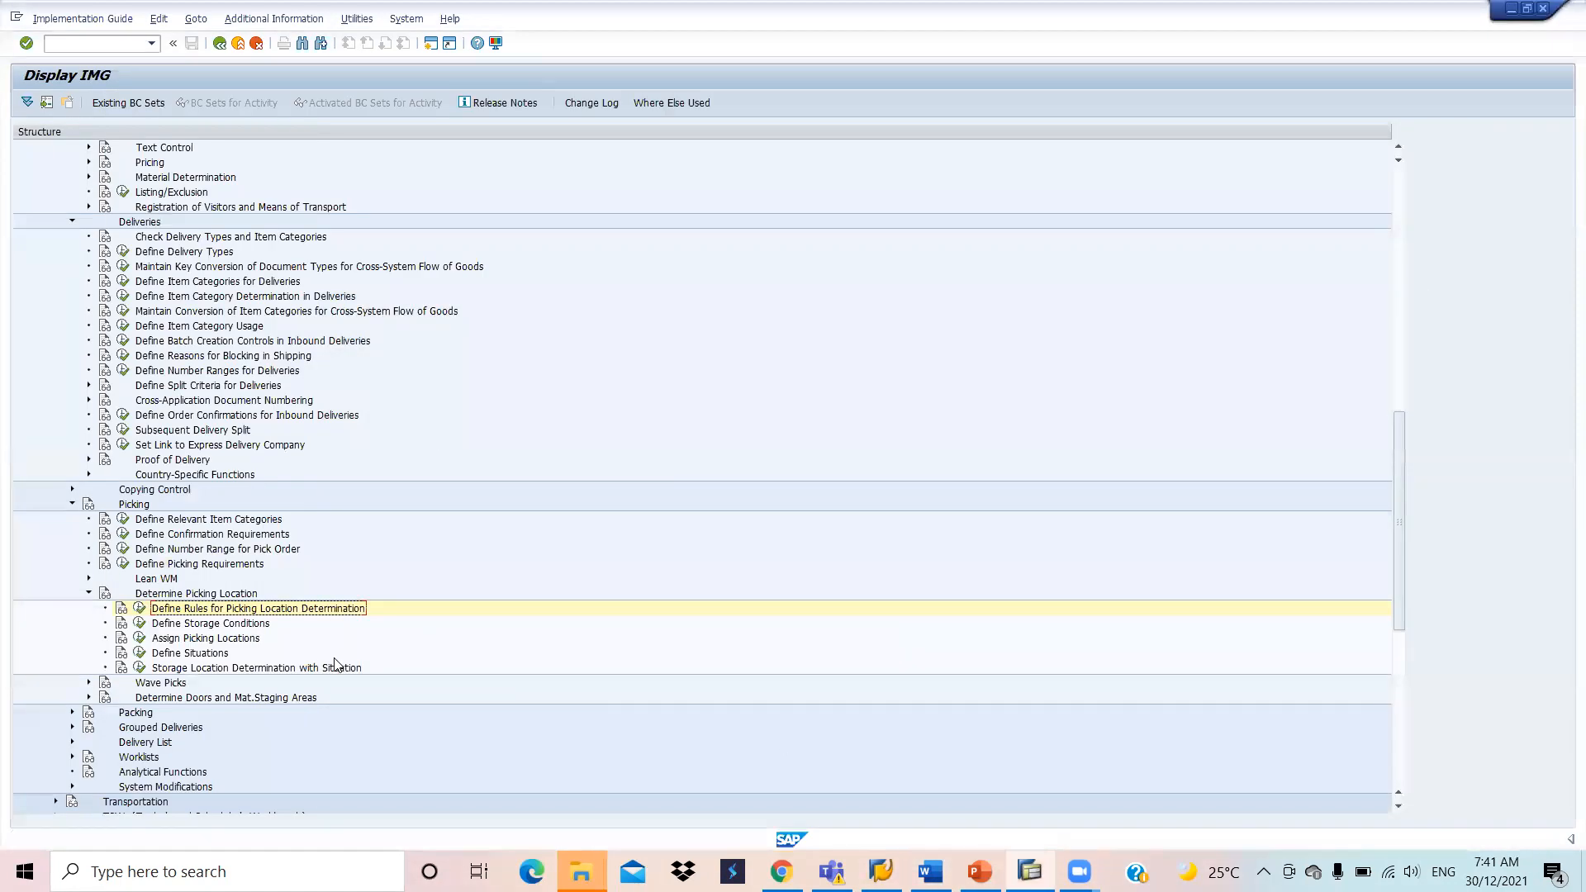
key(alt+Tab)
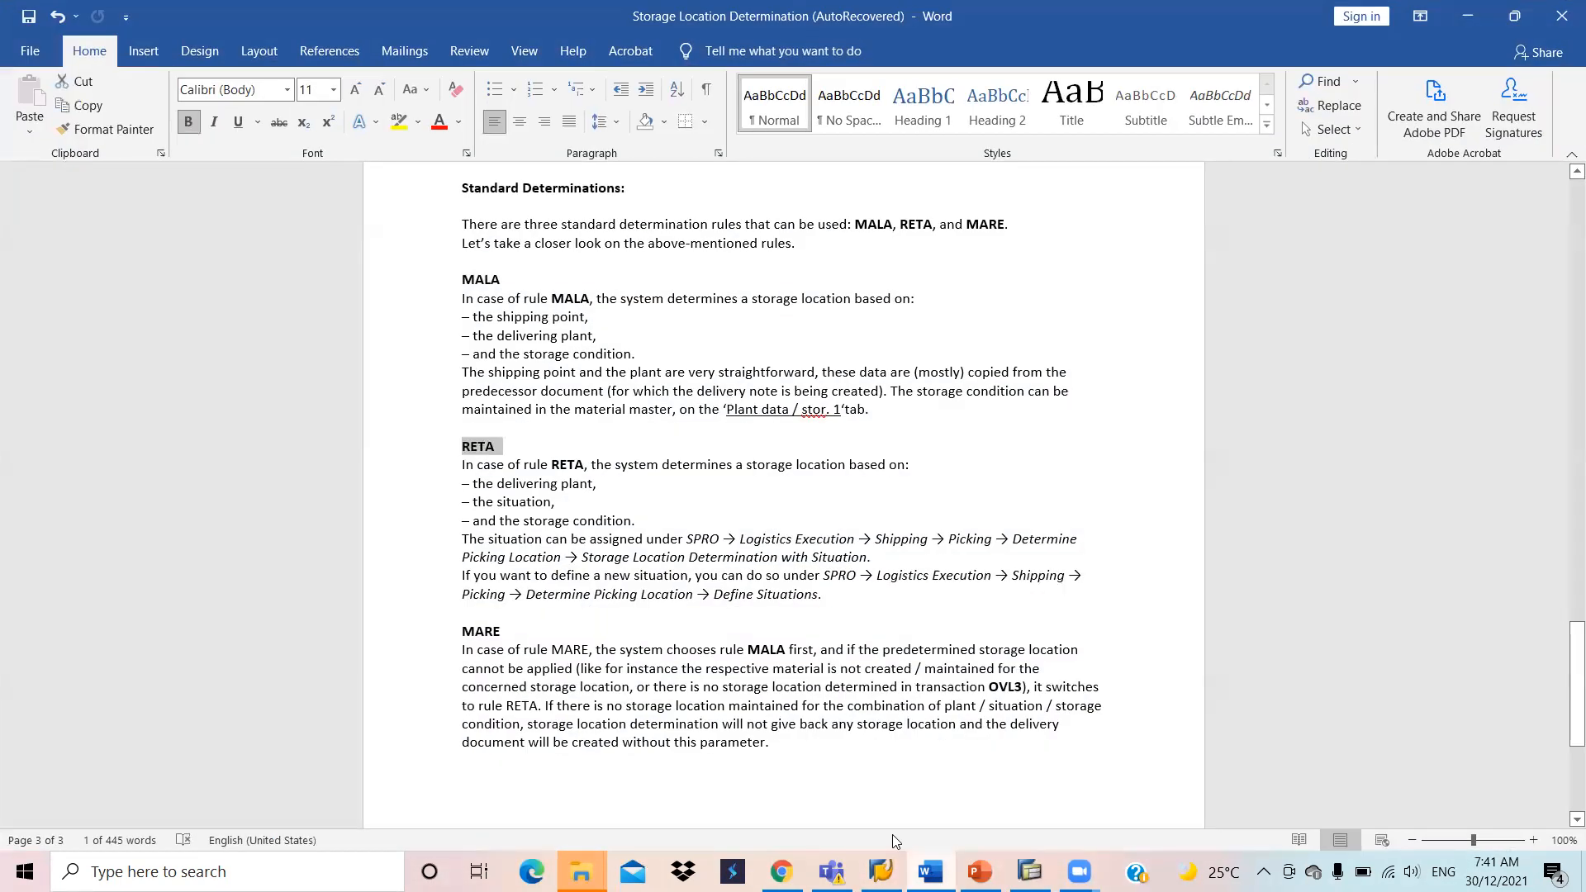
double_click(487, 633)
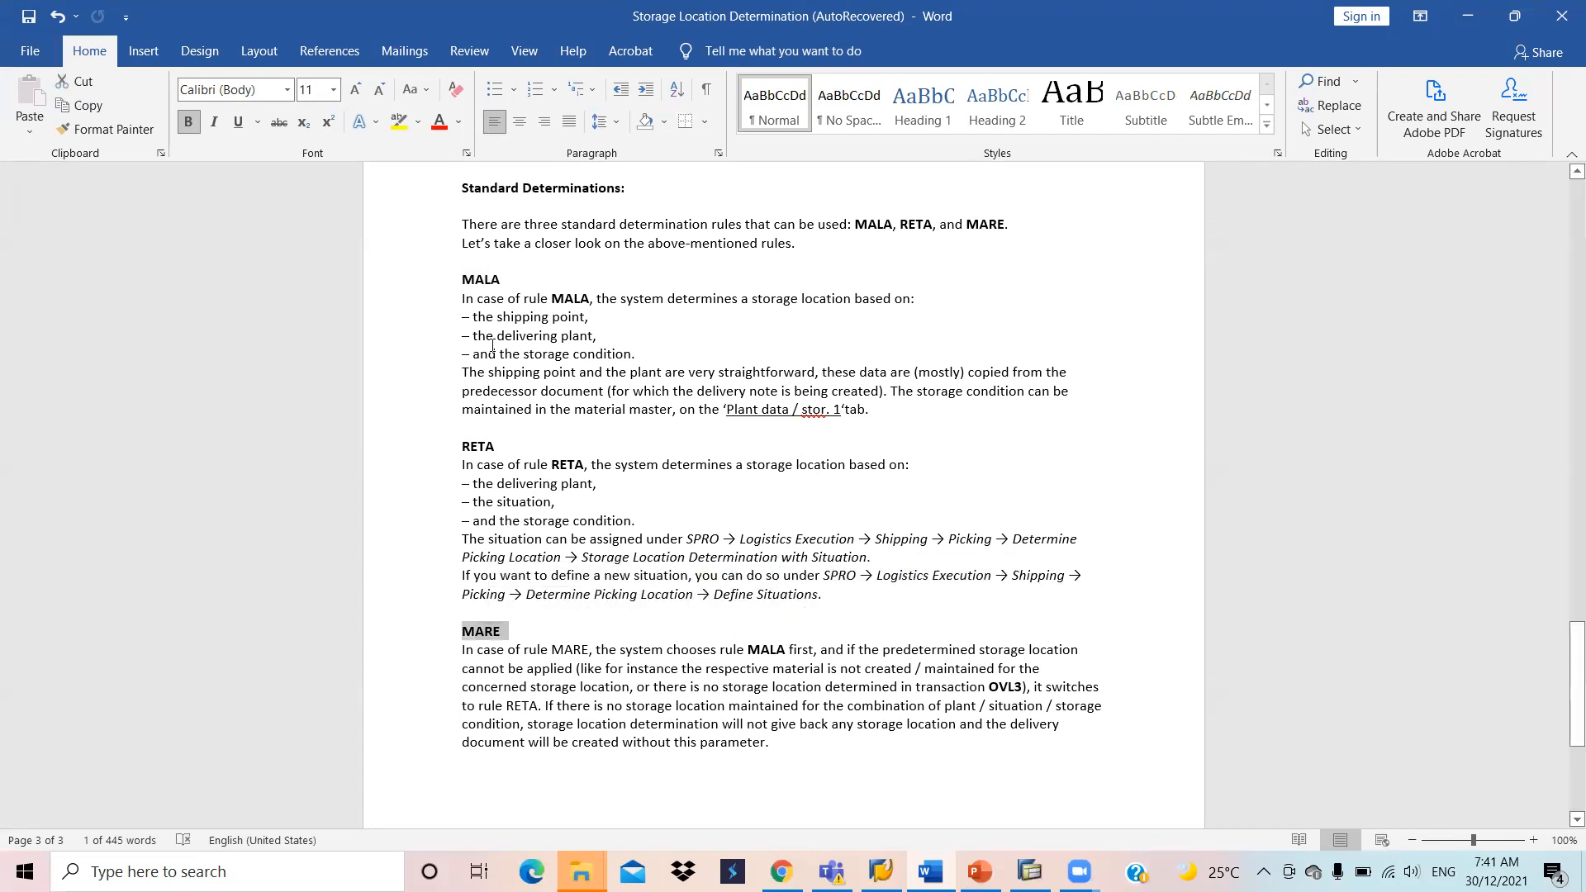
double_click(483, 279)
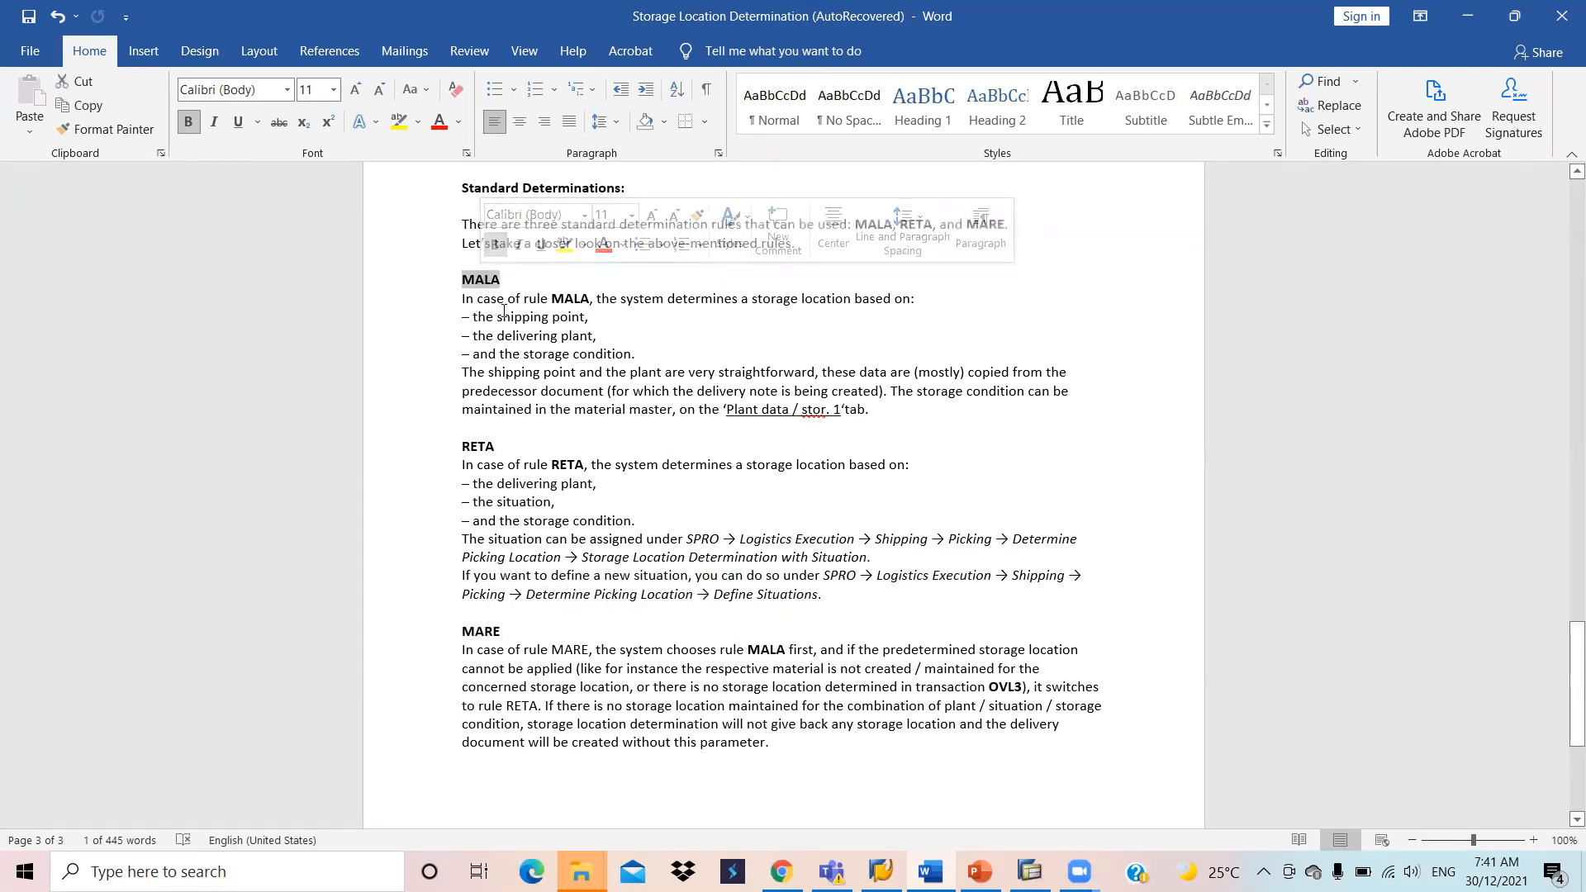
drag(652, 354, 469, 319)
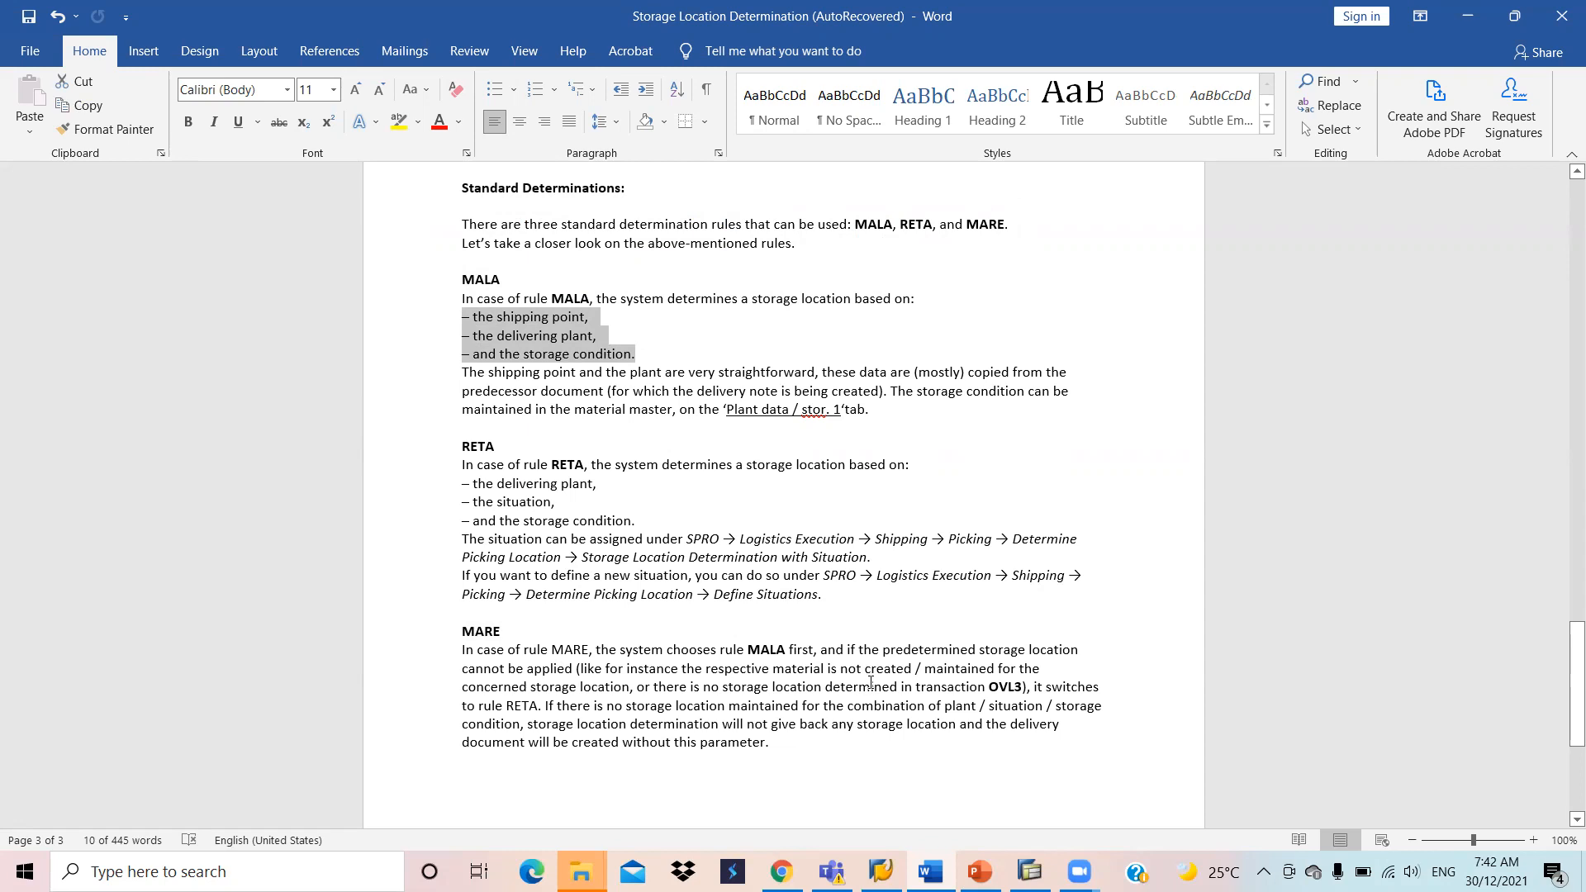
drag(873, 612, 461, 464)
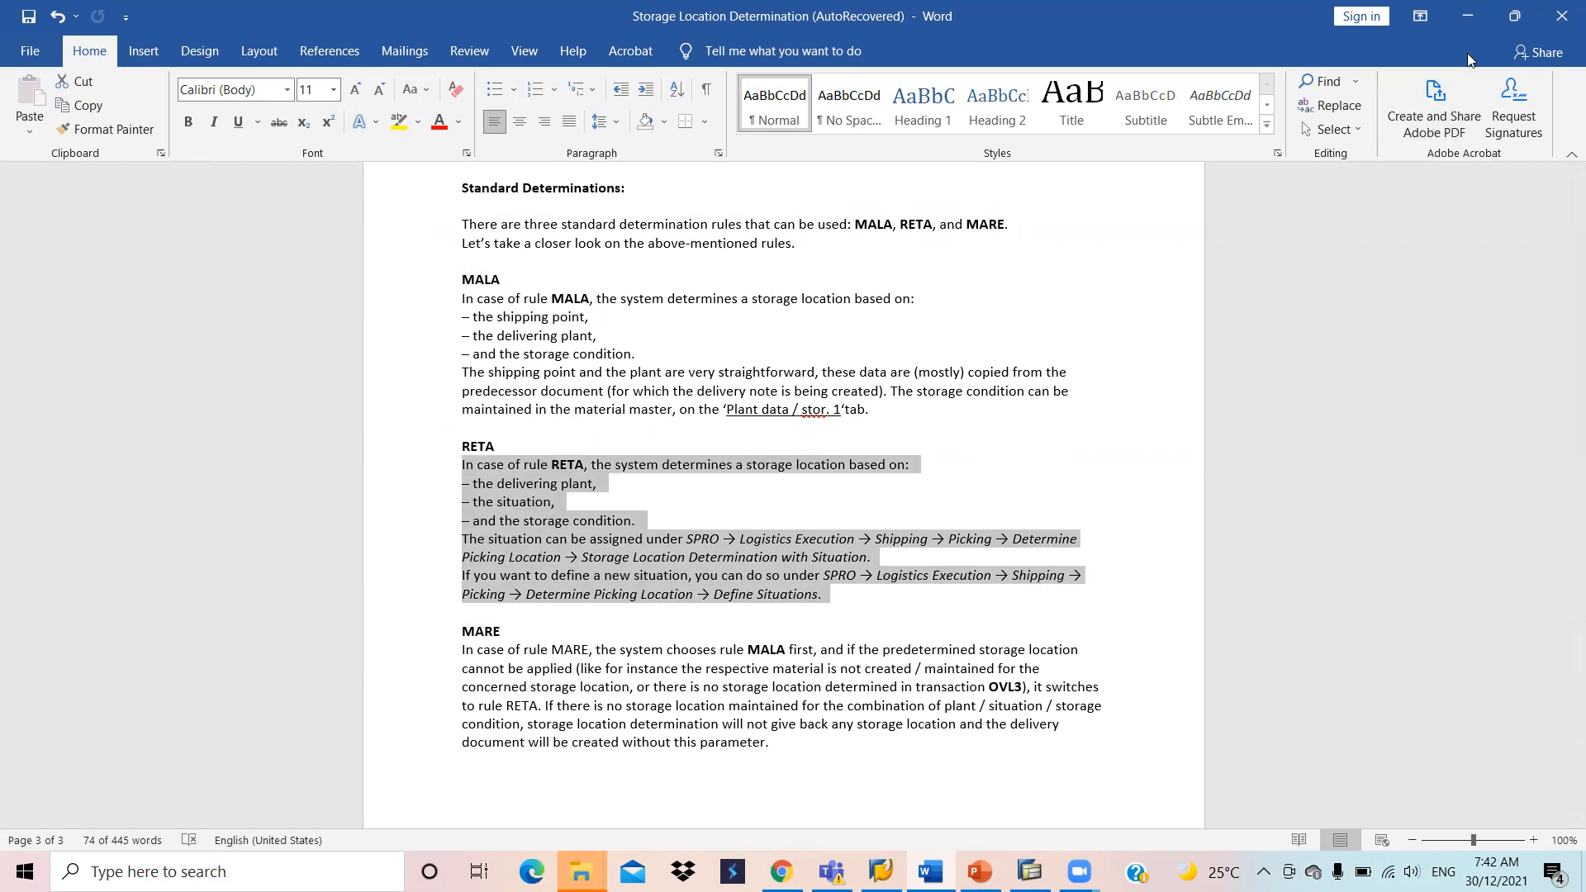
click(1030, 872)
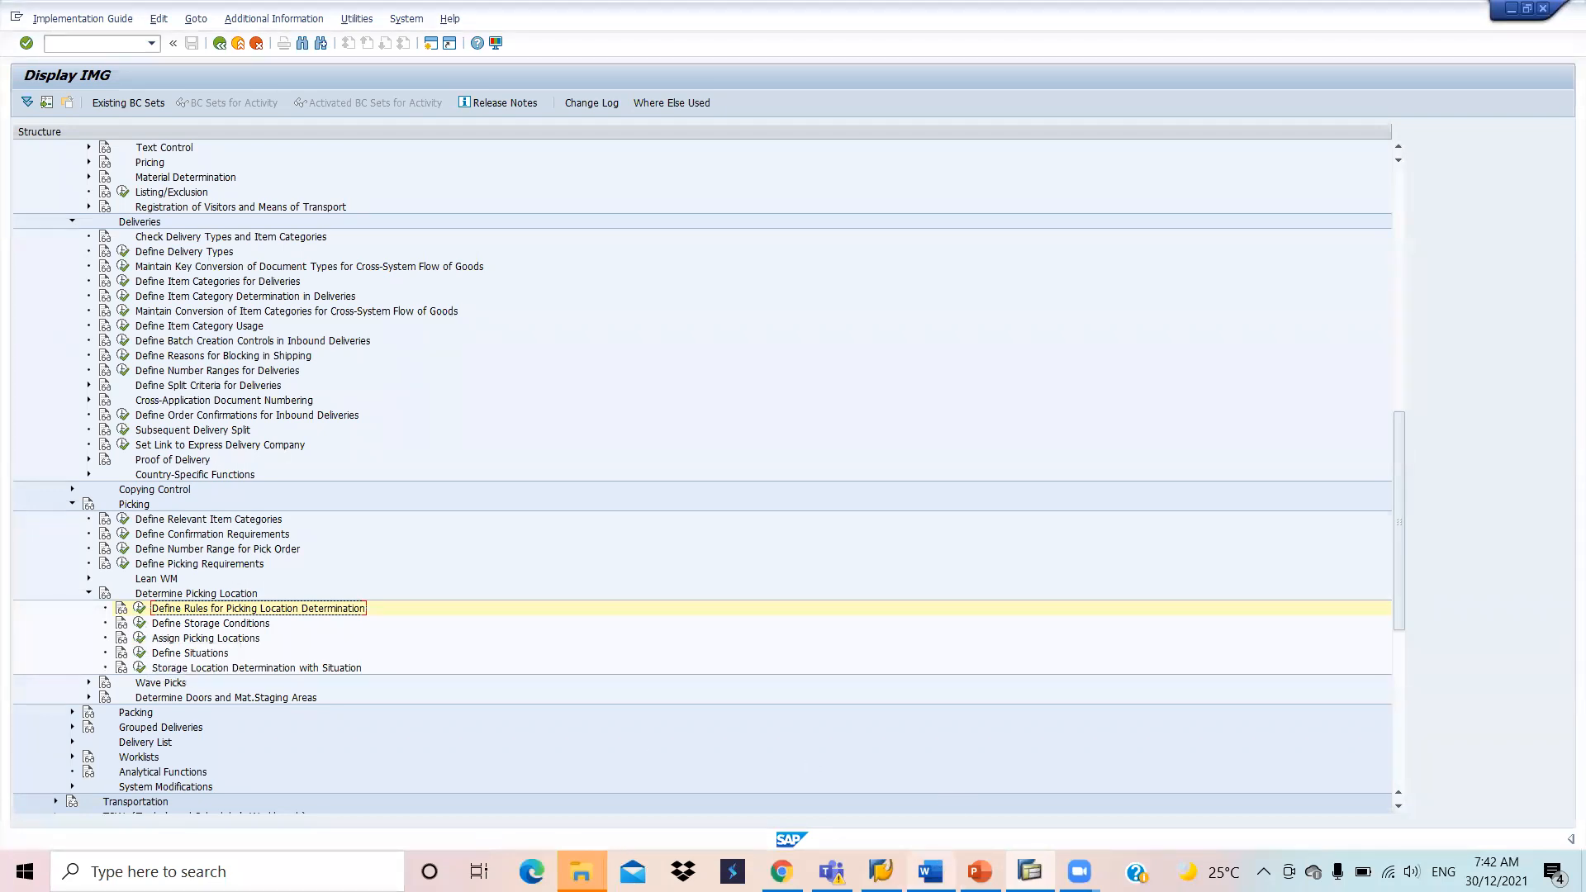
Step: Review the three steps of storage location determination in the Word notes, focusing on the picking rule step, and return to the SAP IMG
click(931, 871)
scroll(799, 584, up, 20)
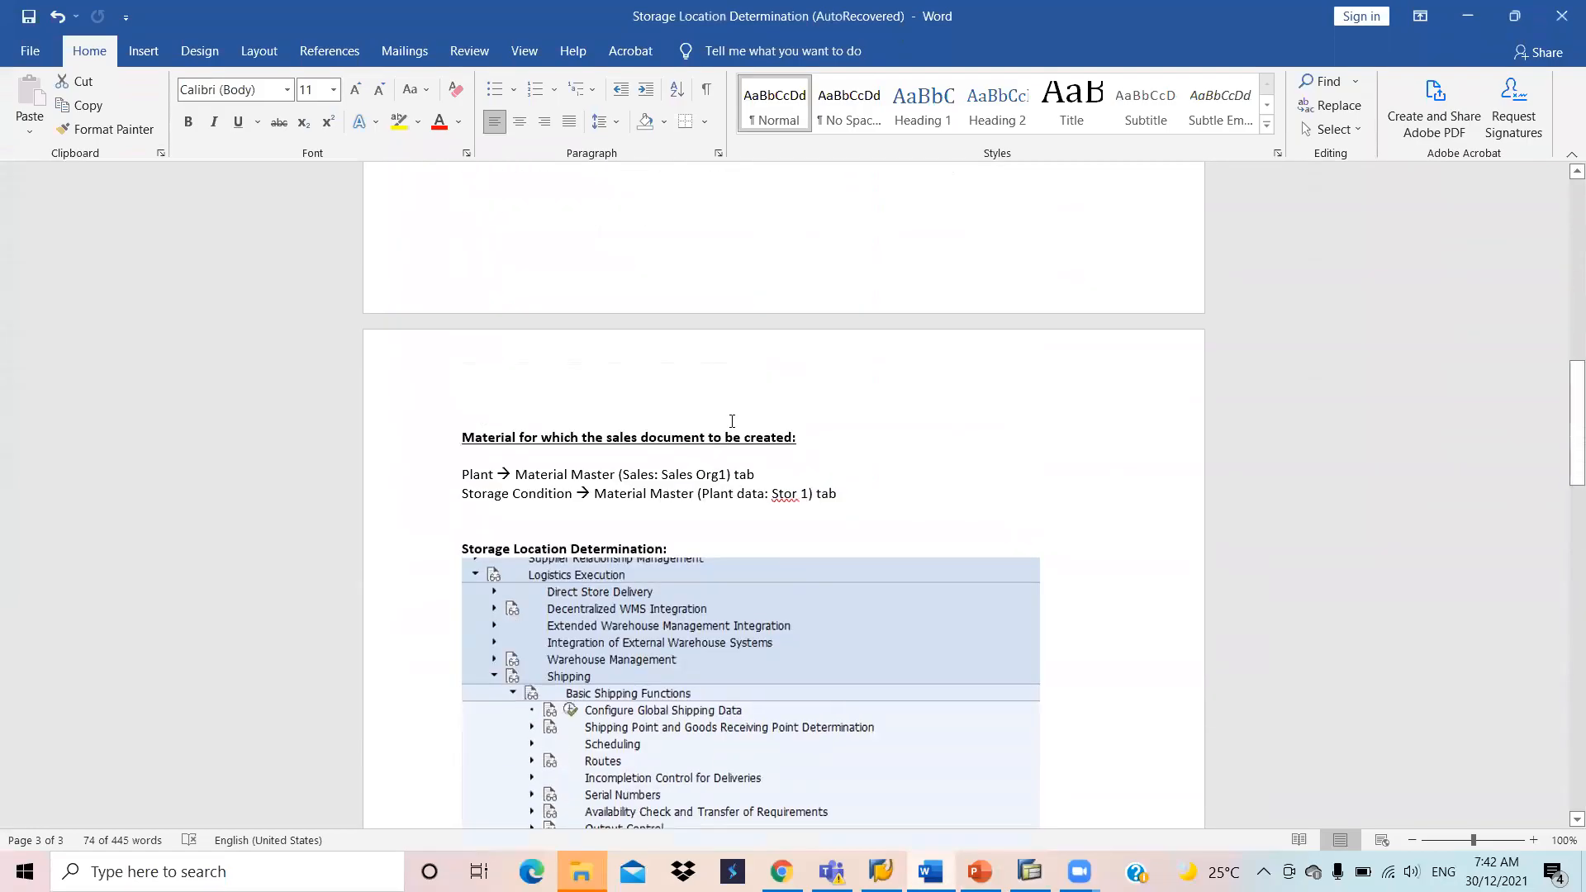
scroll(731, 421, up, 1)
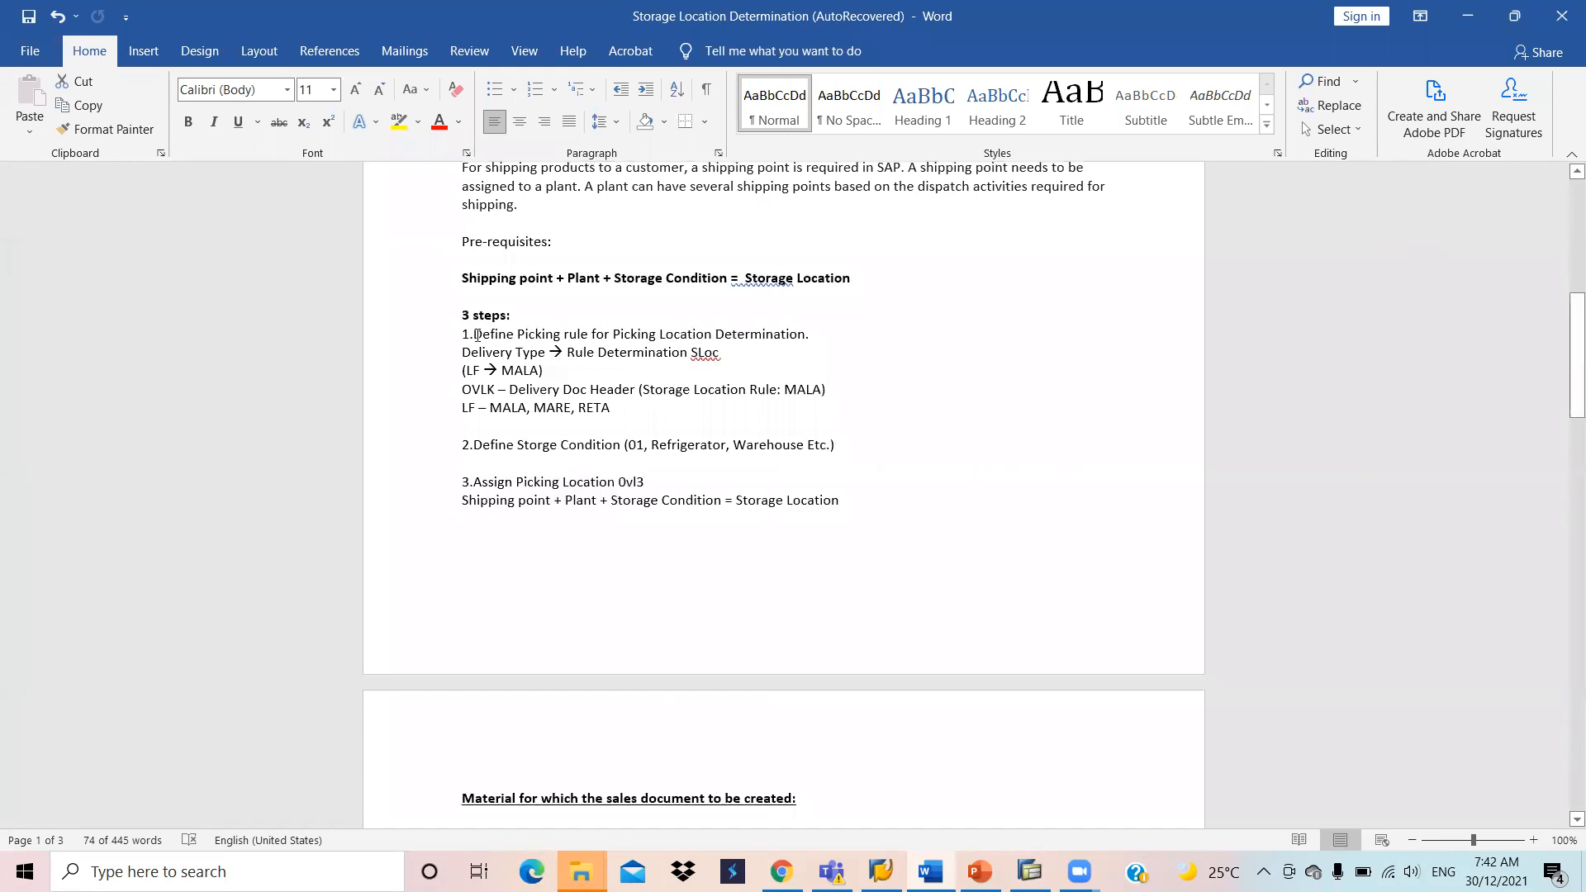
drag(543, 322, 436, 309)
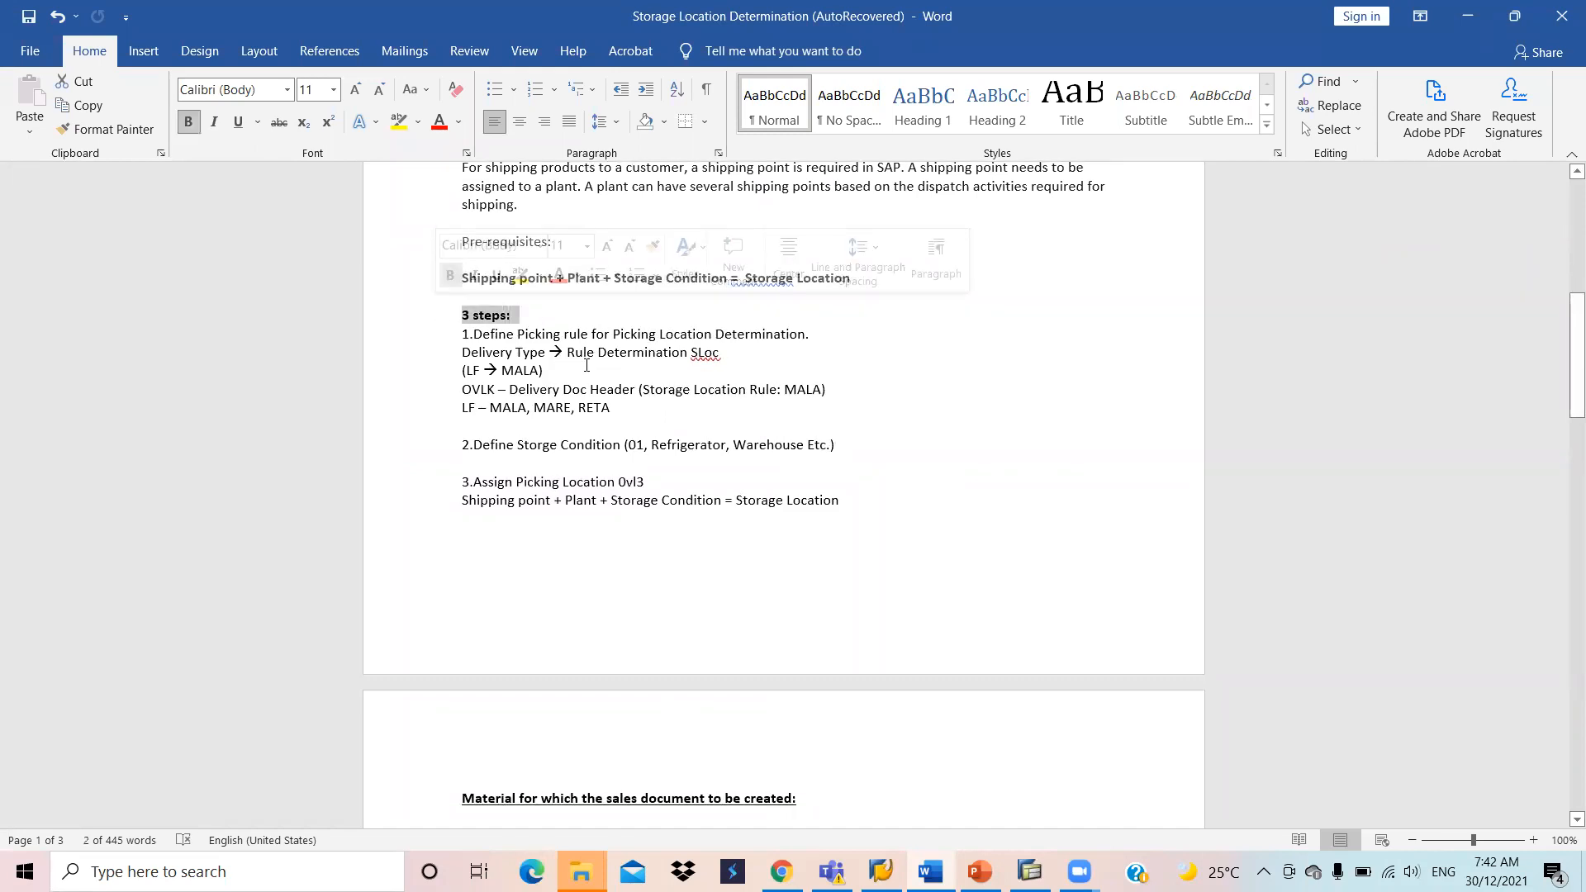
drag(549, 370, 459, 335)
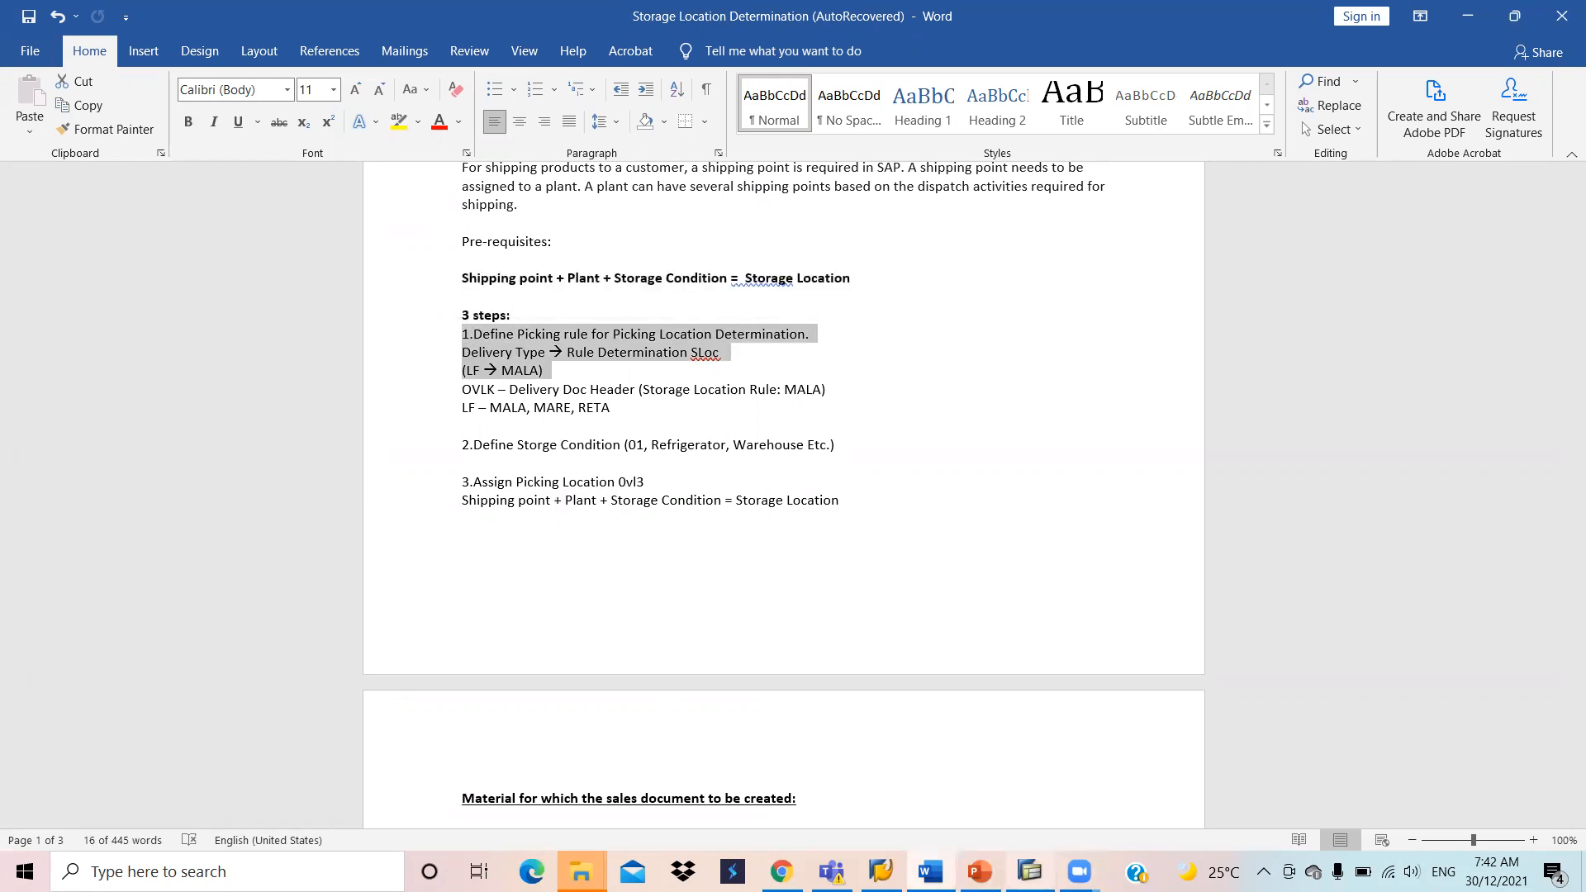
click(1030, 871)
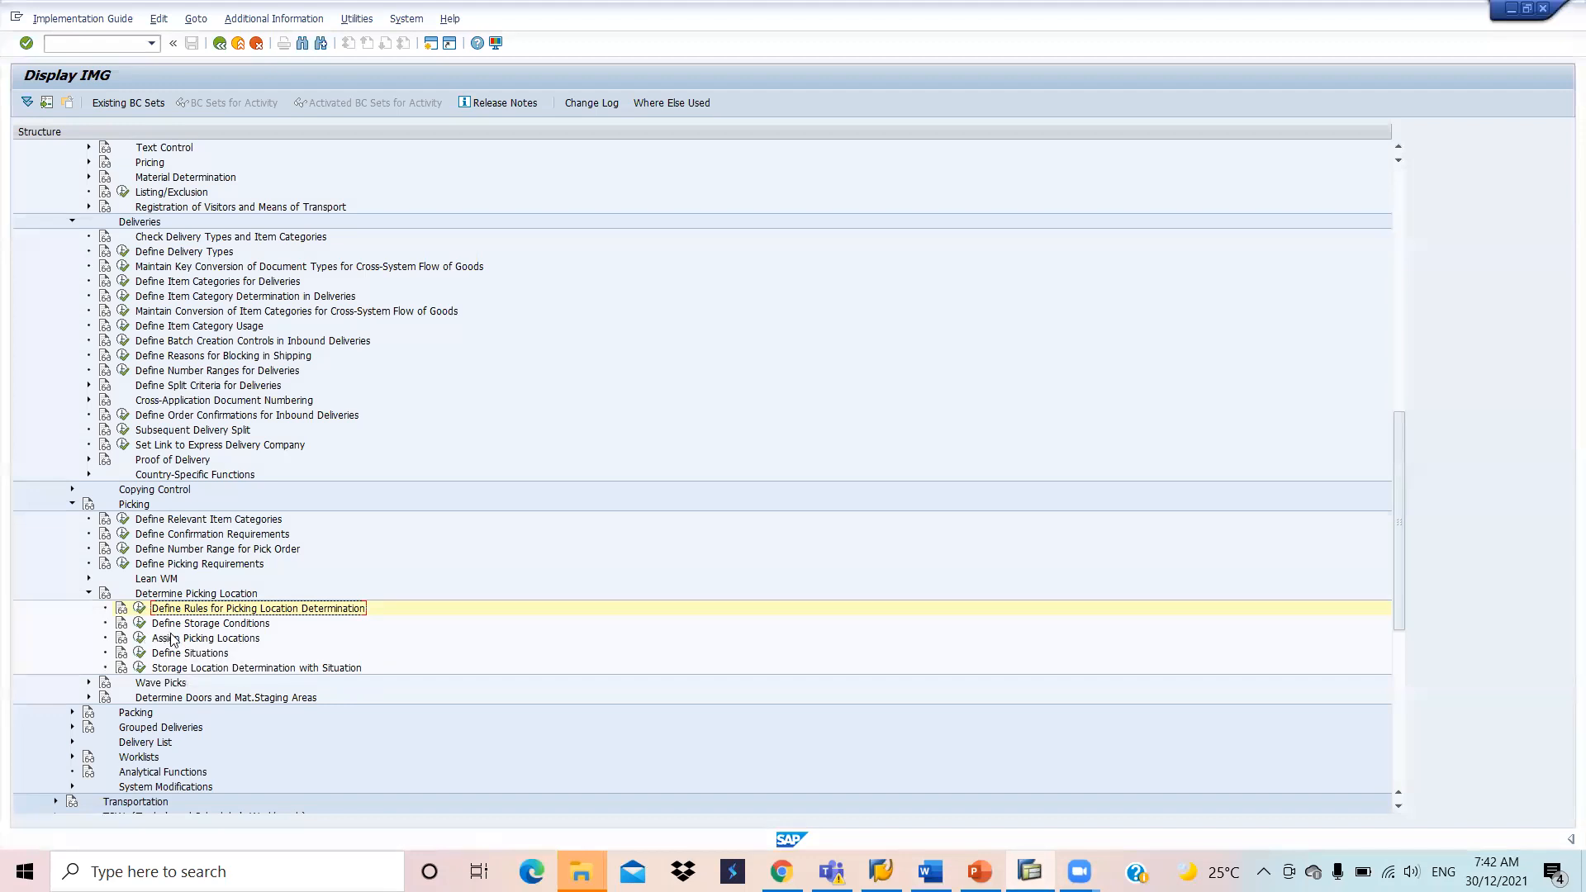
Step: Examine the existing storage conditions in Define Storage Conditions under Determine Picking Location and return to the IMG structure
click(140, 624)
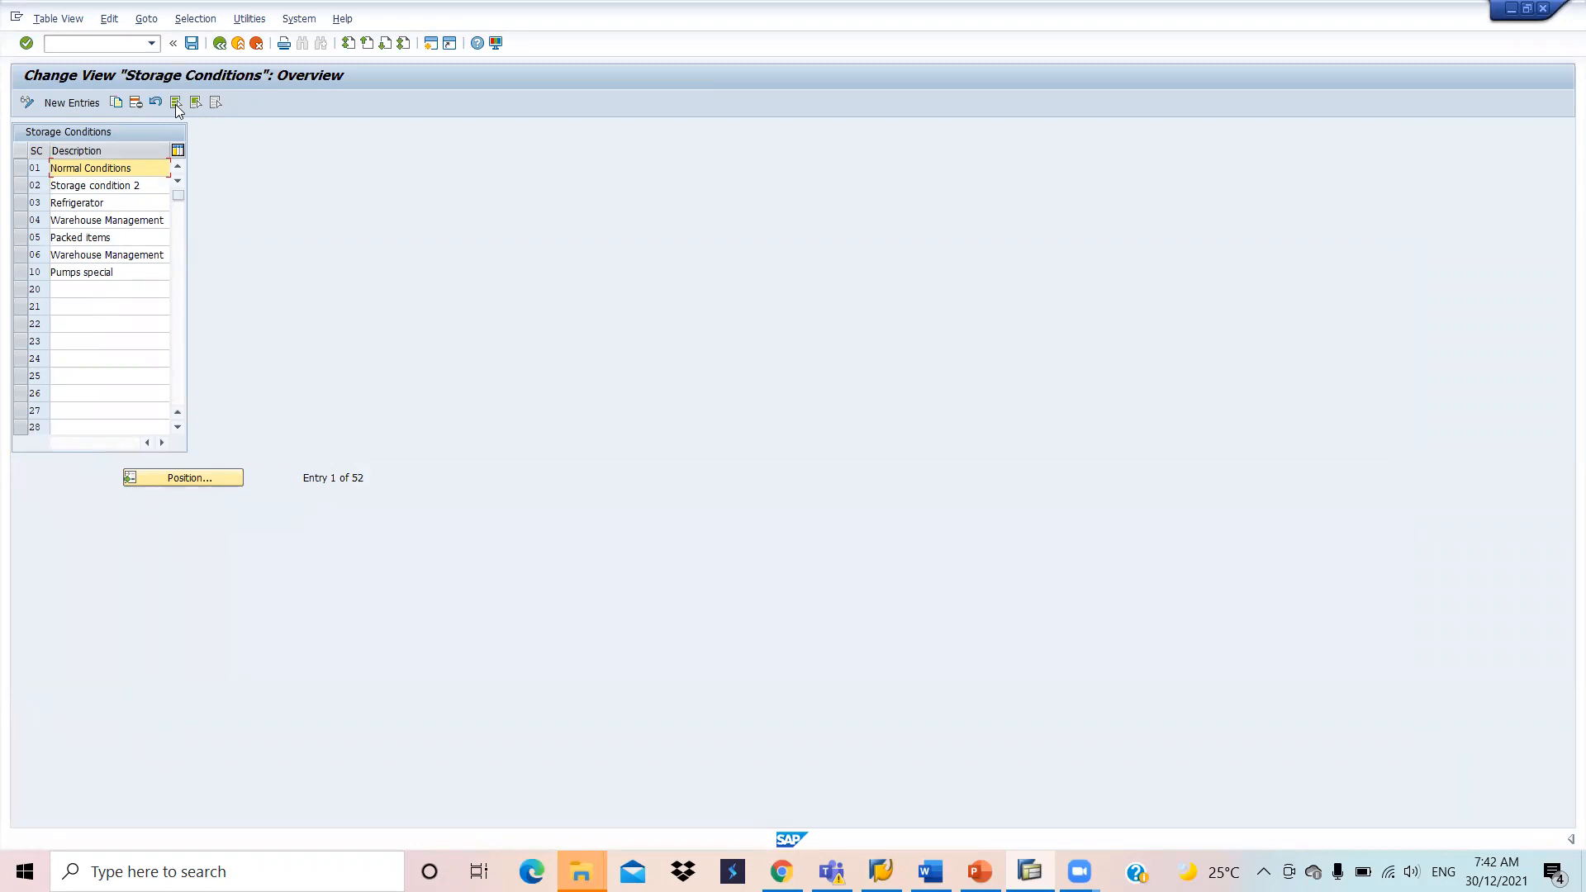
click(220, 45)
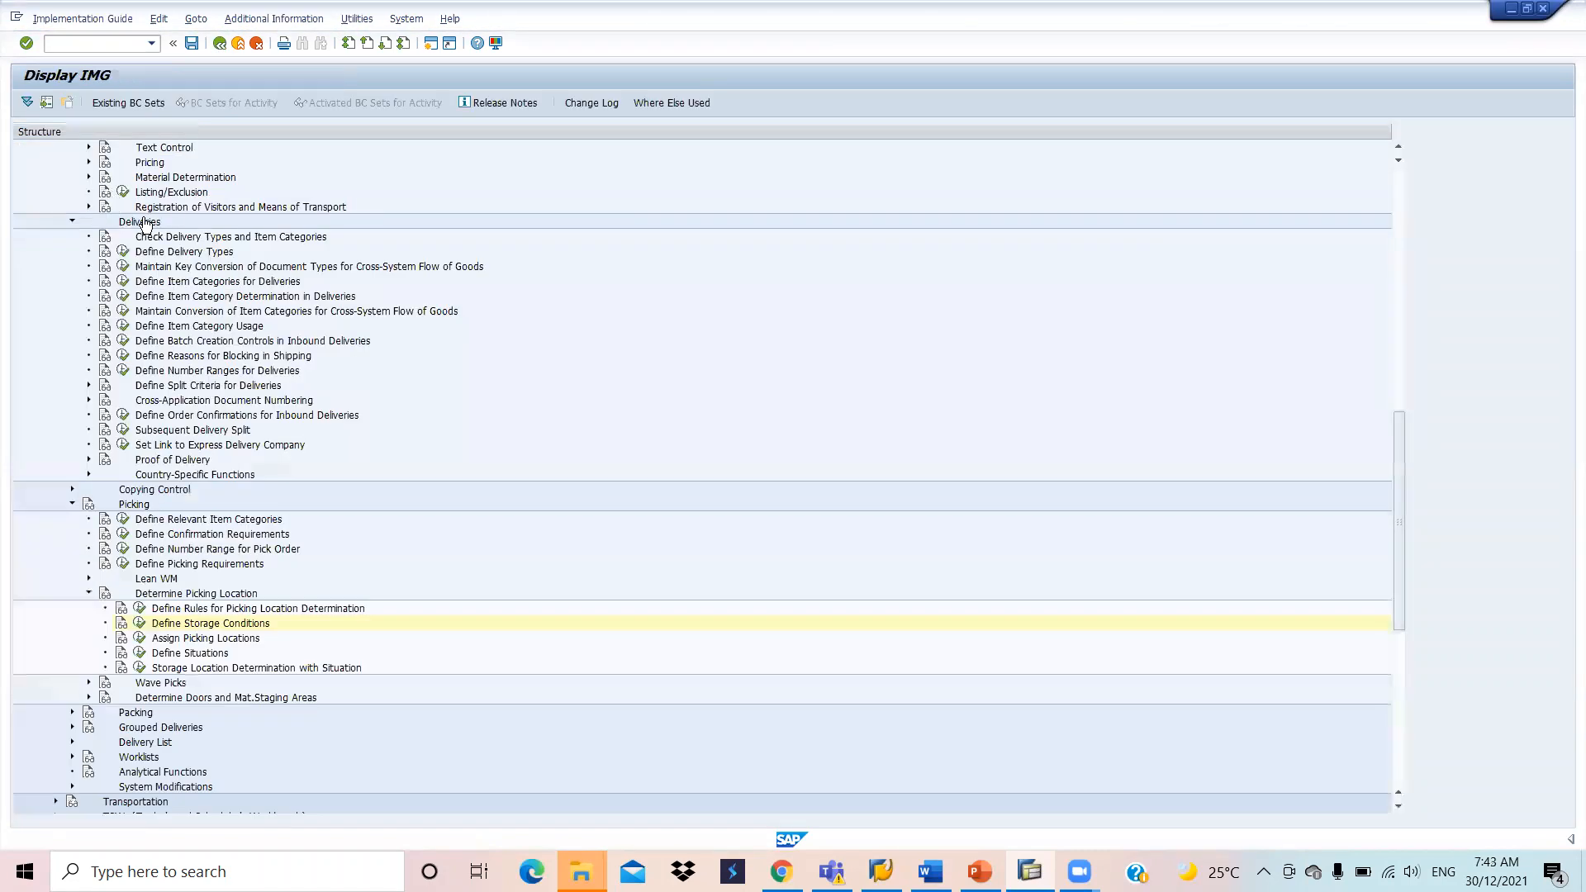
click(139, 625)
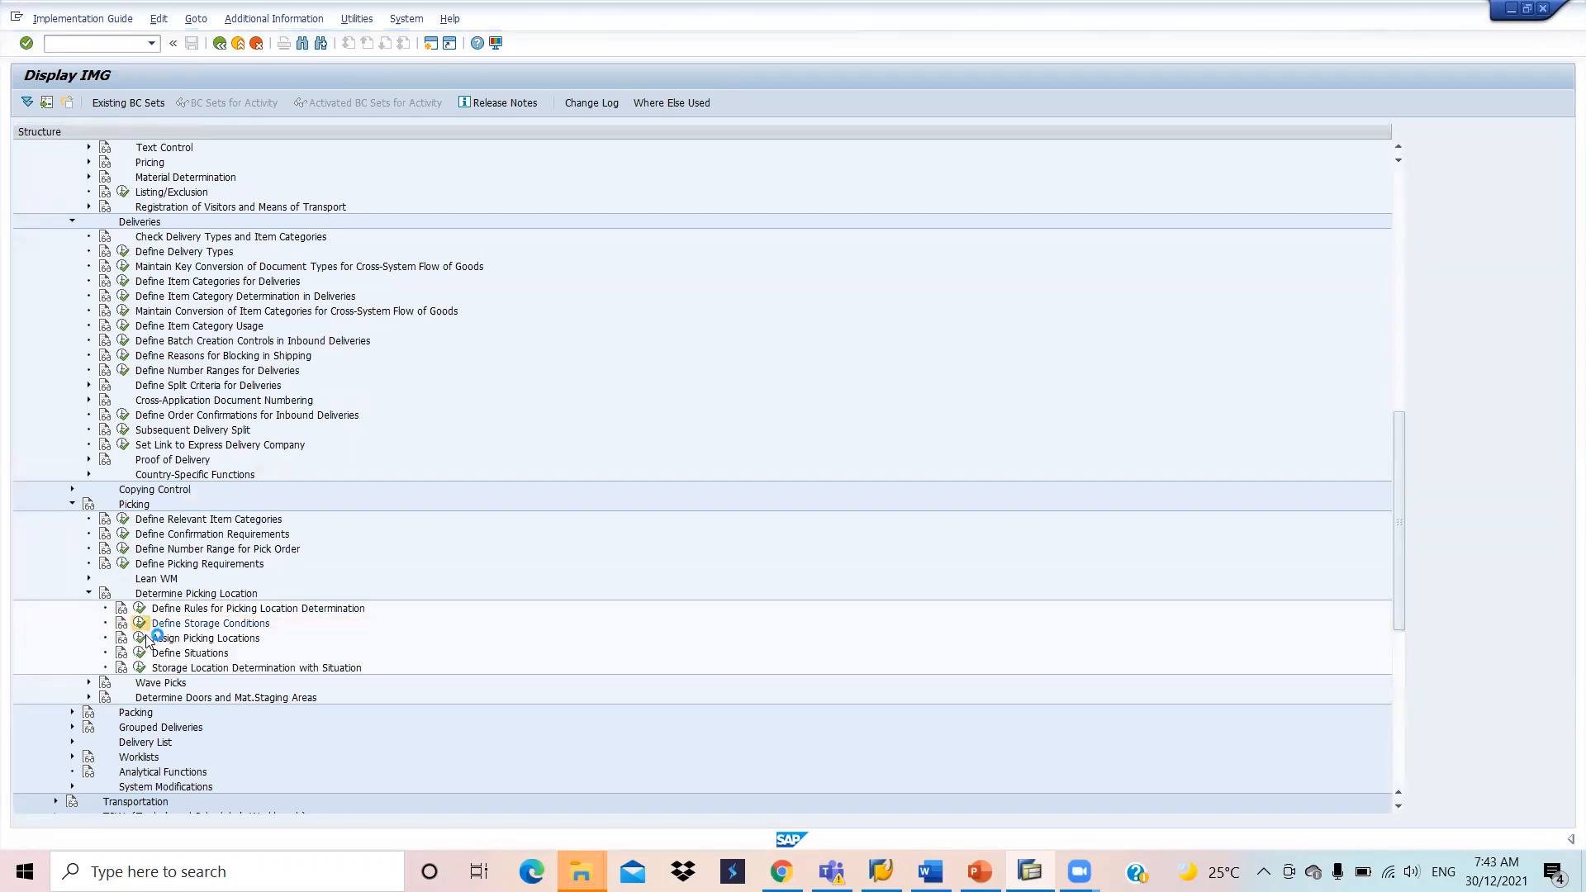
click(219, 43)
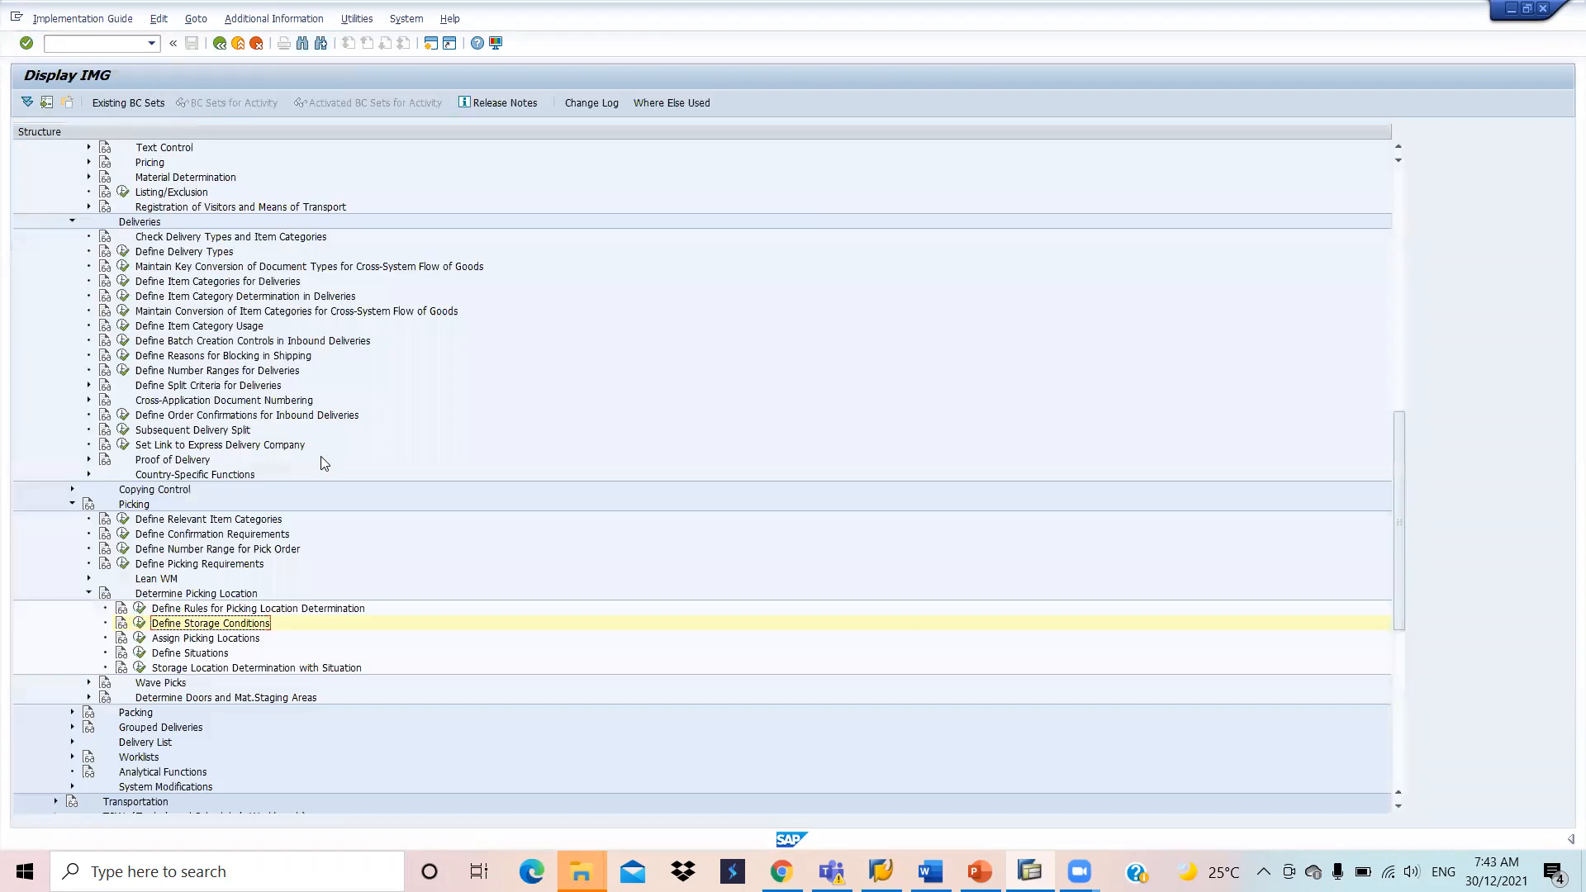
Step: Assign storage location JBSL to shipping point JBST, plant JBP1 and storage condition 01 in Assign Picking Locations, and save it to the customizing request
click(138, 639)
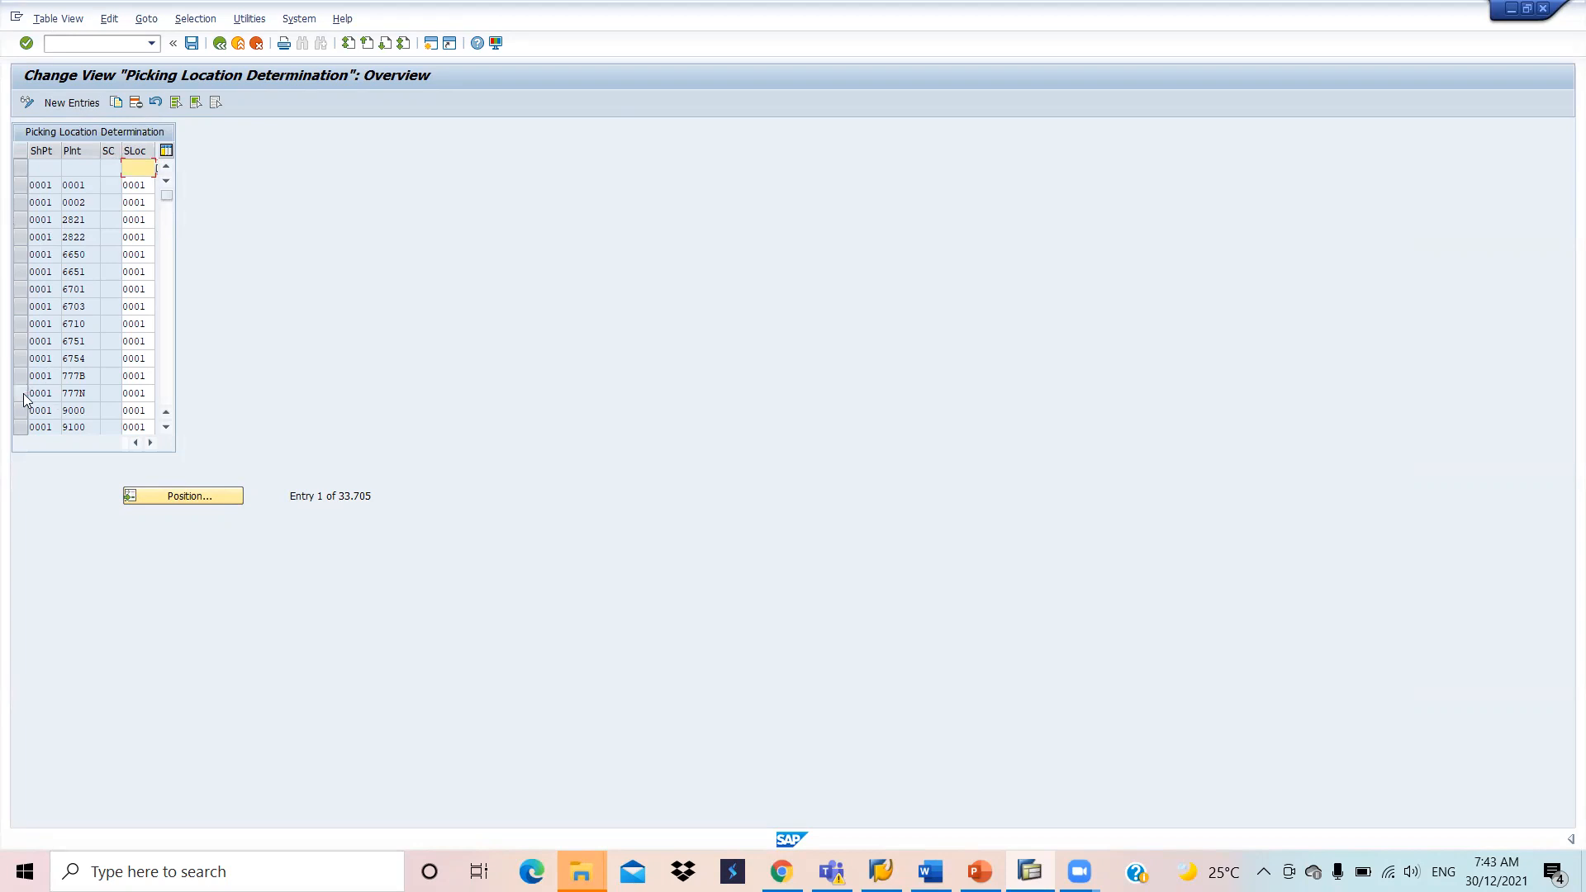
click(62, 102)
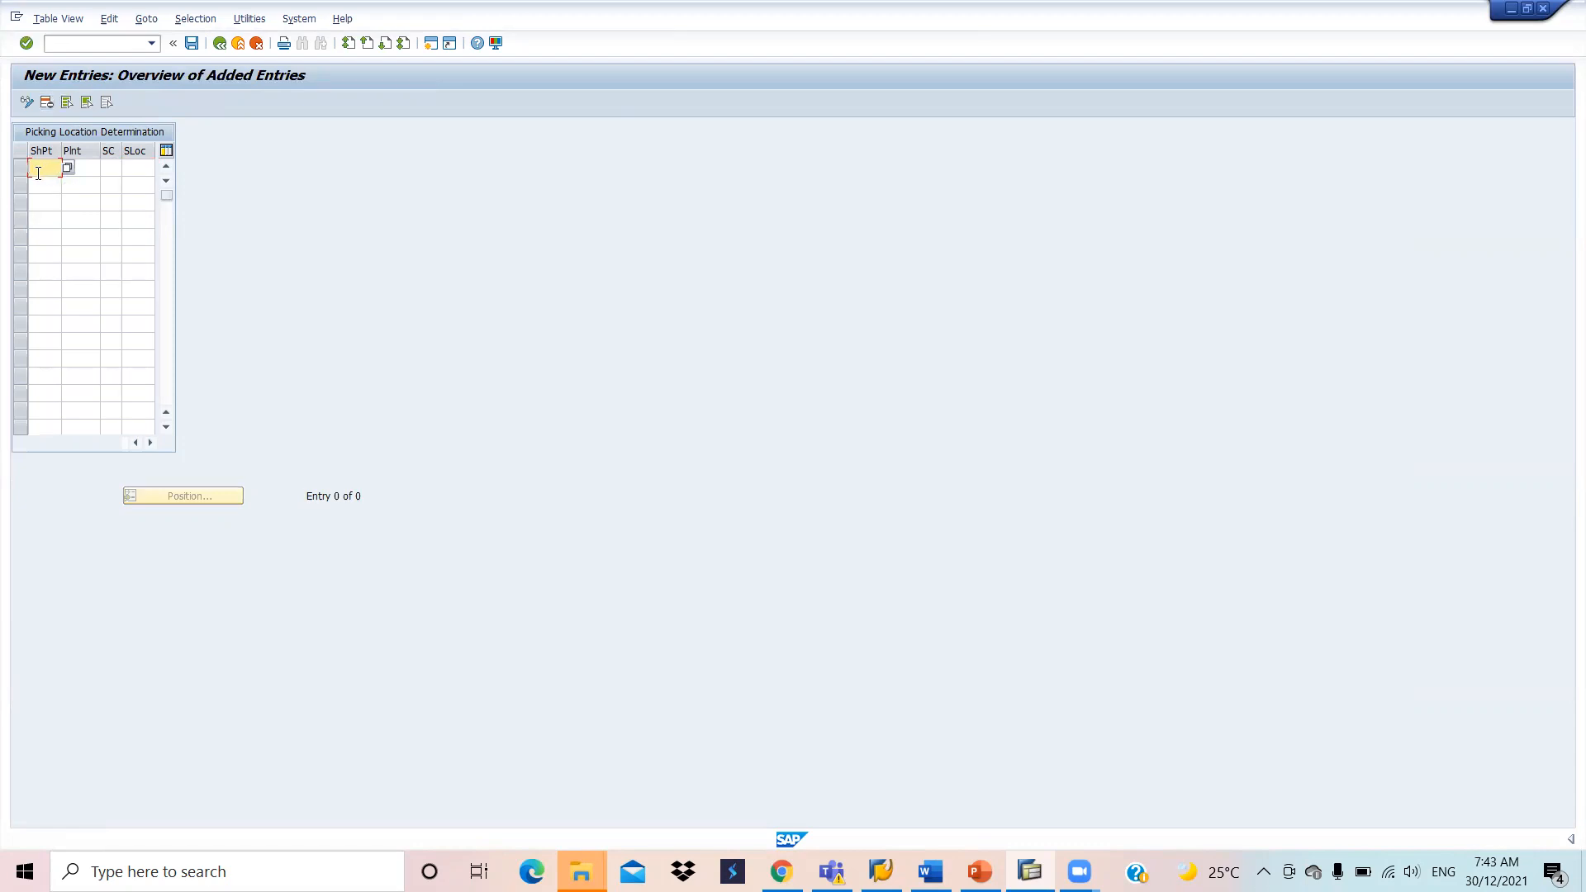
text(jrst)
key(Tab)
text(jbpl)
key(Tab)
key(Tab)
text(sl)
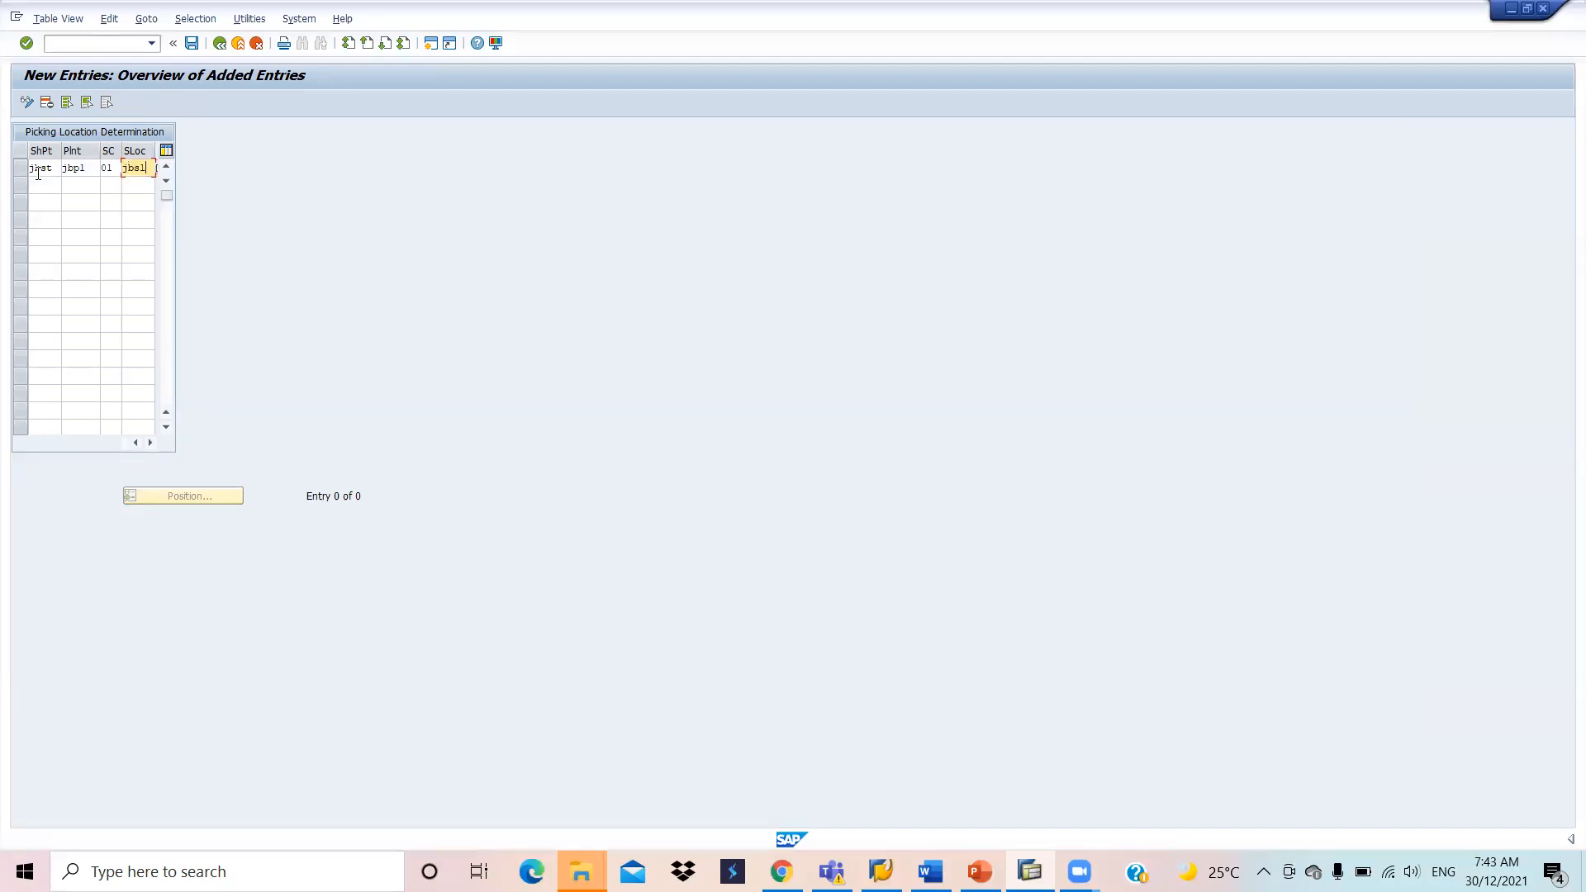
key(Return)
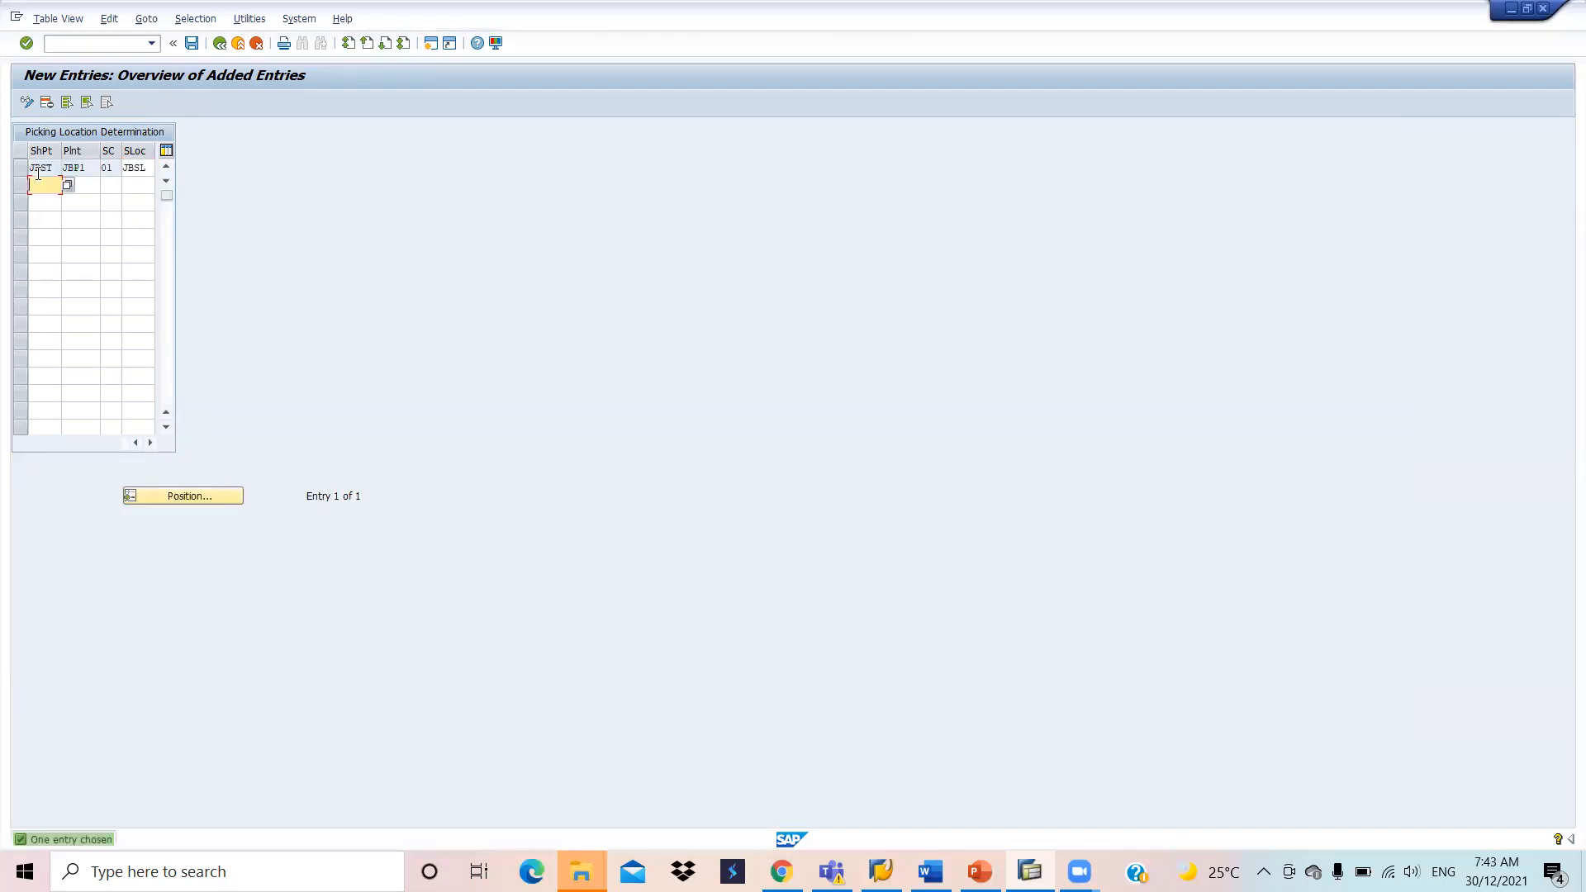
click(190, 44)
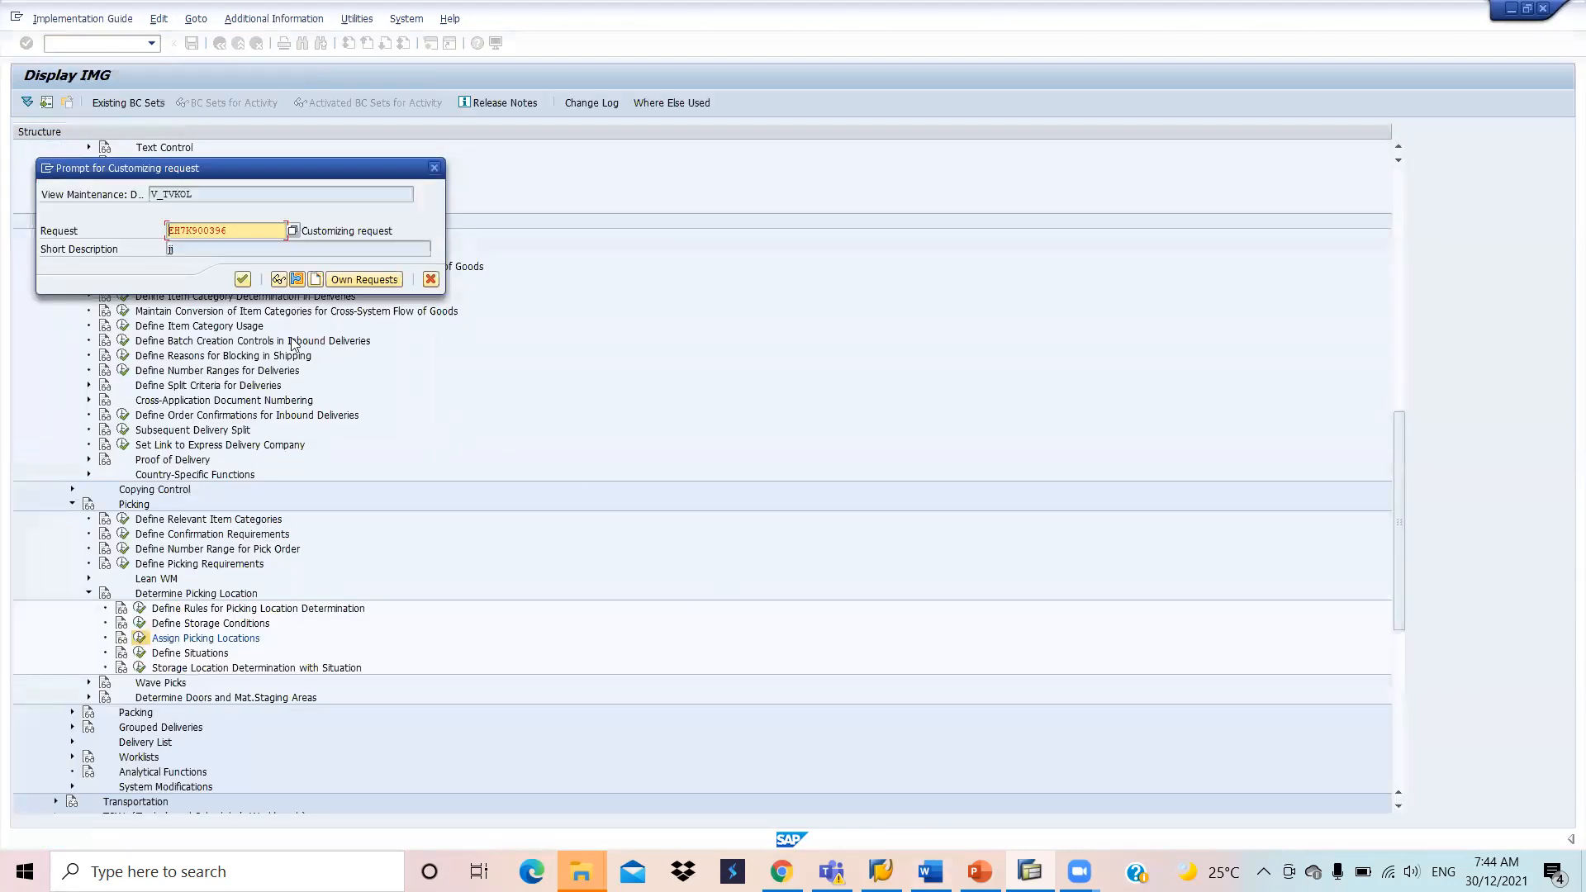
key(Return)
Step: Switch to the Word notes and review the Assign Picking Location formula of shipping point, plant and storage condition
click(931, 871)
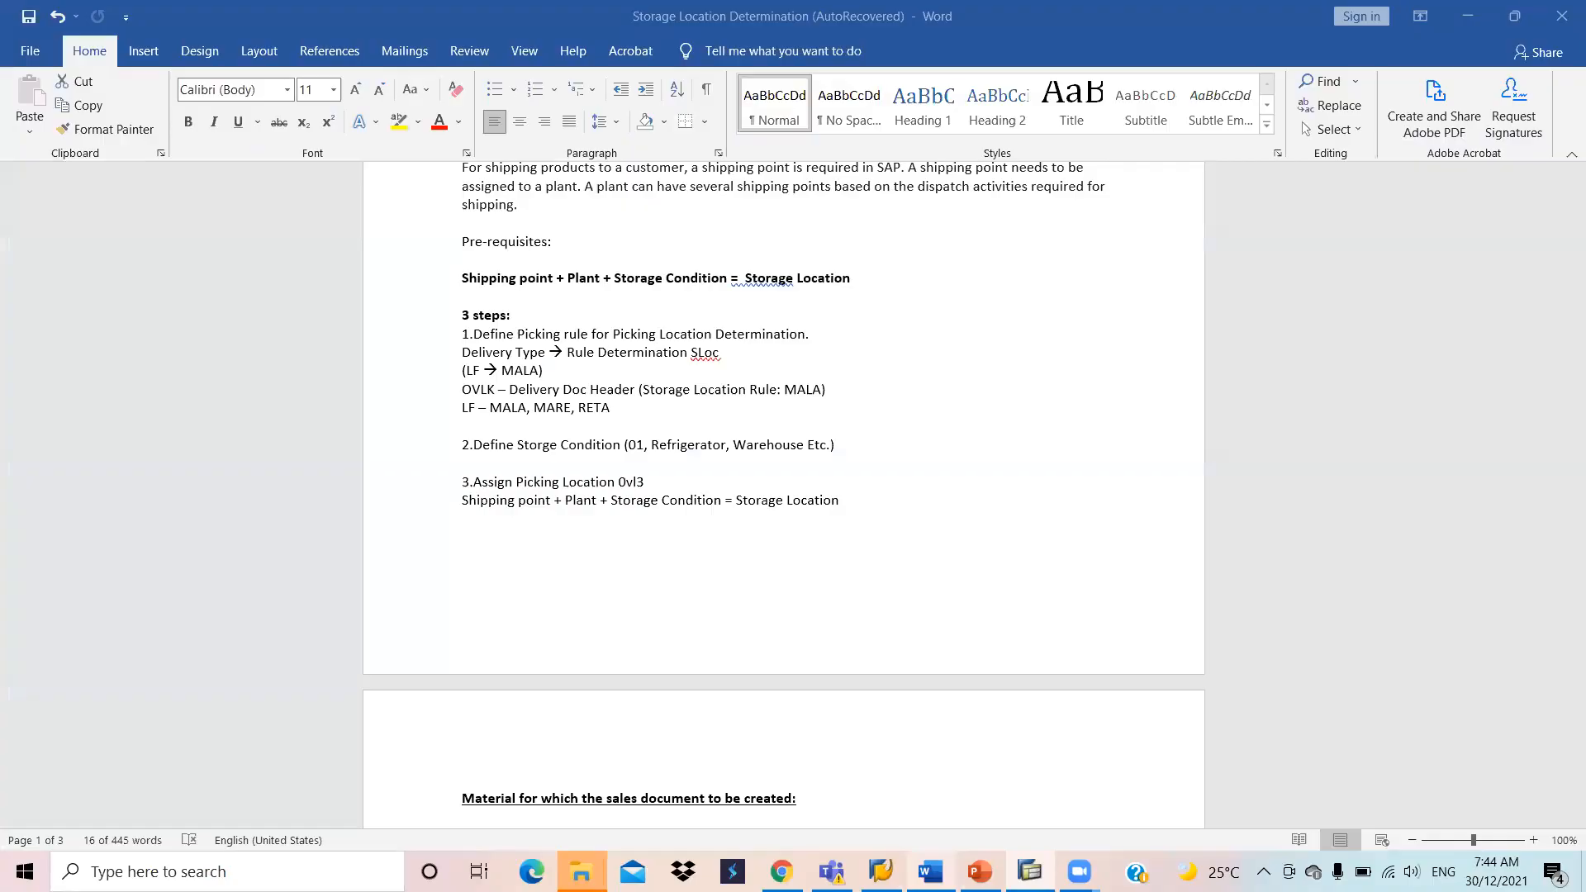
scroll(659, 460, up, 5)
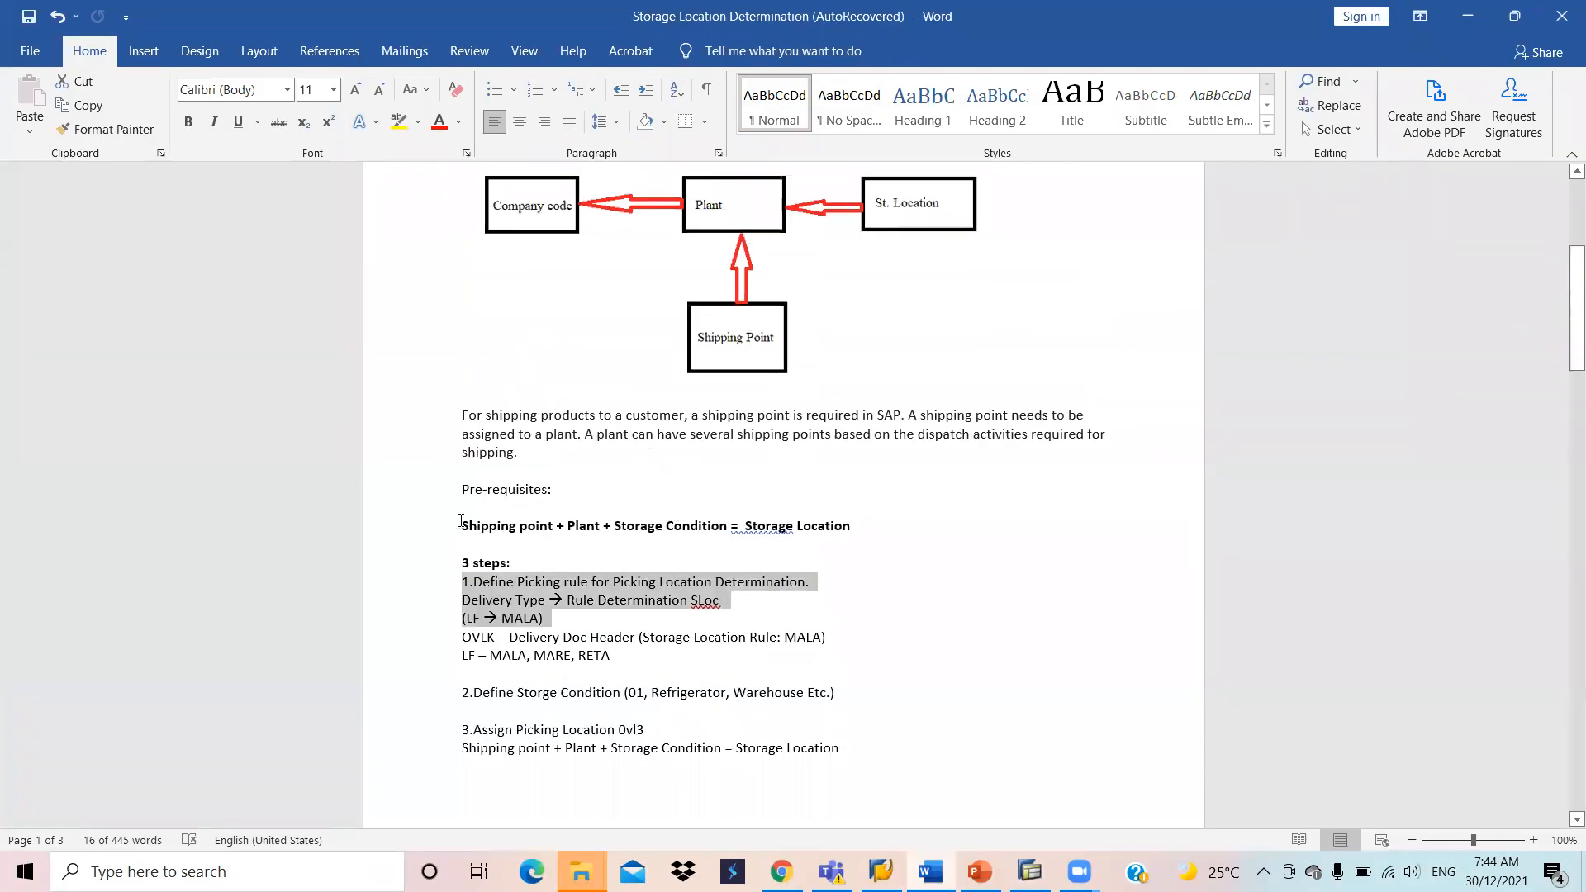
click(573, 486)
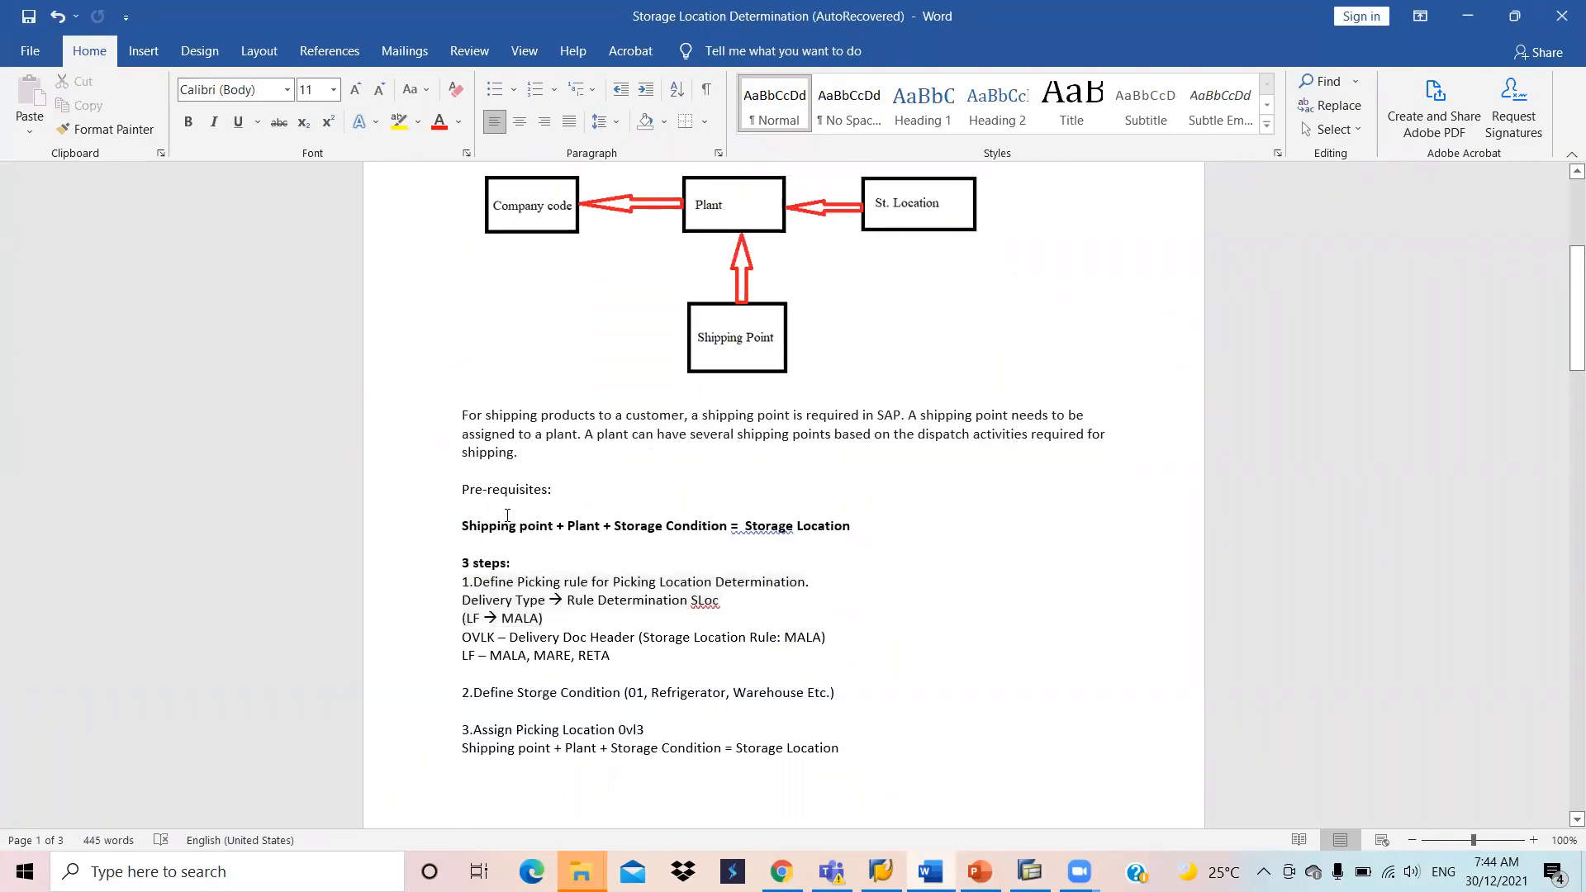
scroll(672, 699, down, 1)
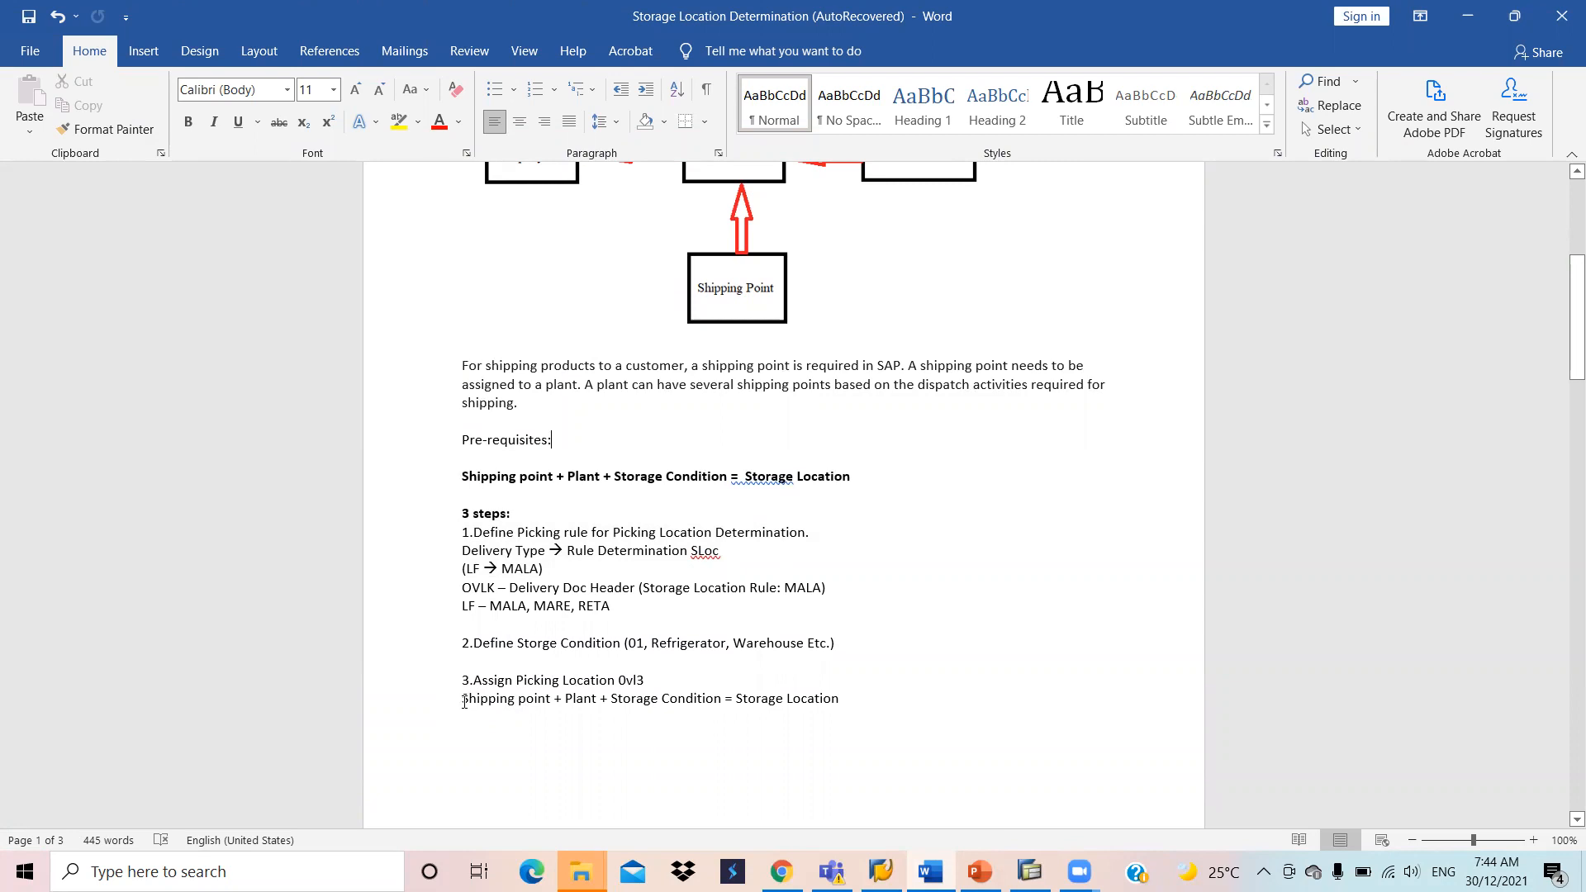
drag(464, 702, 552, 700)
click(578, 699)
drag(612, 702, 837, 702)
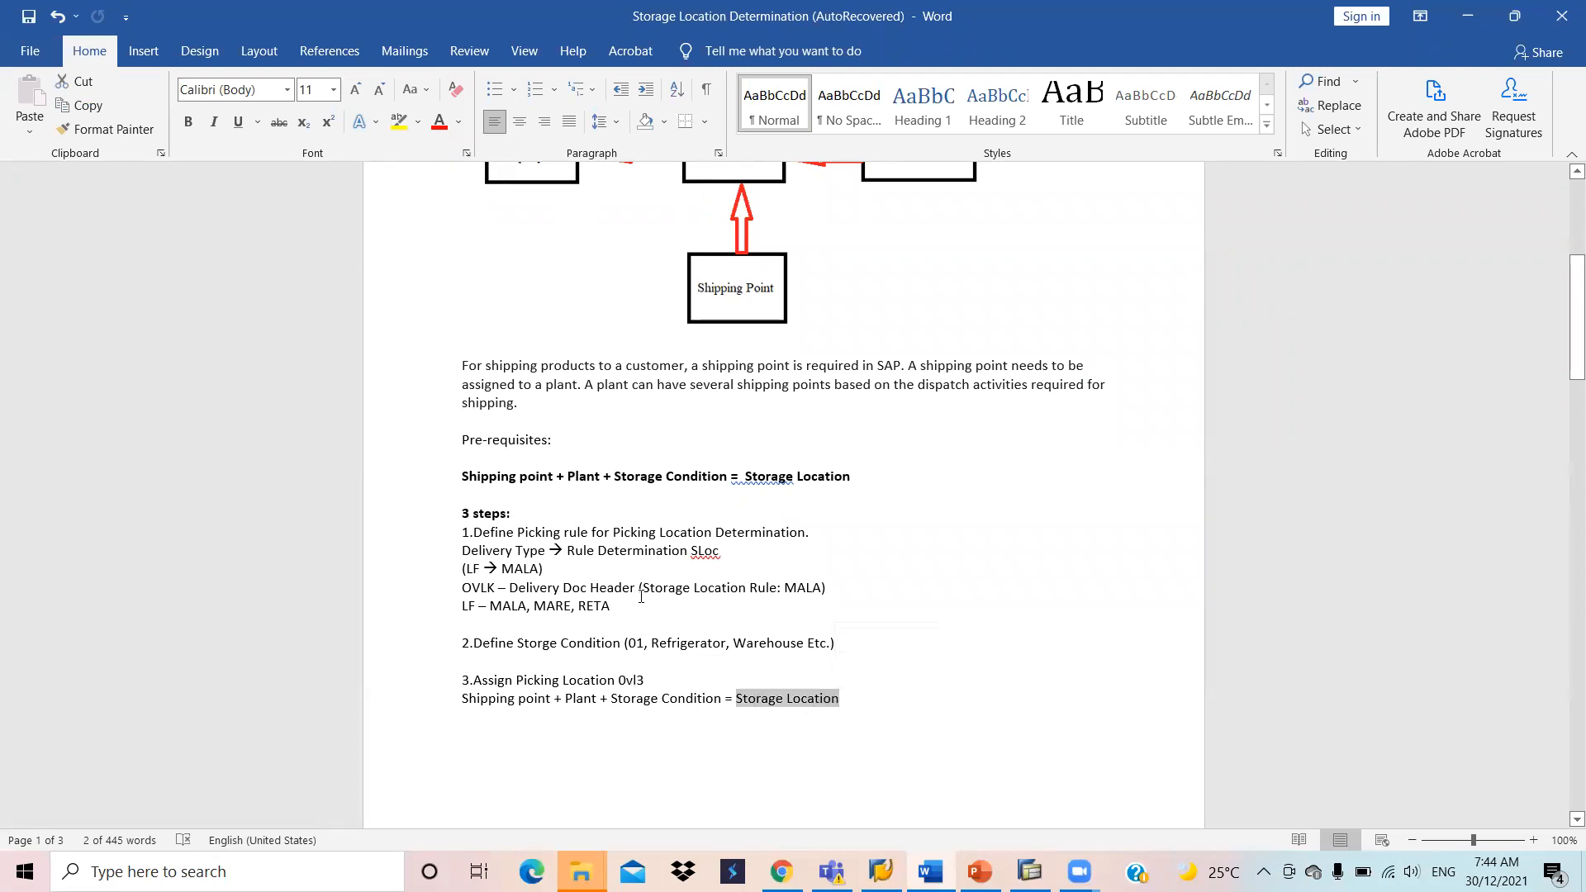
scroll(568, 560, down, 3)
double_click(573, 549)
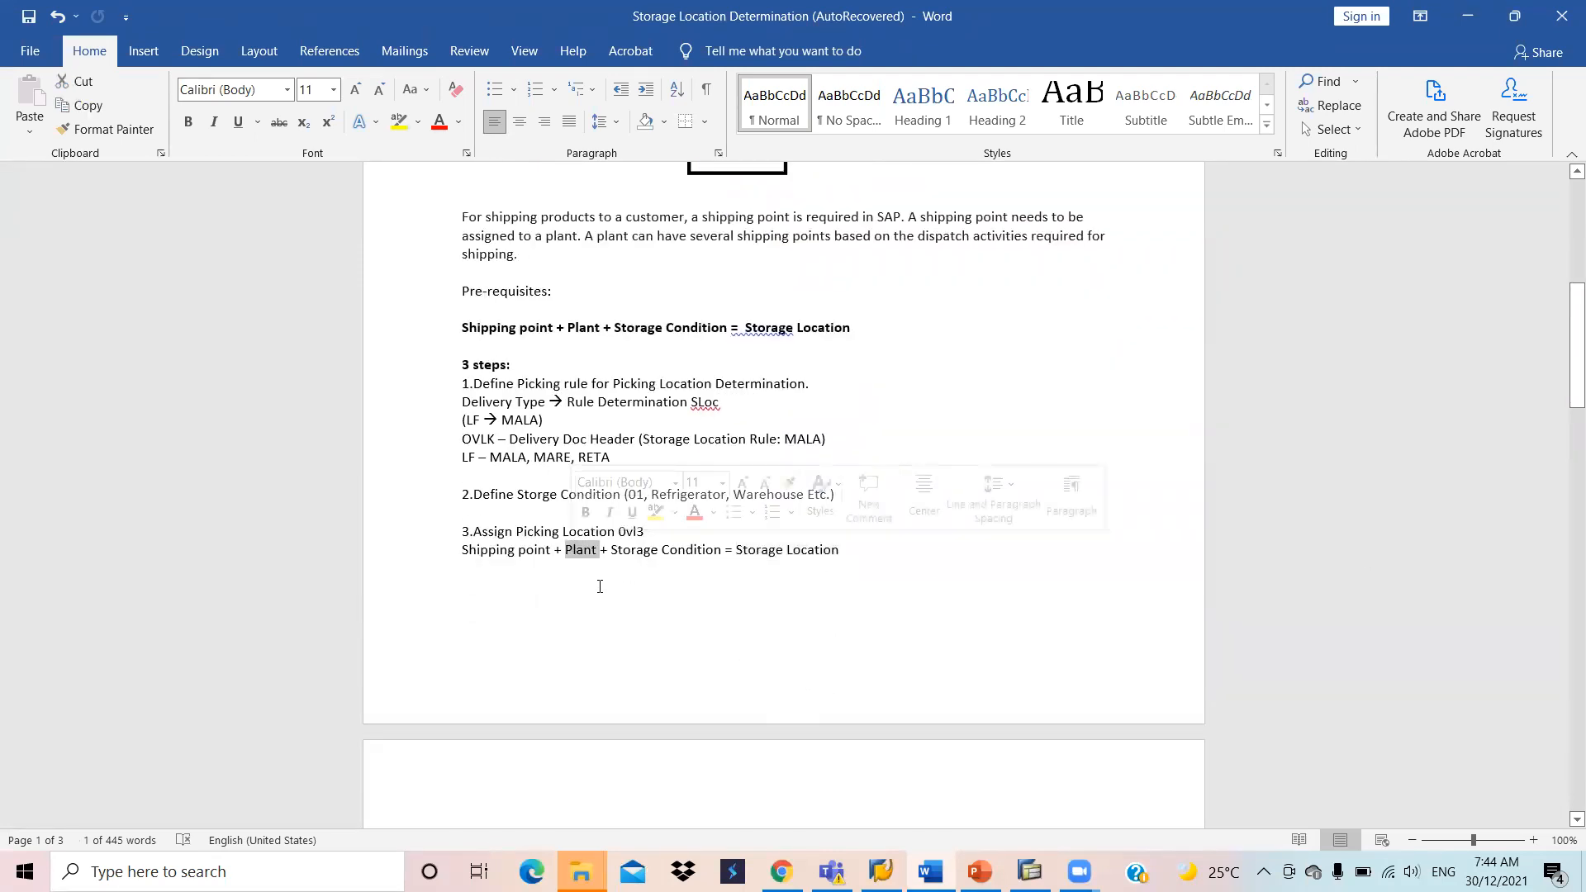
Step: Add the lines CMIR, Customer master and Material Master below the Assign Picking Location formula
click(853, 548)
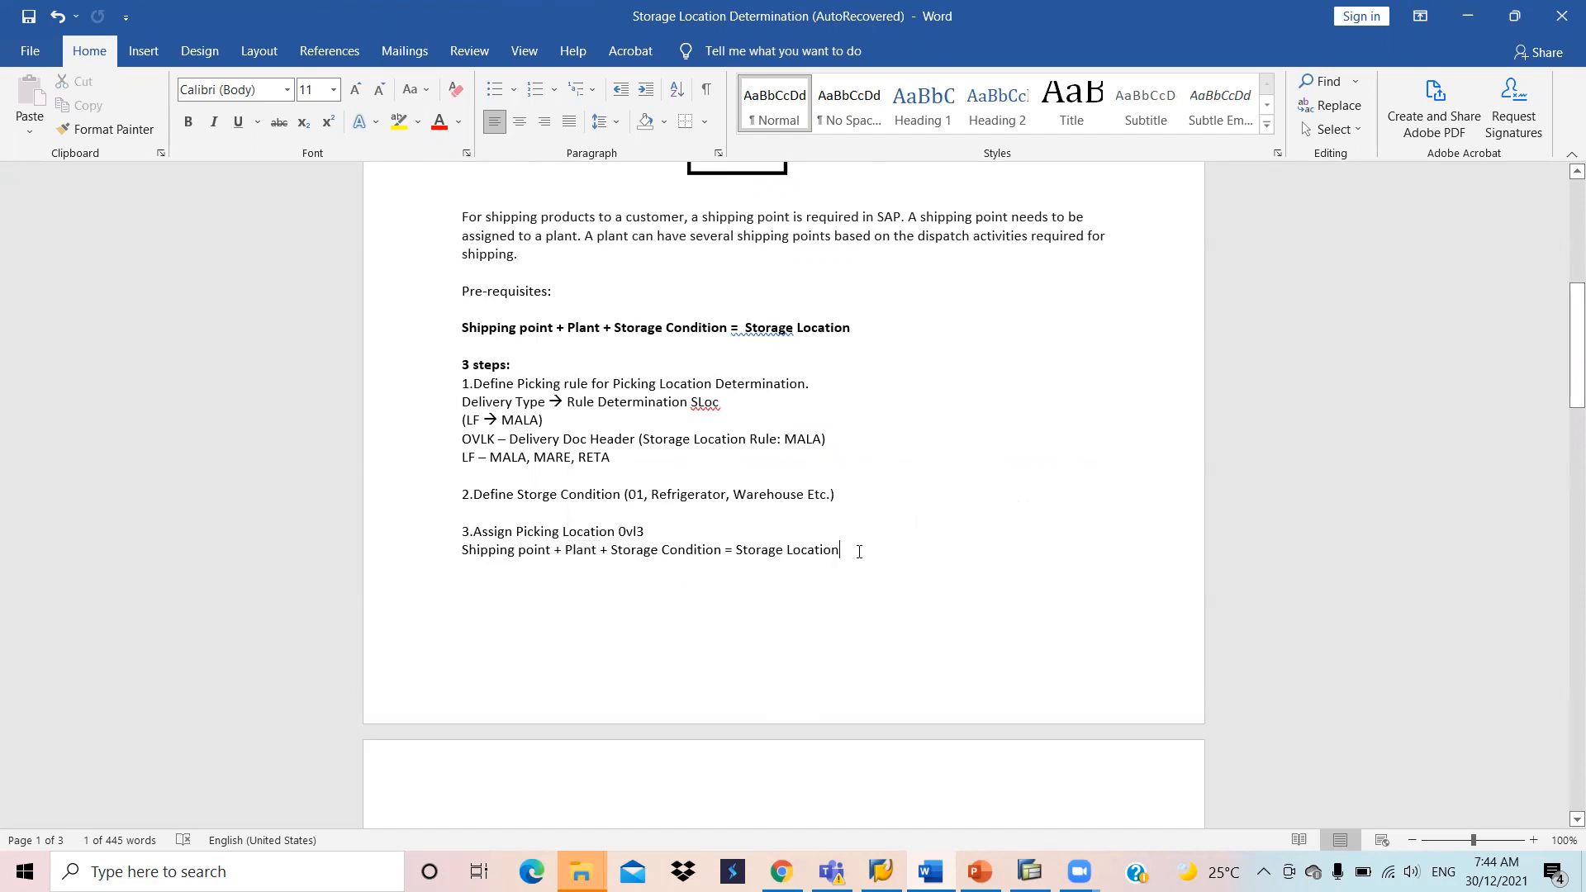
key(Return)
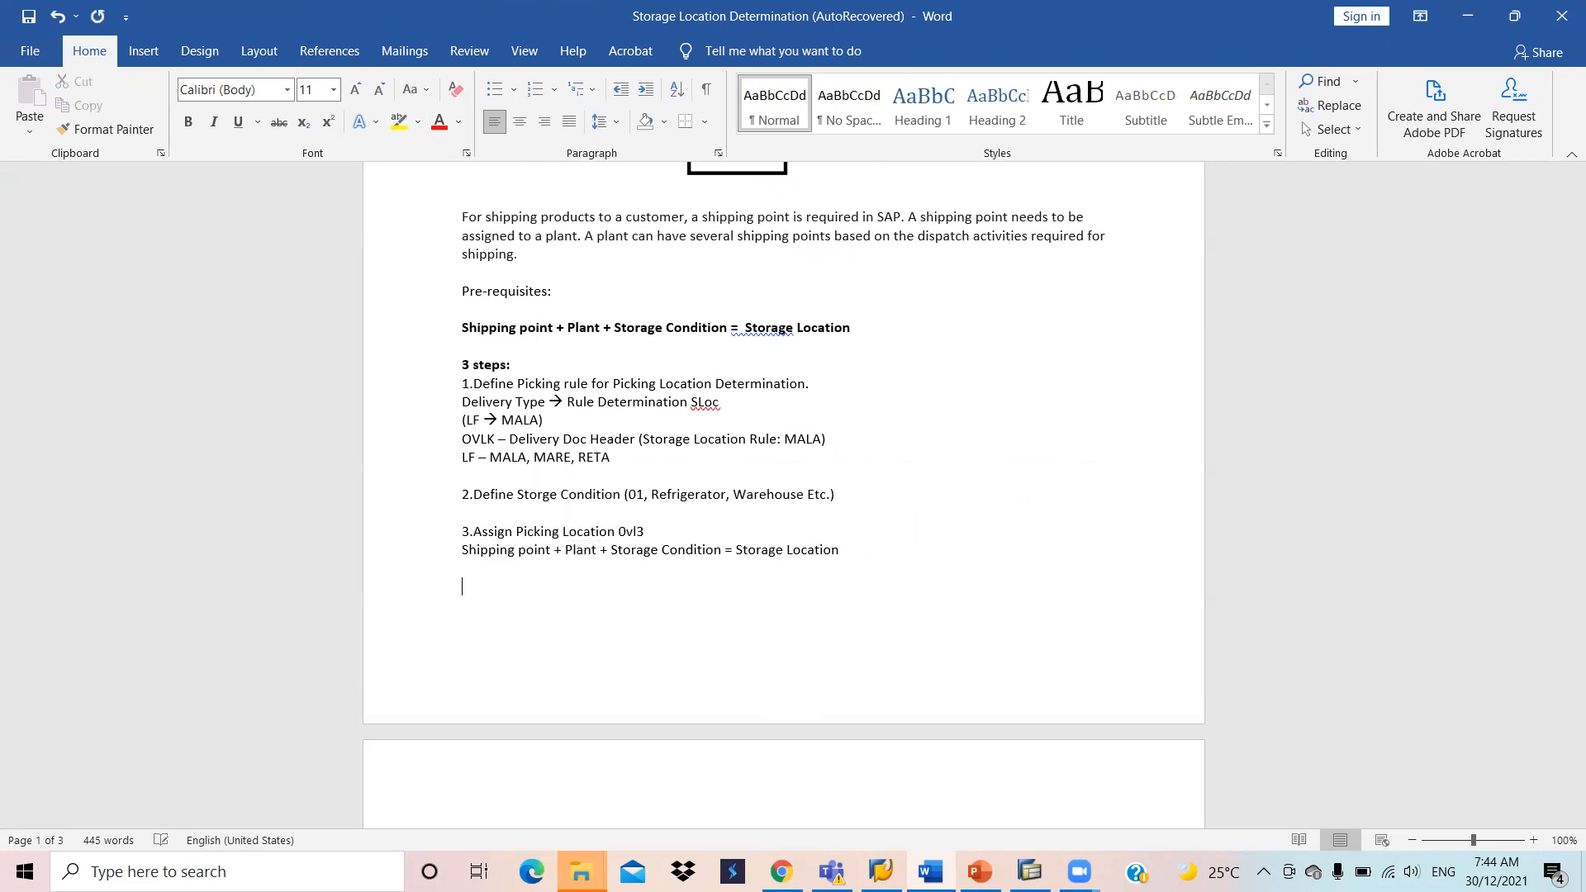
text(CMIR)
key(Return)
text(Customer master)
scroll(783, 496, down, 1)
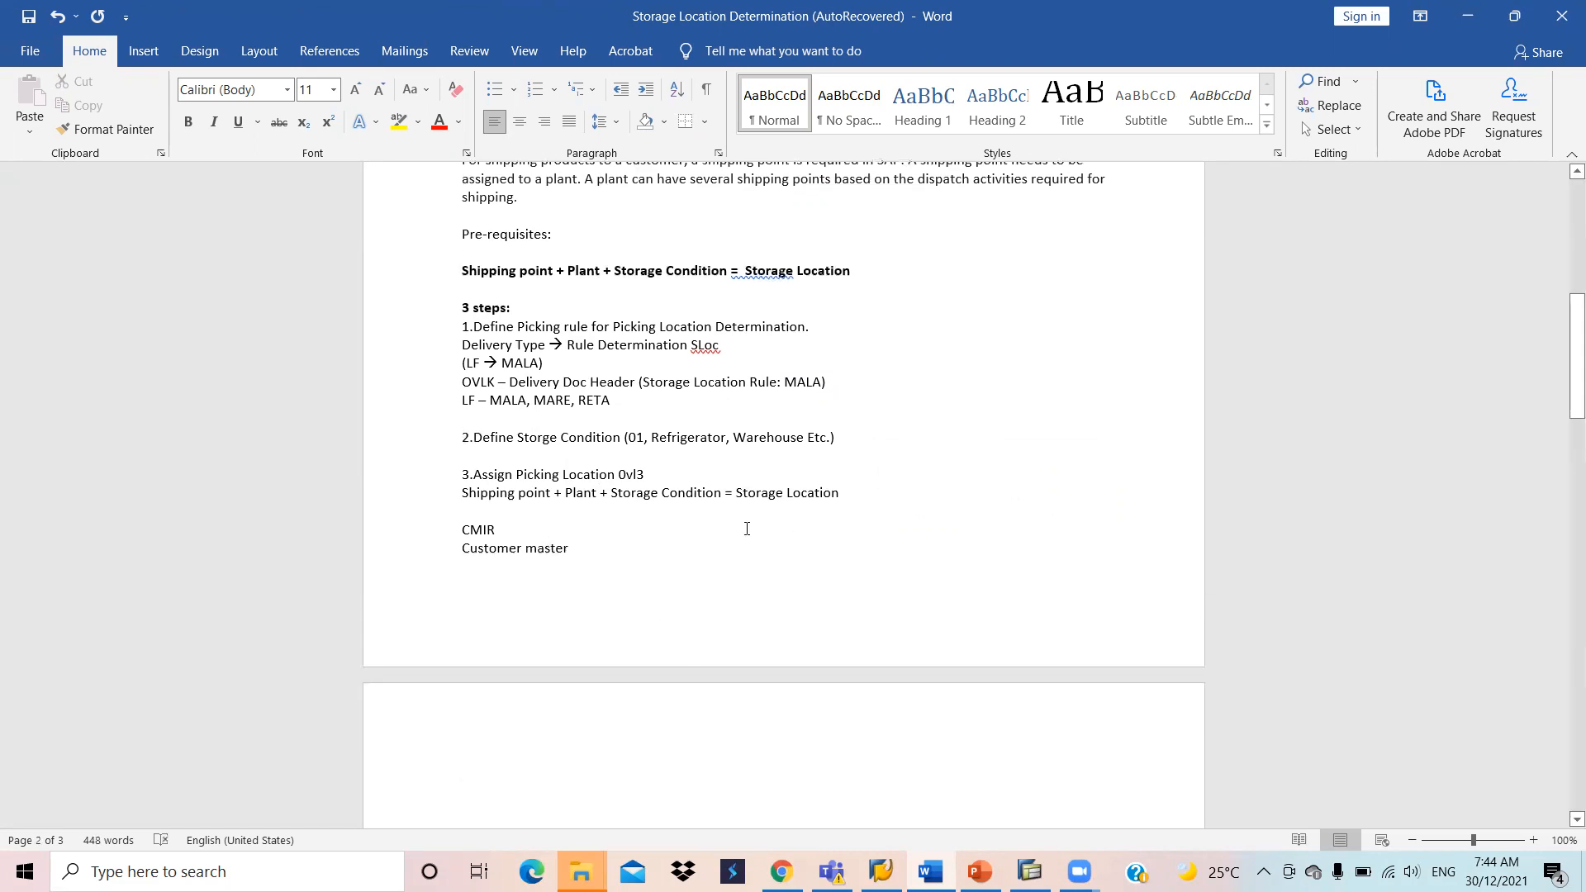
text(Mate)
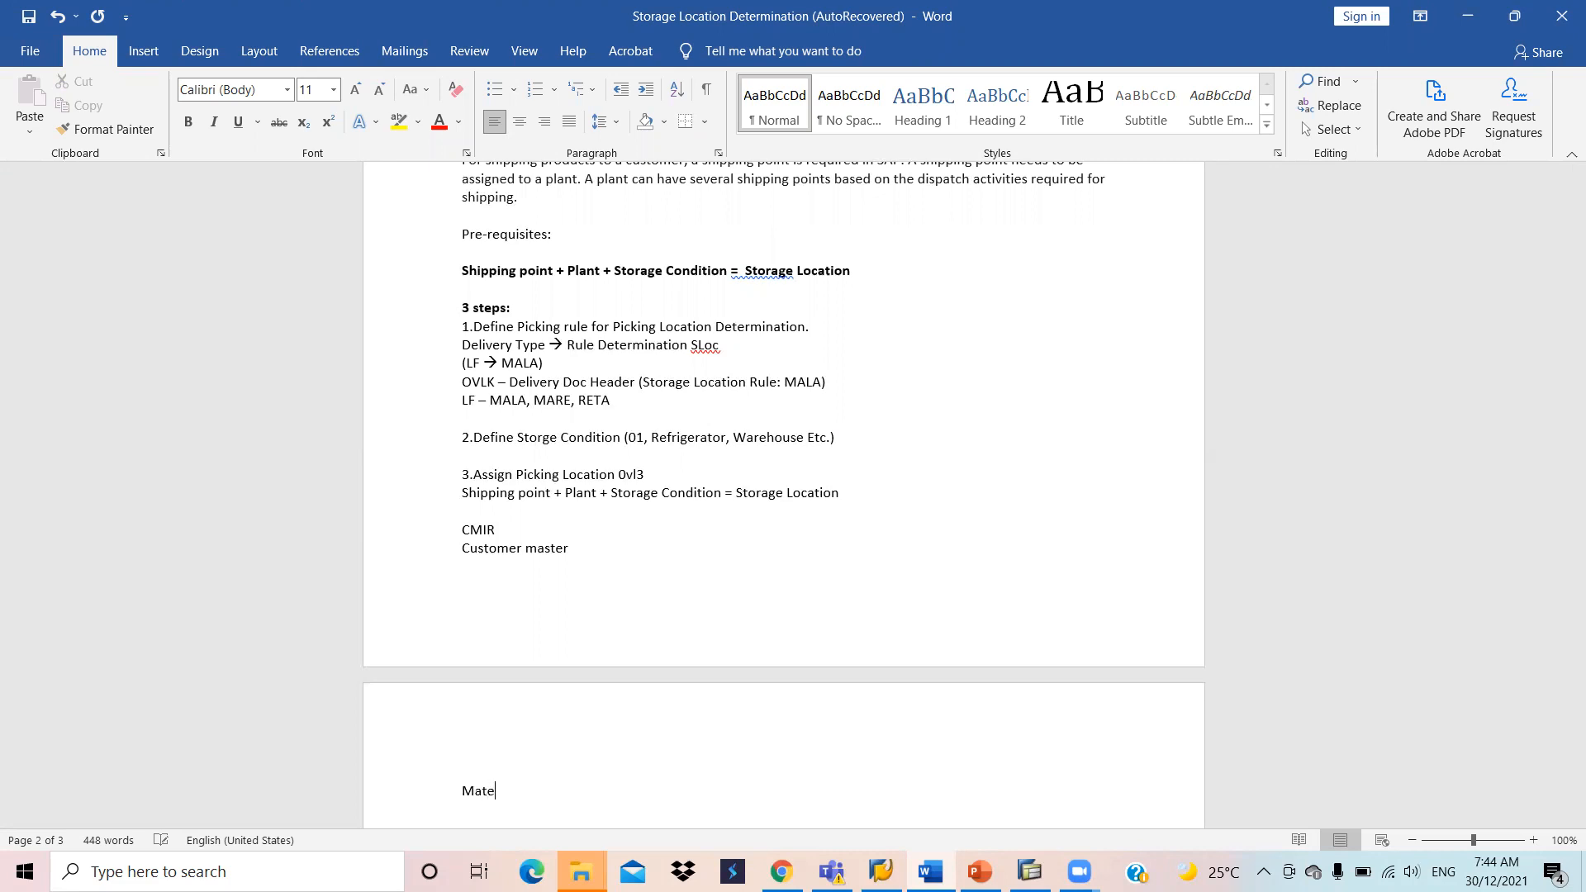
text(rial Master)
Step: Move the CMIR, Customer master and Material Master lines to the next page with blank lines and go through each entry
scroll(452, 386, down, 3)
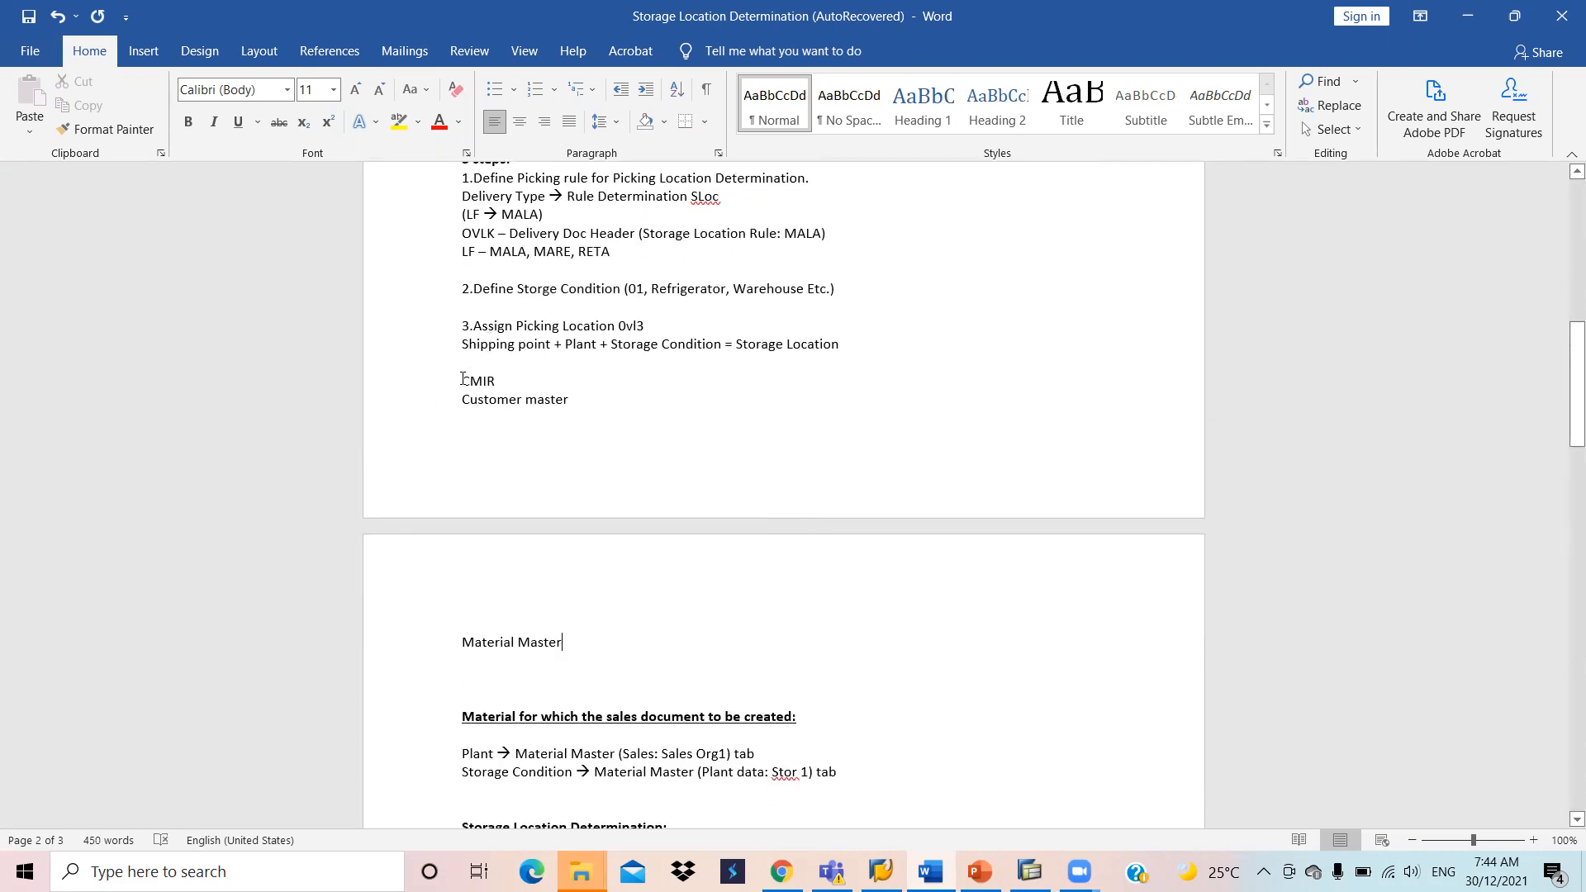
key(Return)
key(Return)
key(Return)
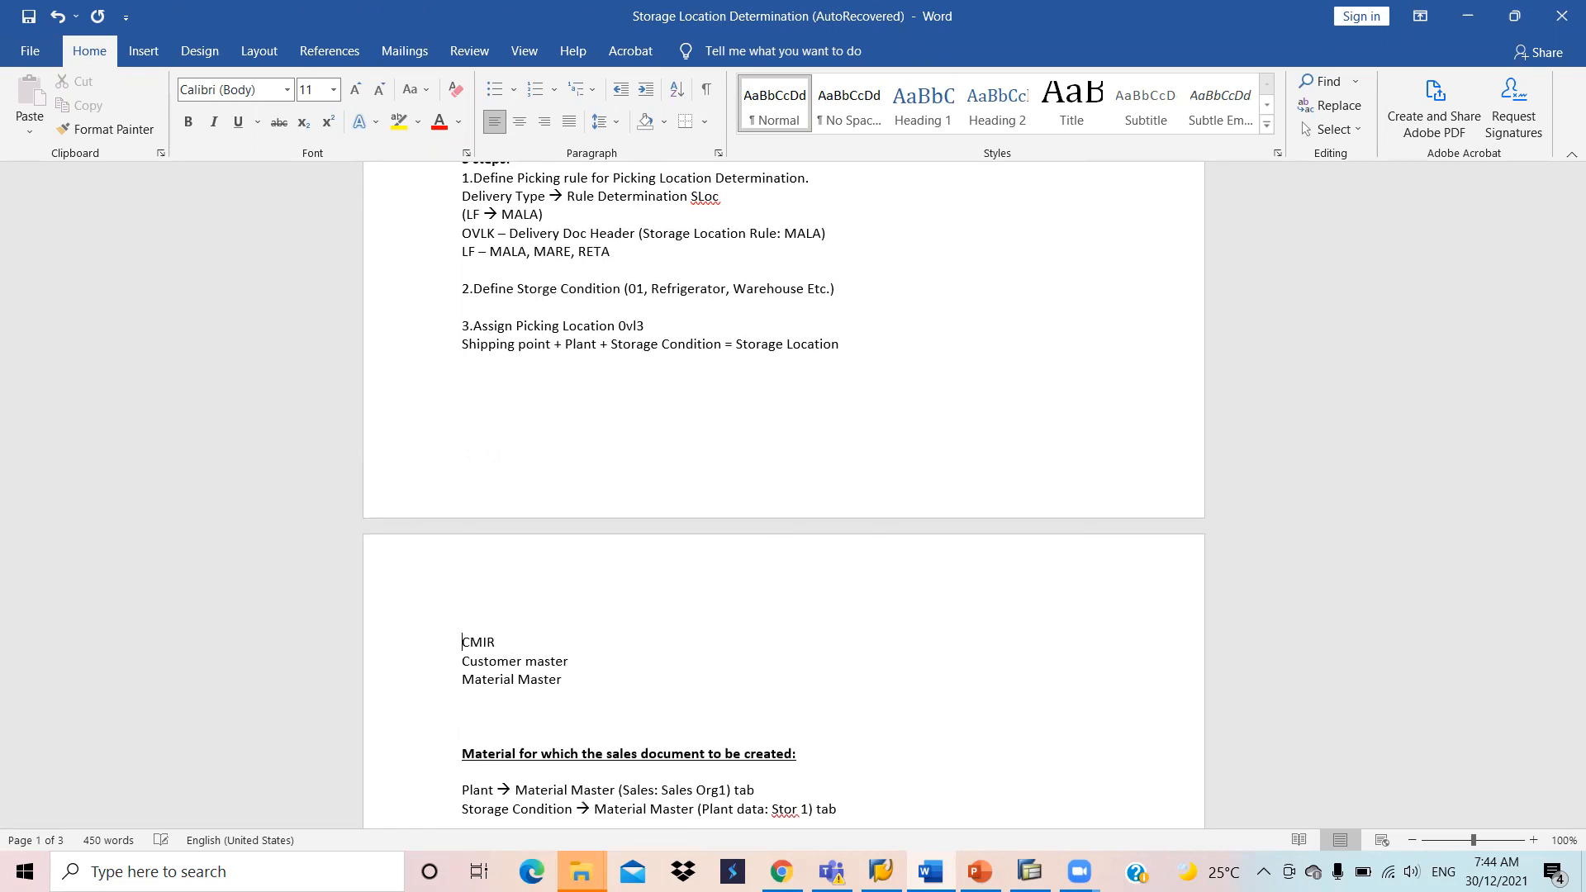
double_click(489, 641)
double_click(494, 661)
double_click(494, 679)
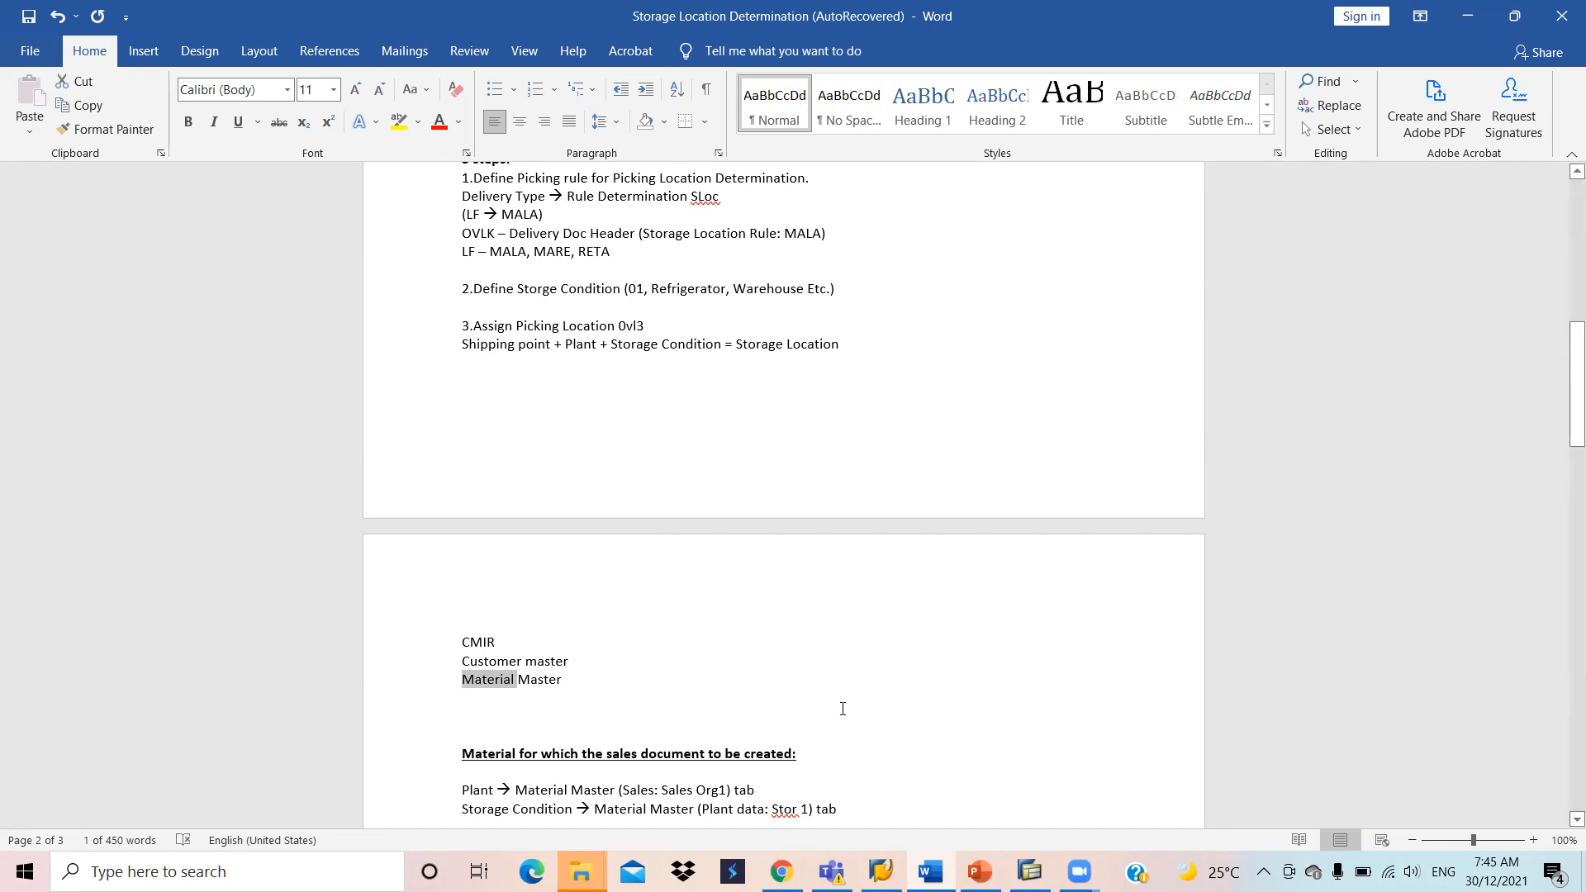
Step: Switch back to SAP and leave the picking location determination view to return to the IMG structure
click(1030, 871)
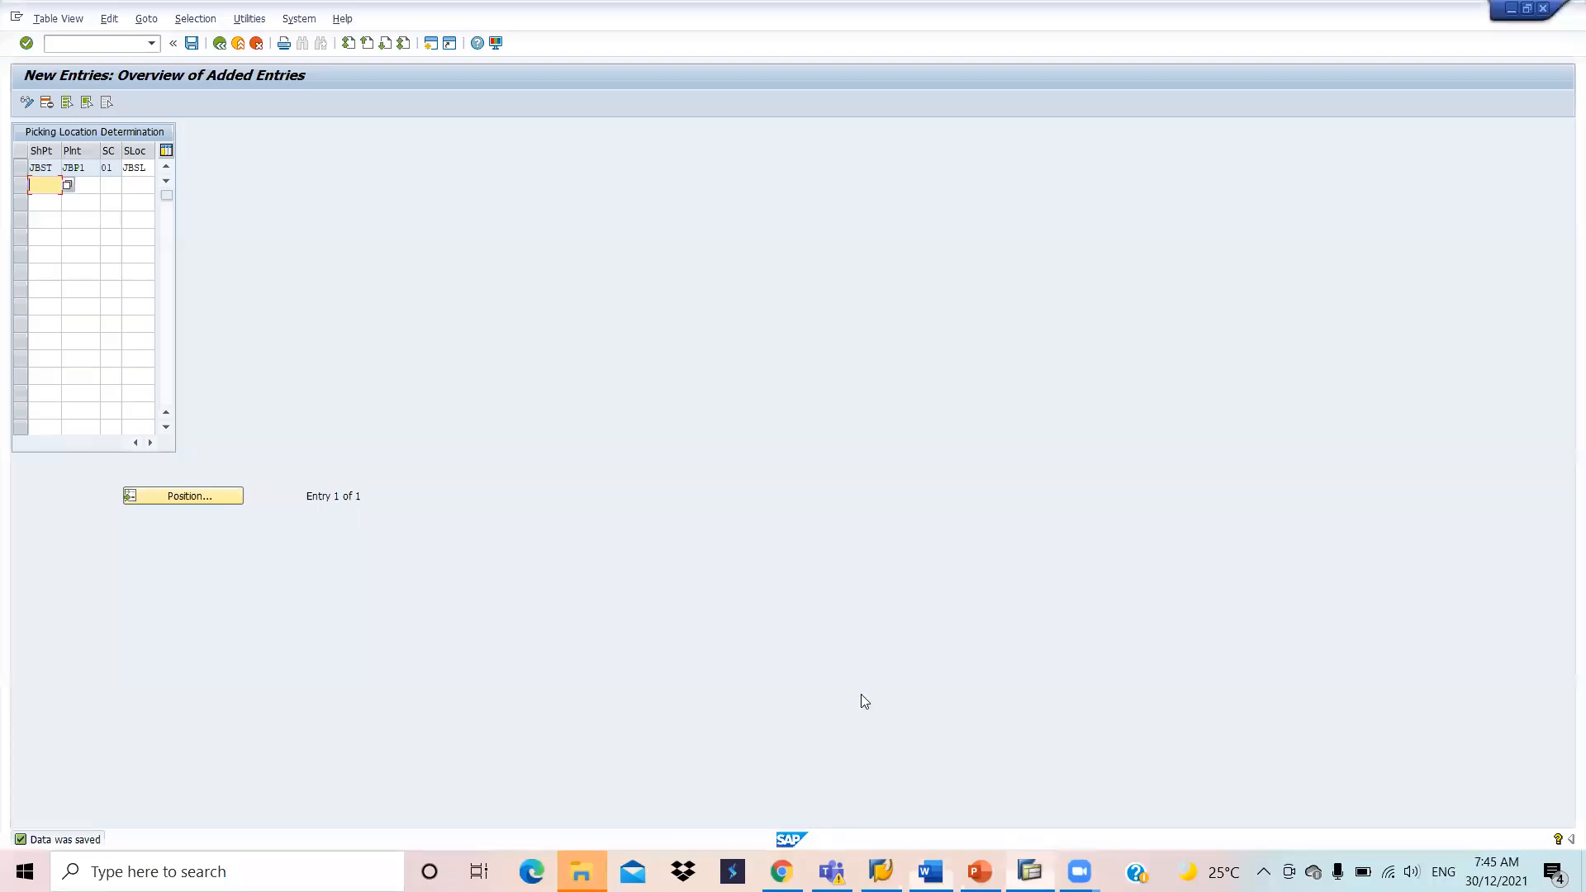
click(220, 43)
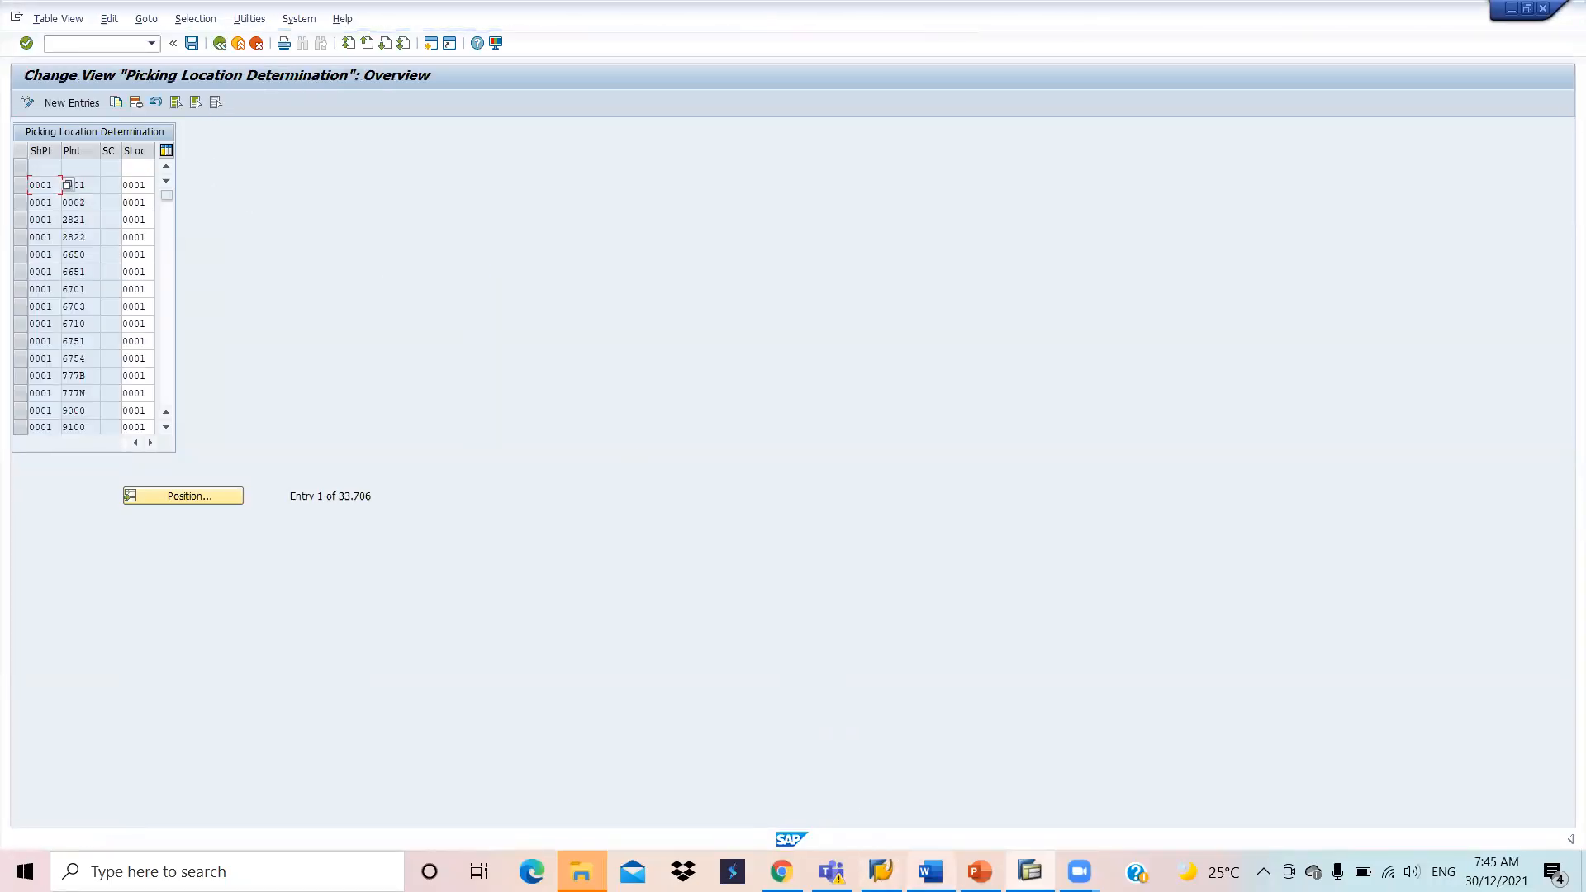
click(220, 43)
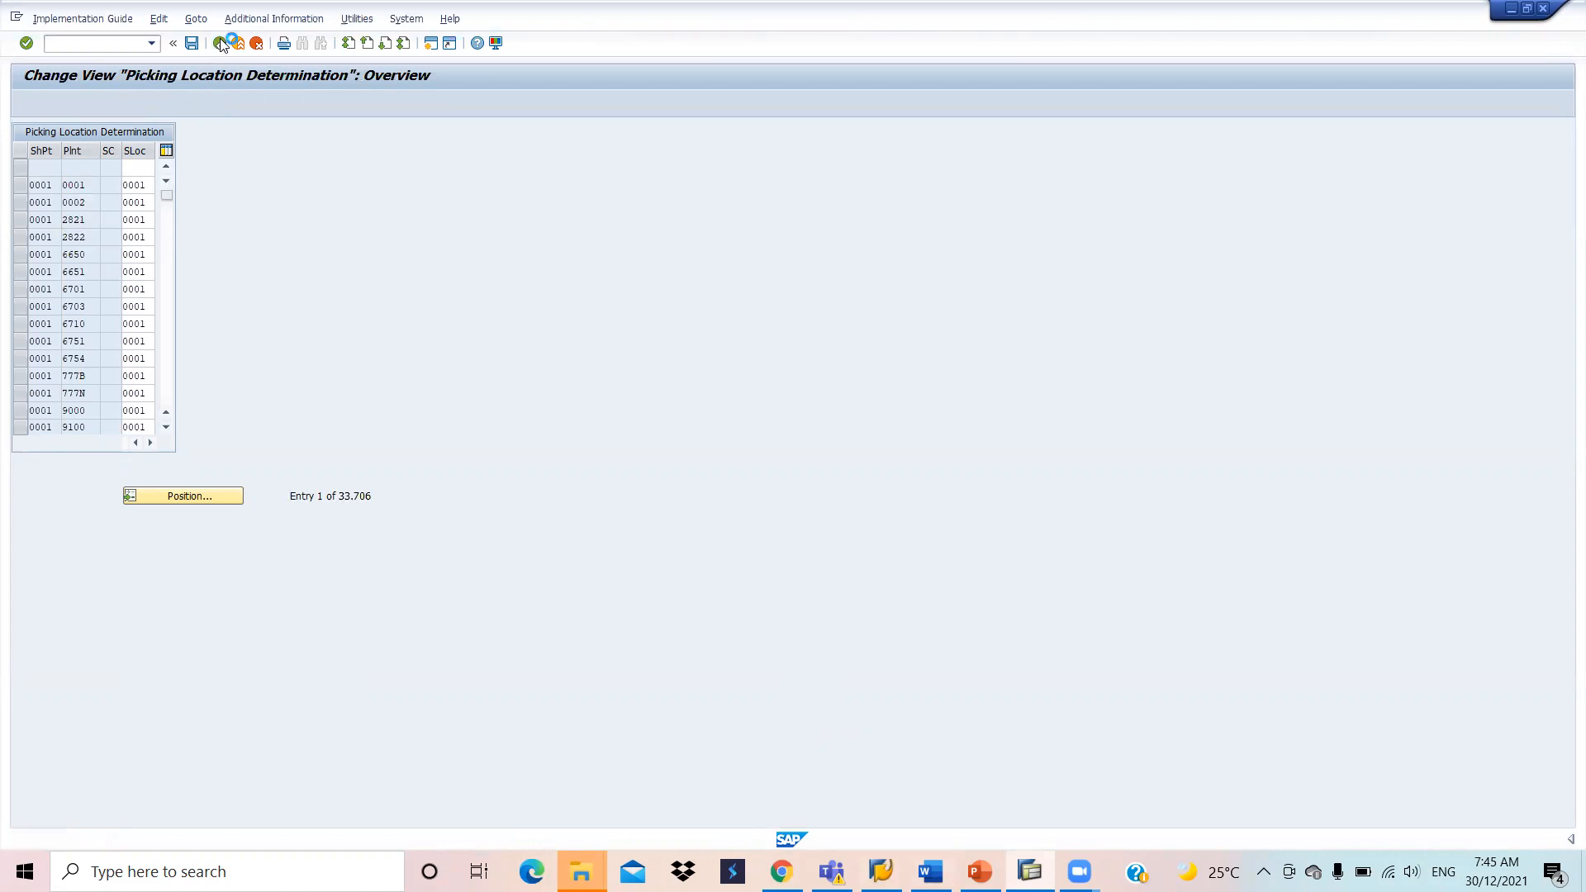
click(81, 41)
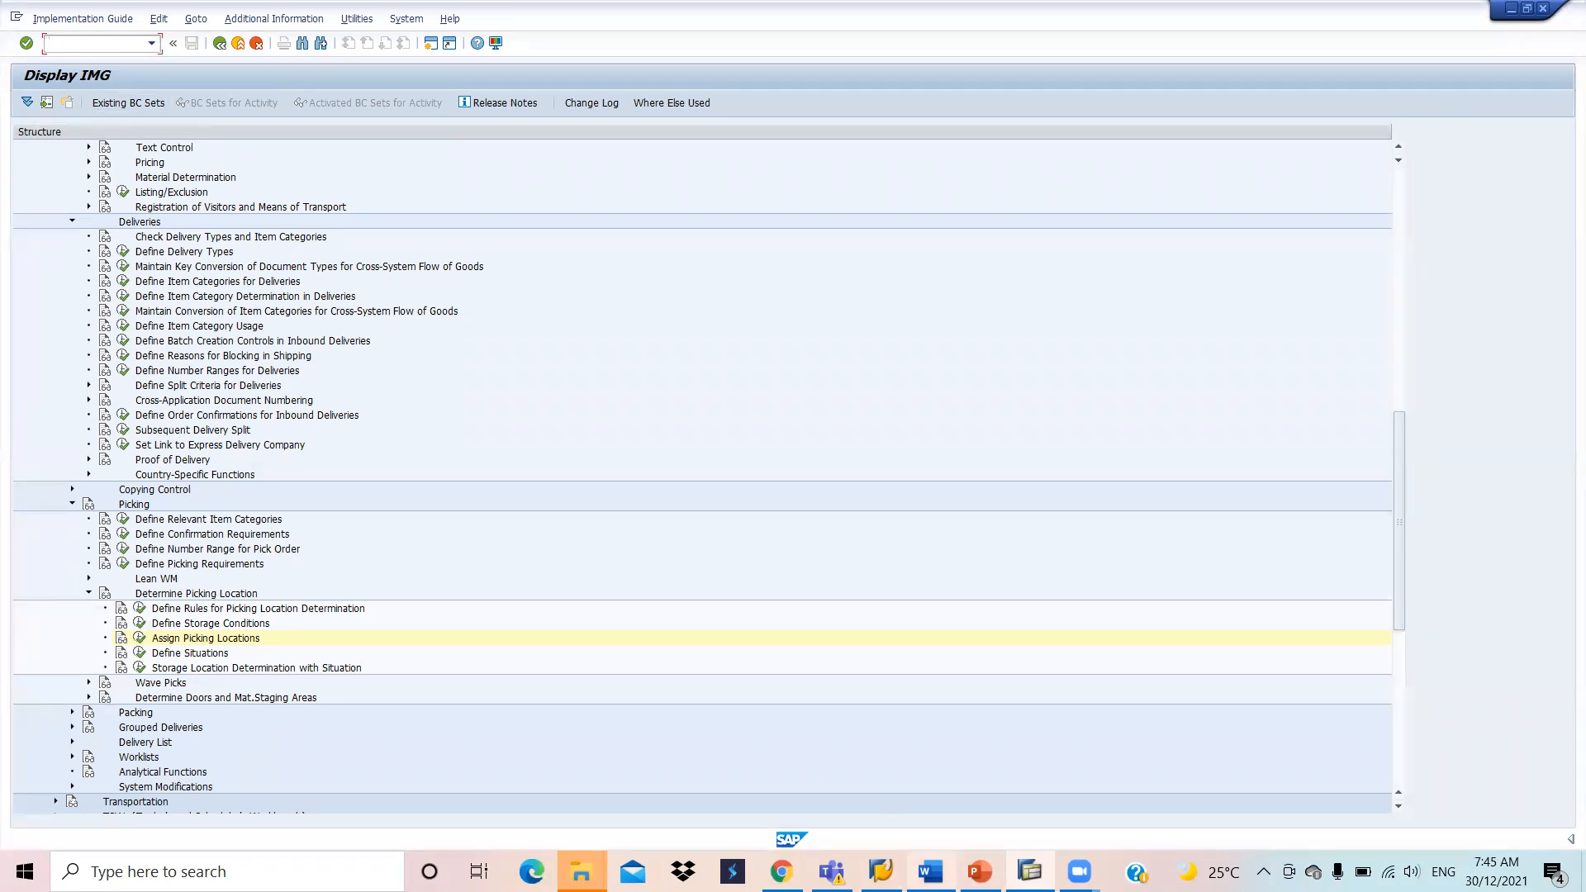
Step: Check the shipping point, plant and storage condition formula in the Word notes and exit the SAP IMG to the Easy Access menu
click(930, 871)
drag(718, 341, 450, 342)
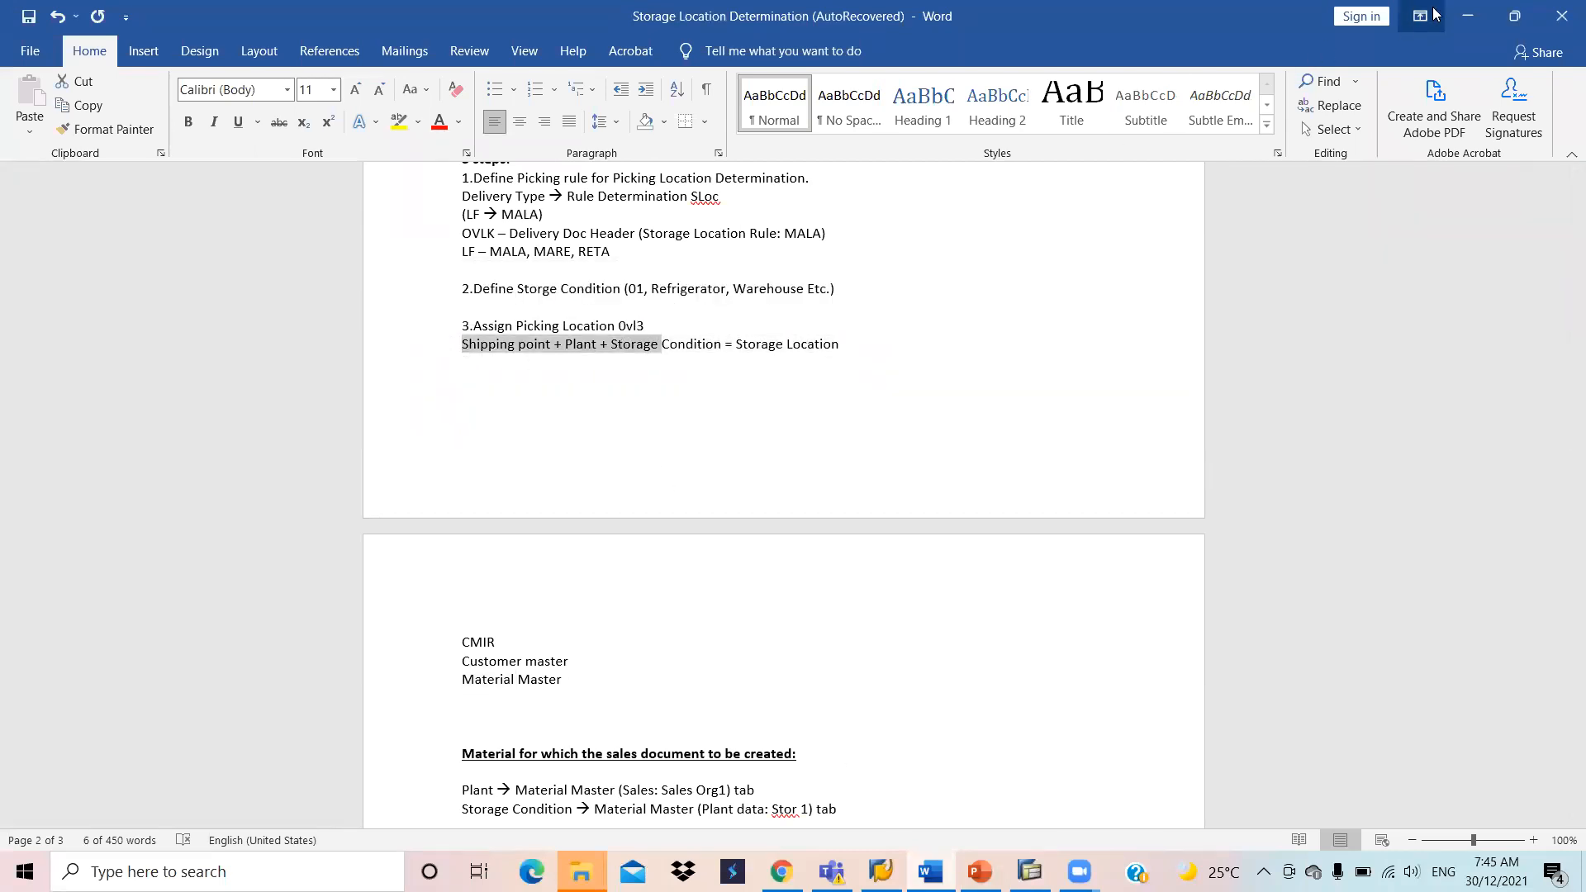
click(1467, 16)
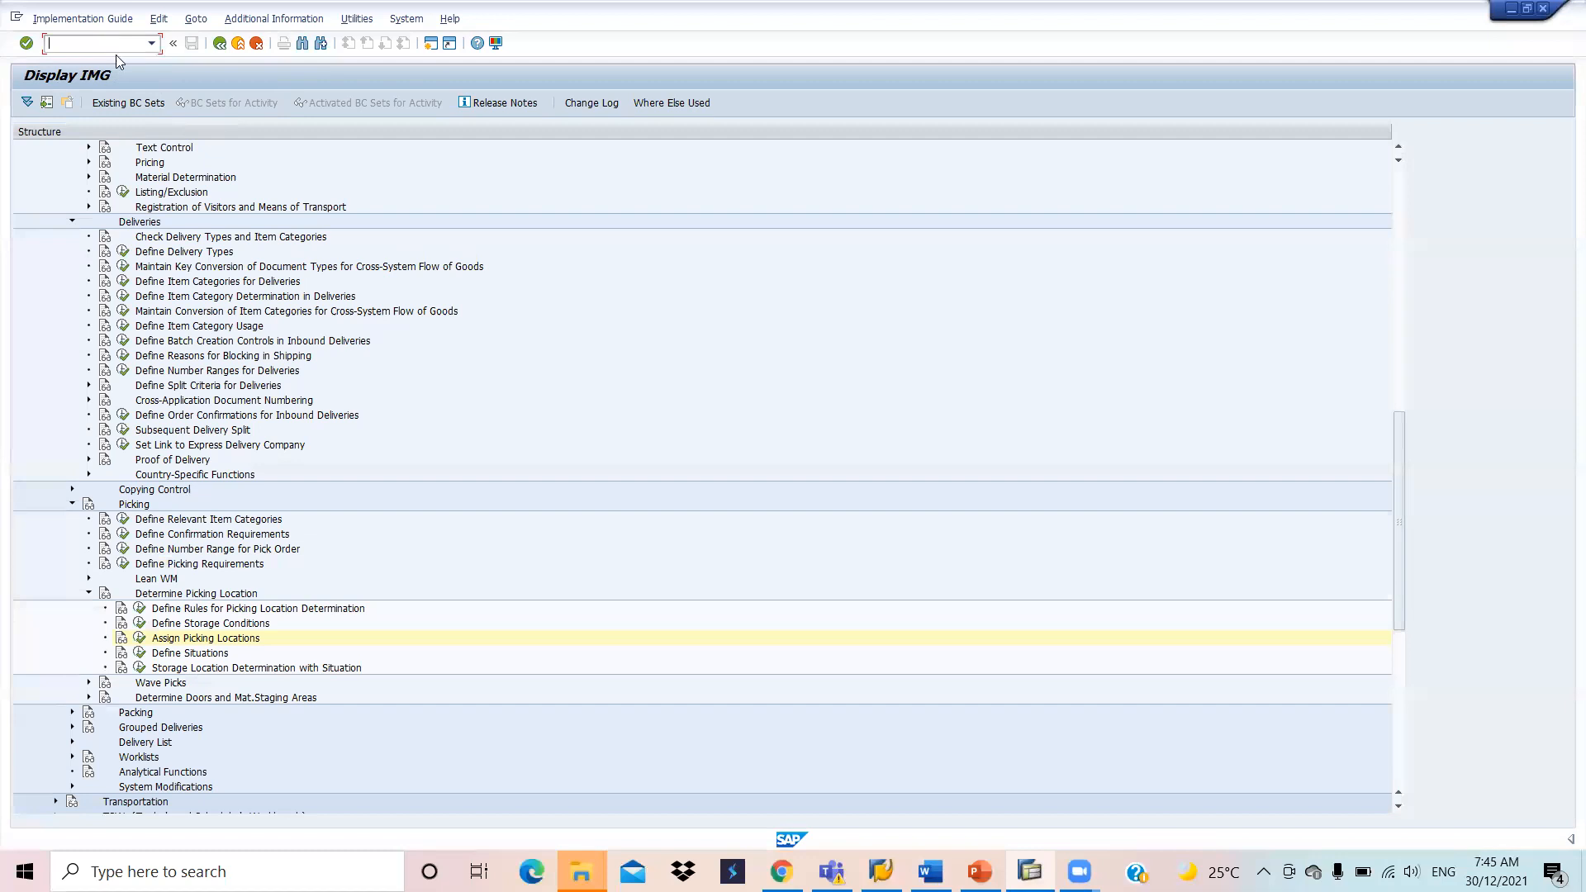
click(210, 41)
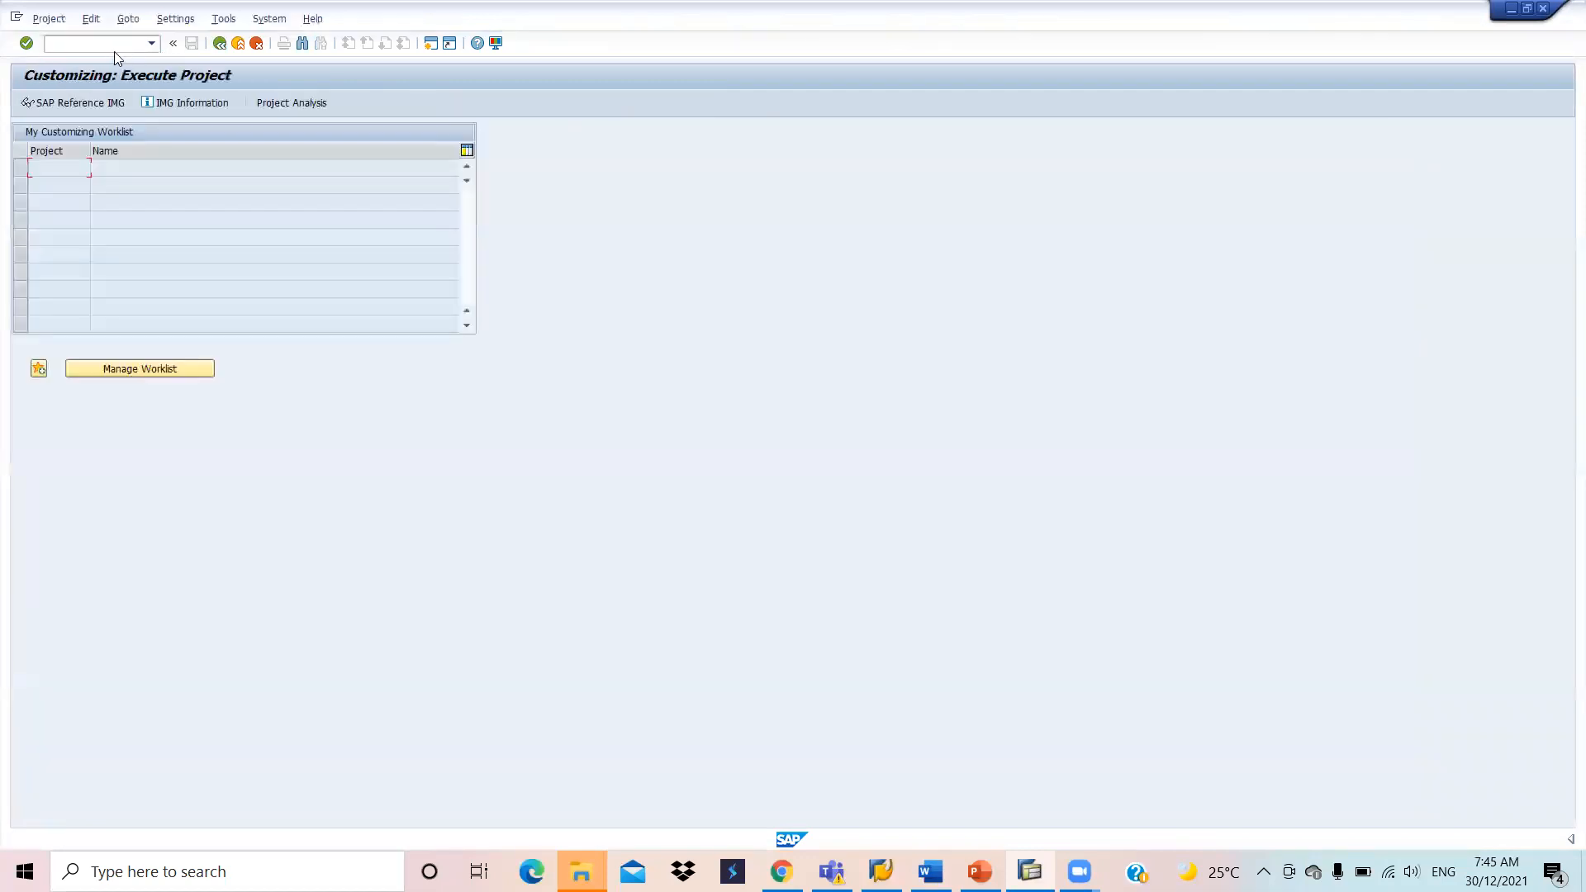
click(219, 44)
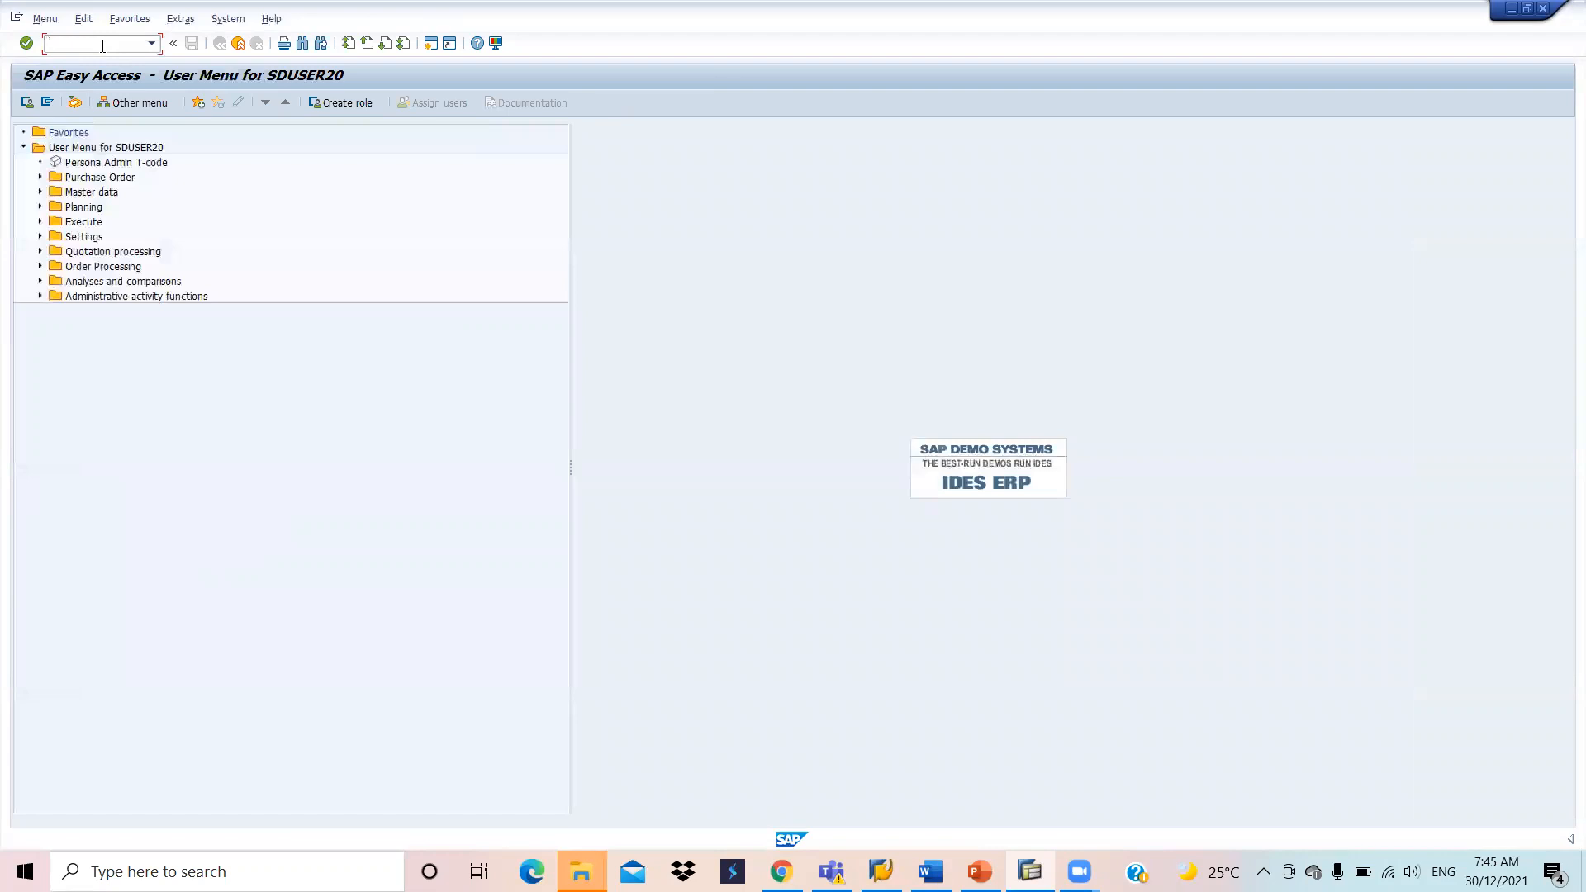
Step: Open the Change Material transaction and enter material PCB-500
key(Return)
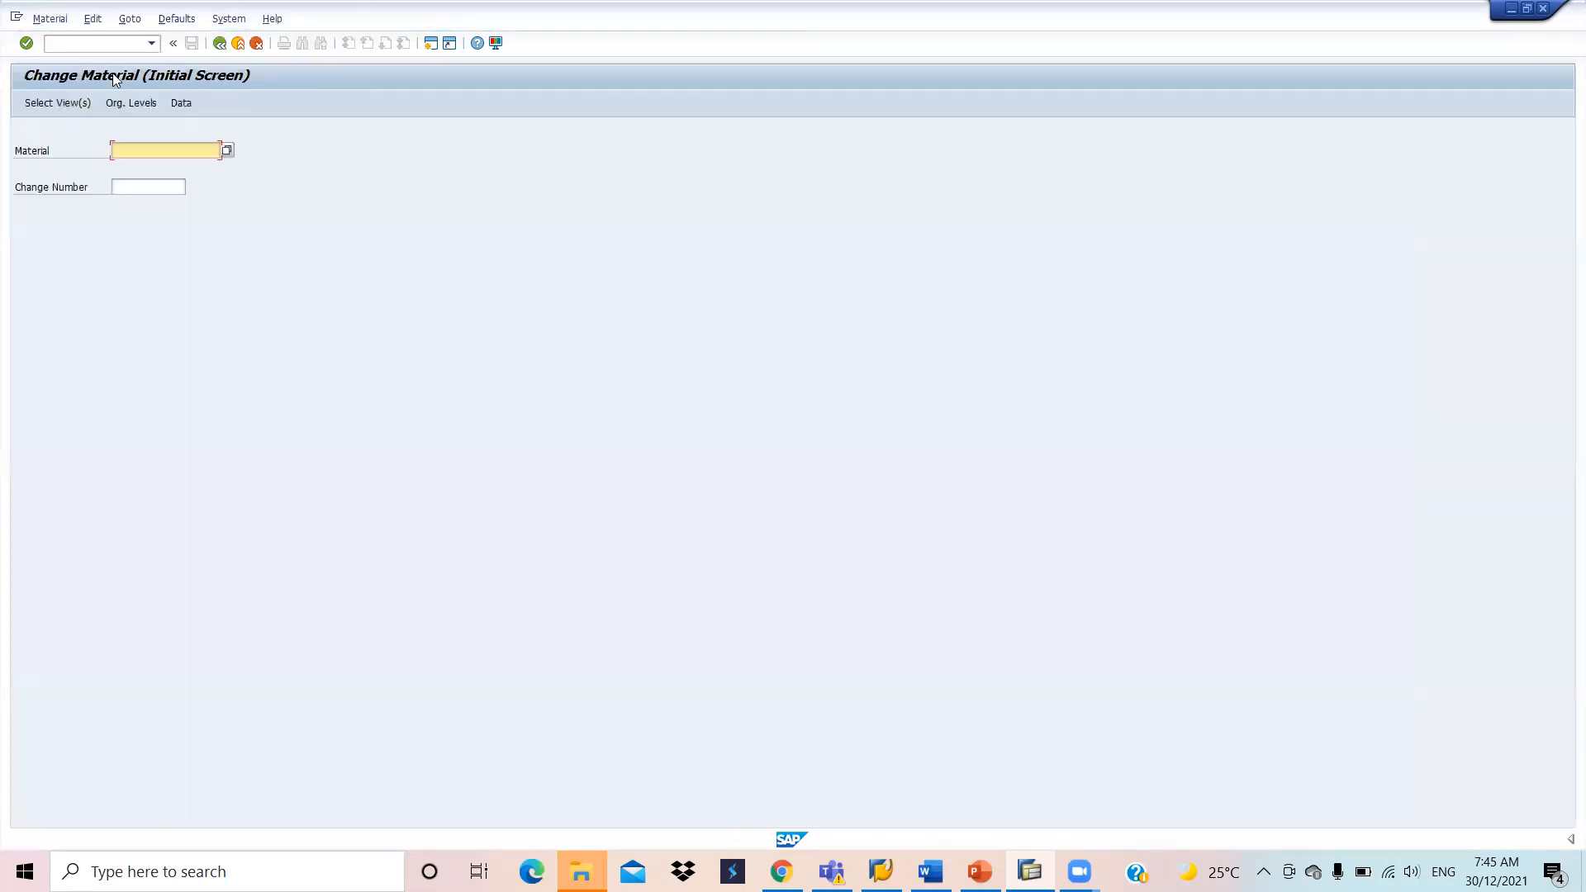
text(pcb-500)
key(Return)
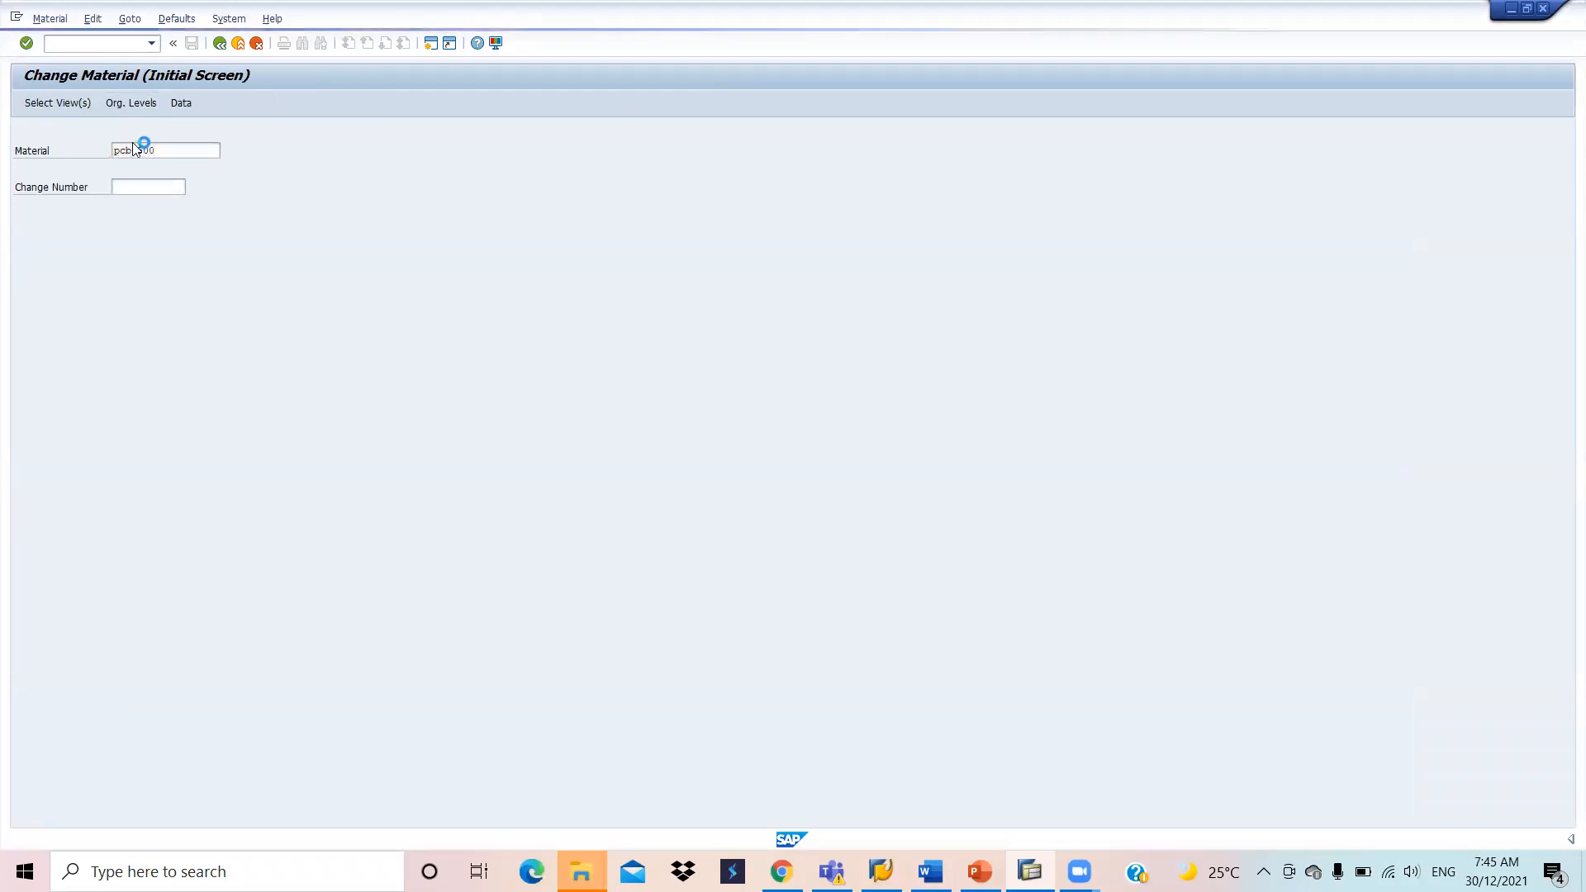
Step: Check the Word notes and select the Sales: Sales Org. Data 1 and General Plant Data / Storage 1 views in SAP
click(930, 871)
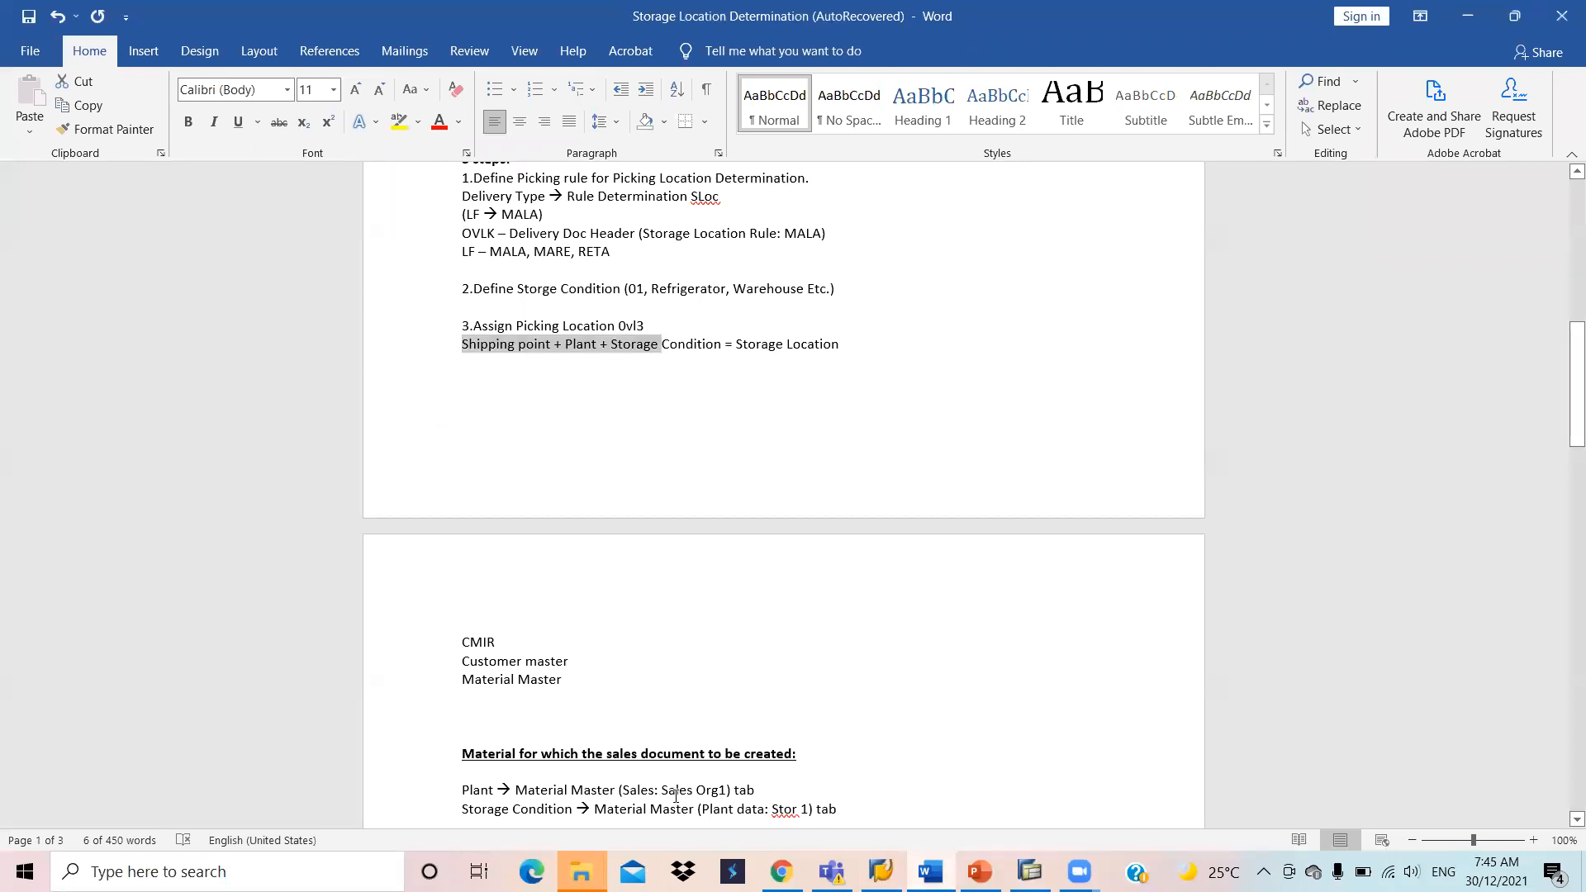
click(1030, 871)
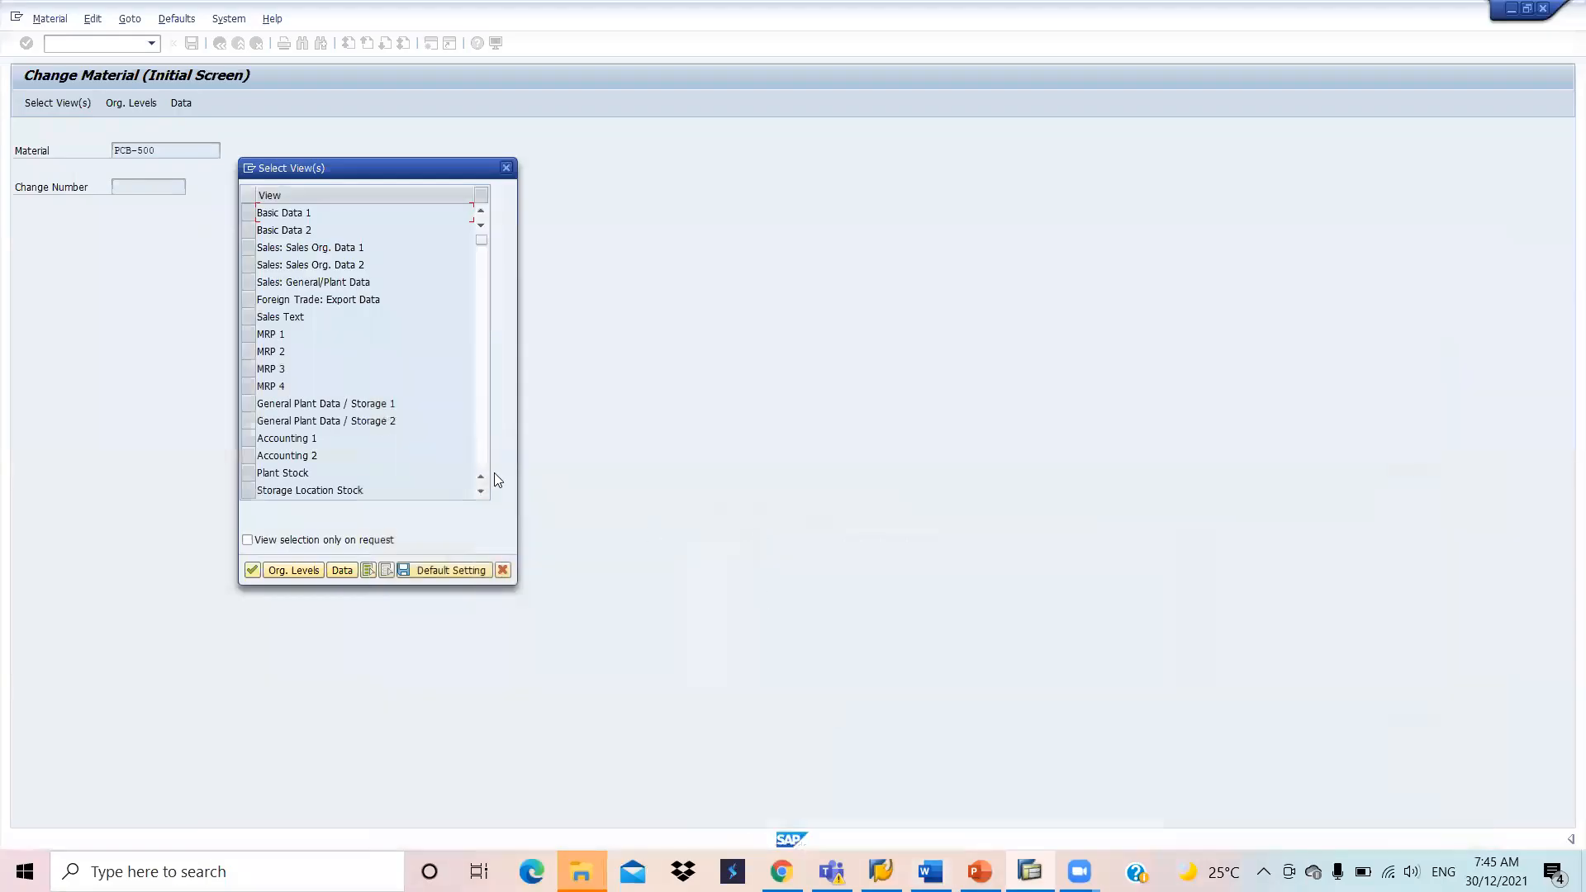
click(243, 247)
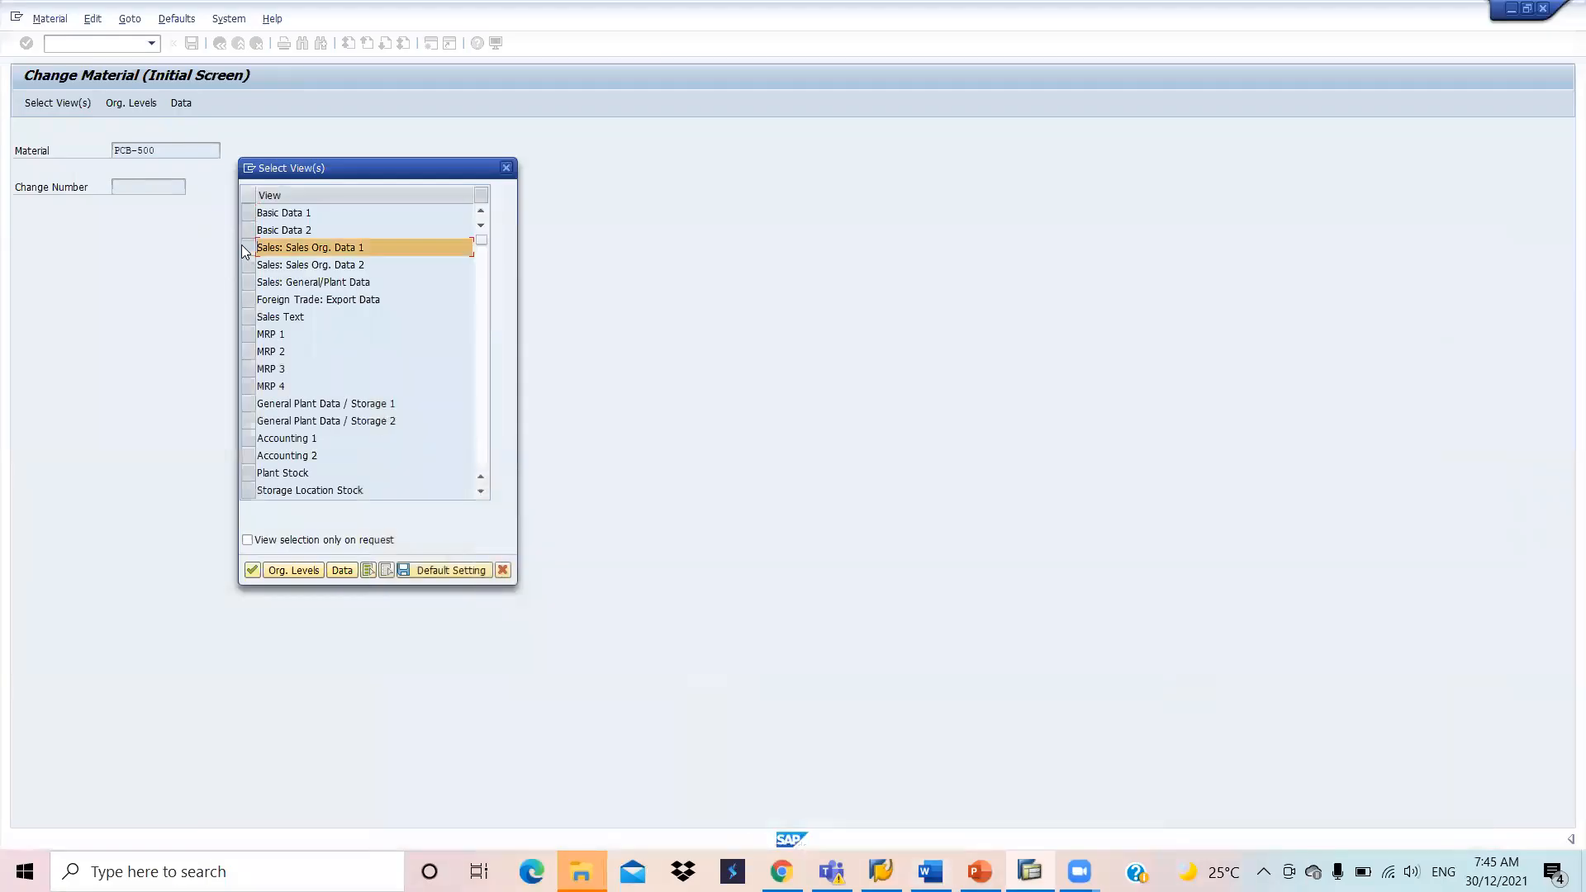
click(248, 404)
click(254, 569)
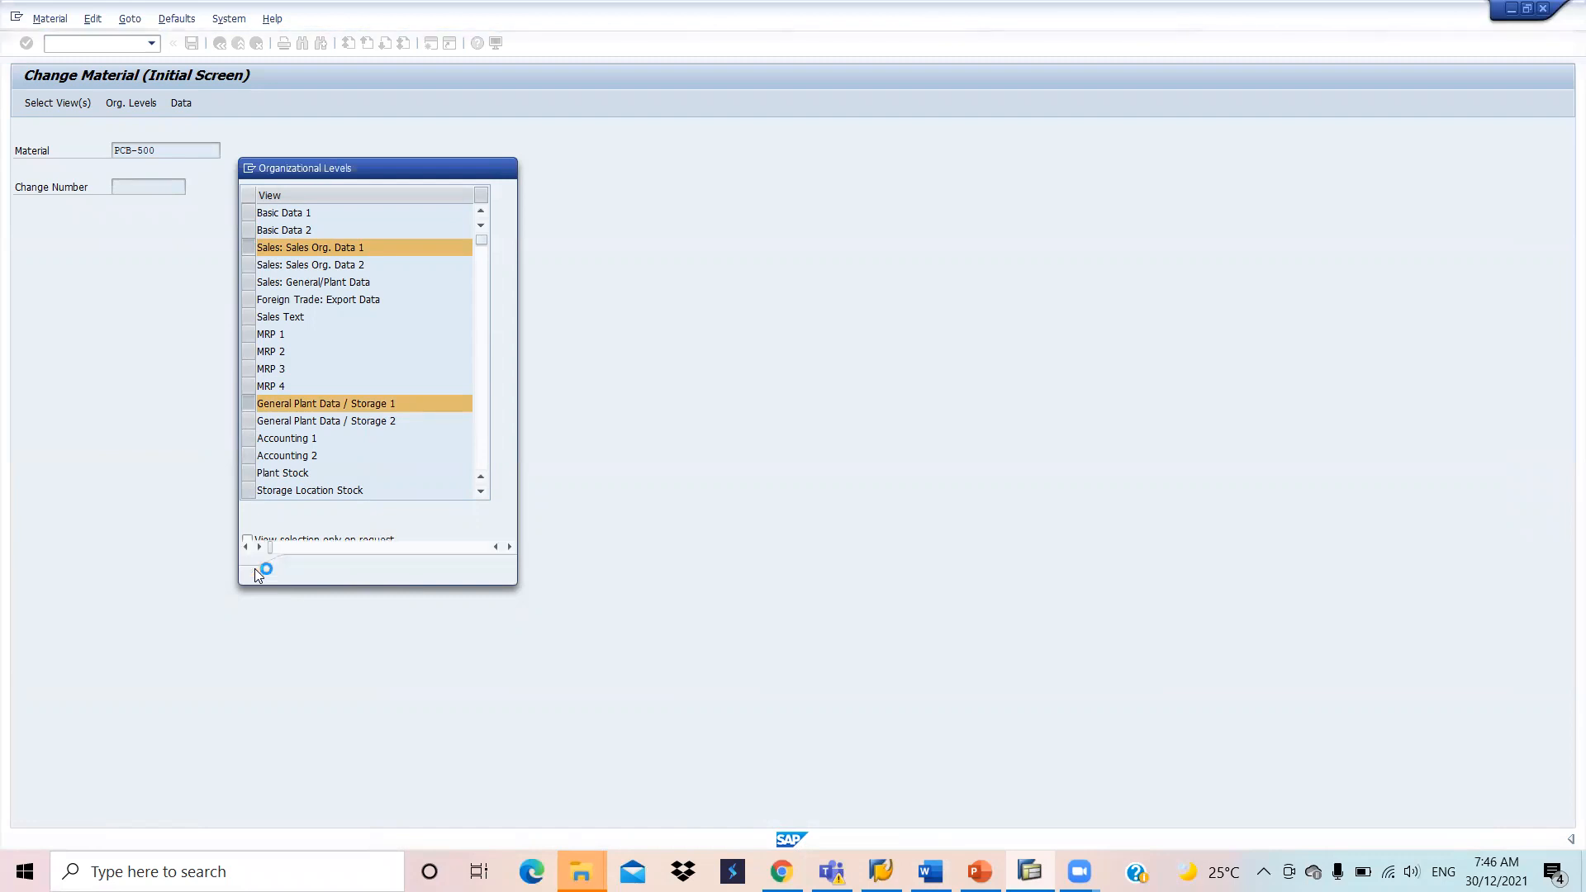
Step: Enter the organizational levels plant JBP1, storage location JBSL, sales organization JBSA and distribution channel JD, and open the material
text(jbp1)
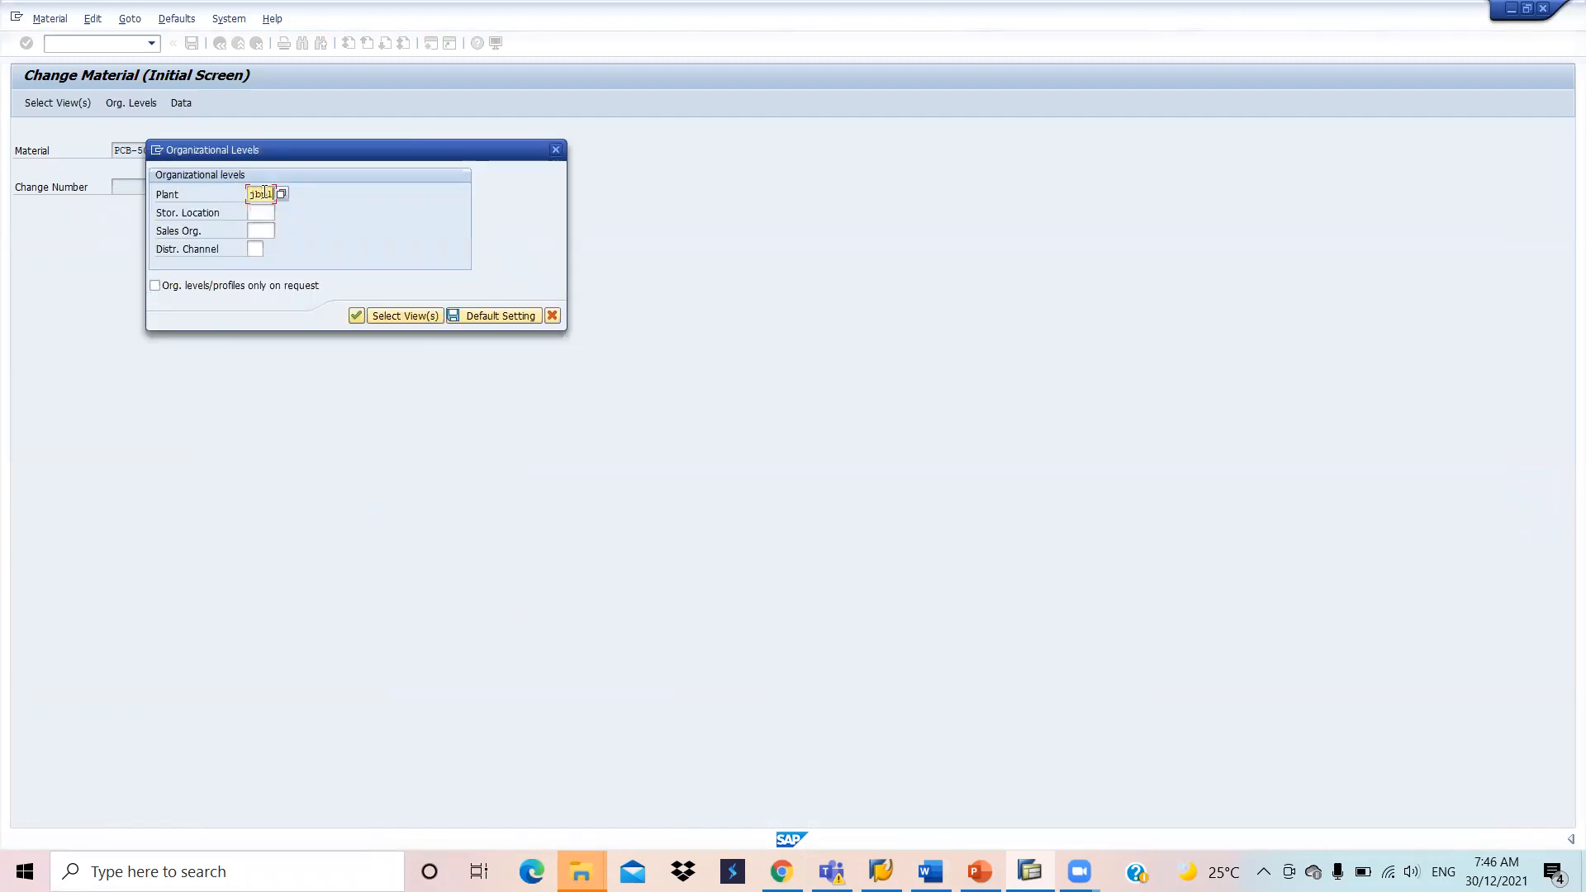
key(Tab)
text(jbs1)
key(Tab)
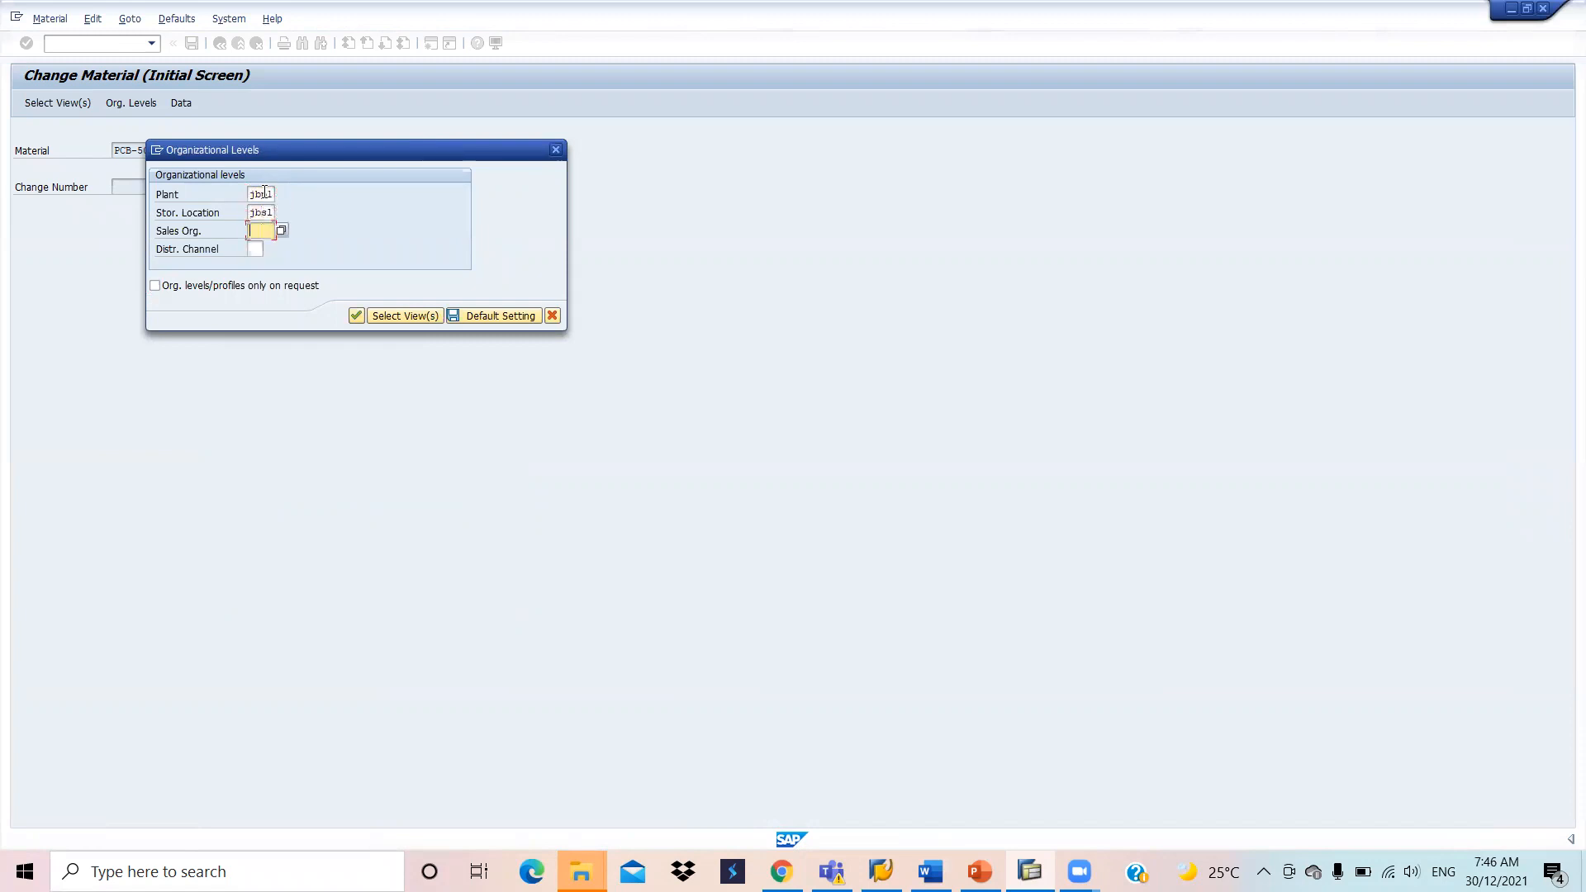
text(jbsa)
key(Tab)
text(jd)
key(Return)
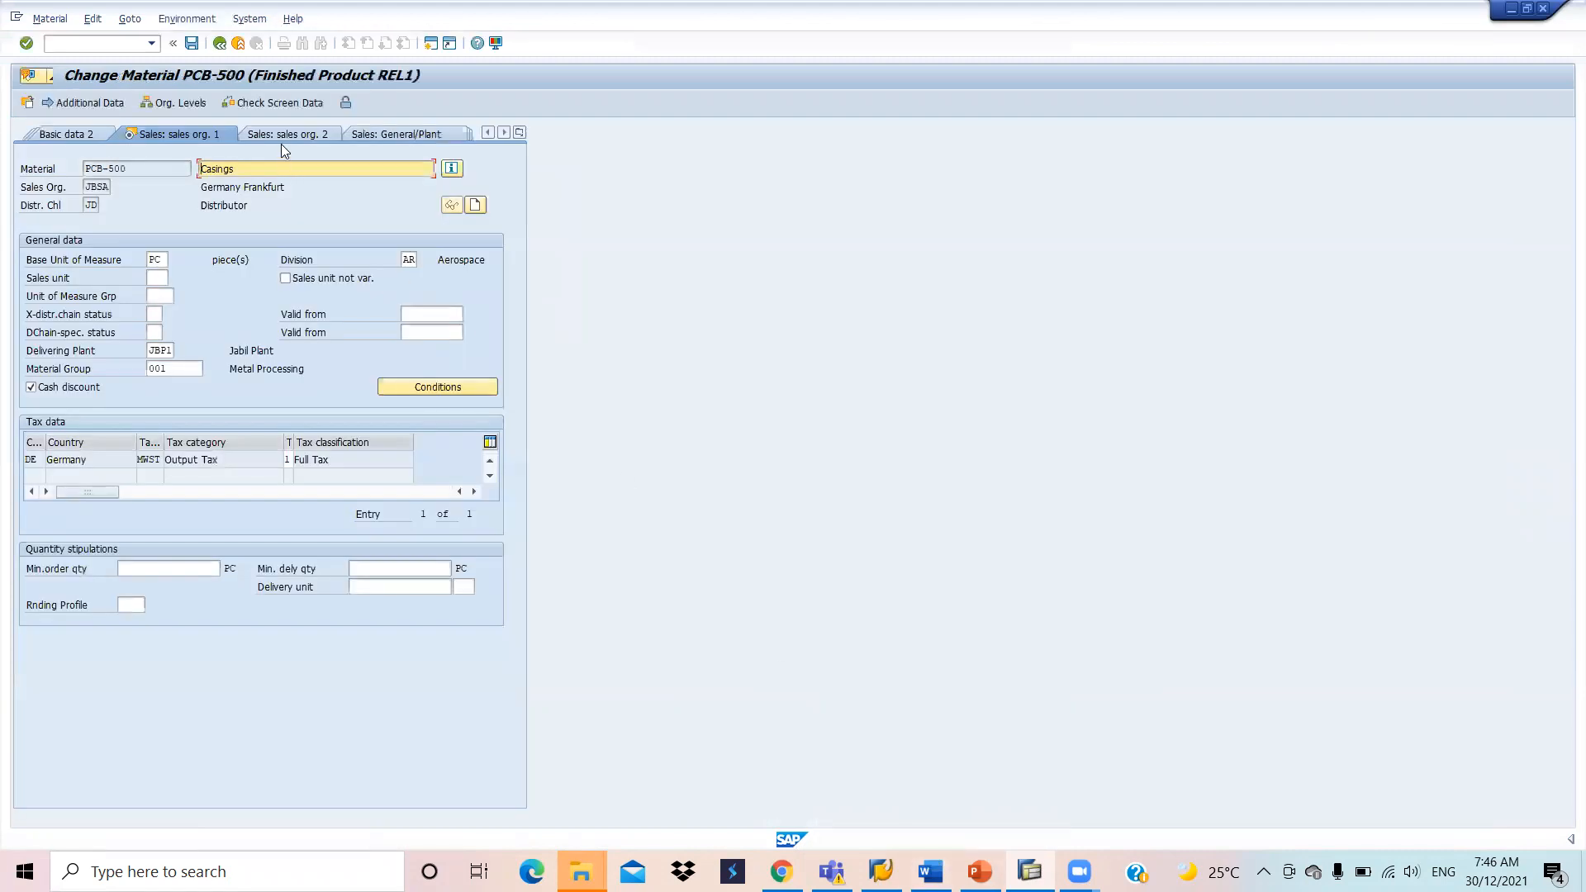
Step: Examine the delivering plant of material PCB-500 in the first sales organization view
drag(149, 351, 205, 355)
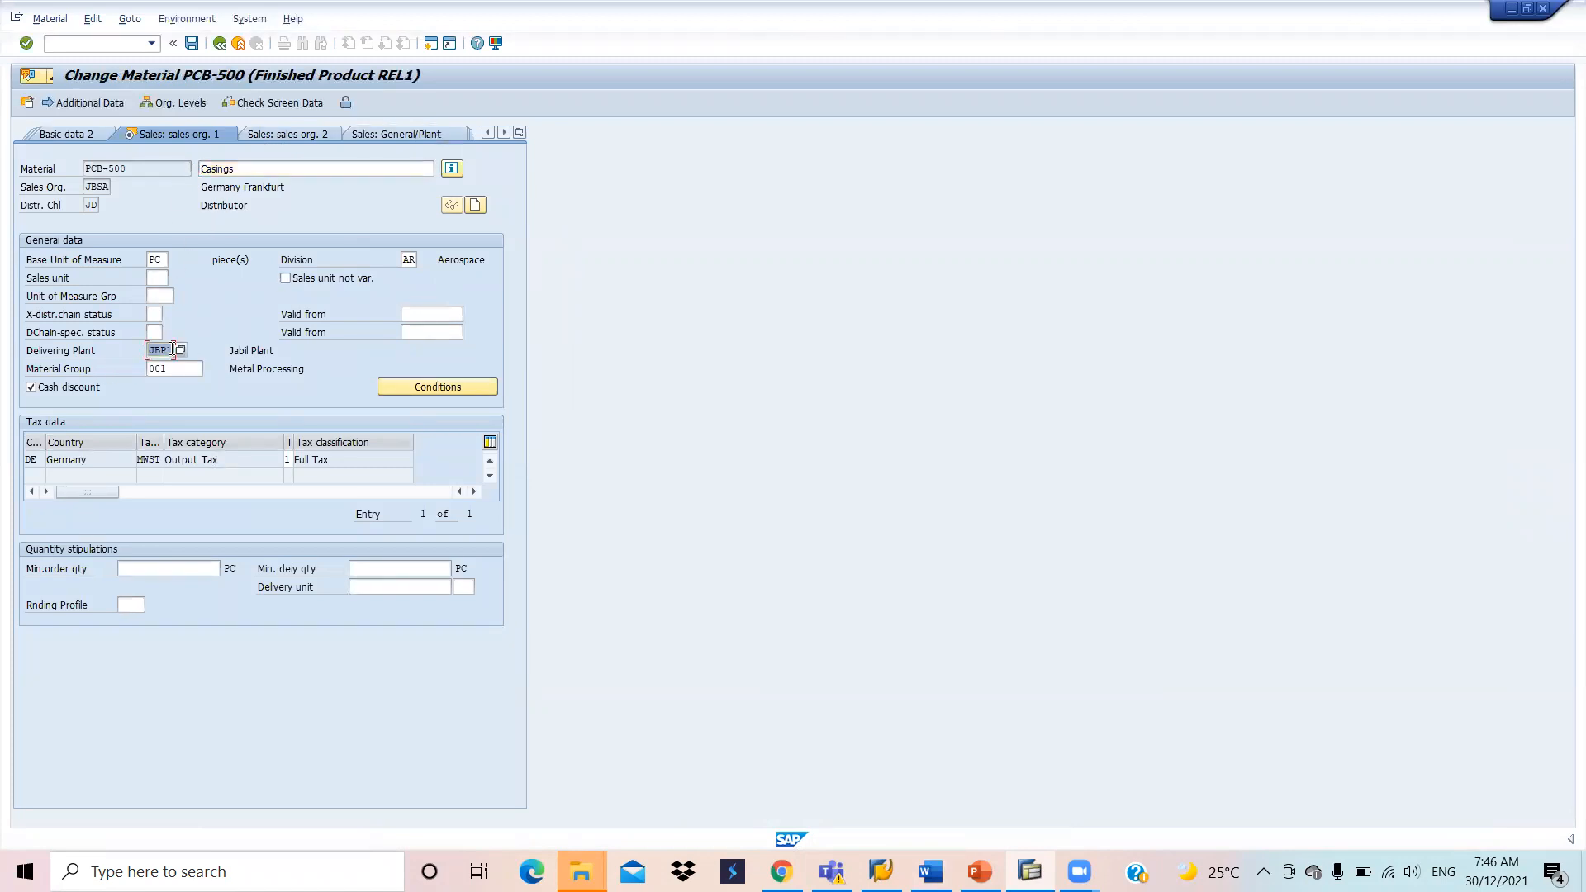
click(153, 350)
drag(153, 351, 174, 350)
Step: Go to the material's Plant data / stor. 1 view and list the possible entries for its storage conditions
click(503, 136)
click(503, 135)
click(503, 136)
click(502, 136)
click(503, 135)
click(304, 132)
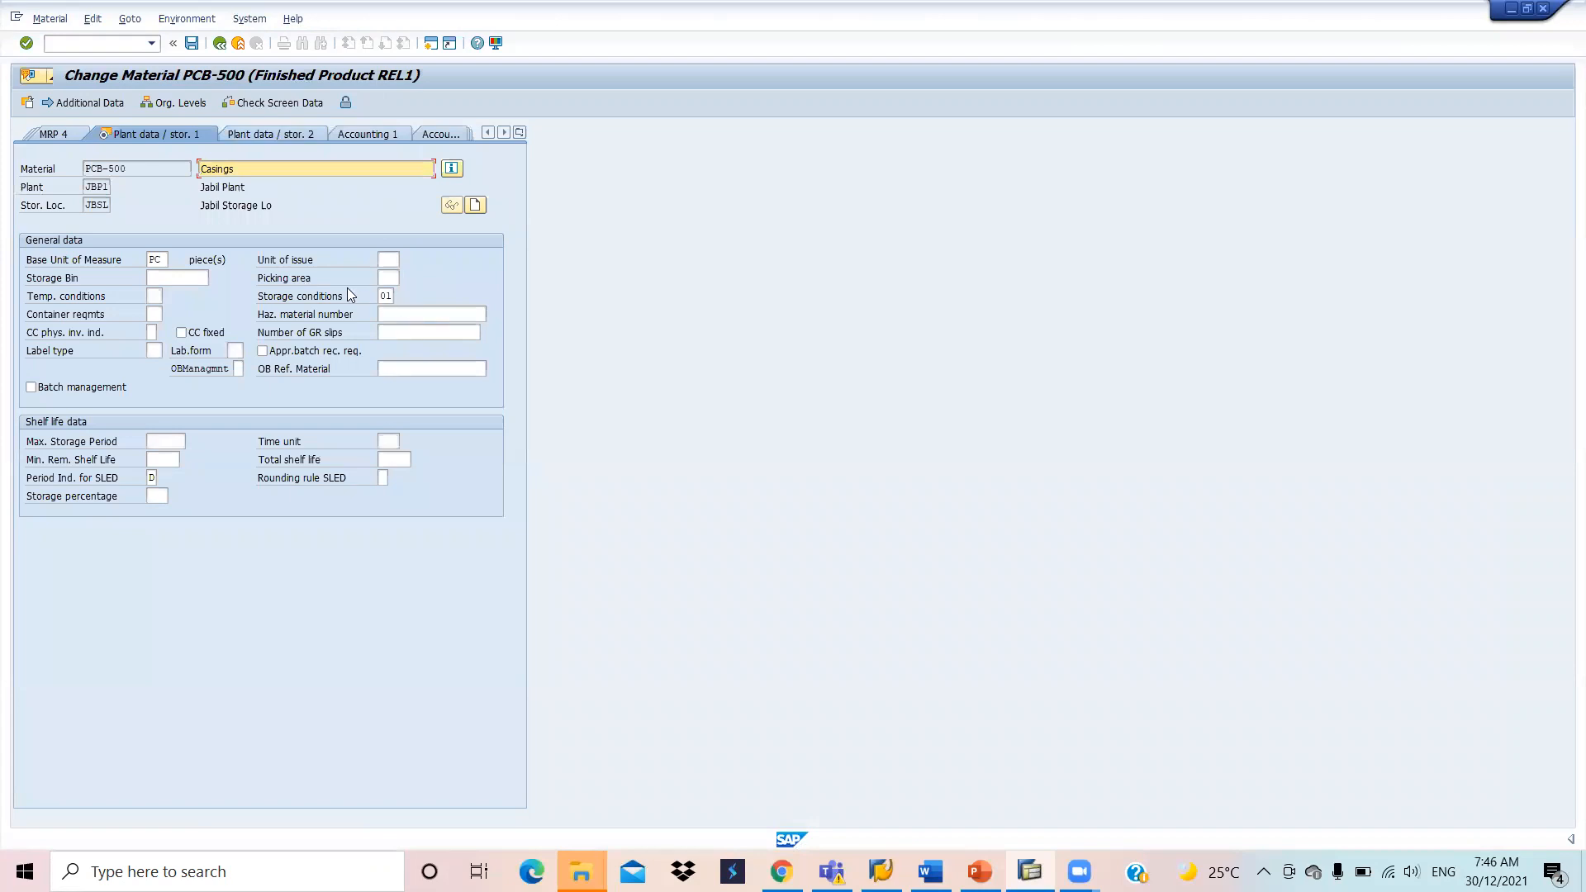
click(386, 296)
click(403, 298)
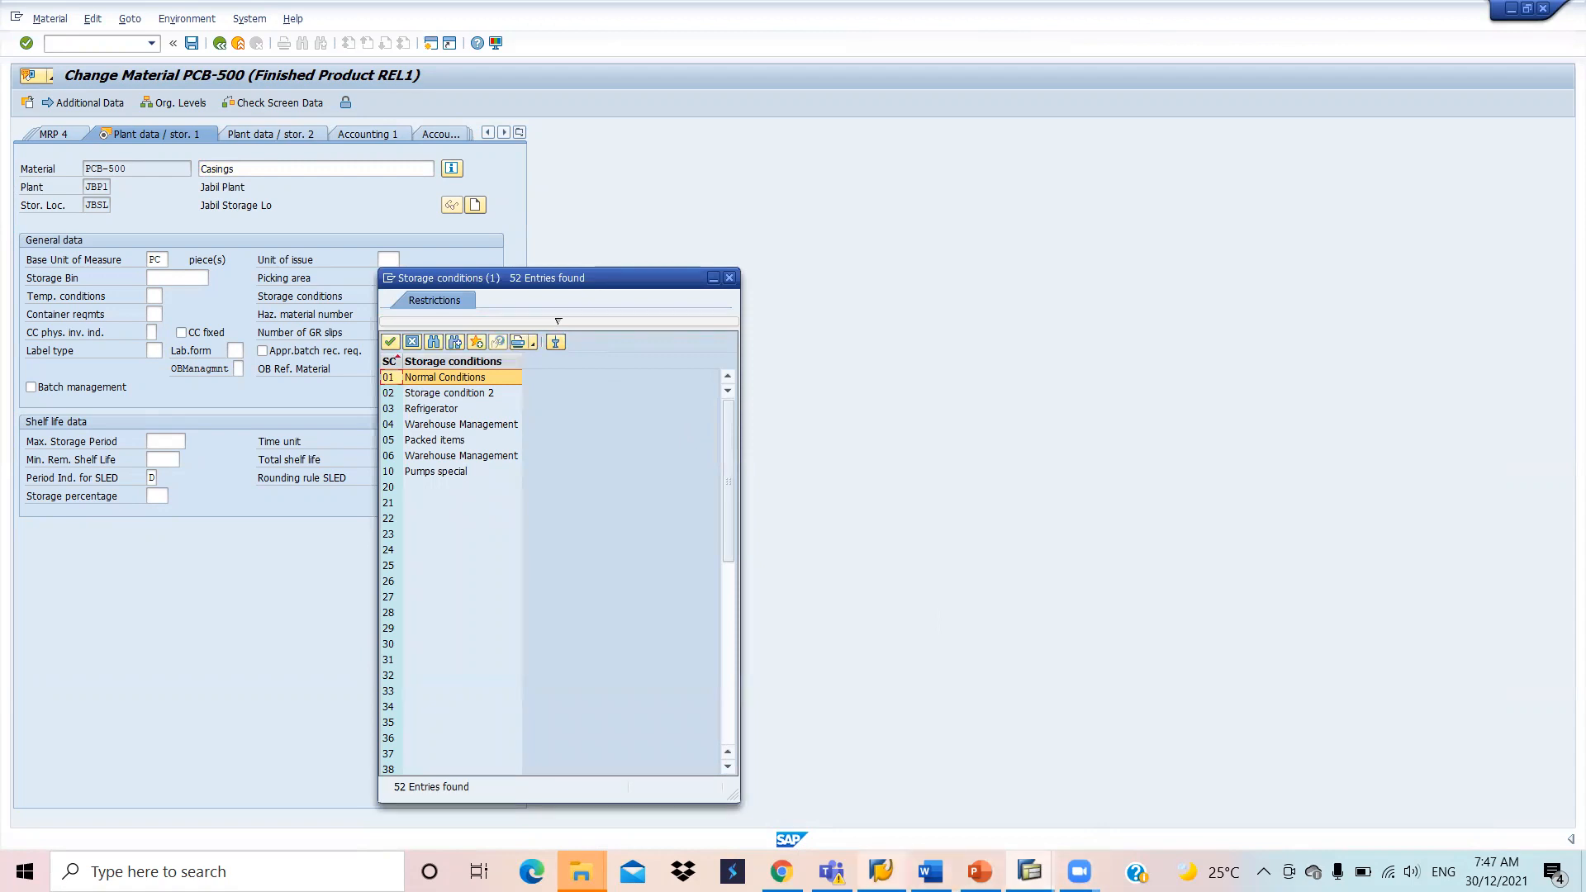
Step: Review the Define Storage Condition line in the Word notes and return to the storage conditions list in SAP
click(930, 871)
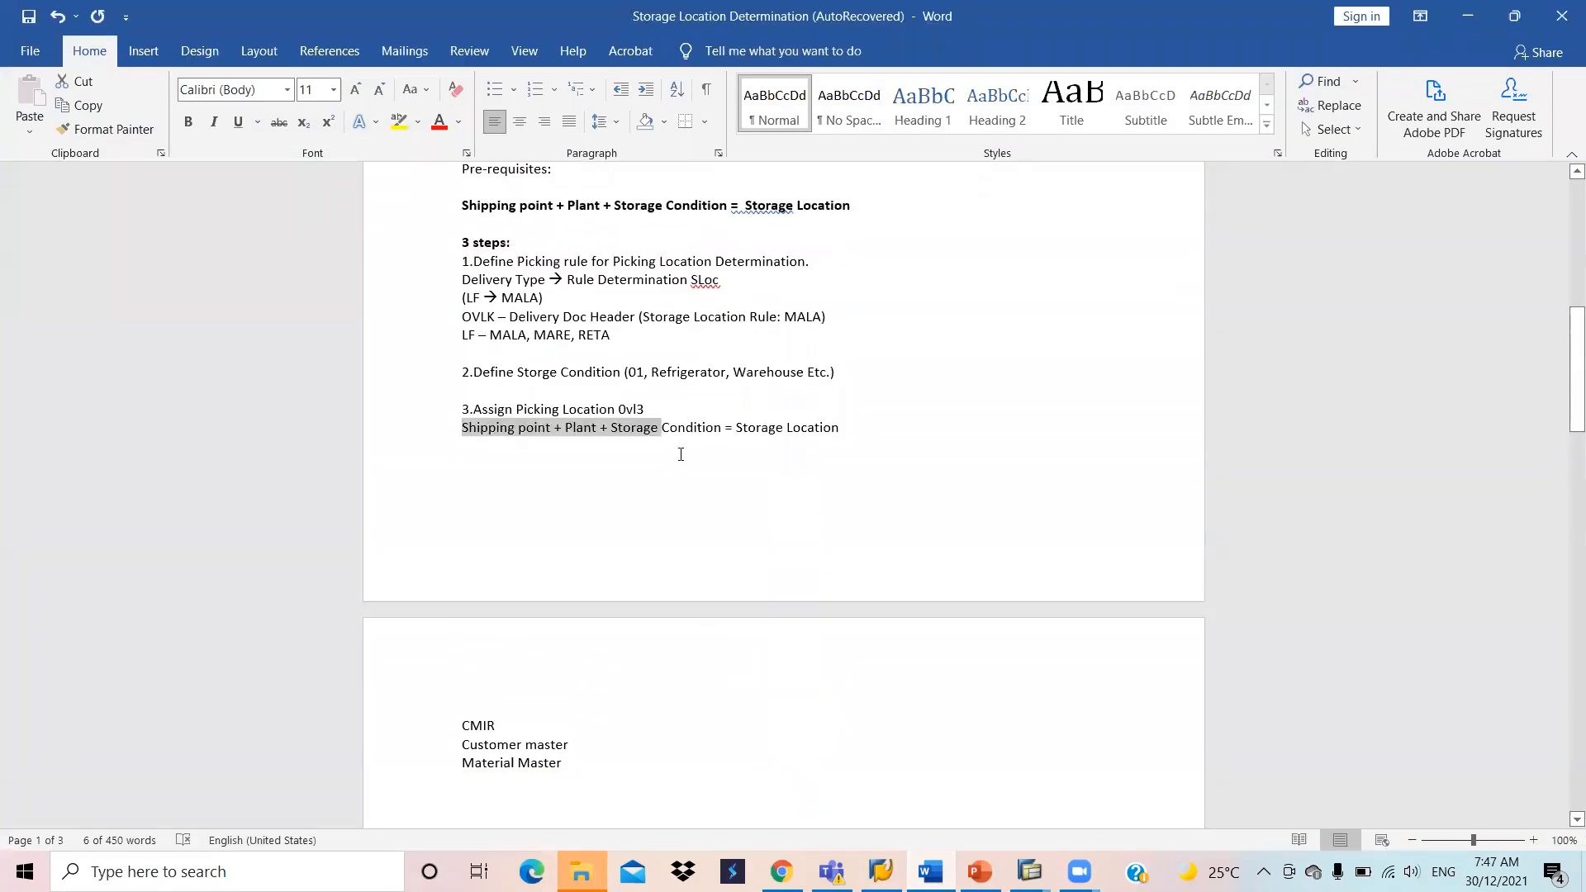
scroll(526, 285, up, 1)
click(659, 331)
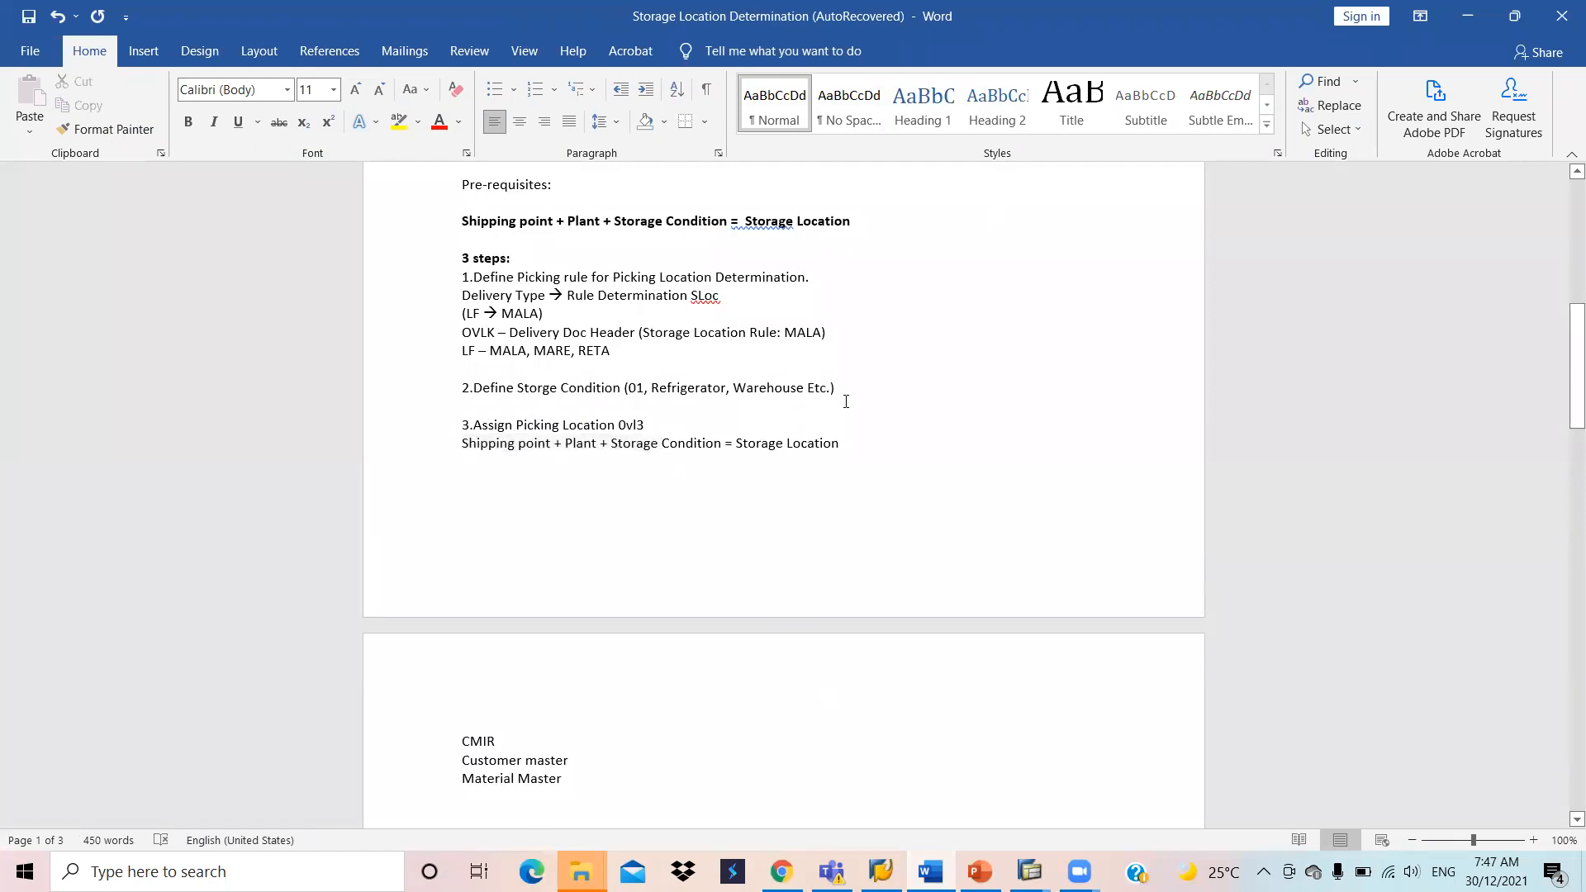
drag(835, 388, 476, 395)
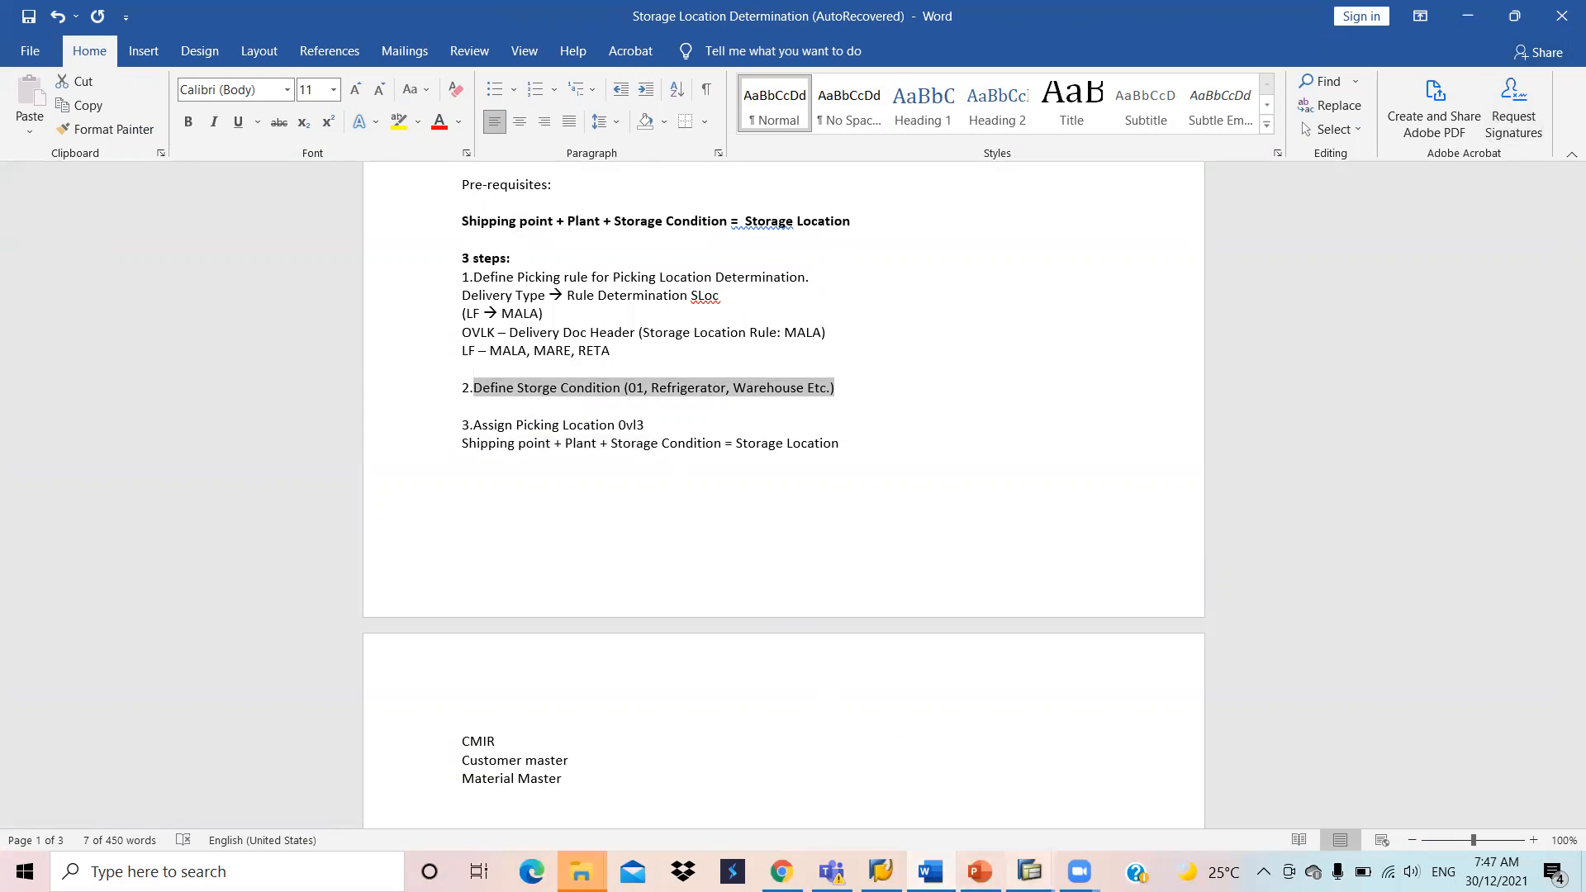
click(1029, 872)
click(1133, 783)
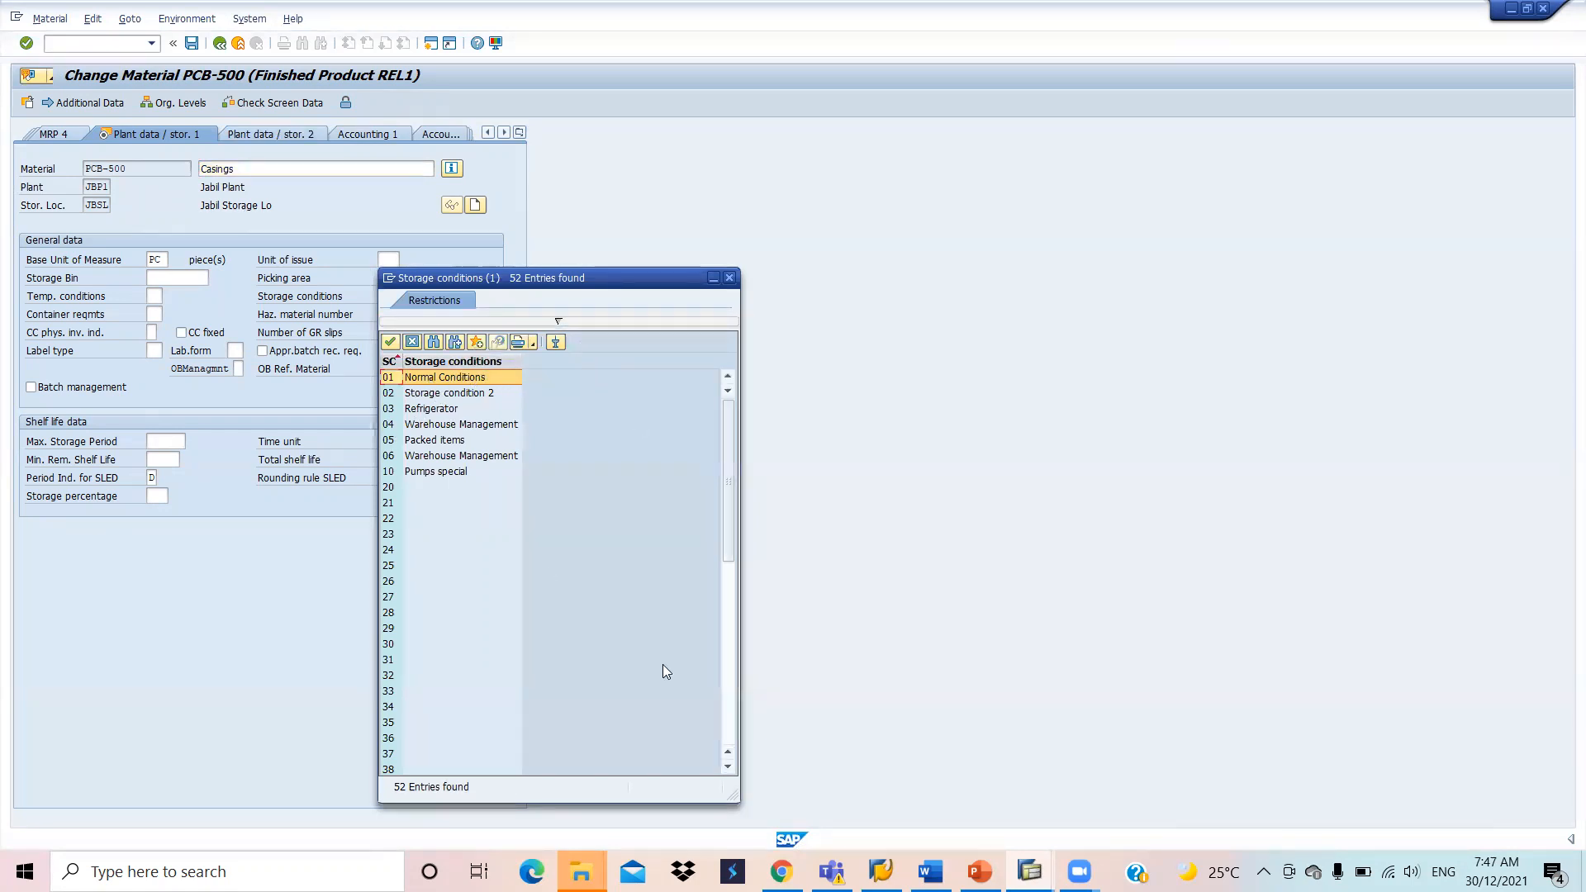
Step: Recheck the Word notes, accept storage condition 01 Normal Conditions in SAP and leave the material master to the Easy Access menu
click(930, 871)
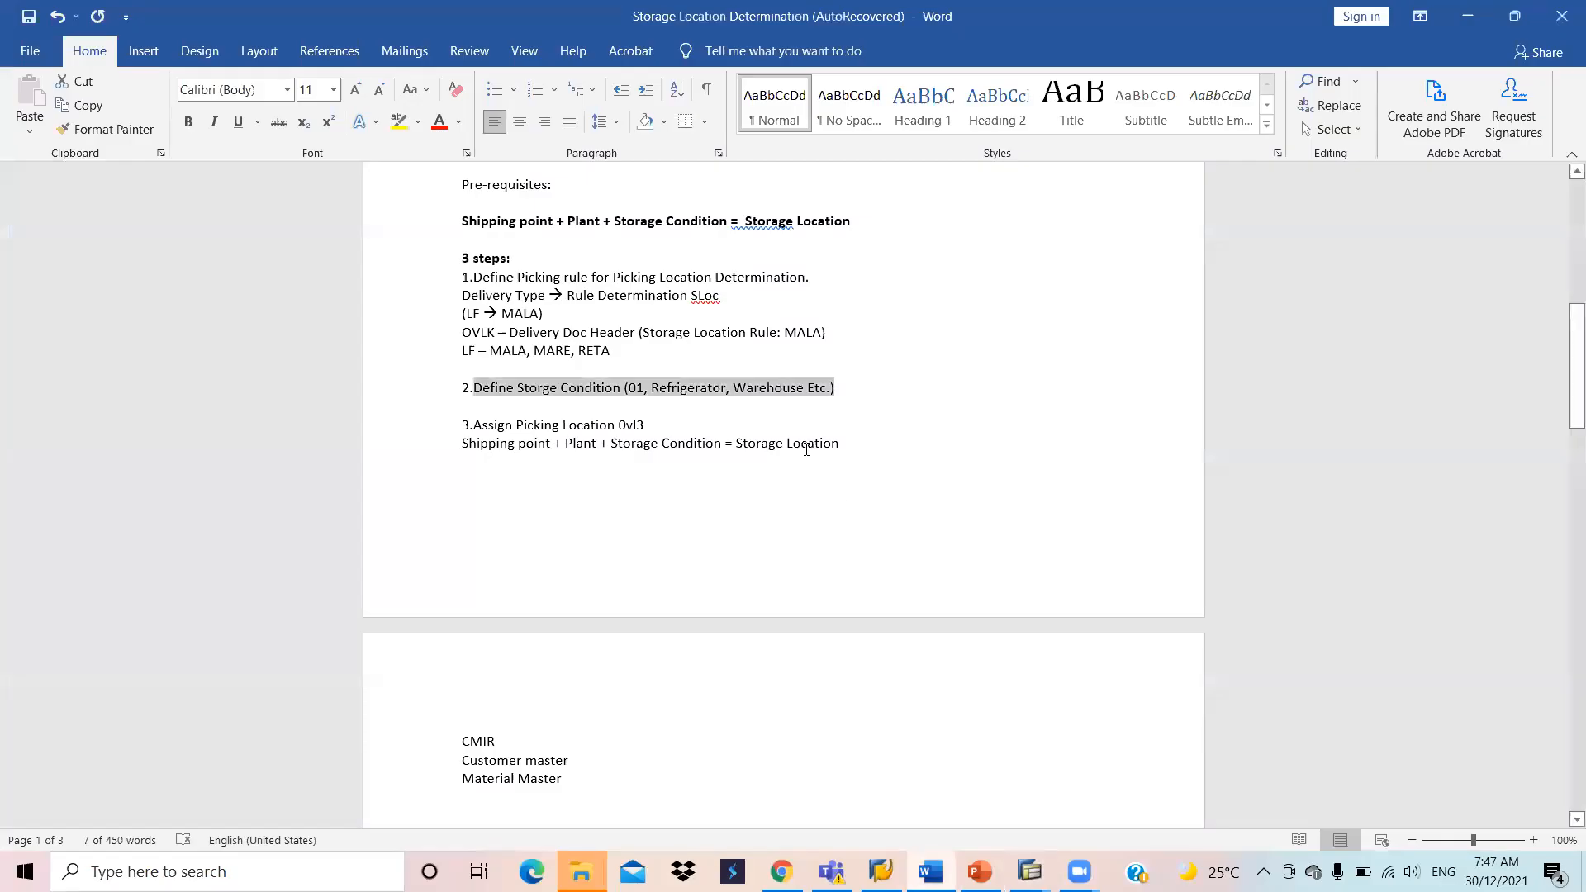
click(723, 402)
key(alt+Tab)
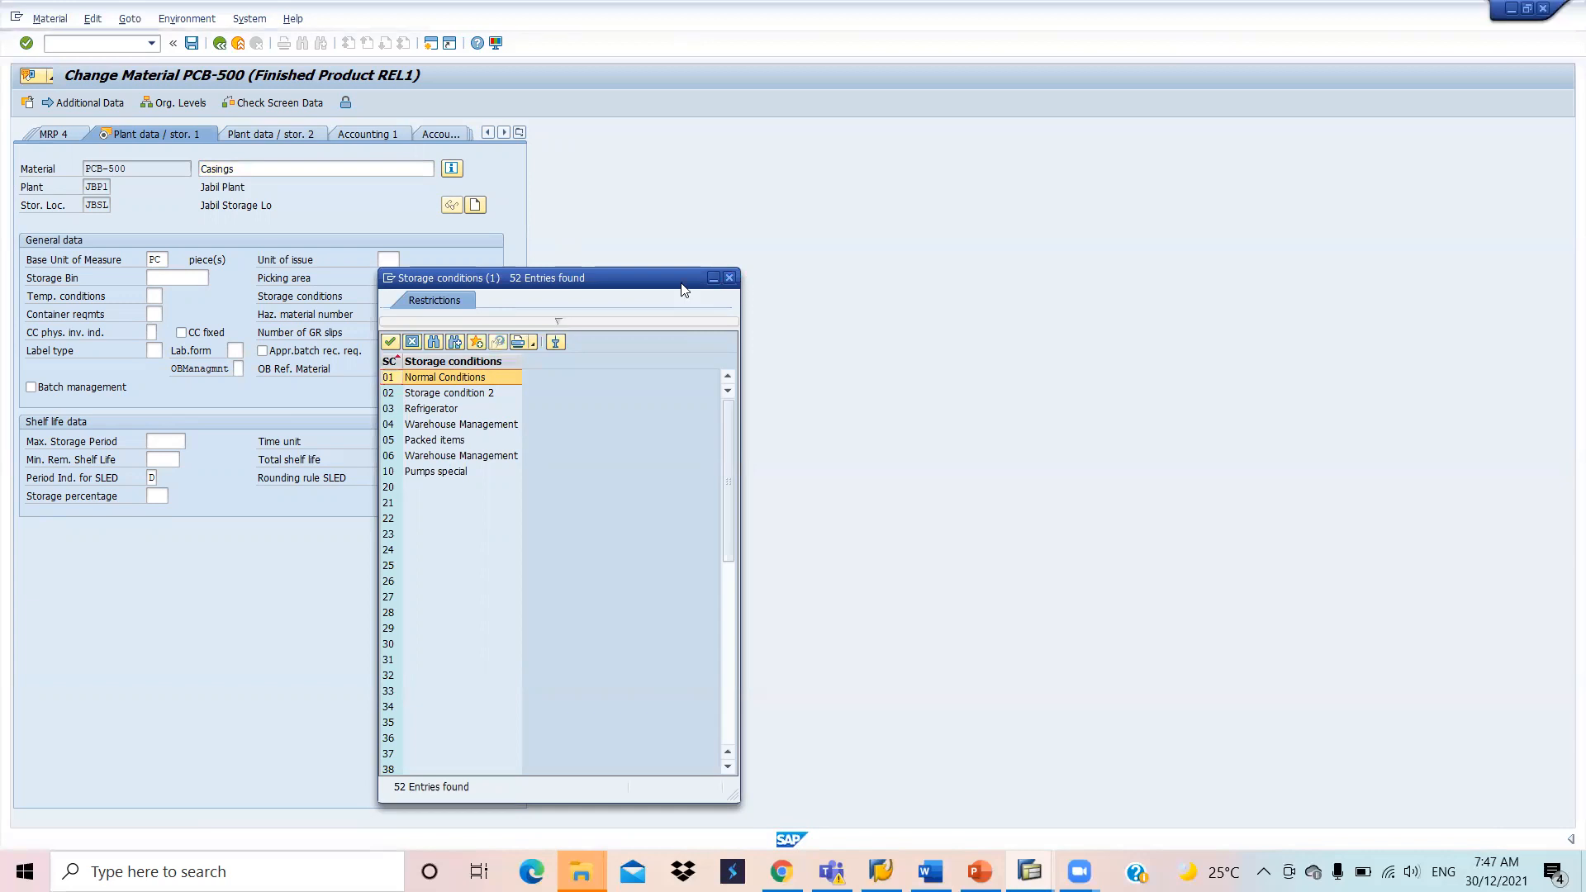
key(Return)
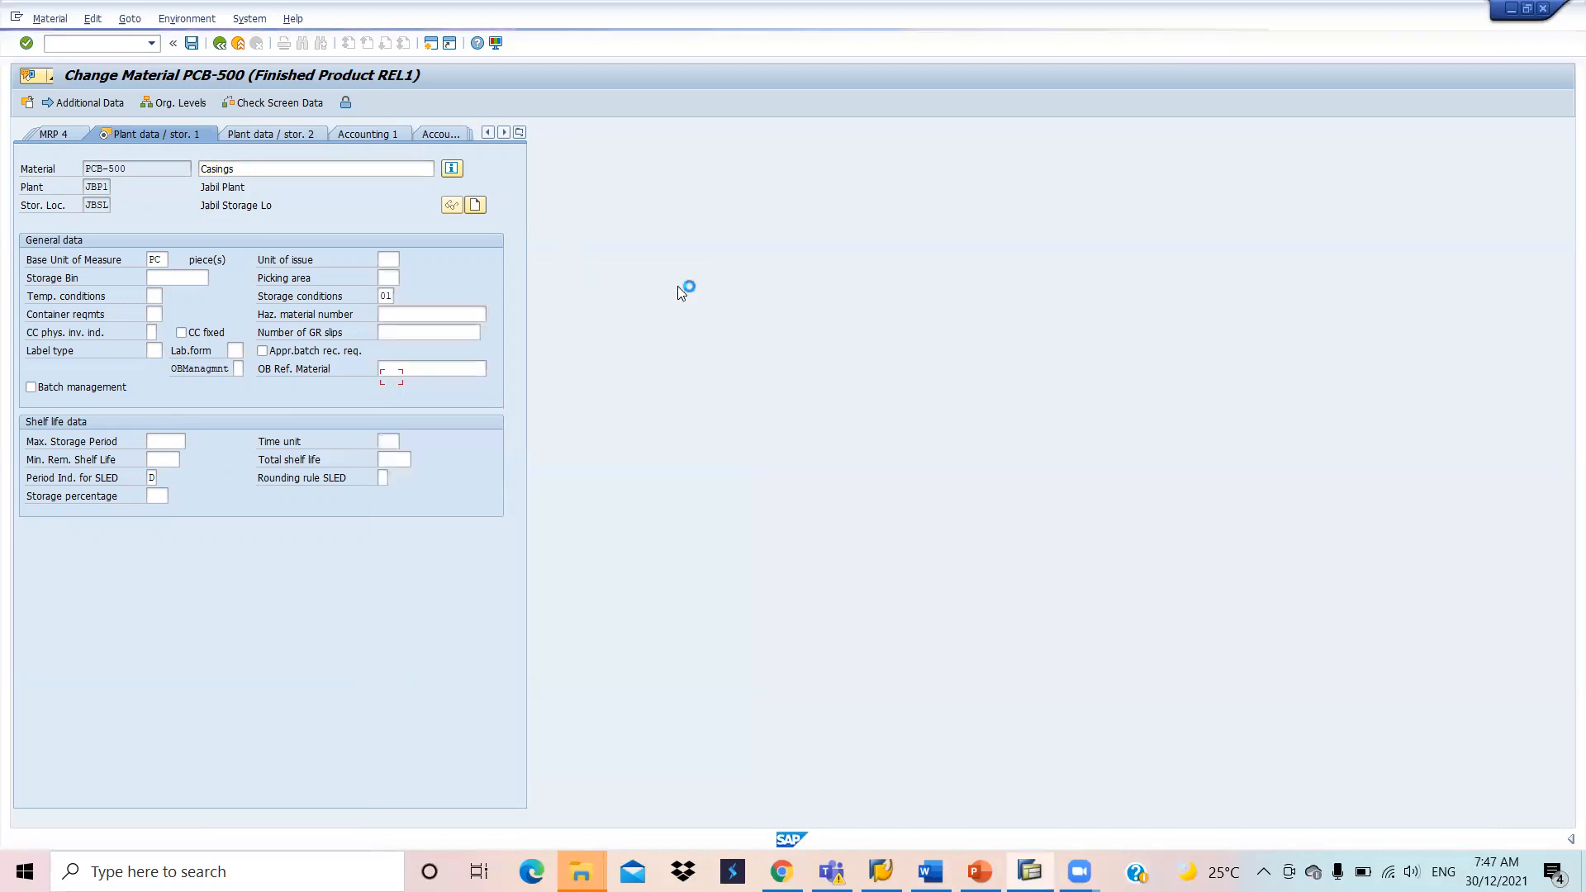
click(220, 45)
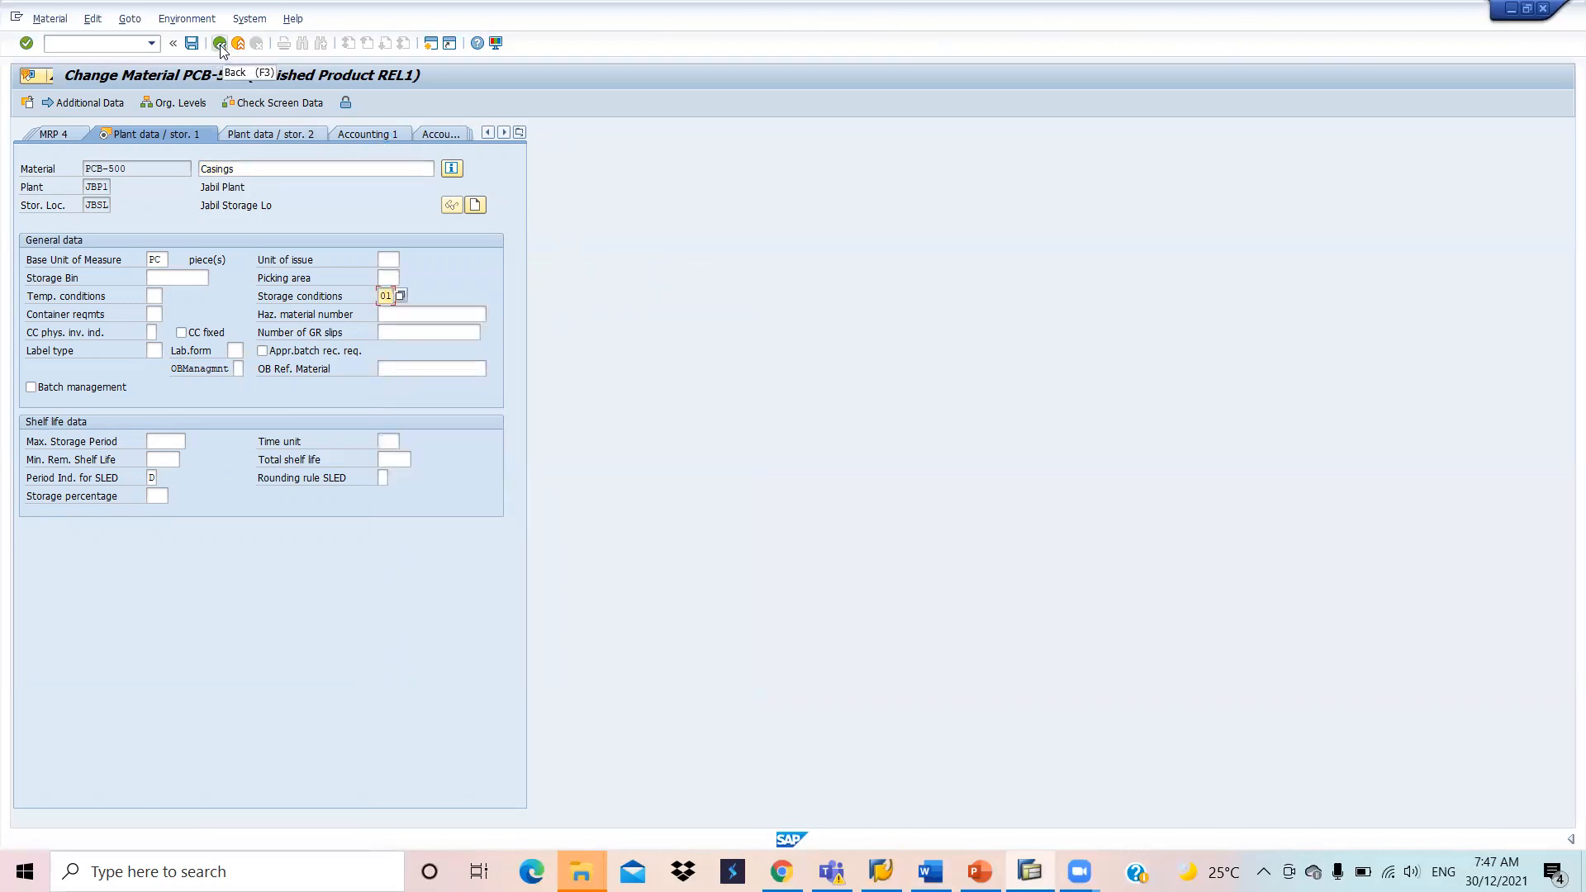
click(220, 44)
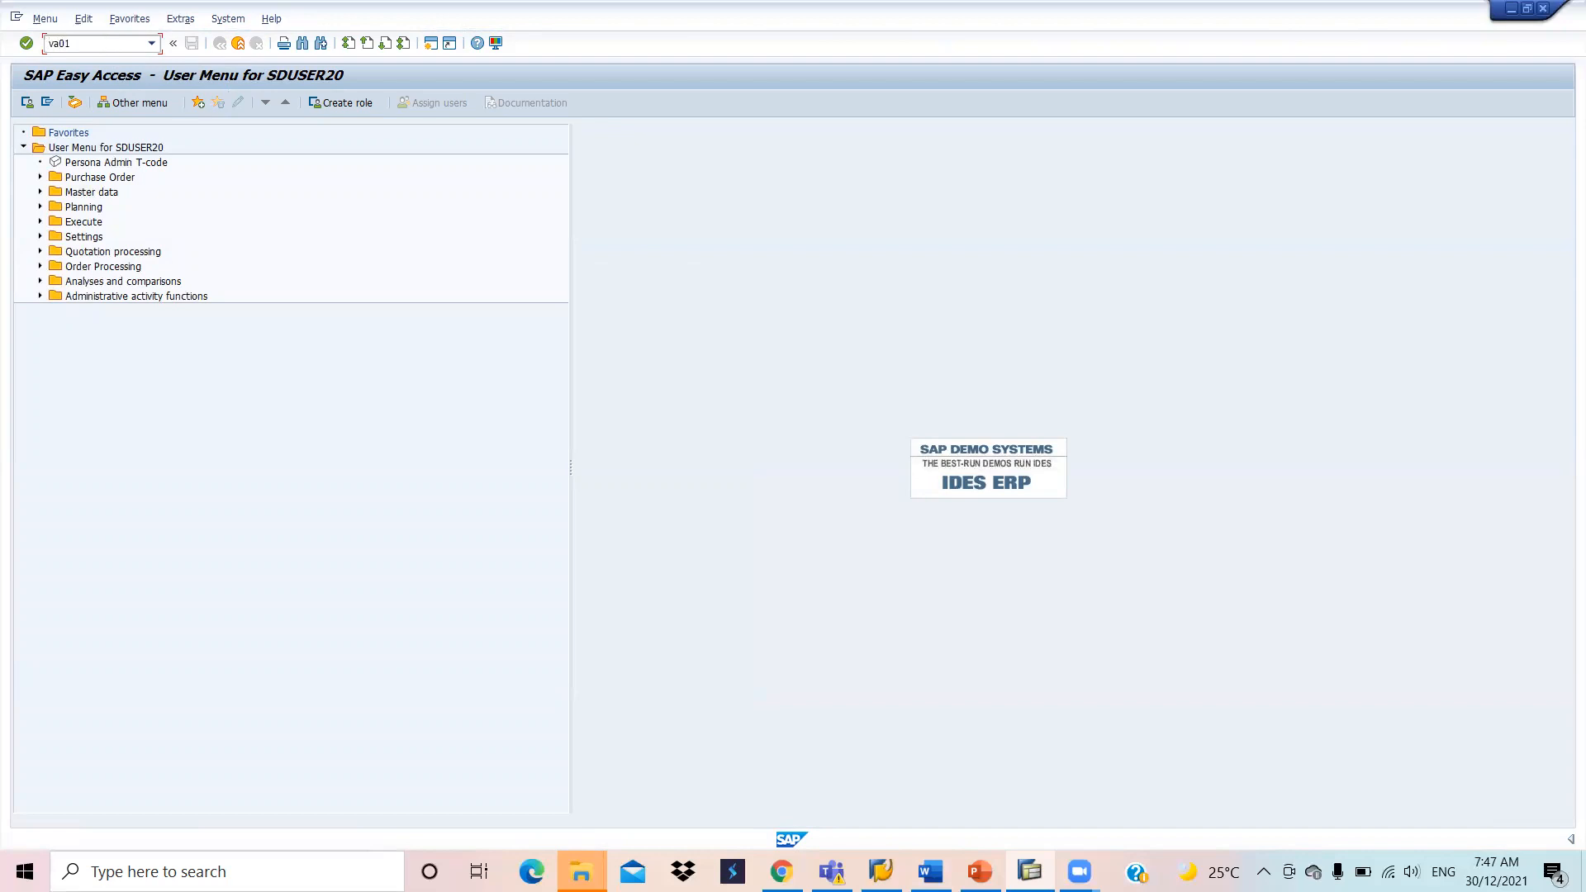
Step: Start a TVS standard order with VA01 for sales area JBSA, JD, AR and enter the sold-to party's customer number
key(Return)
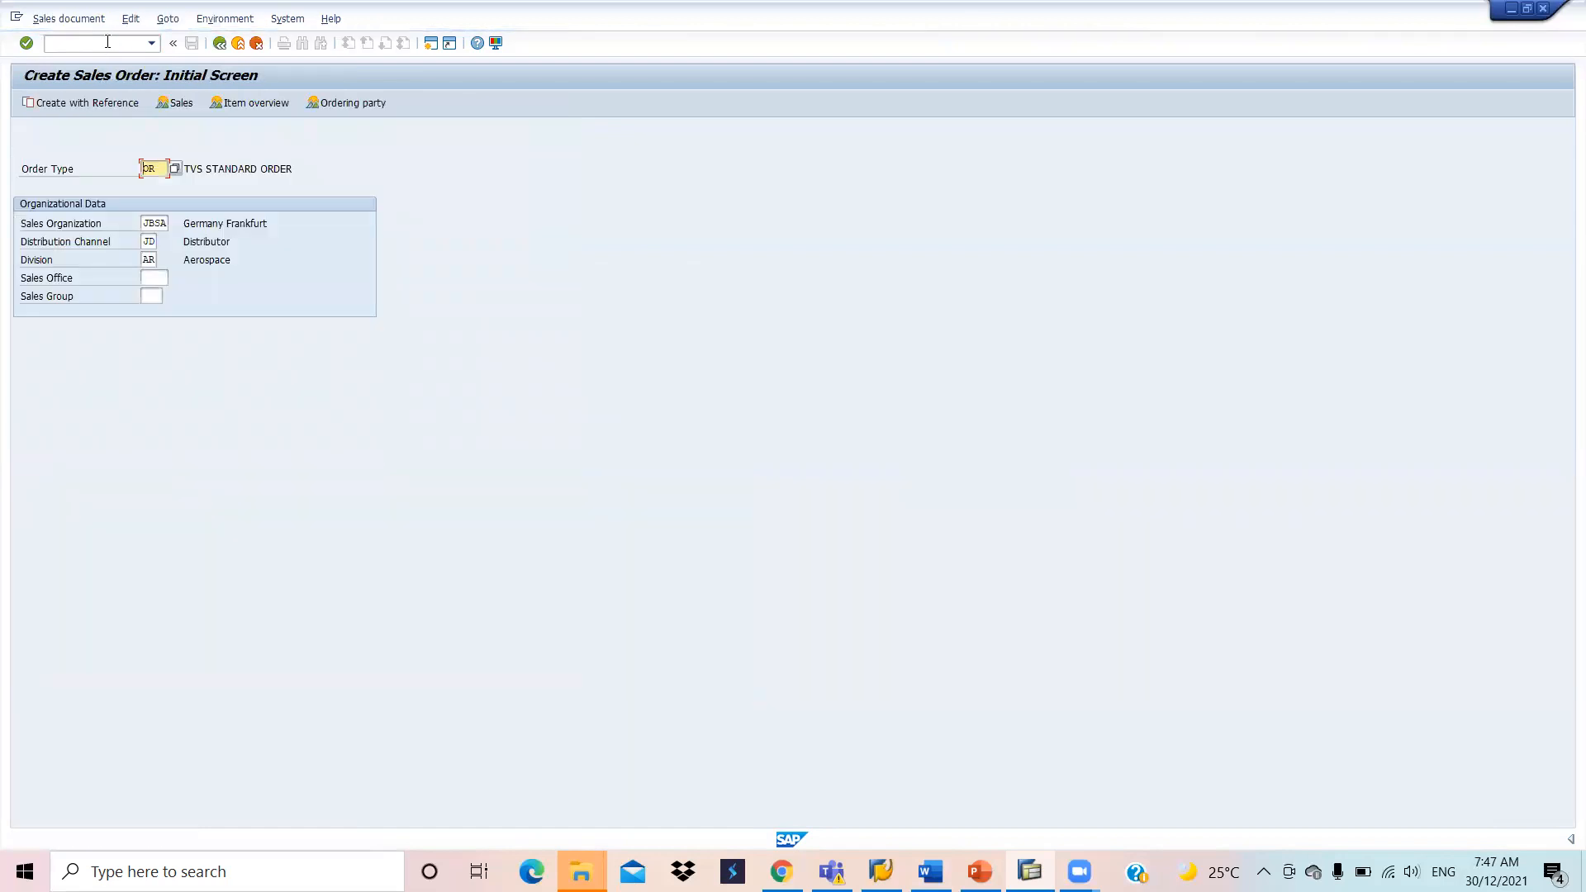
key(Return)
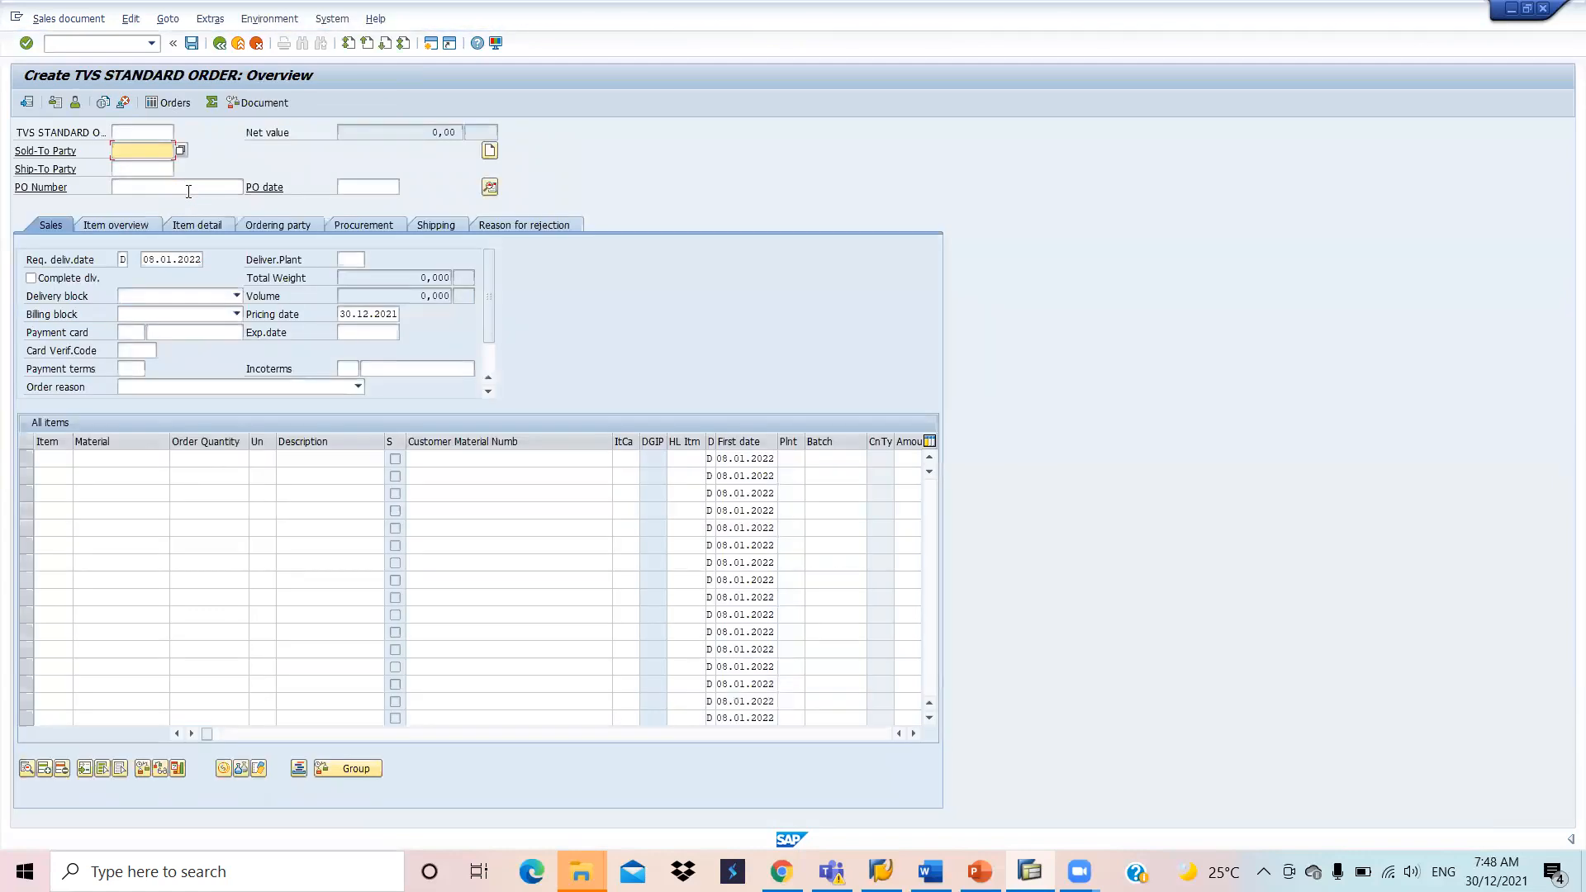
text(0005)
key(Return)
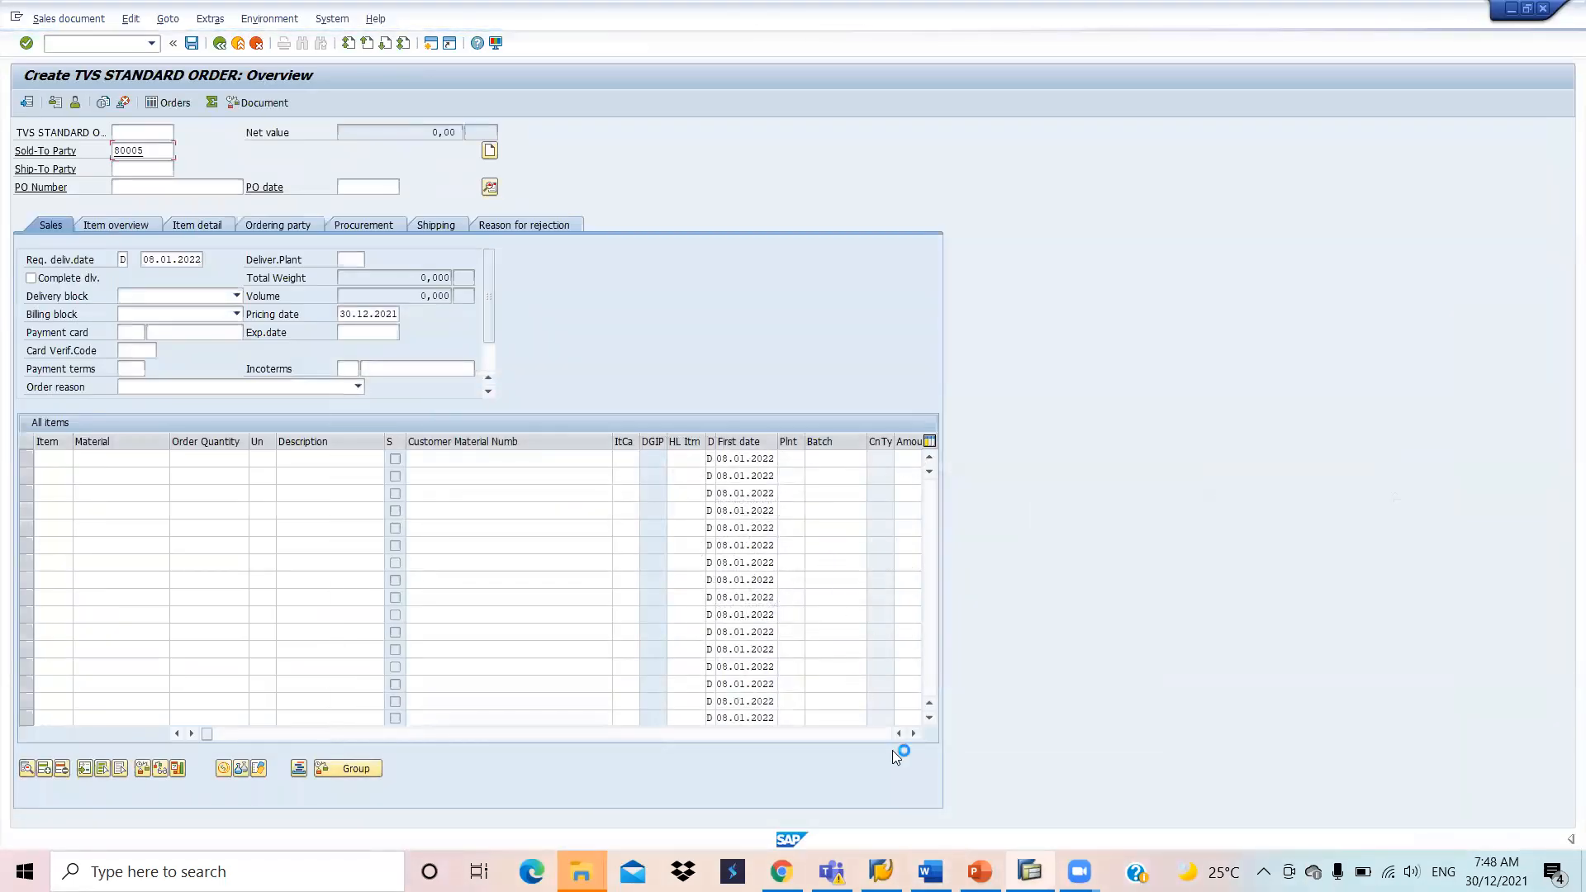
Step: Glance at the Word notes and add material PCB-500 with quantity 1 as the first item of the sales order
click(930, 871)
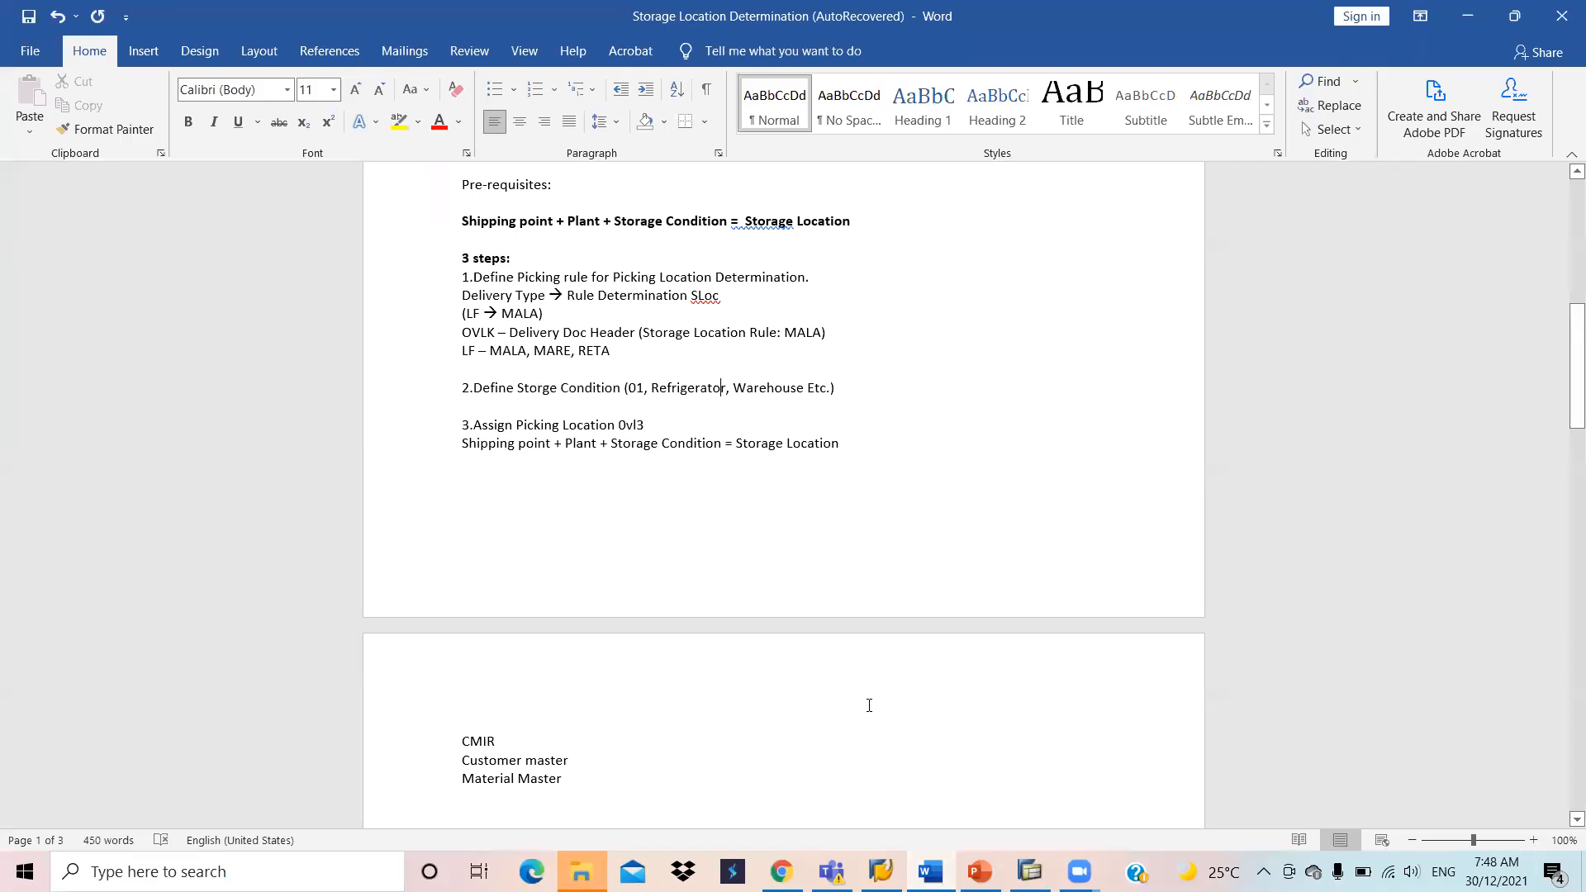
scroll(857, 480, up, 1)
click(1030, 871)
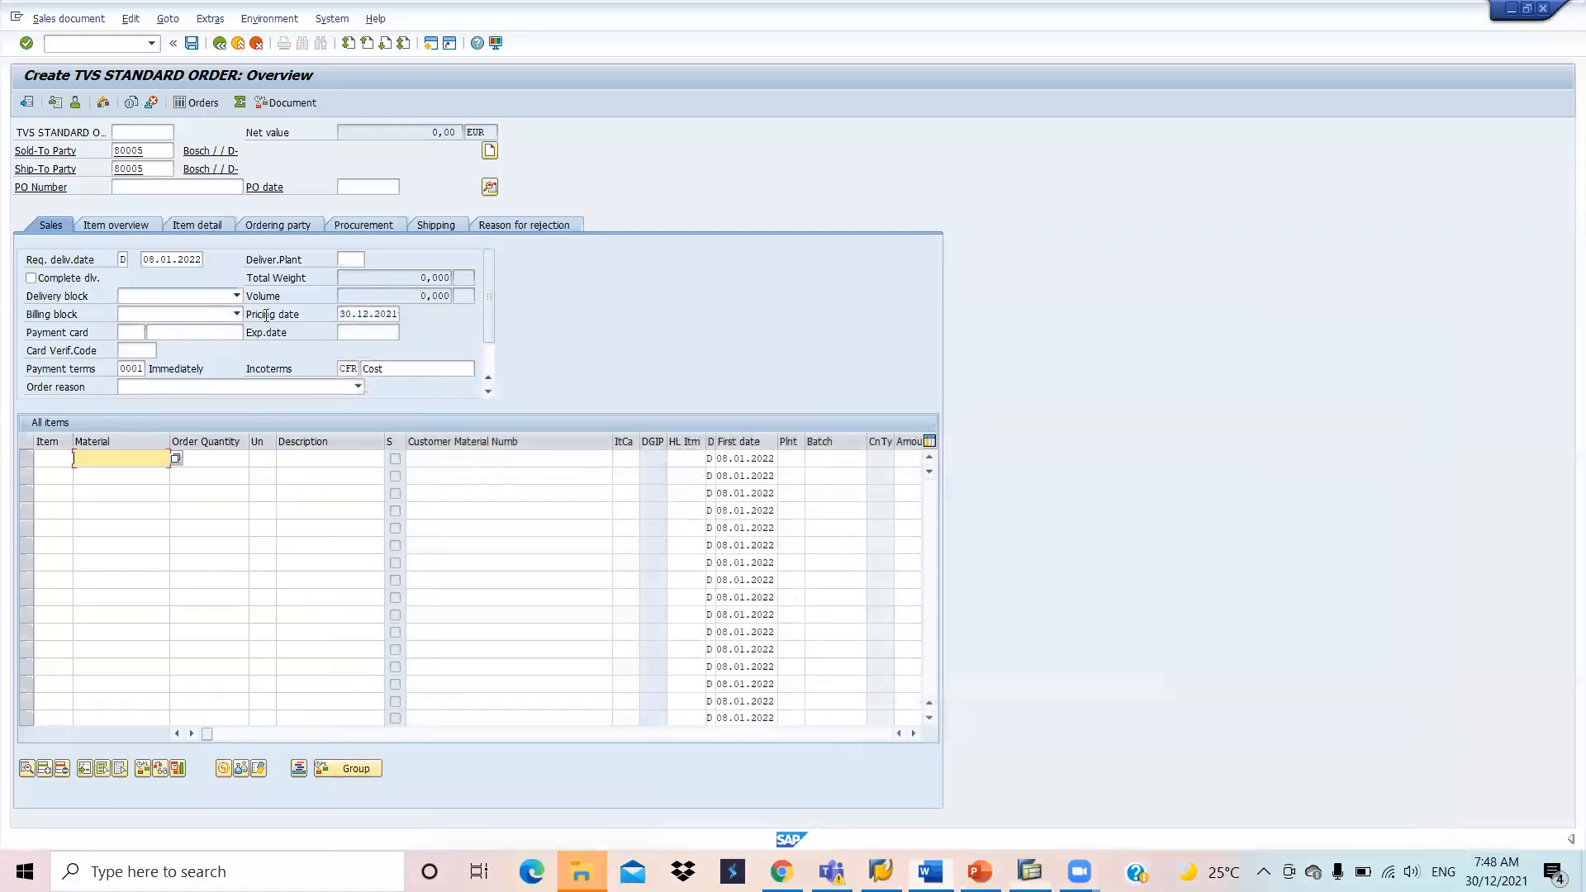
text(pcb-500)
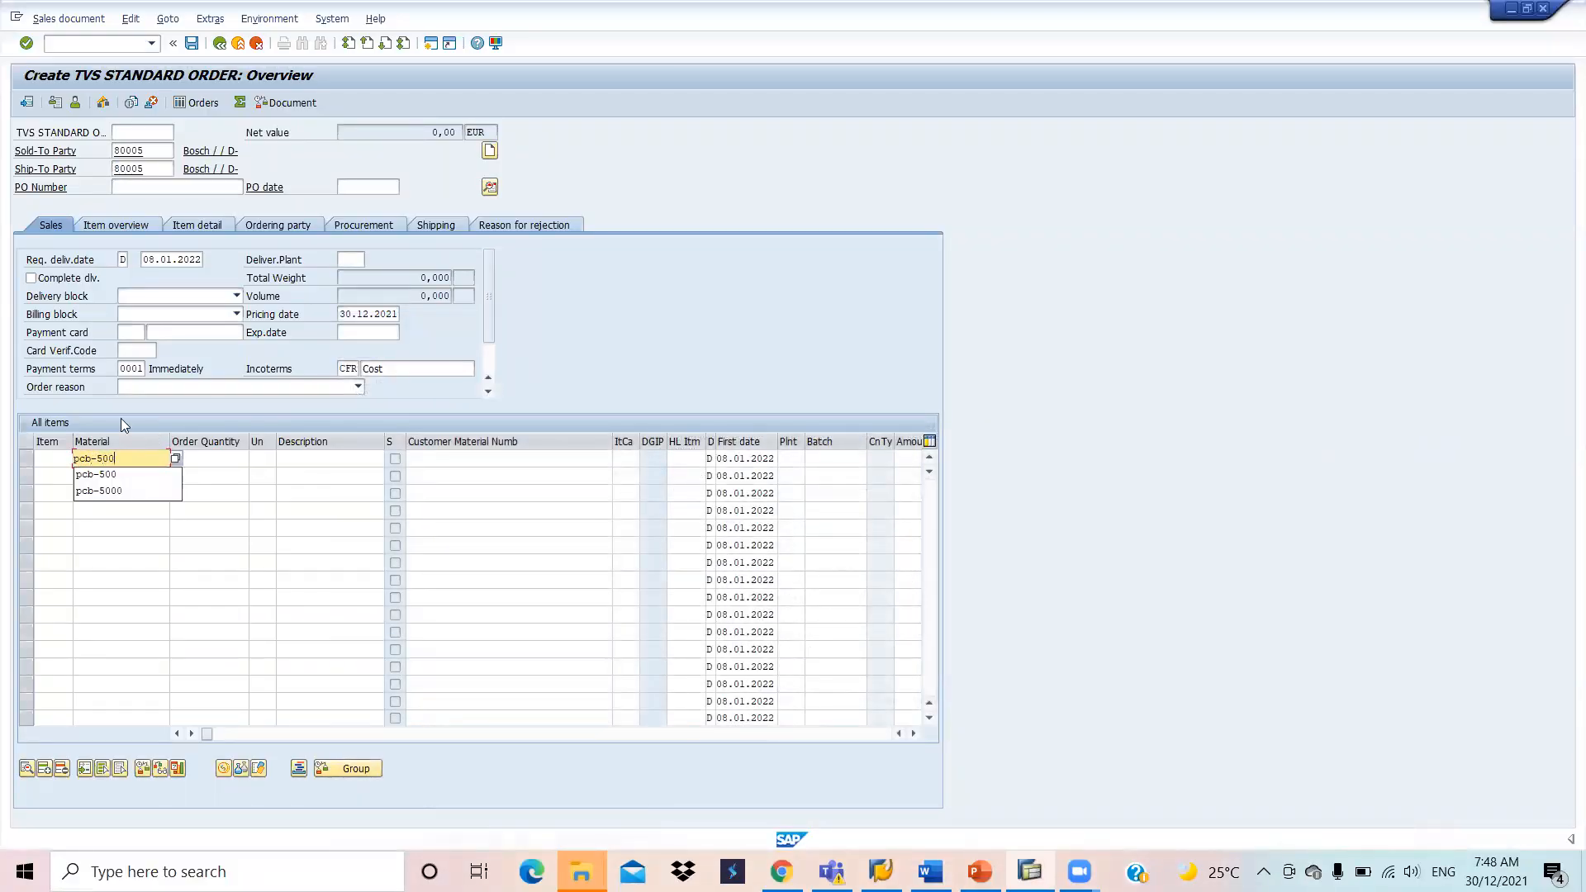
key(Tab)
key(Return)
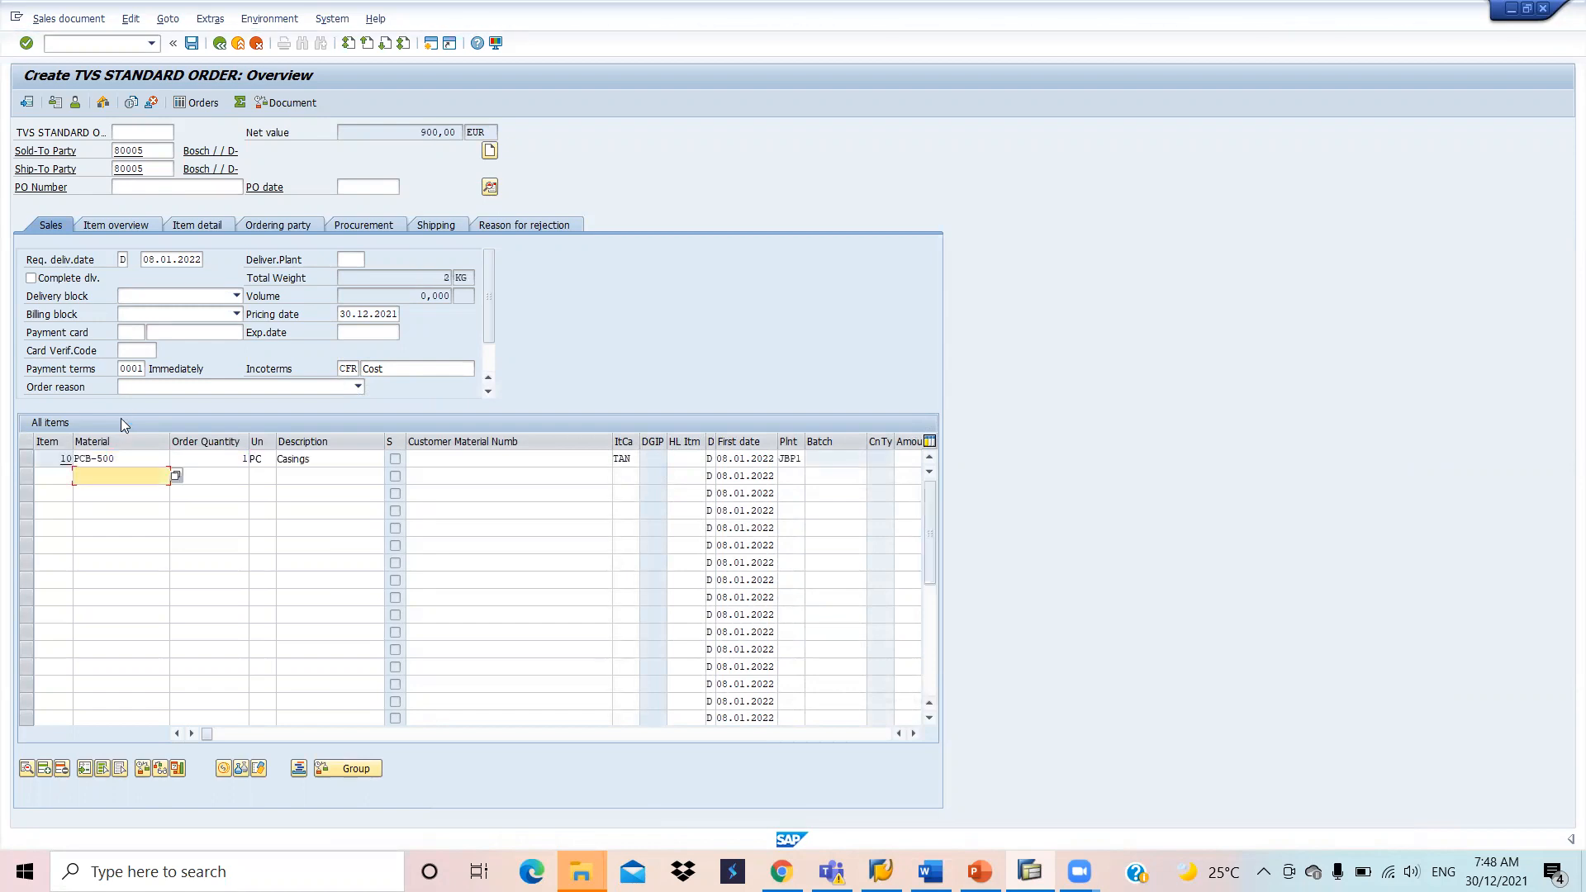
Step: Save the sales order despite its incomplete data and return to the Easy Access menu
click(191, 43)
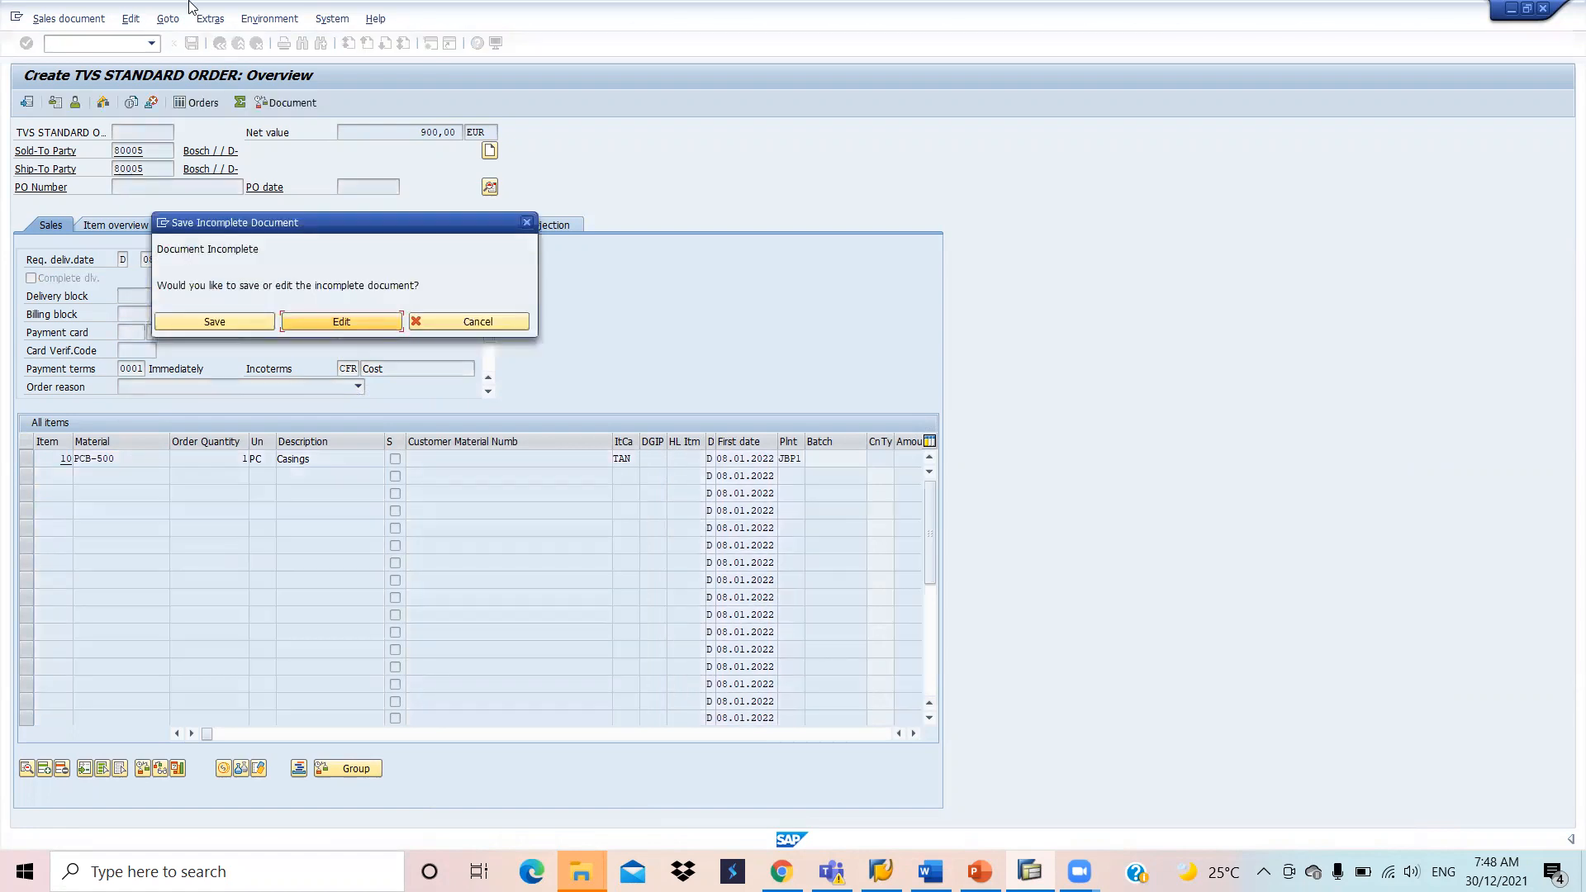
click(238, 324)
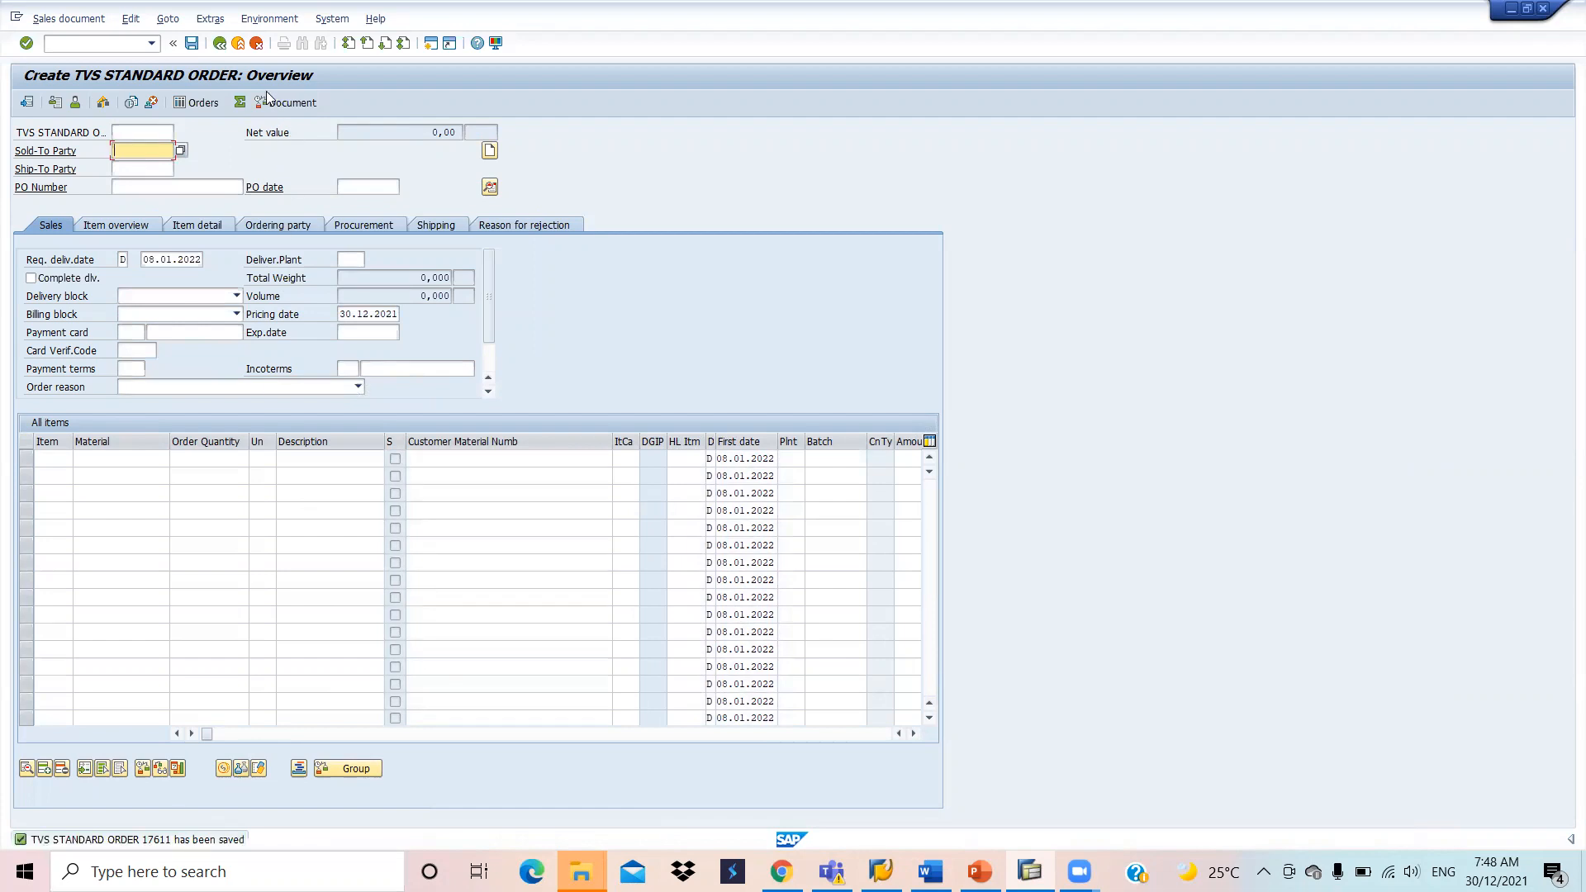
click(220, 43)
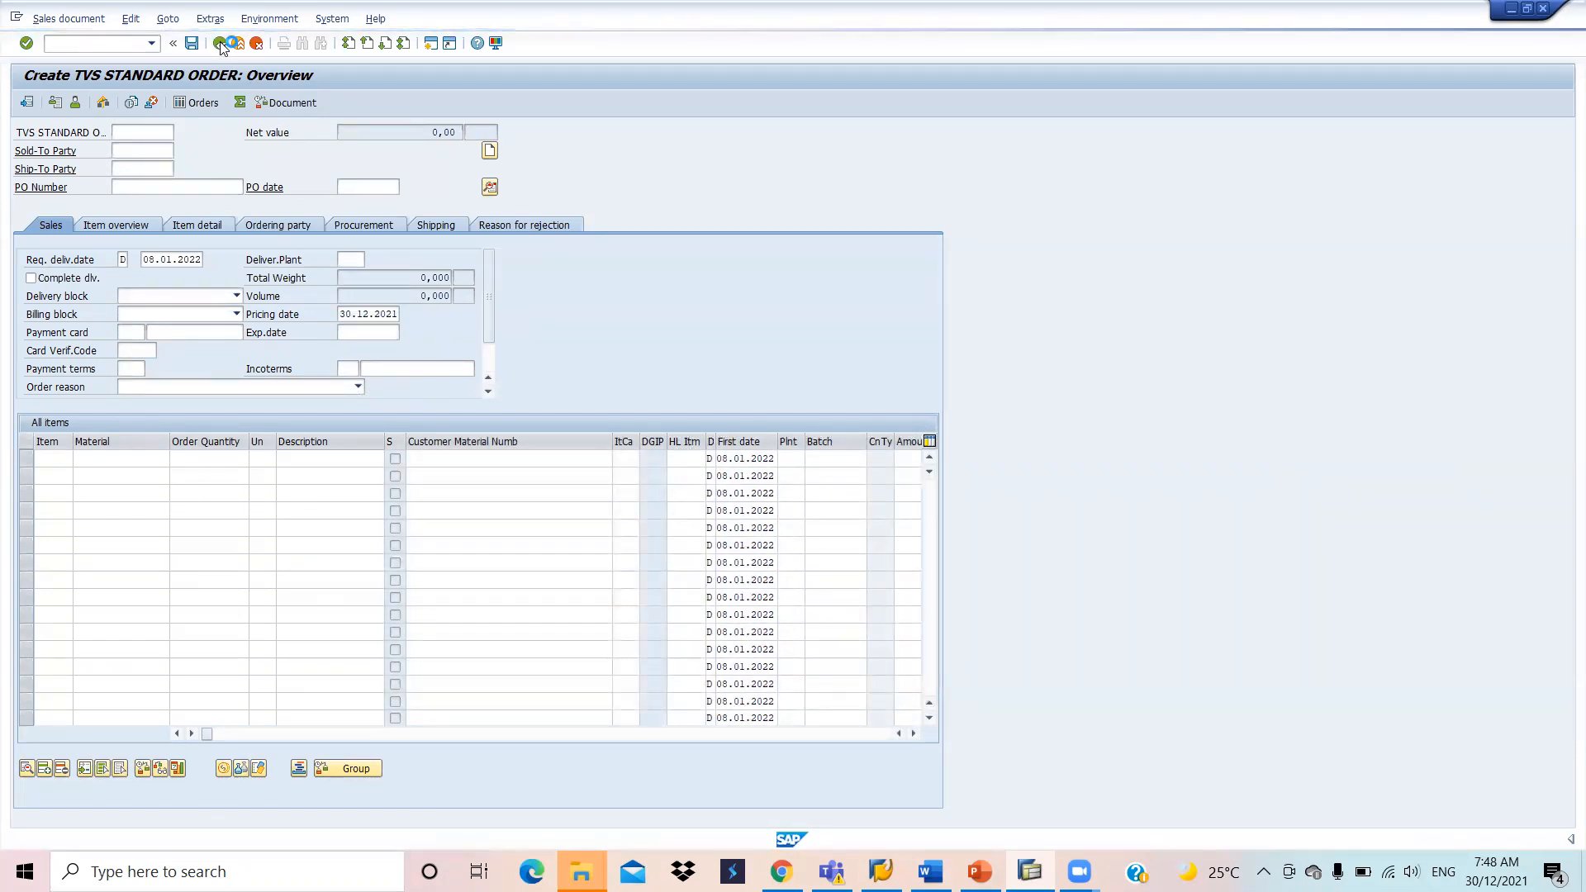
click(220, 44)
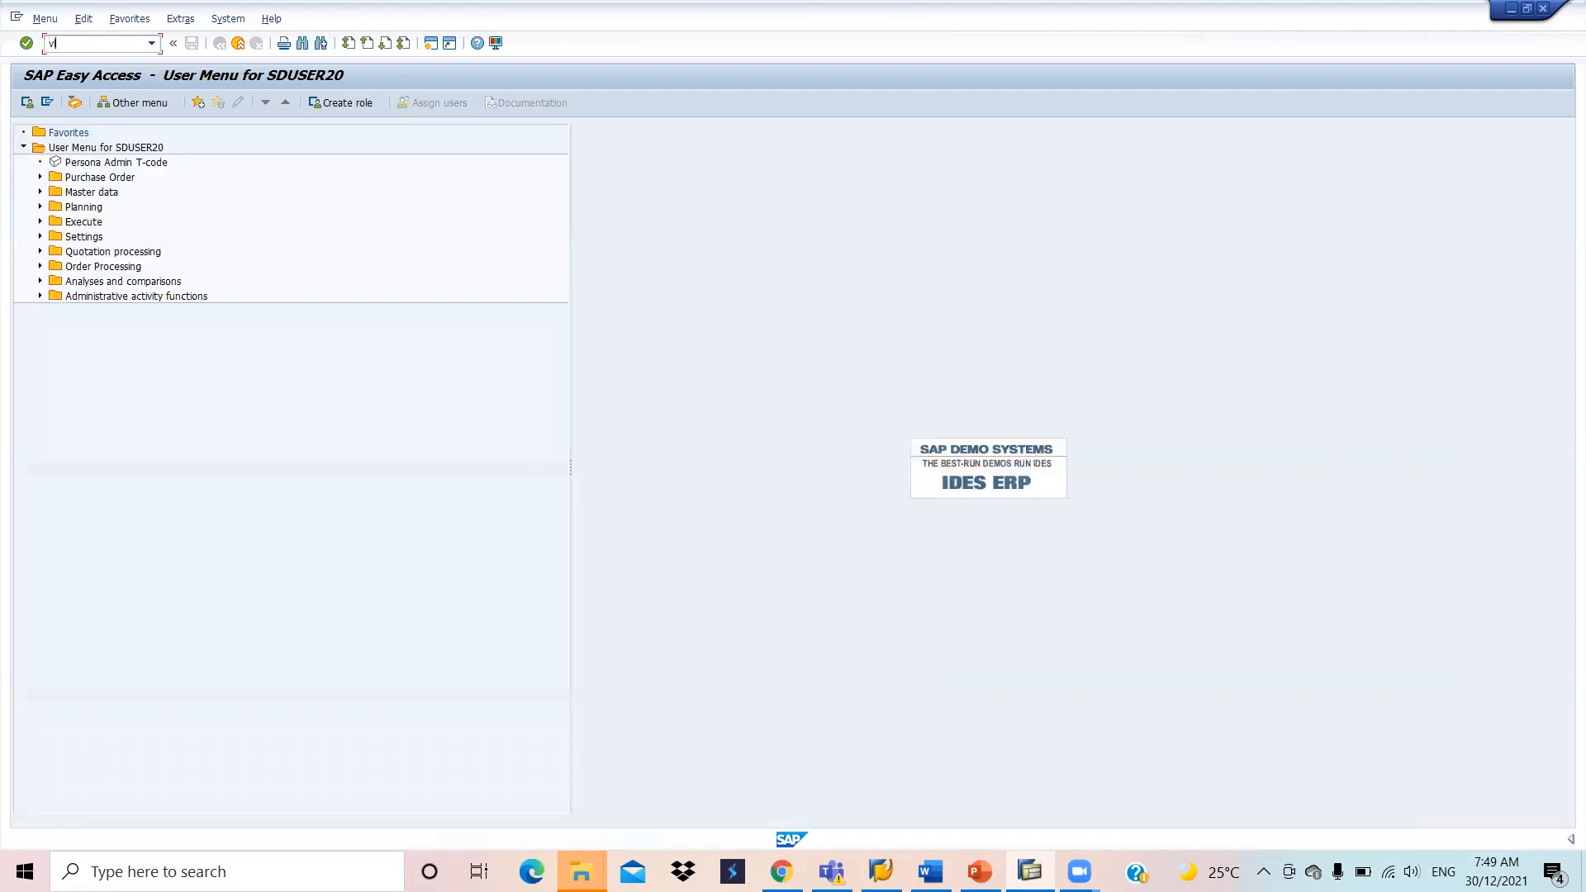
Step: Create an outbound delivery with VL01N for the saved order, using shipping point JBST and selection date 08.01.2022, and switch to the Word notes
text(vl01n)
key(Return)
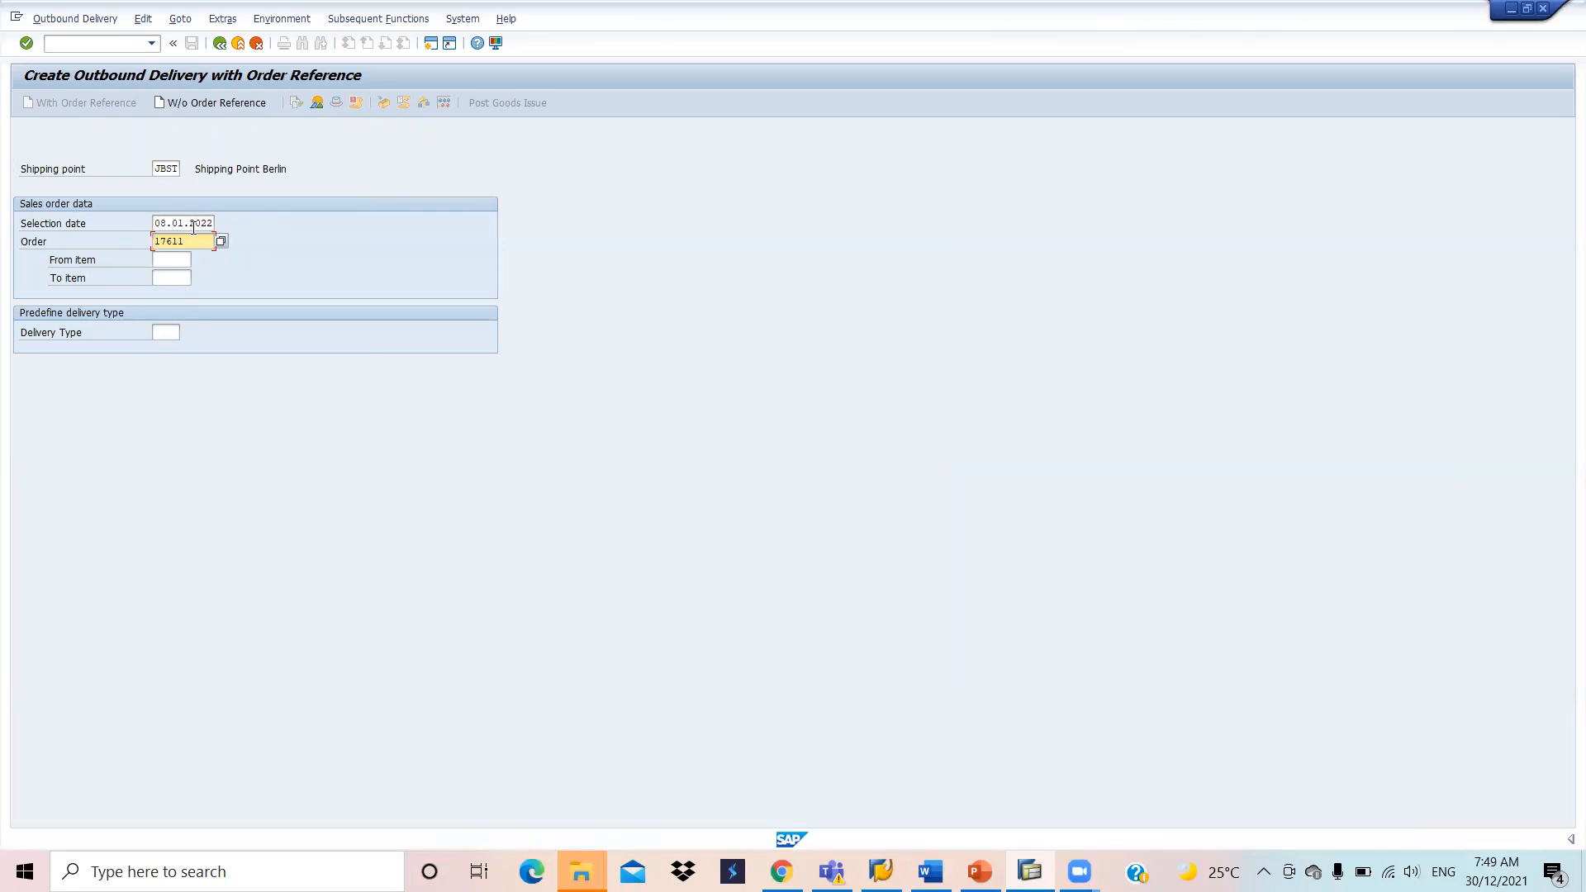
key(Return)
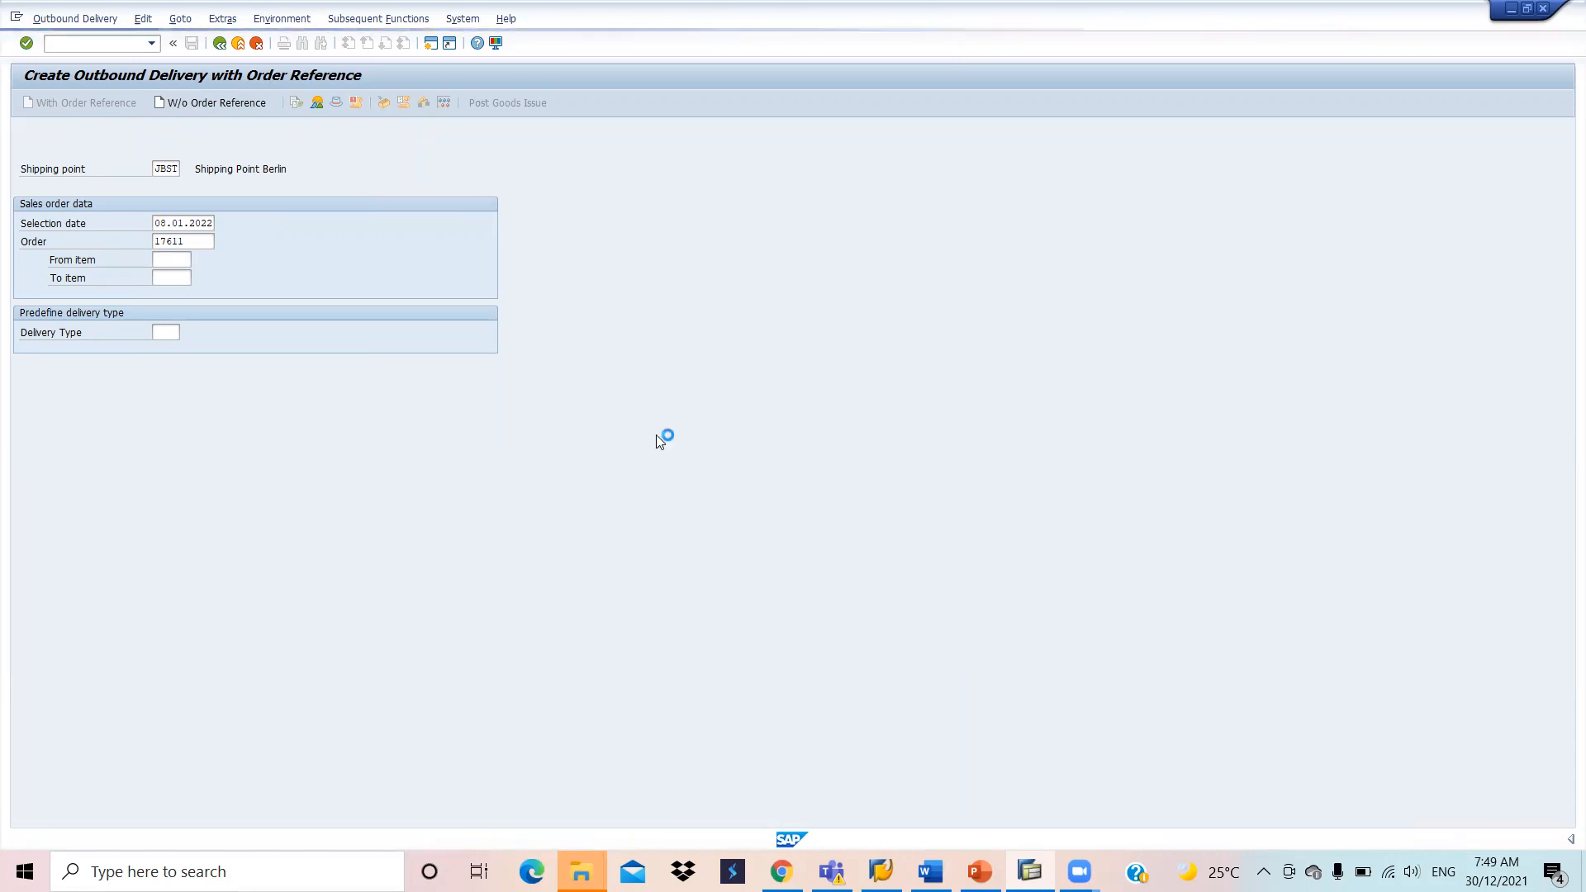
key(alt+Tab)
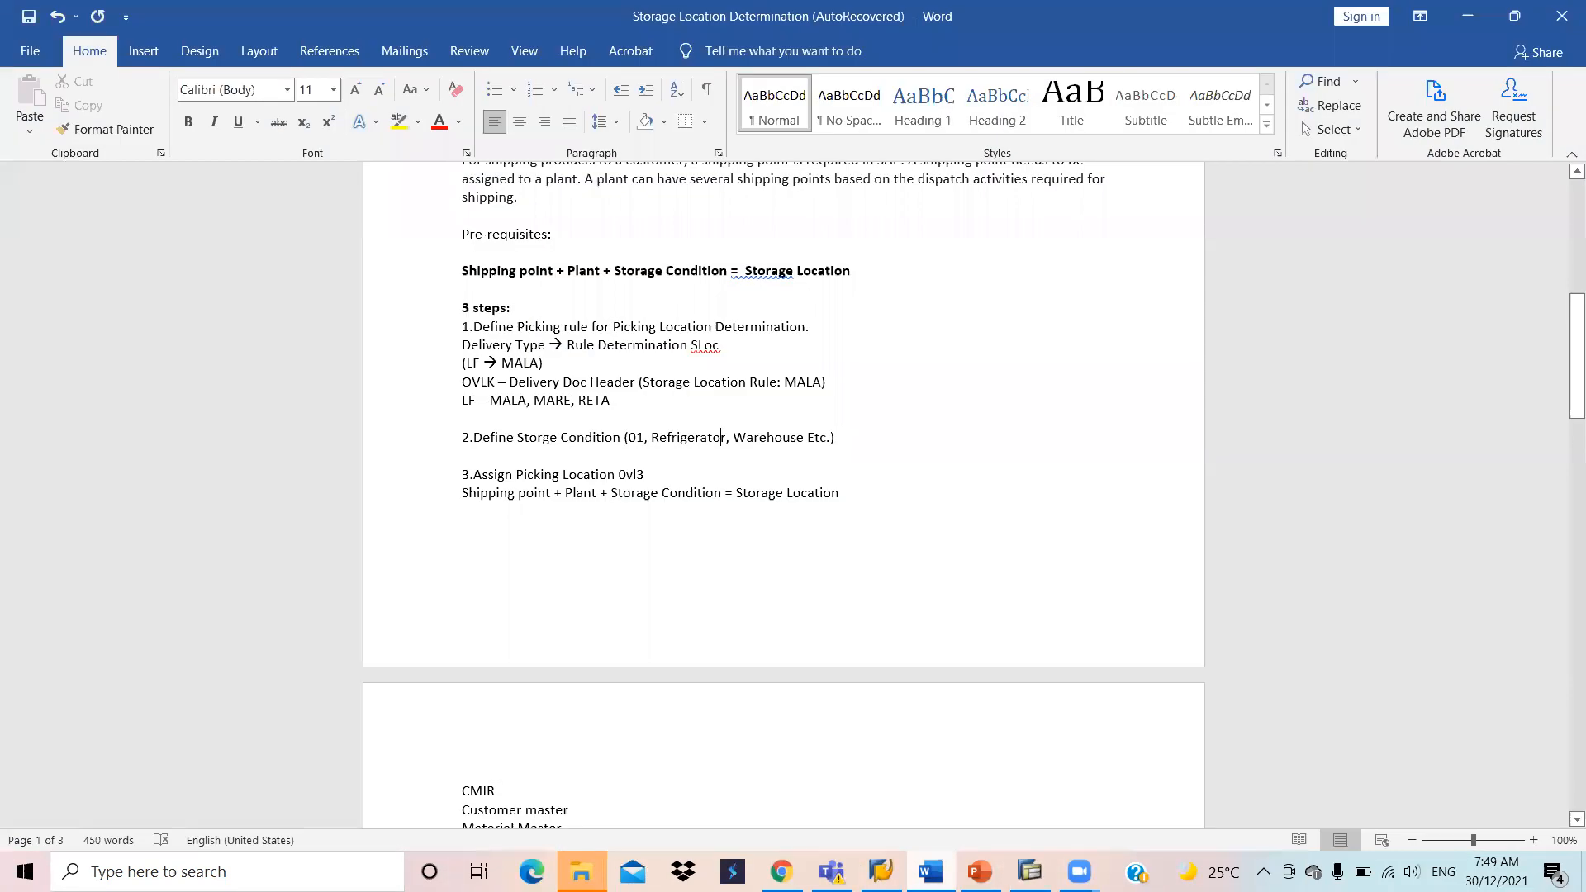
Step: Review the storage location notes in Word, highlighting the three steps and the storage location formula, and return to the SAP delivery
scroll(818, 618, up, 10)
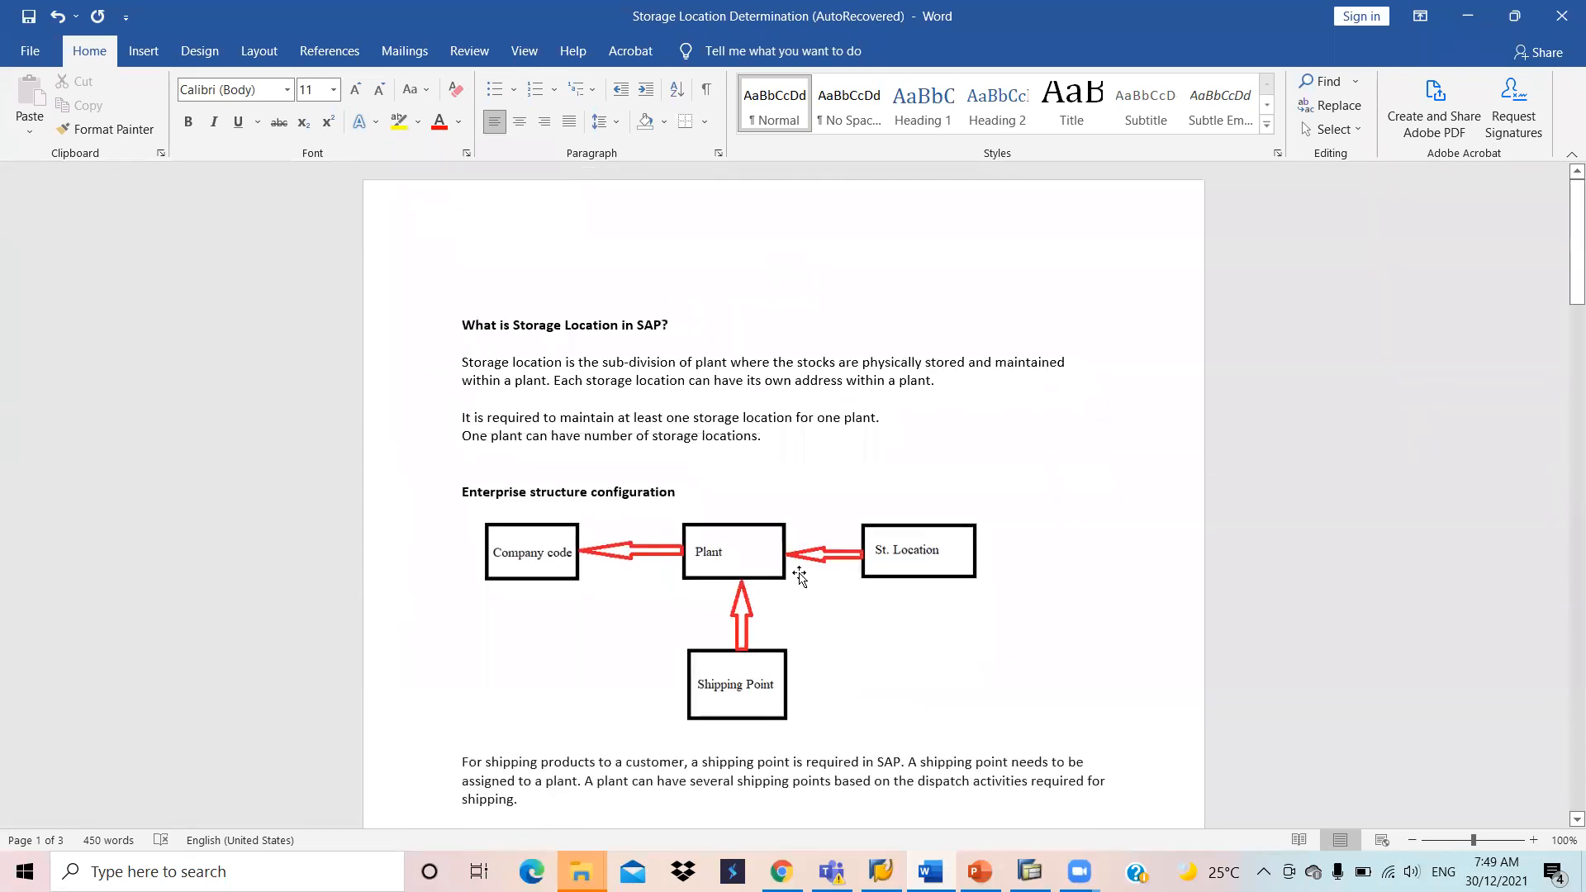
scroll(796, 523, down, 6)
scroll(797, 524, down, 3)
drag(851, 551, 430, 362)
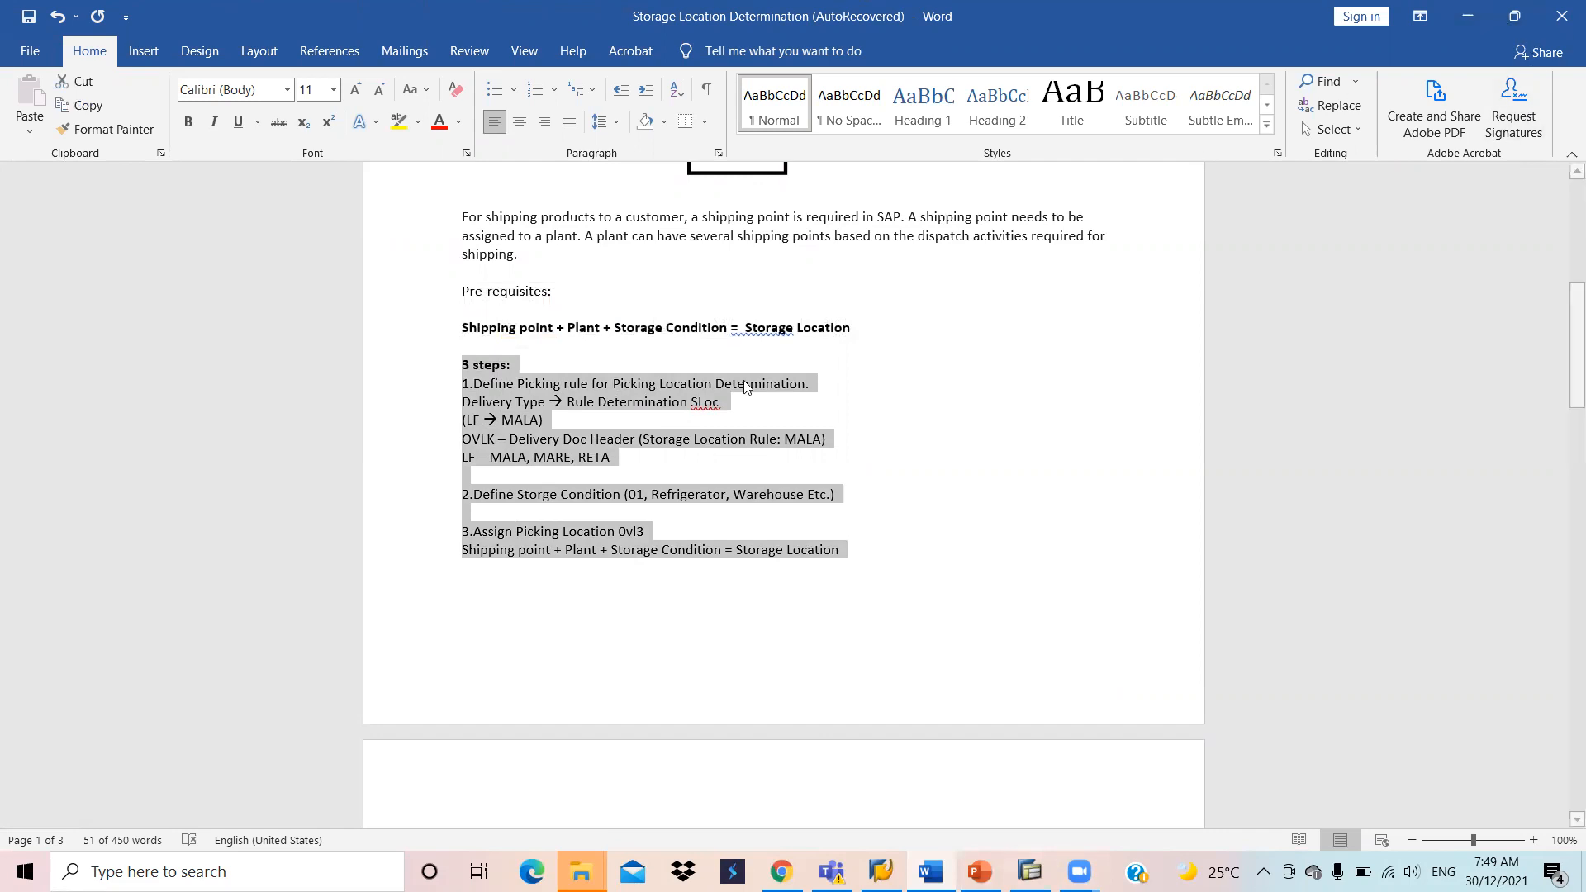
drag(883, 329, 431, 314)
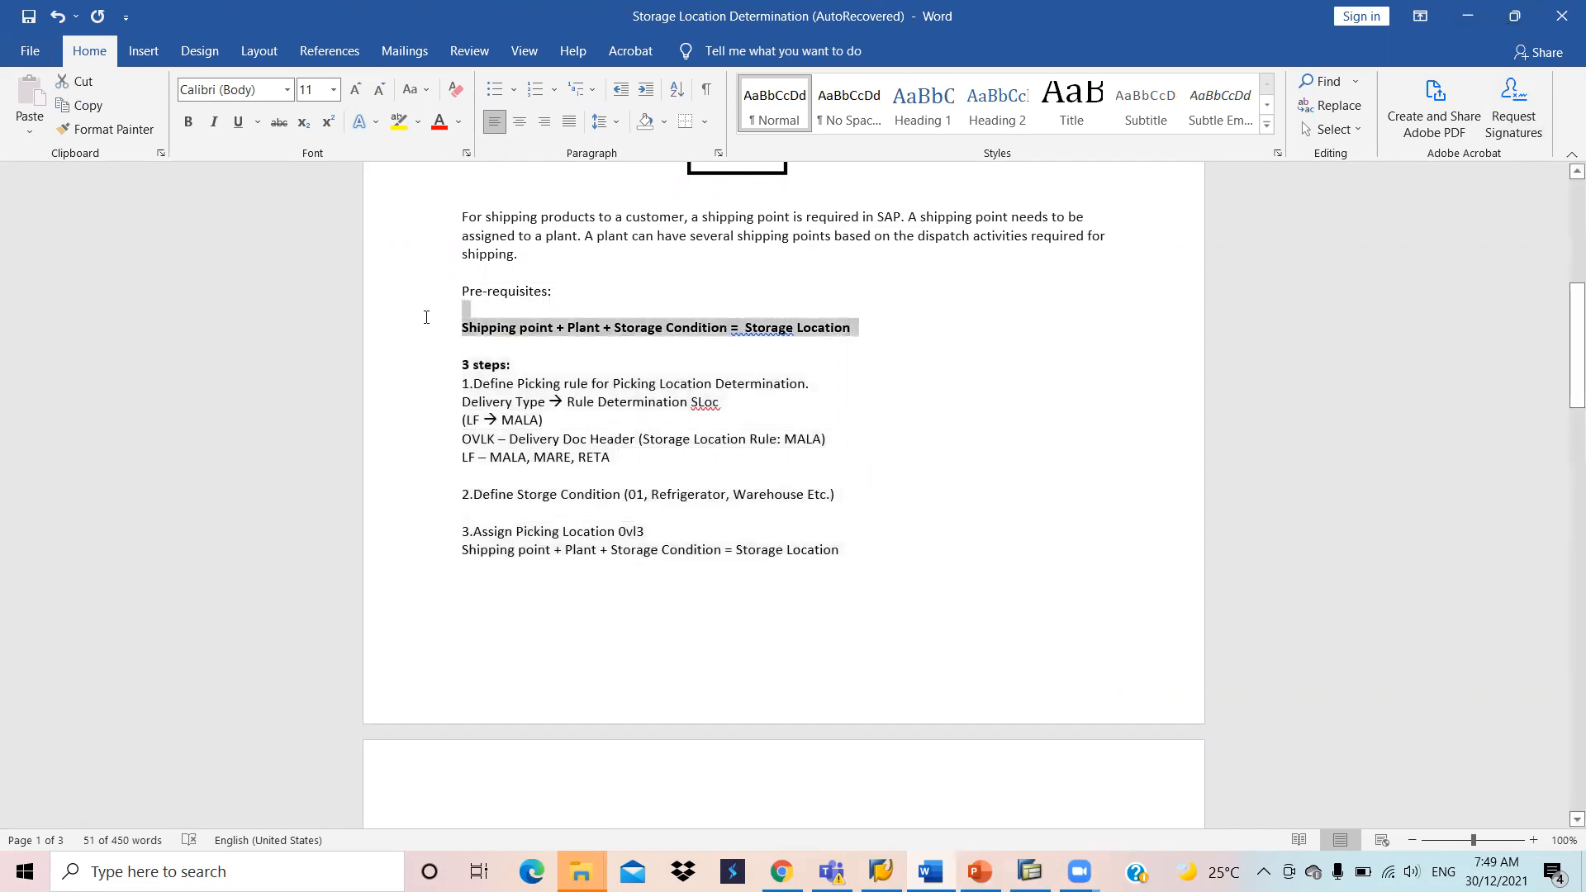
click(1468, 23)
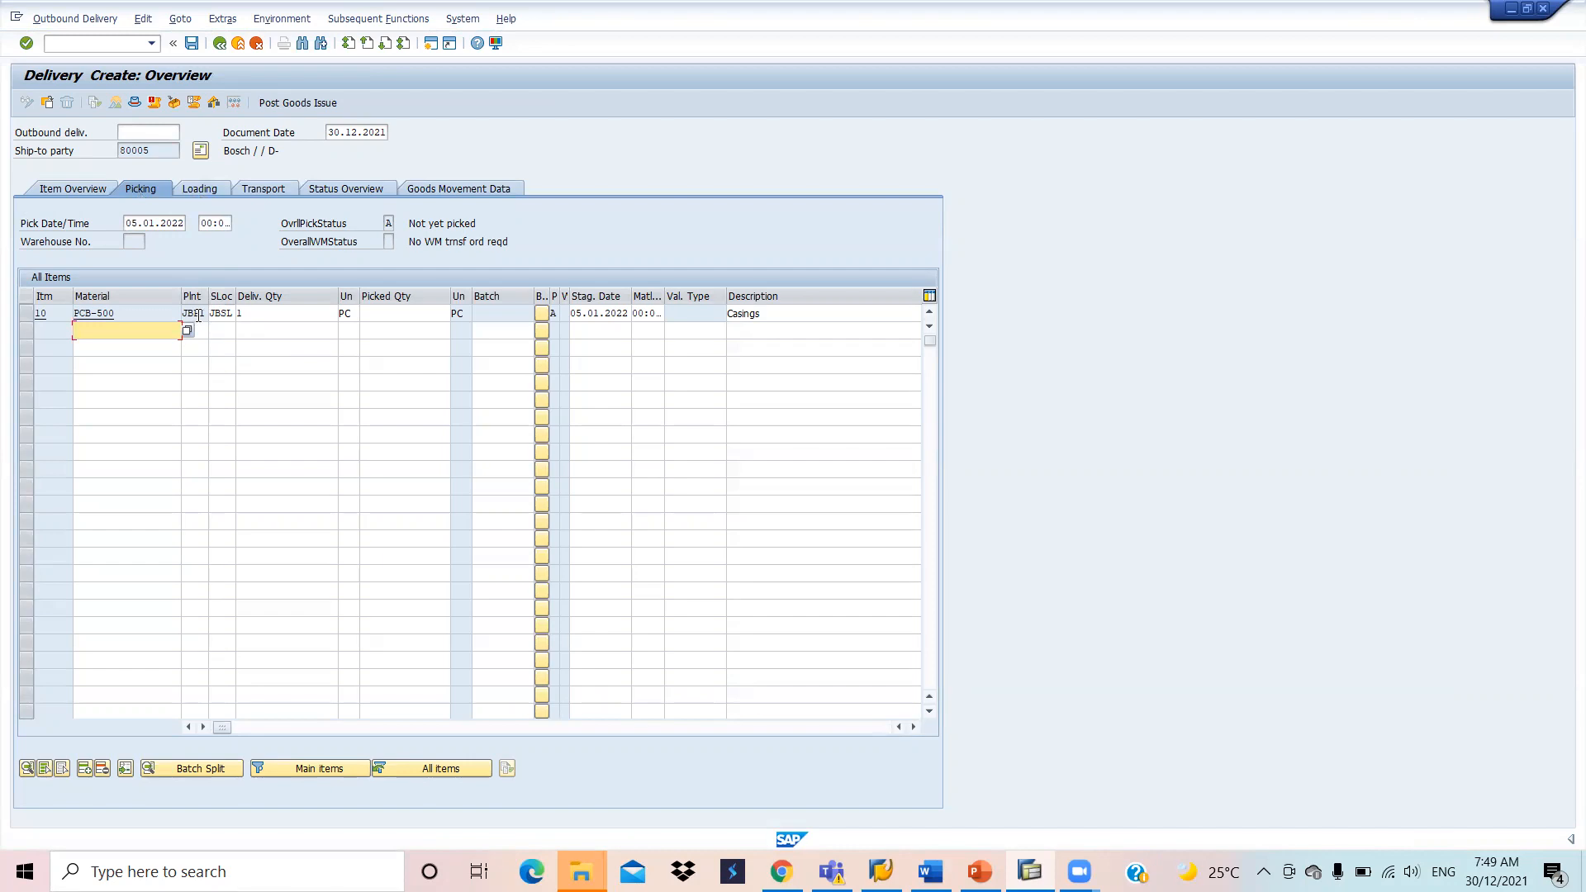
Step: Highlight the storage location of the PCB-500 delivery item, glance at the PowerPoint slide, and cancel the attempt to exit the delivery
drag(214, 311, 231, 312)
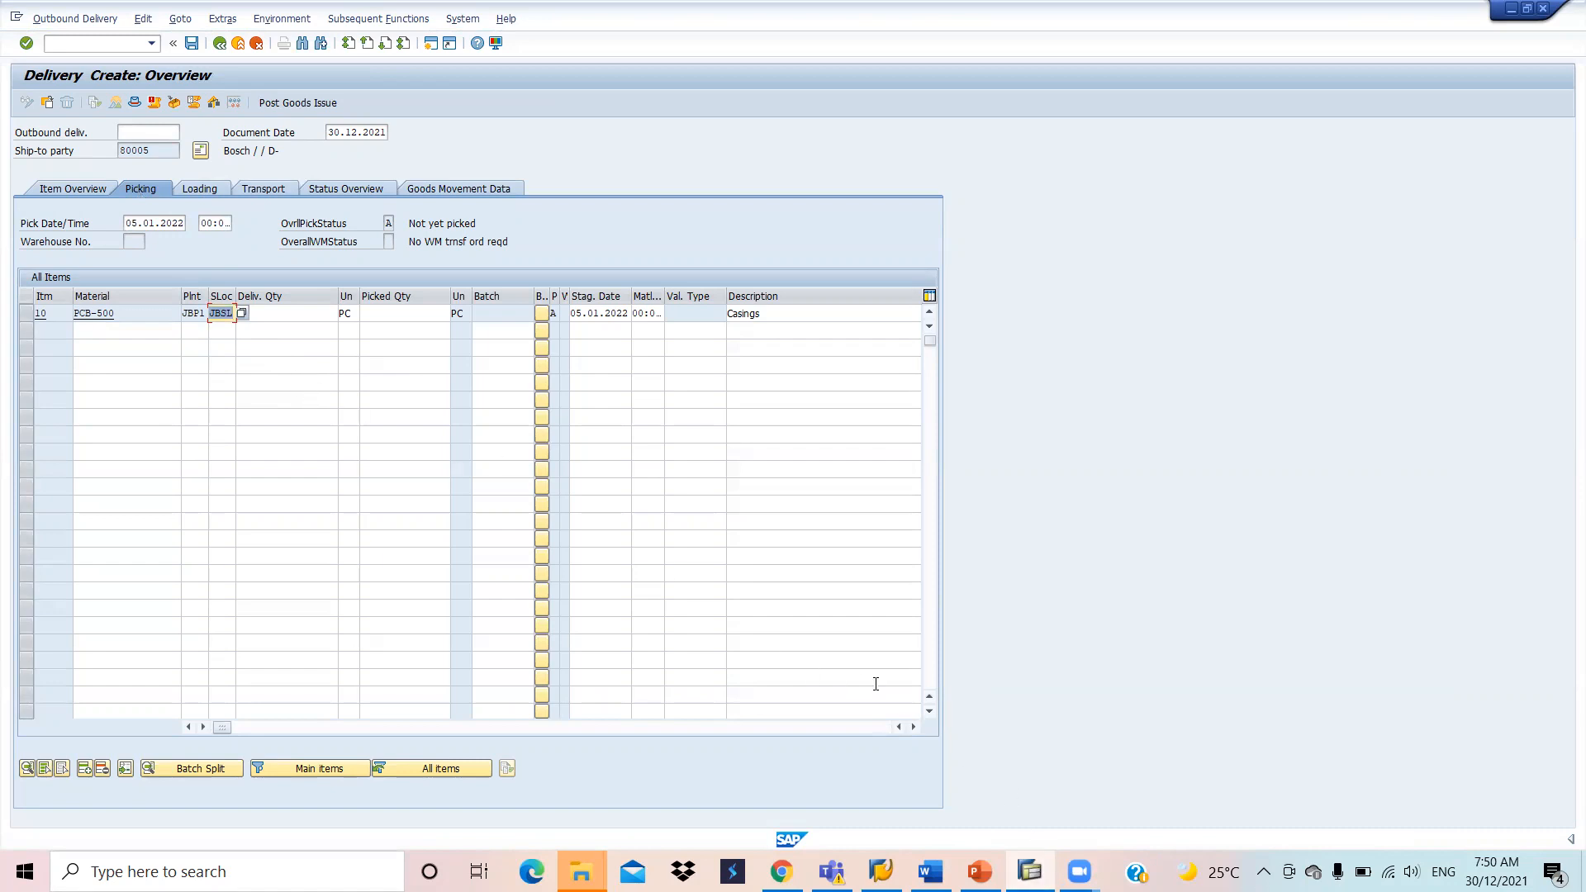
click(979, 871)
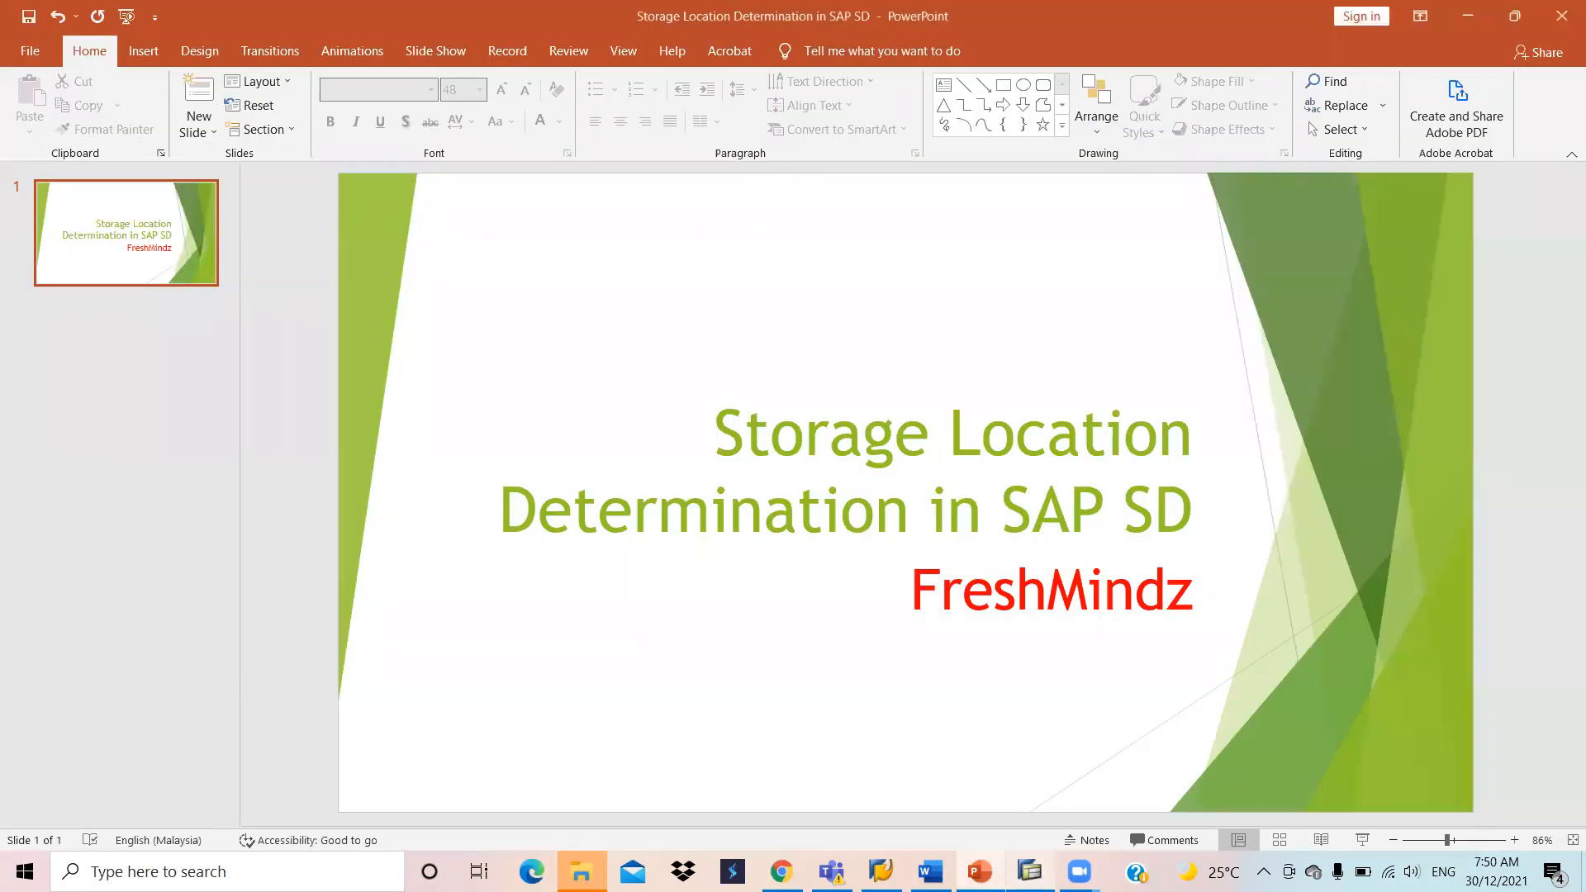
click(1030, 871)
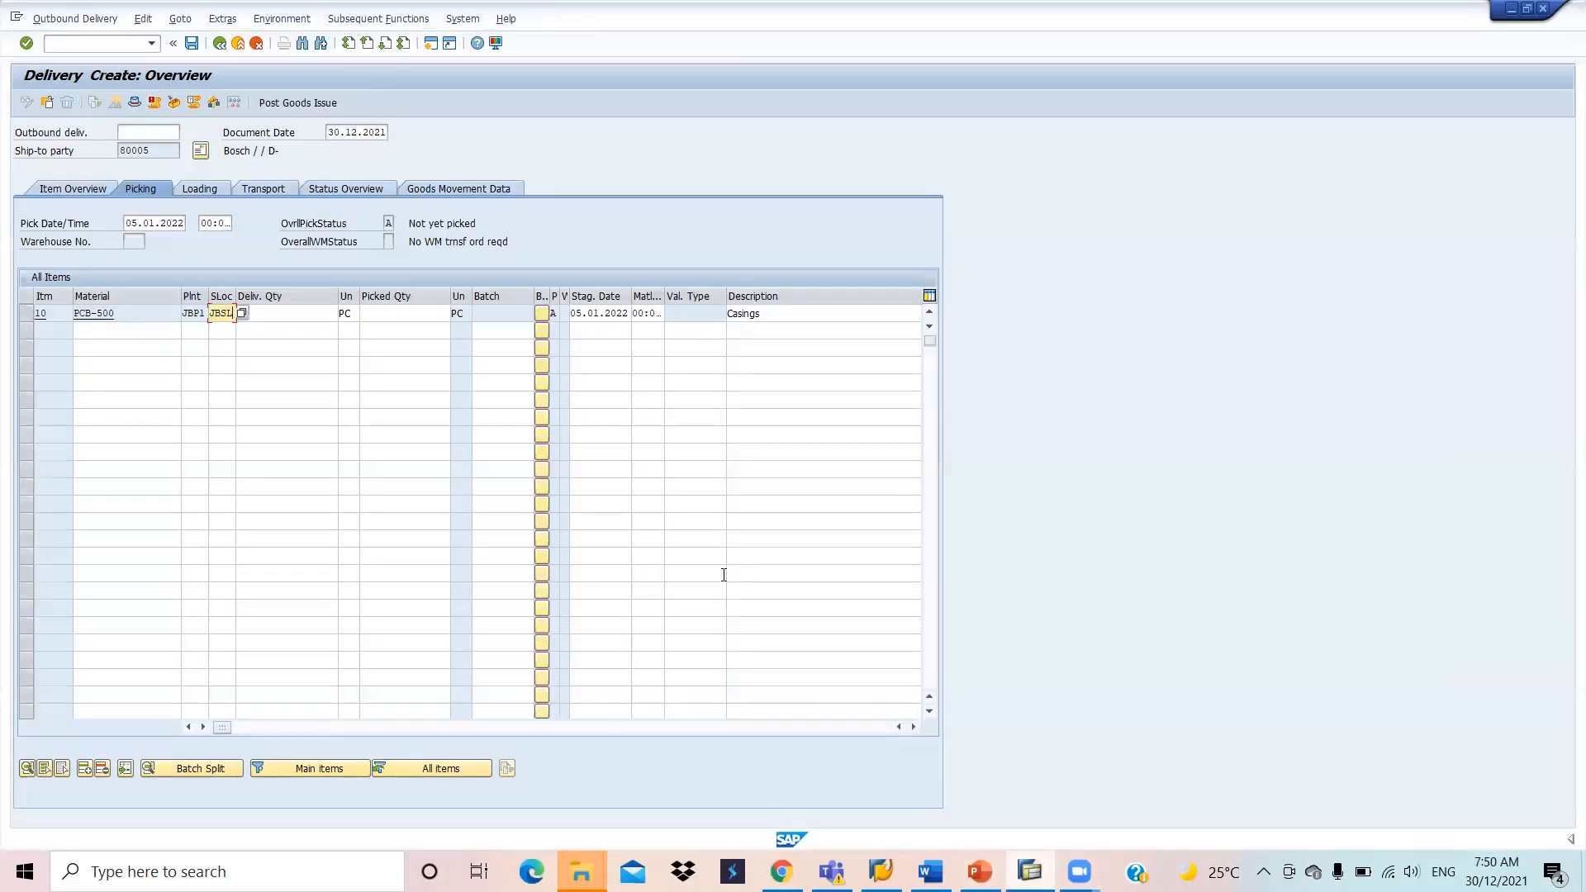
click(219, 43)
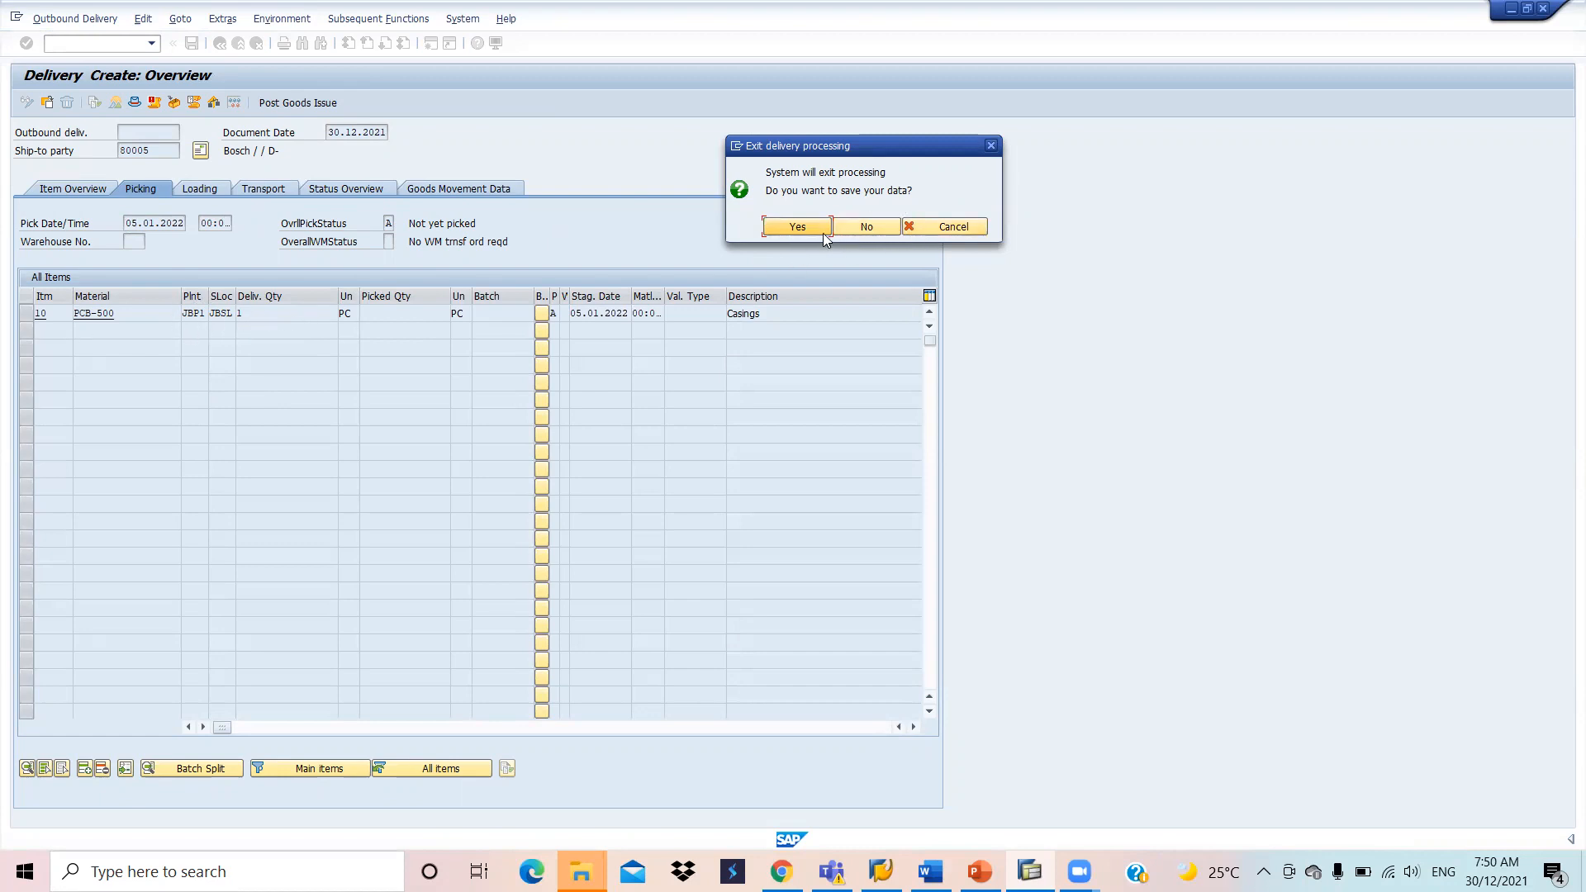
click(923, 226)
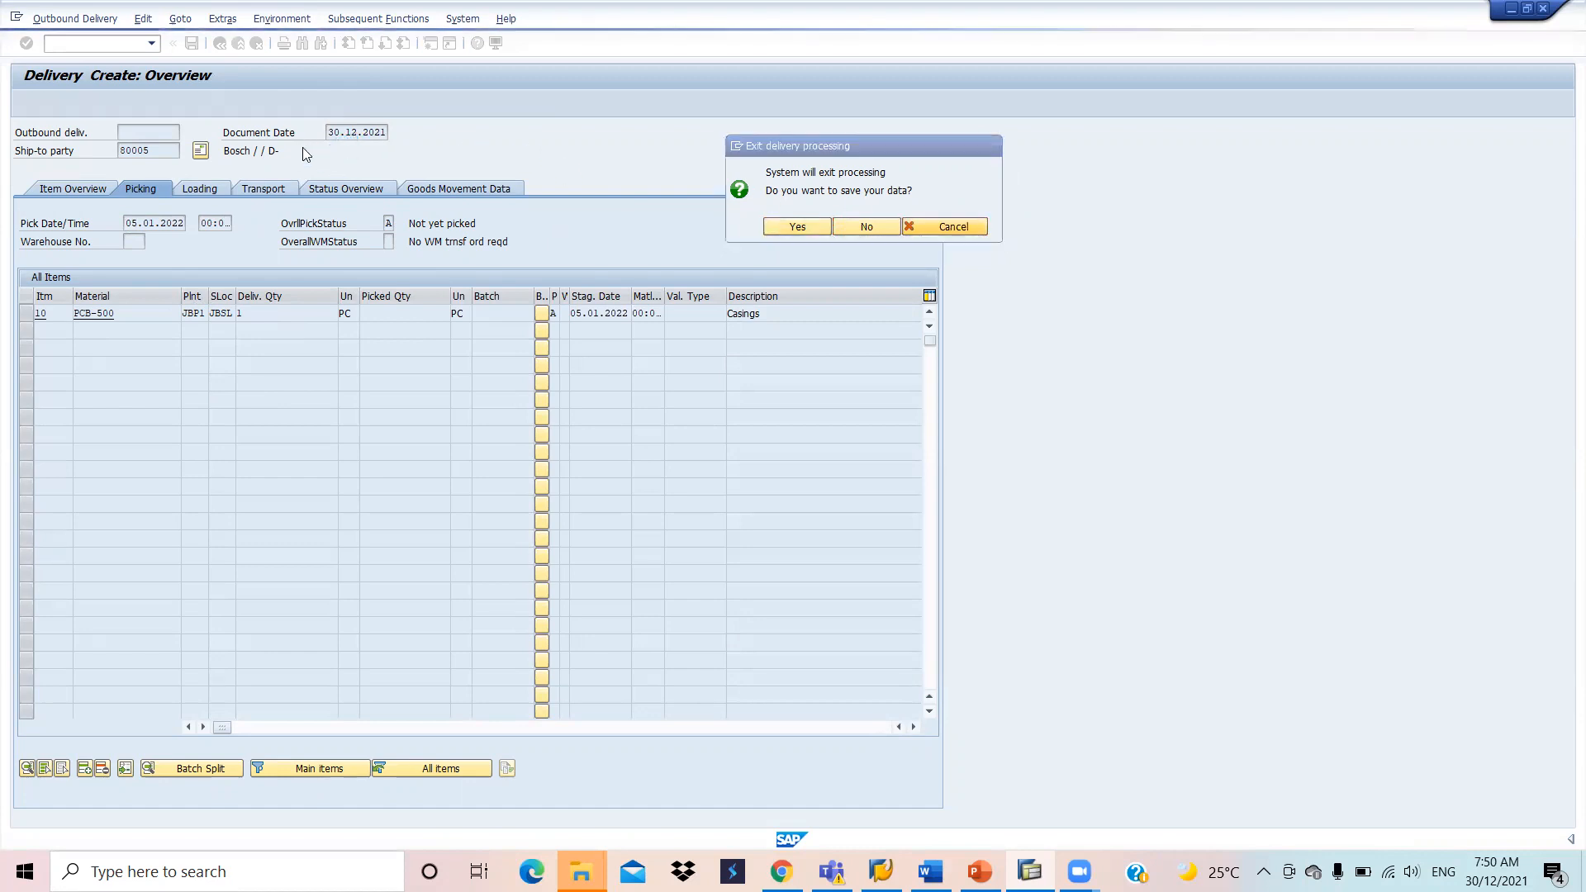
Step: Open the Picking Location Determination view and locate the storage location entry for shipping point JBST and plant JBP1
click(78, 39)
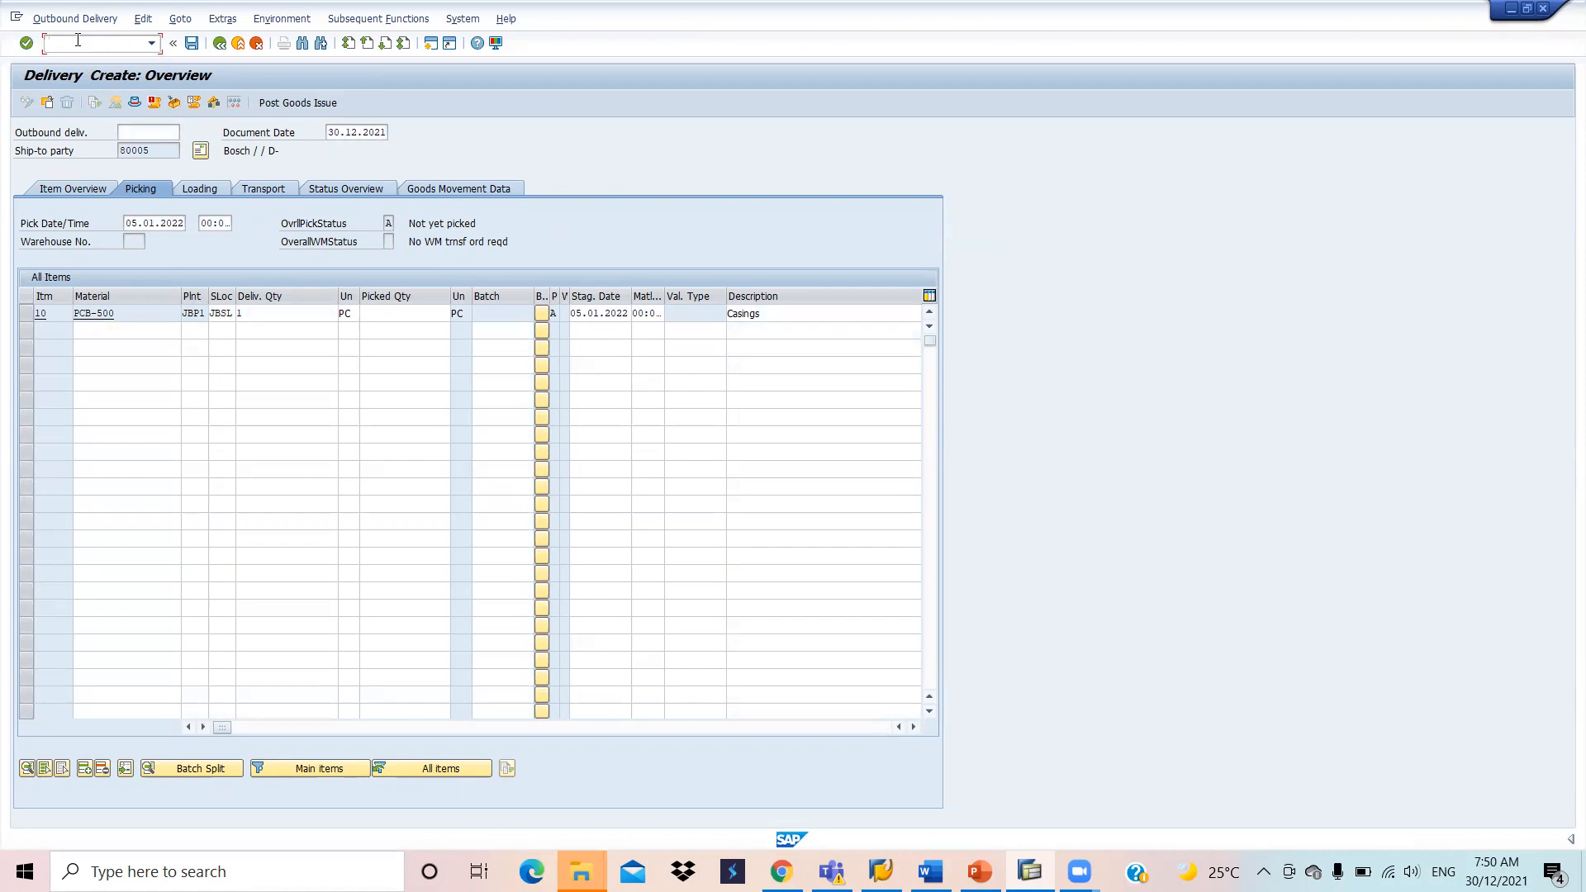
text(/novl)
key(Return)
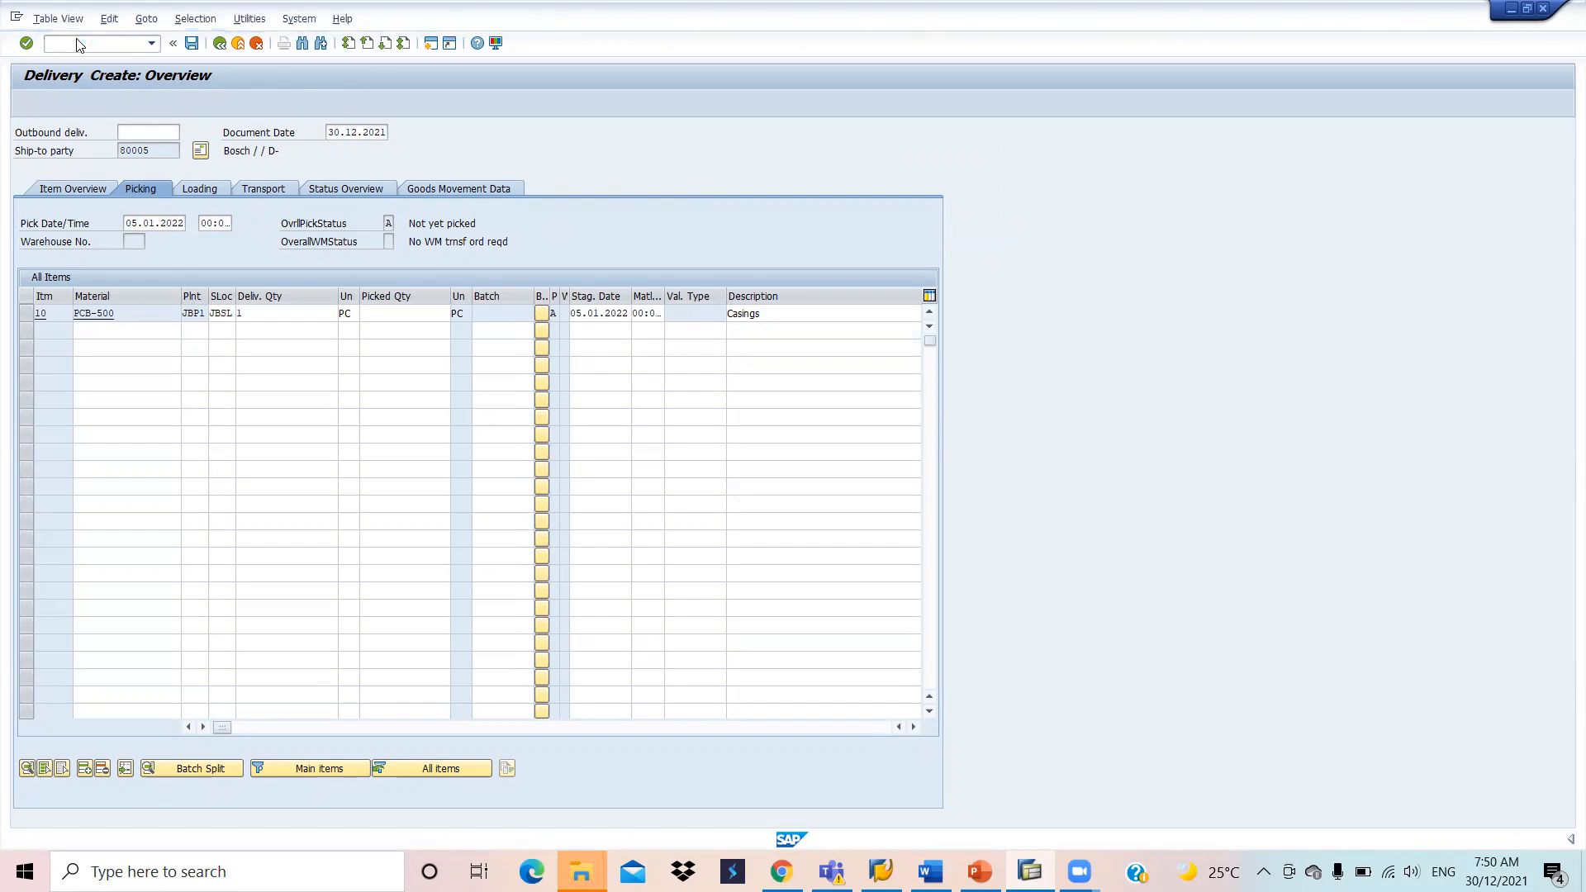
click(203, 496)
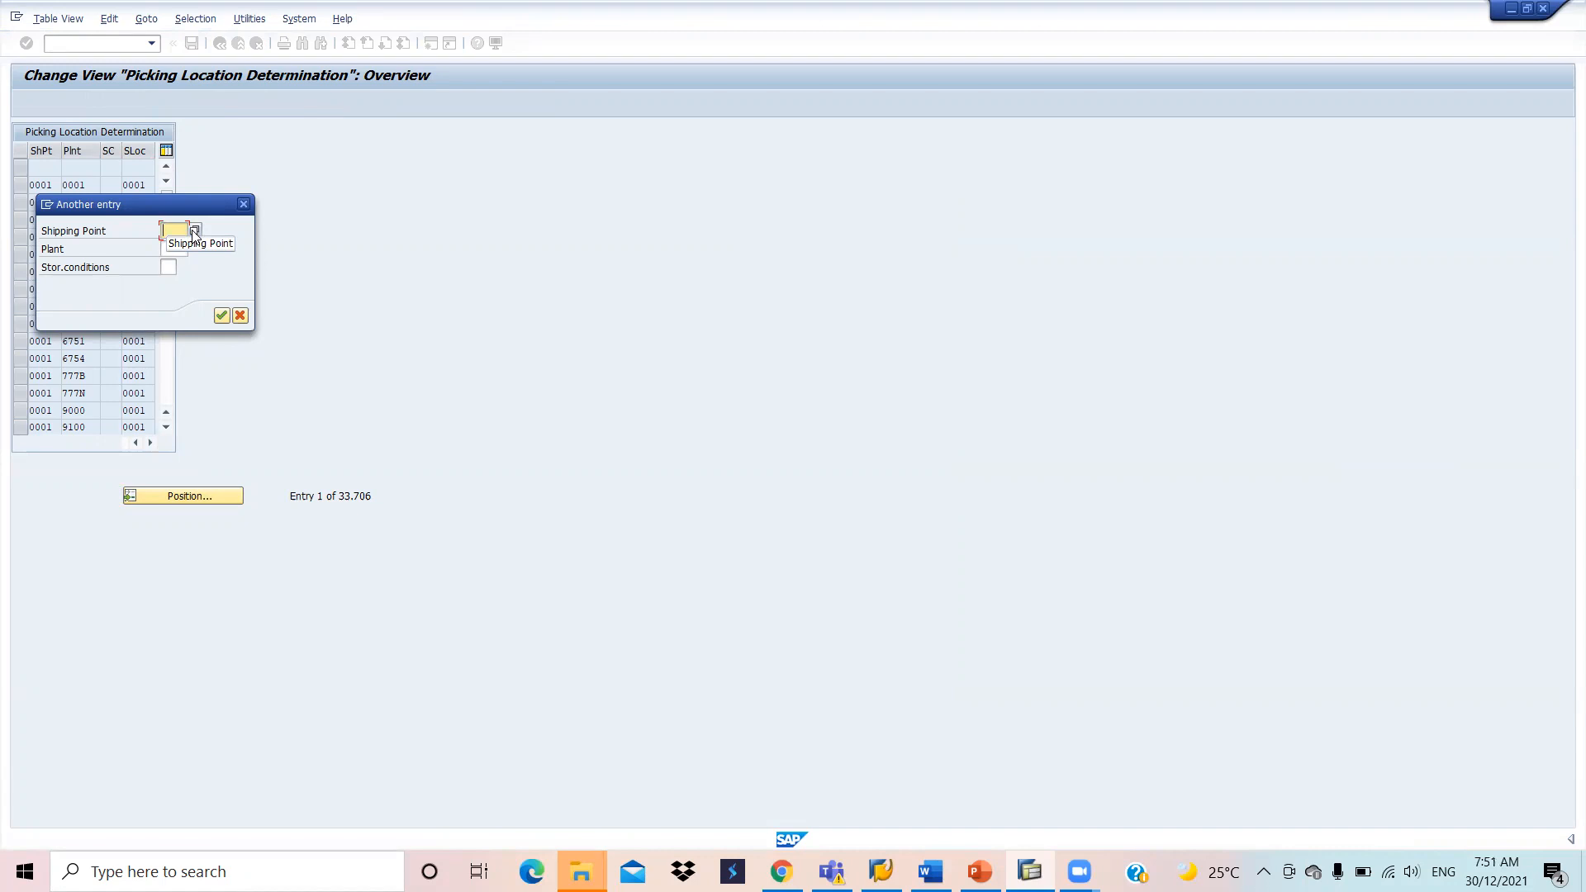
text(jbs)
text(jbp1)
key(Return)
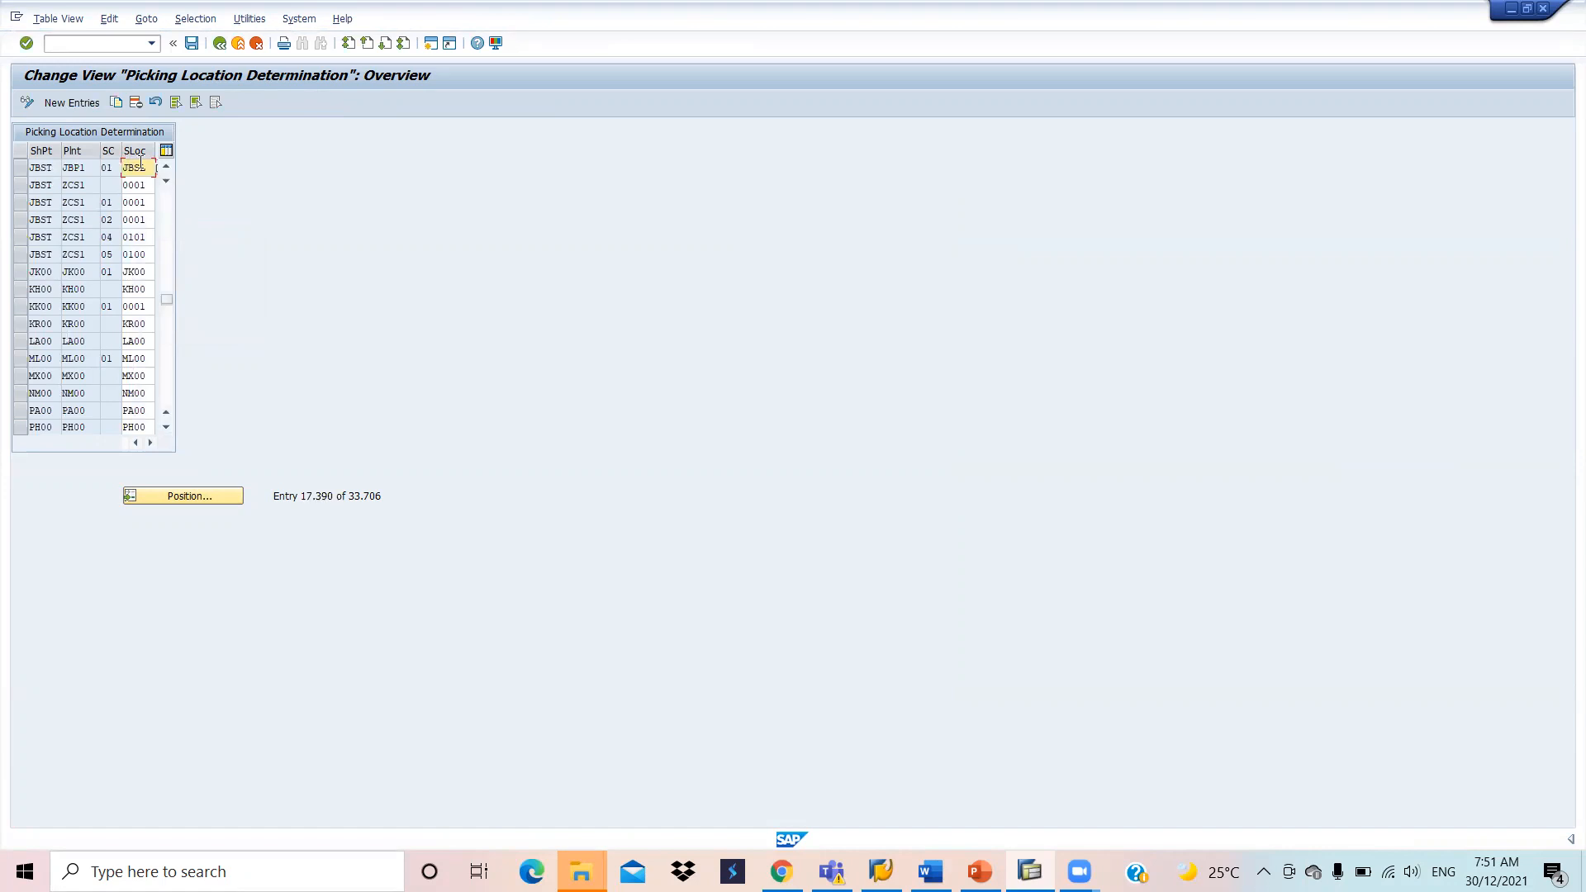
drag(29, 167, 122, 167)
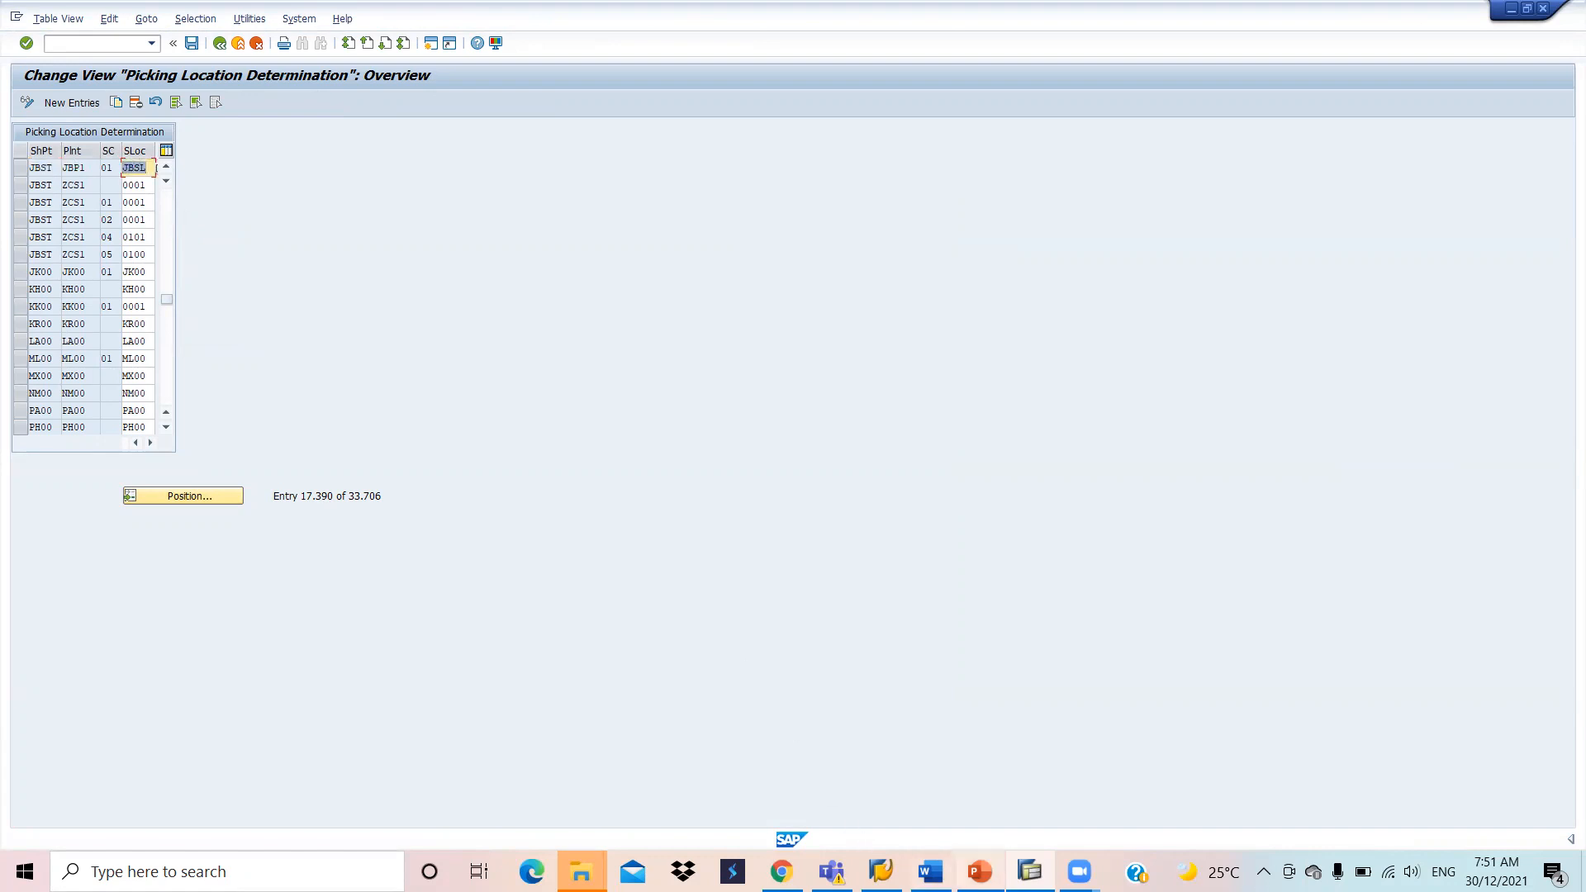
mouse_move(1029, 871)
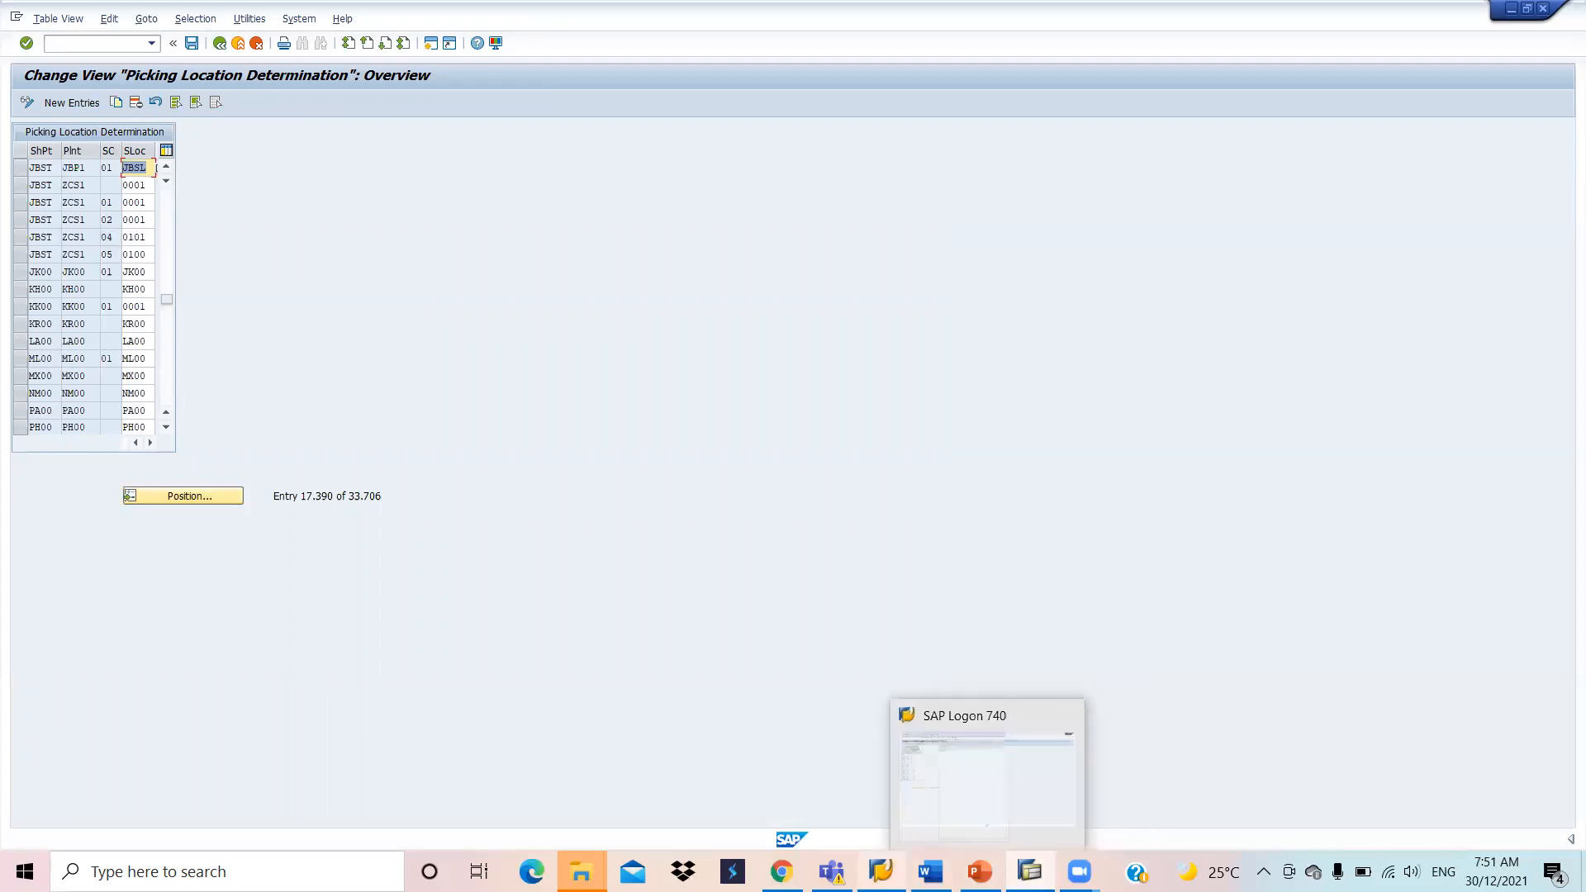
click(880, 871)
click(1027, 872)
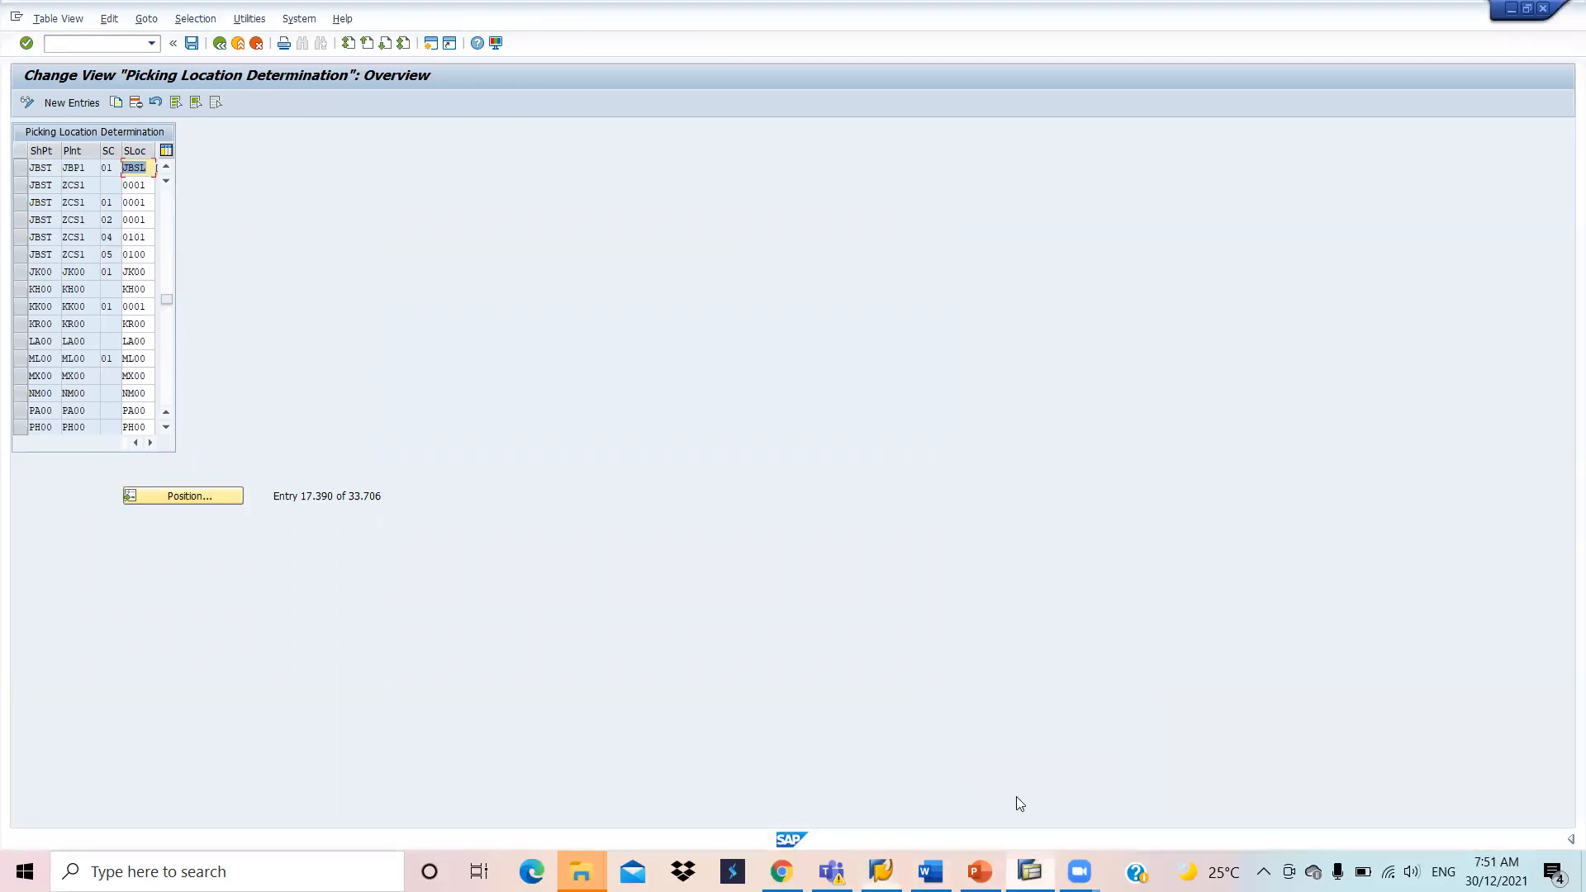
Step: Open the details of delivery type LF with 0VLK to examine its storage location rule, and switch to the PowerPoint slide
click(220, 44)
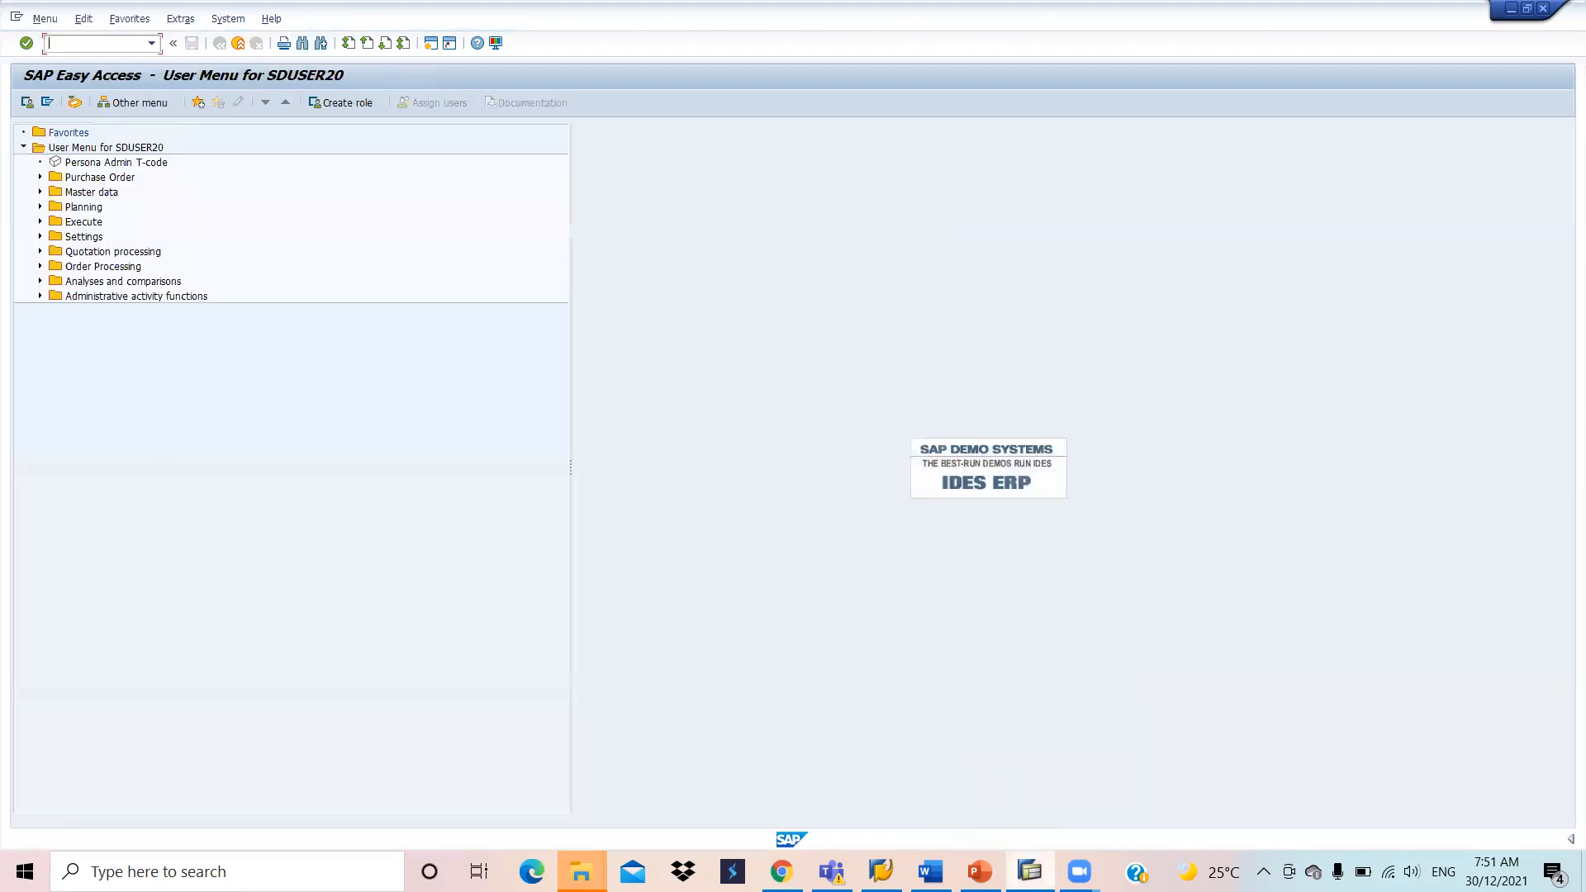
text(0vlk)
key(Return)
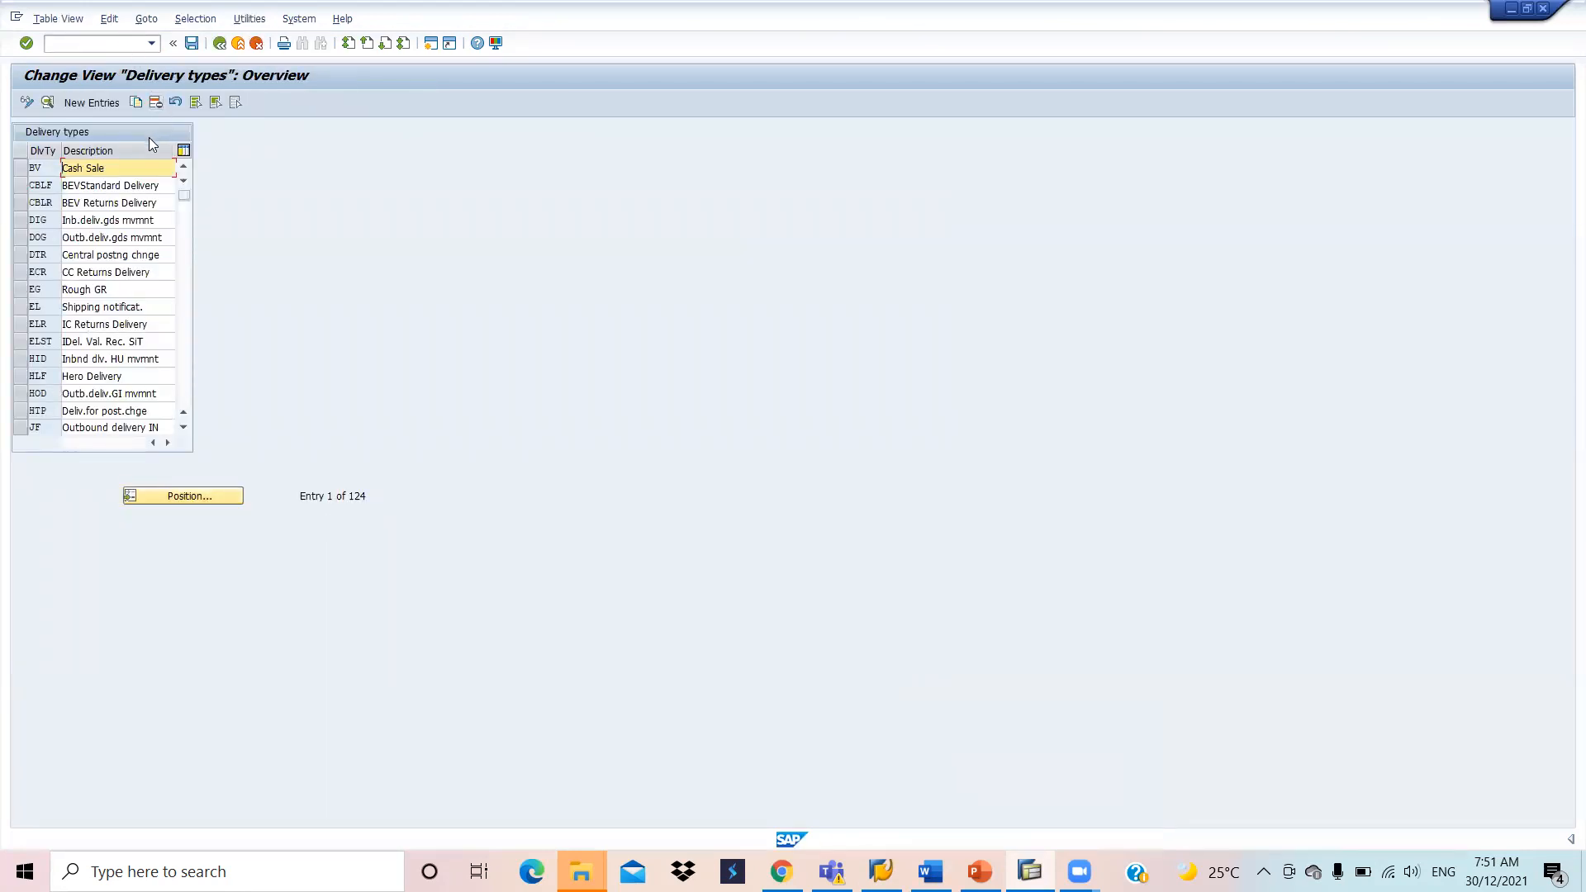
click(183, 497)
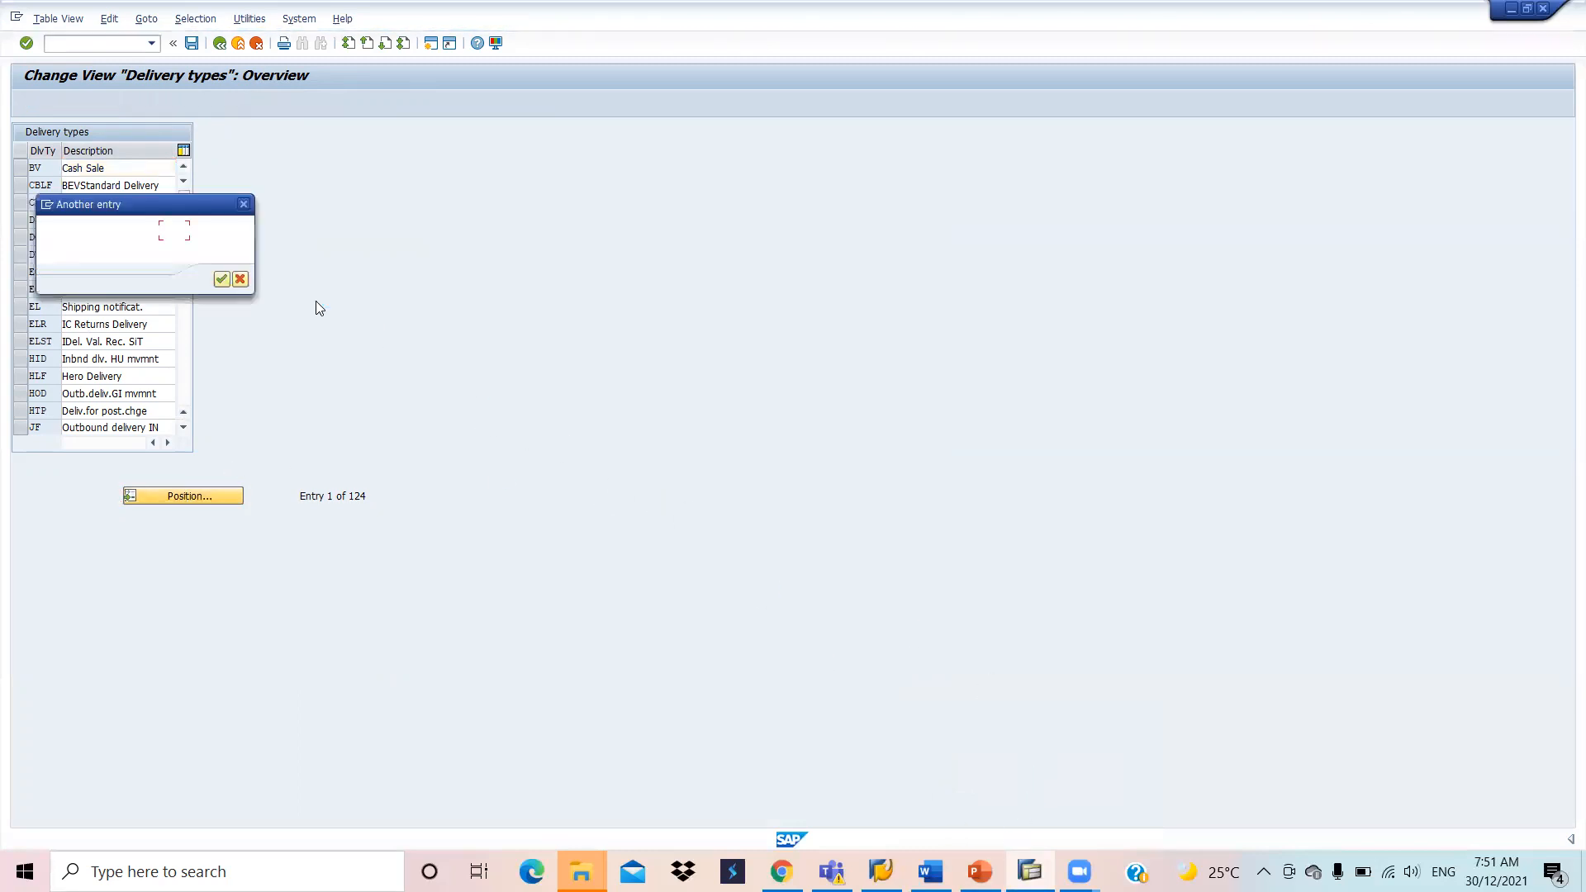
text(lf)
key(Return)
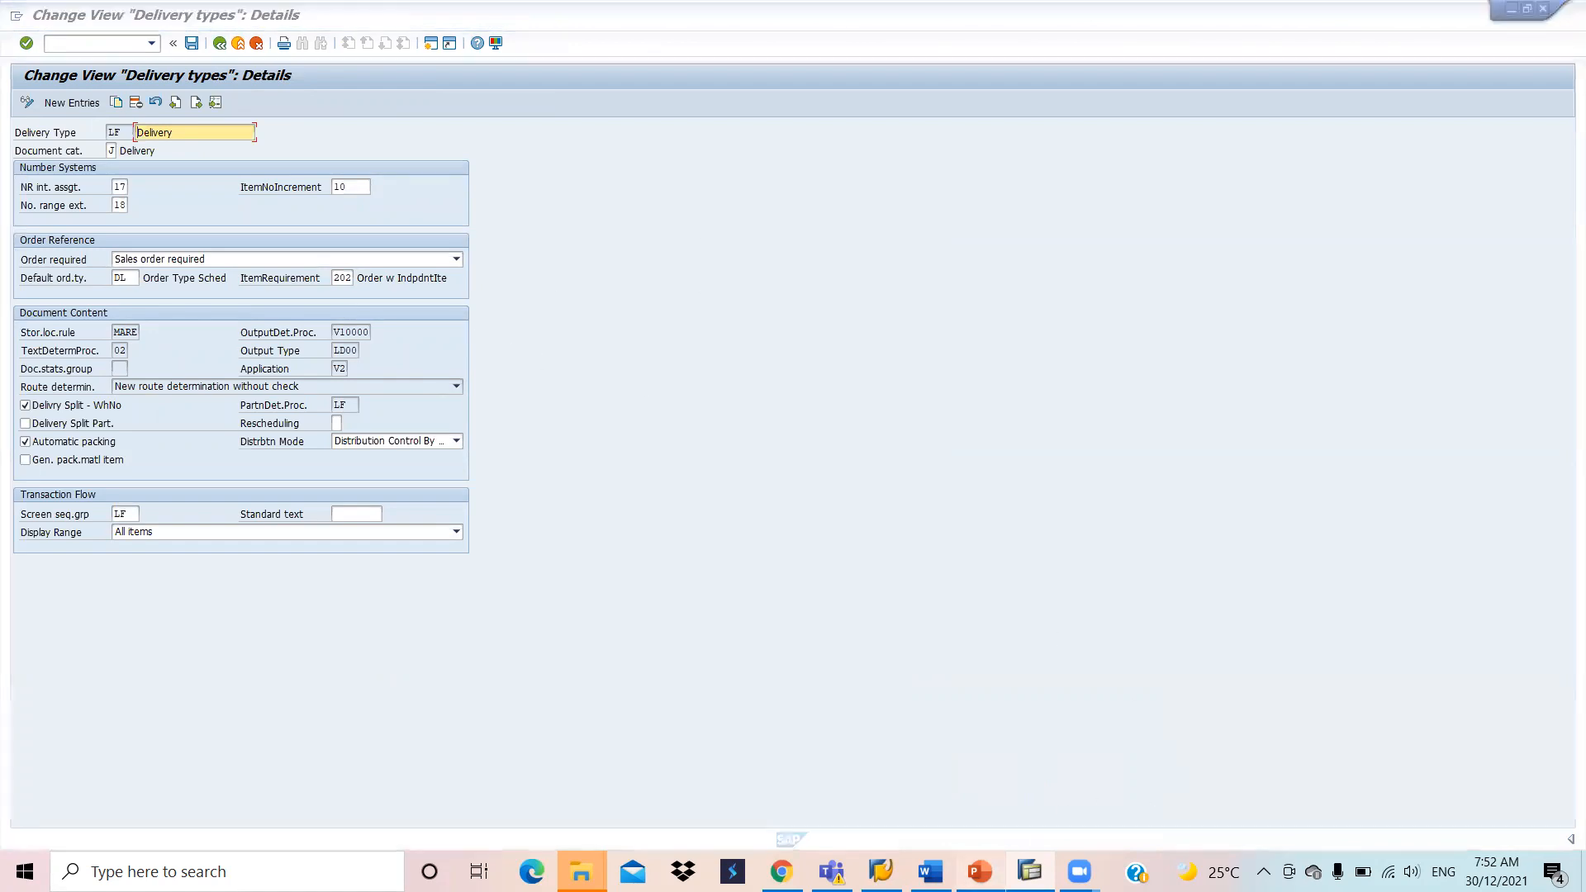
click(983, 869)
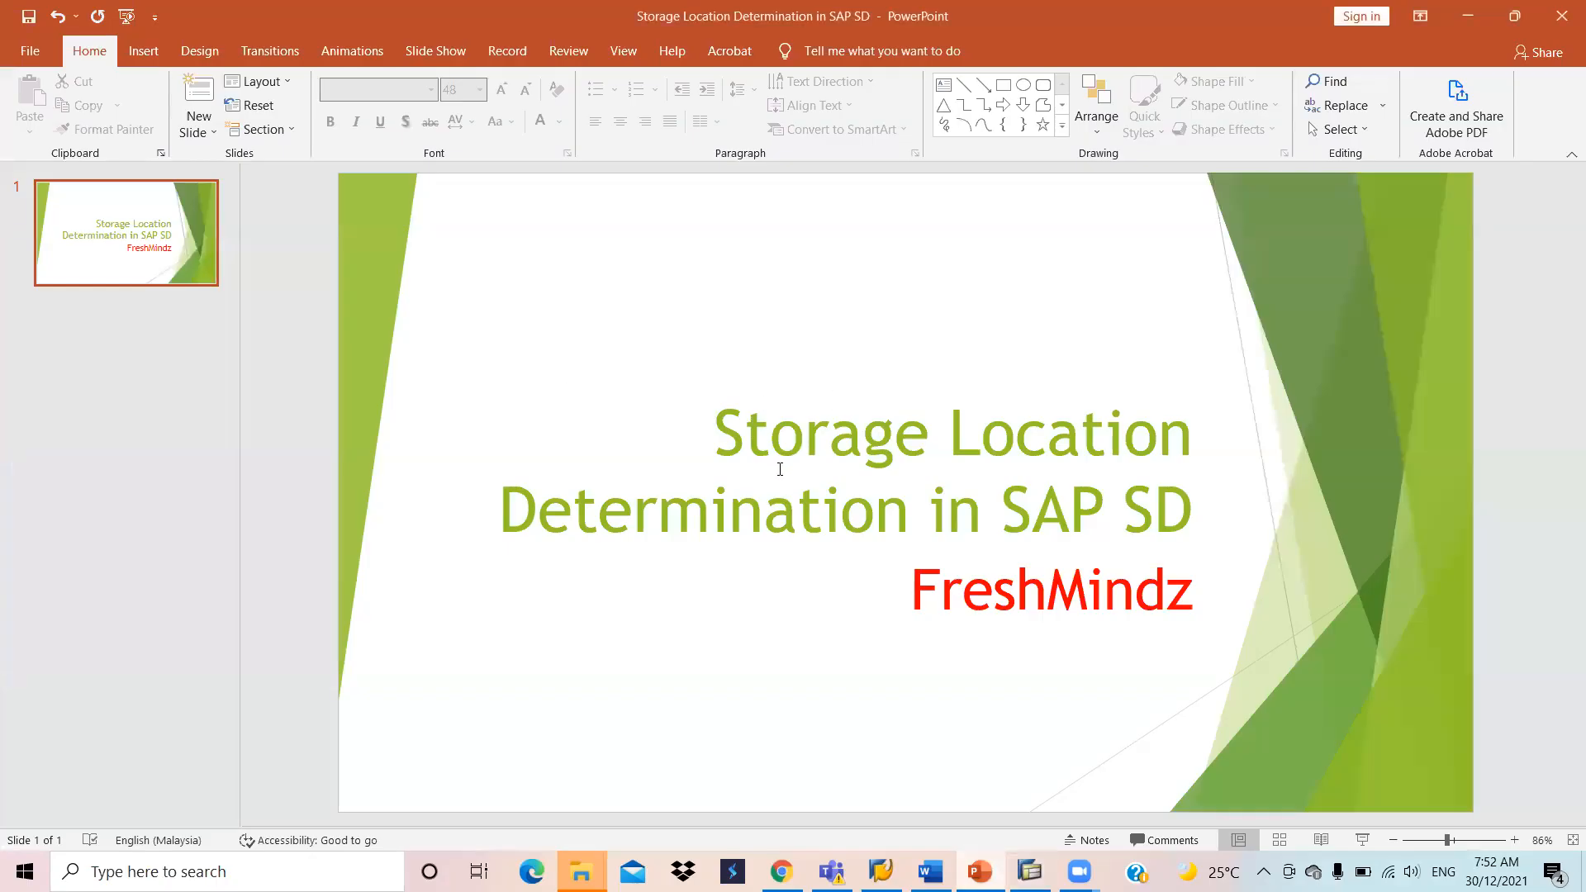